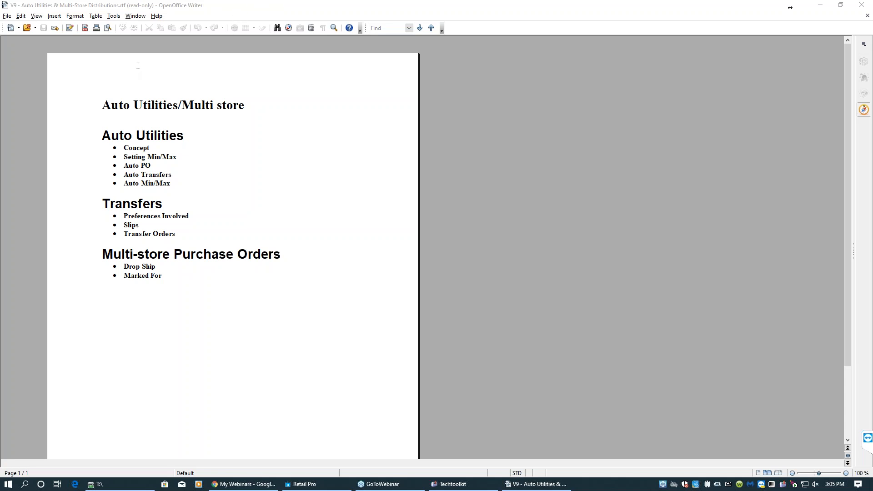
- Enlarge the Auto Utilities/Multi store outline document, review its topics, and minimize it
drag(820, 473, 825, 475)
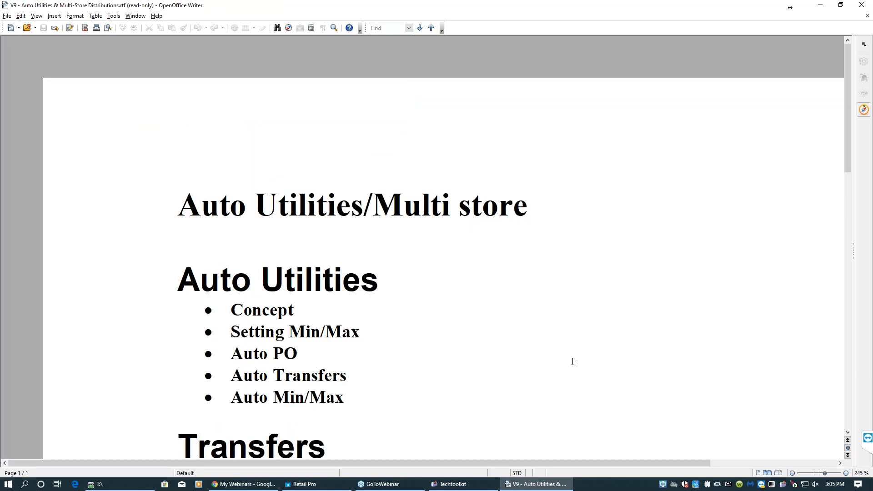
scroll(440, 333, down, 3)
scroll(441, 332, up, 1)
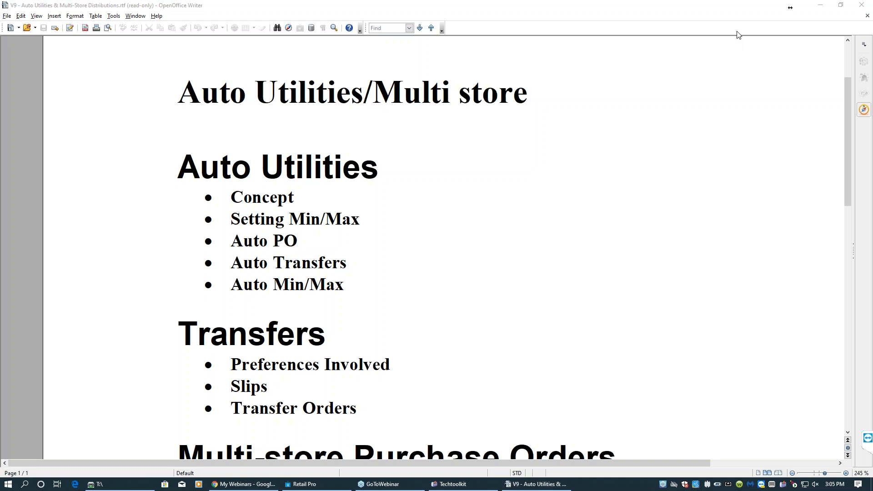
click(819, 5)
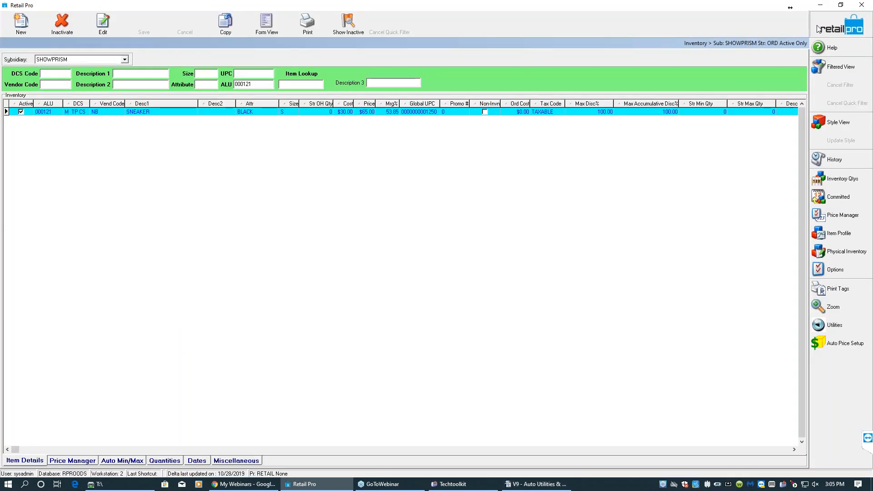
- Open Inventory in the Auto Min/Max view and filter it to ALU 000121
key(Return)
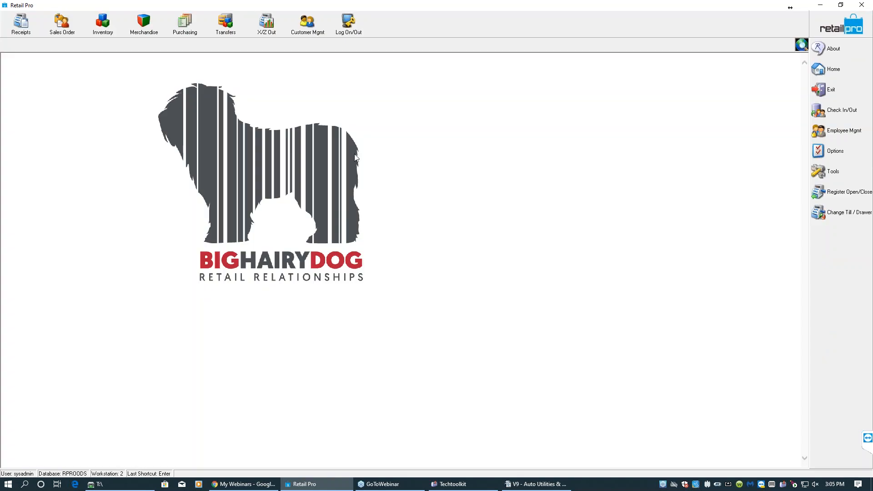
click(107, 27)
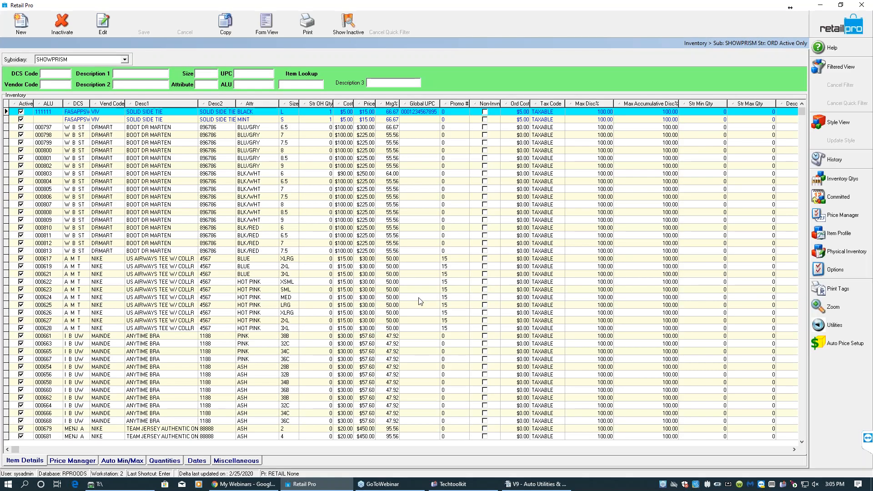
click(127, 461)
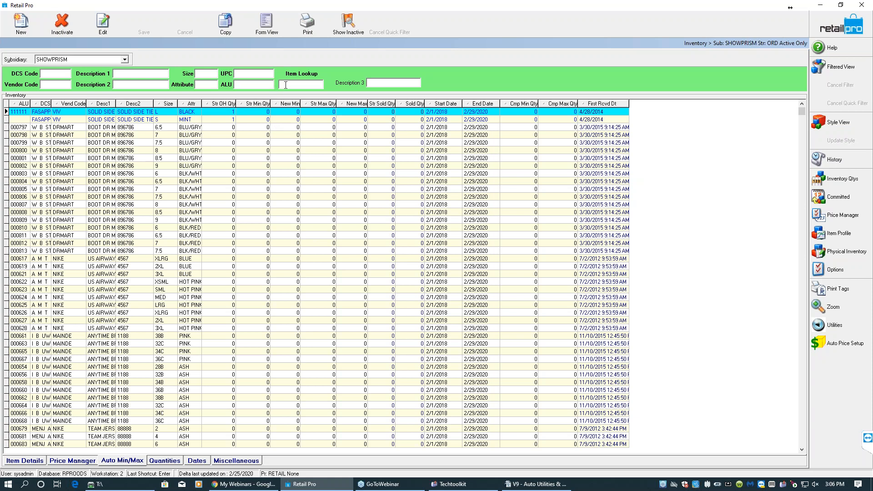
click(257, 84)
text(000121)
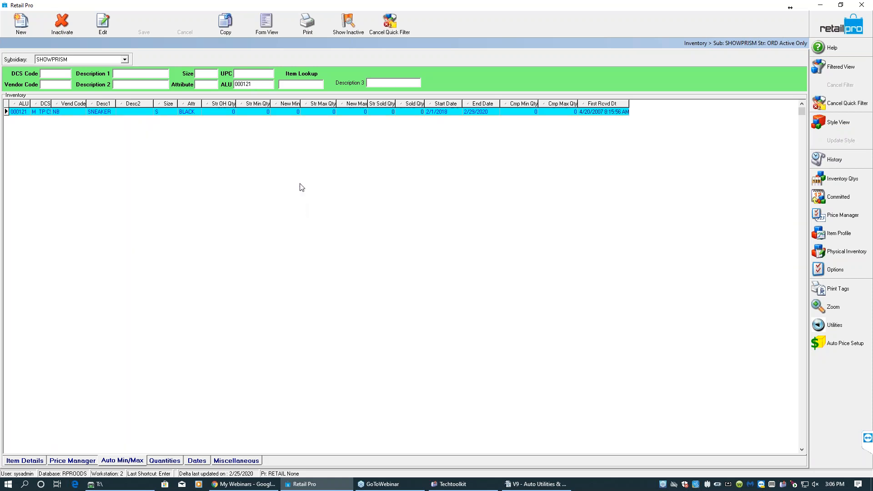
- Set the item's store min quantity to 3 and store max quantity to 6, save, and dismiss the error
click(264, 114)
click(264, 114)
text(3)
key(Tab)
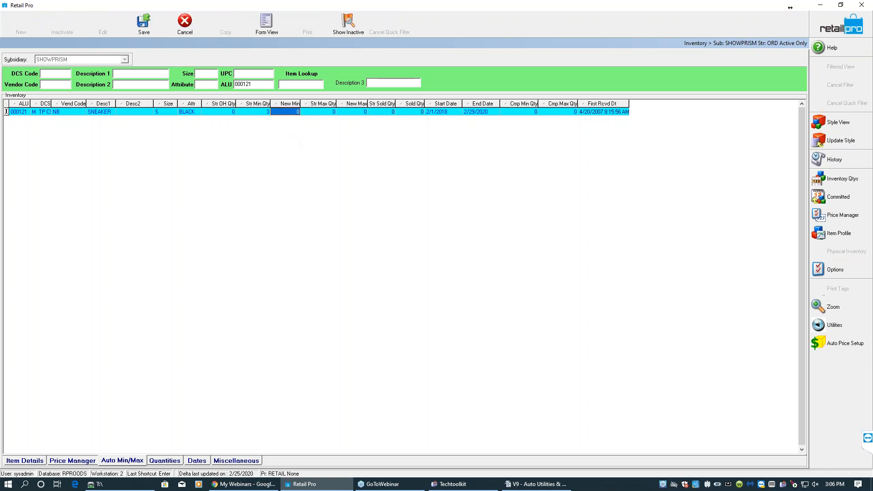
key(Tab)
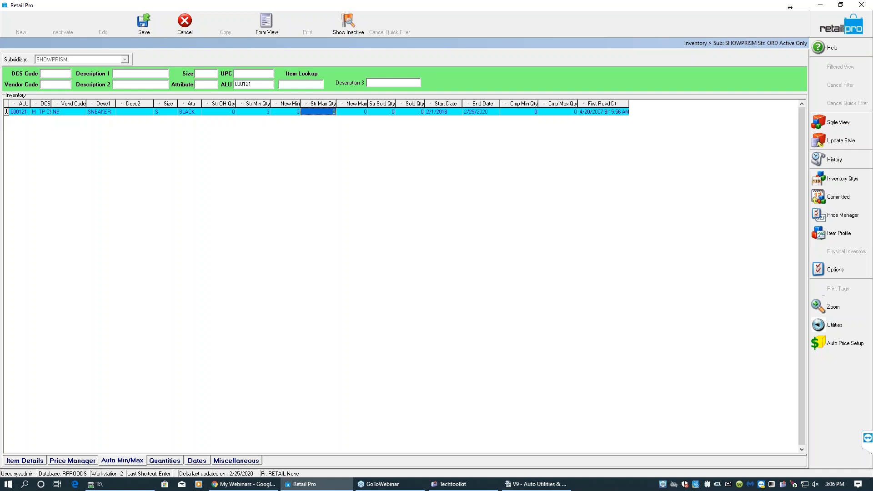
text(6)
key(Tab)
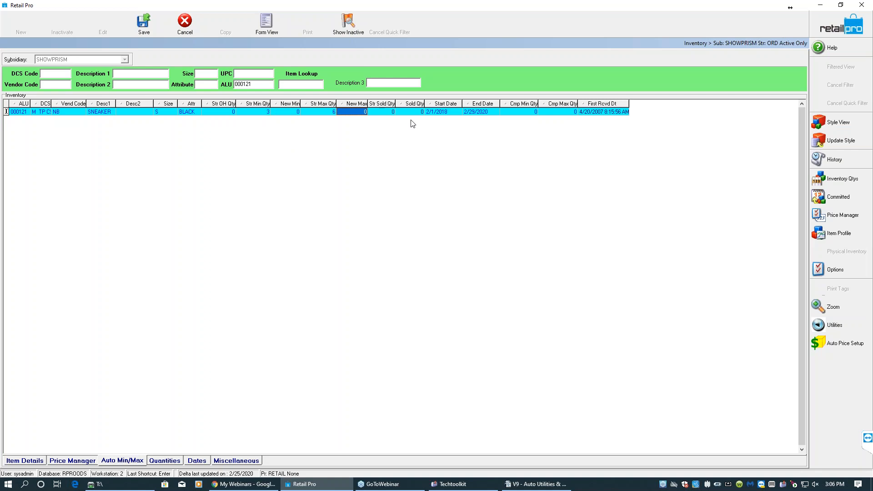
click(393, 112)
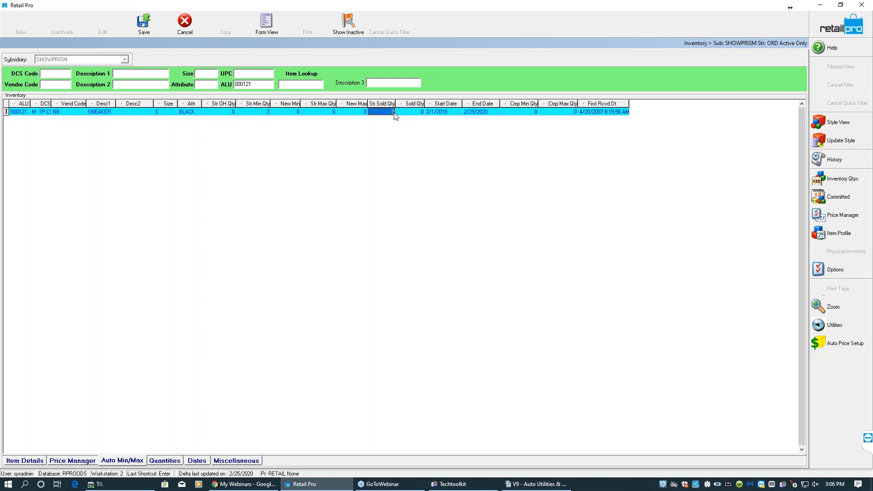
click(153, 27)
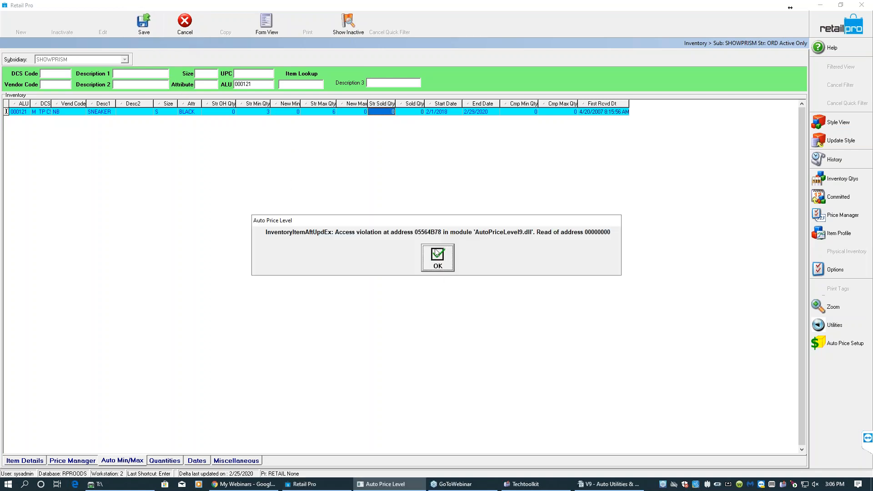
click(437, 266)
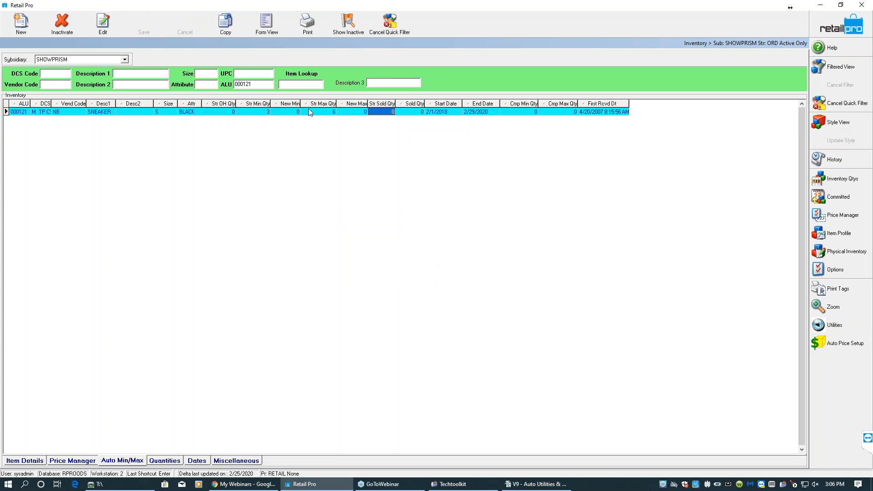
click(324, 112)
click(251, 114)
click(327, 113)
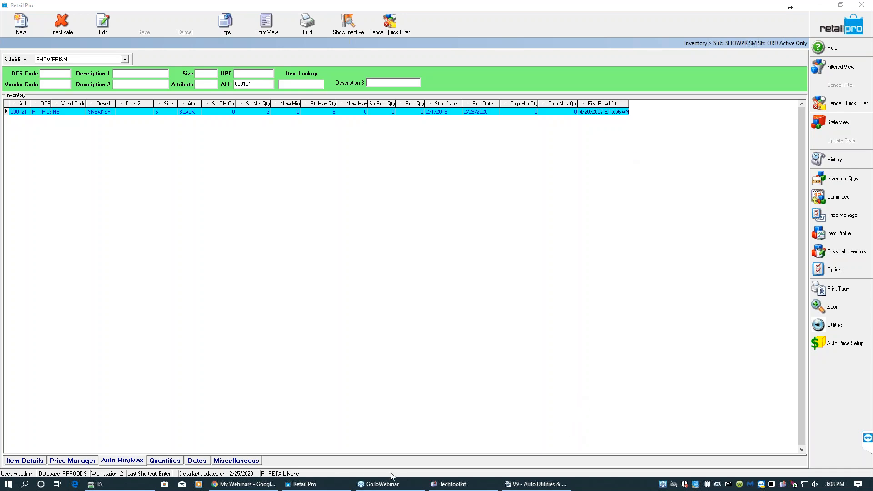
- Switch to the outline document, highlight the Setting Min/Max topic, and minimize it again
mouse_move(530, 486)
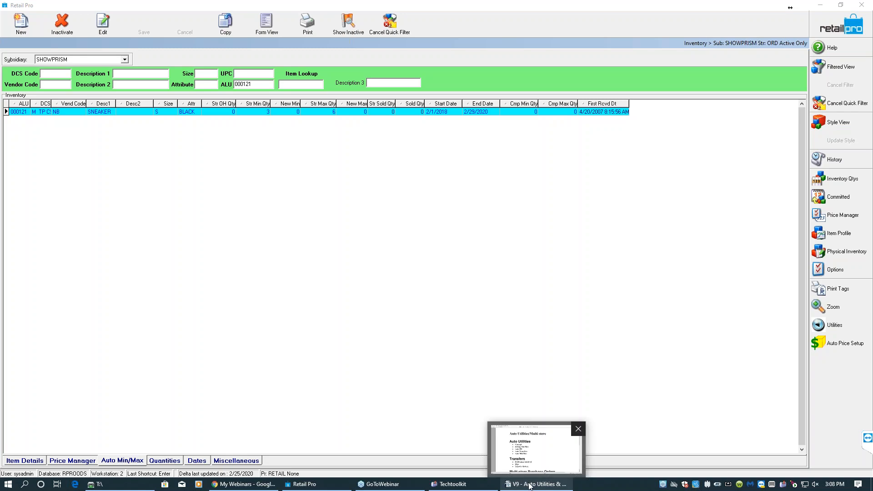
click(530, 487)
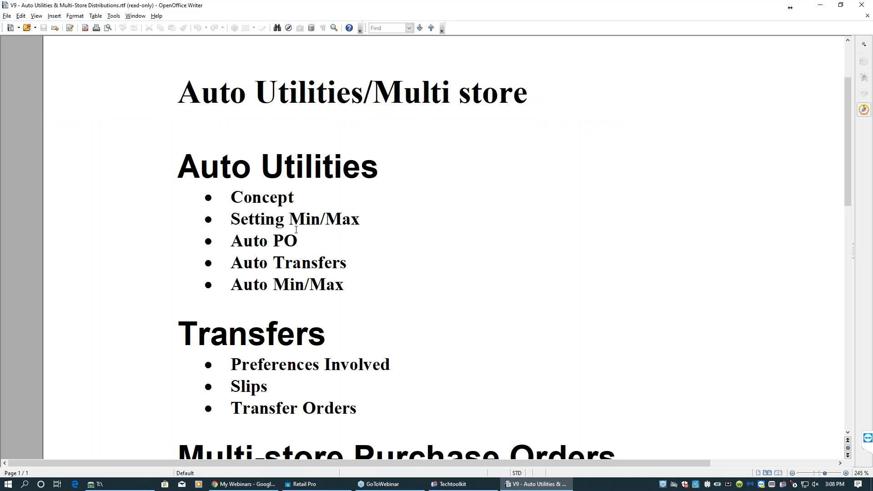
drag(231, 220, 355, 221)
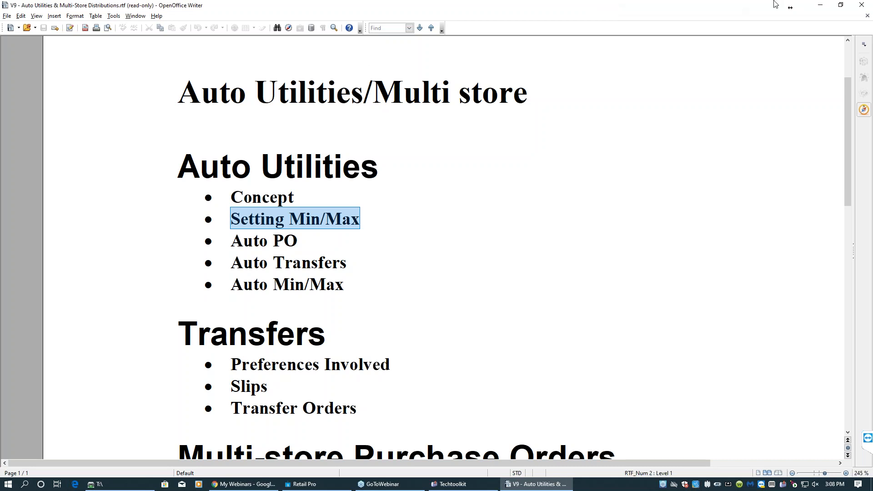
click(819, 5)
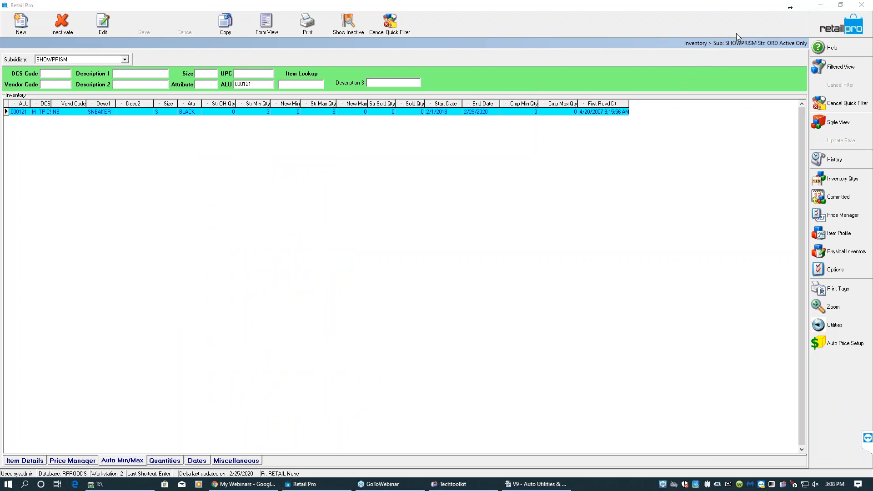
- Restore the Retail Pro window from maximized and resize it to a smaller size
click(840, 5)
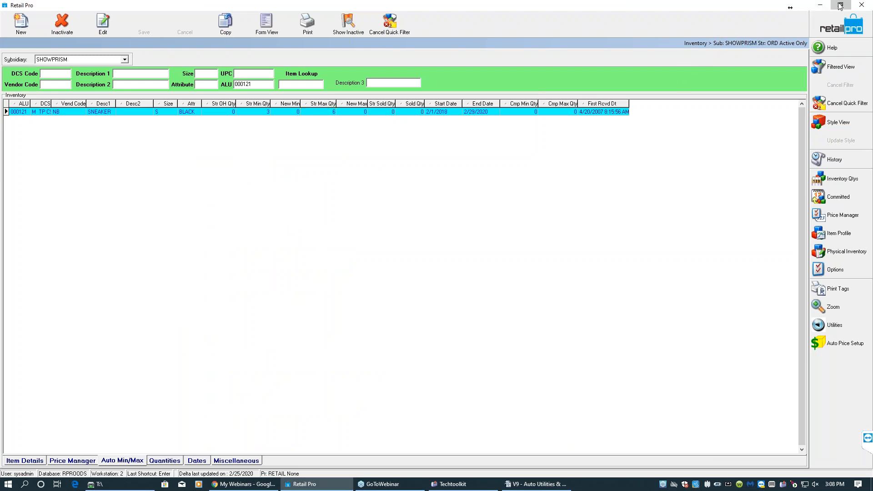
drag(215, 136, 62, 15)
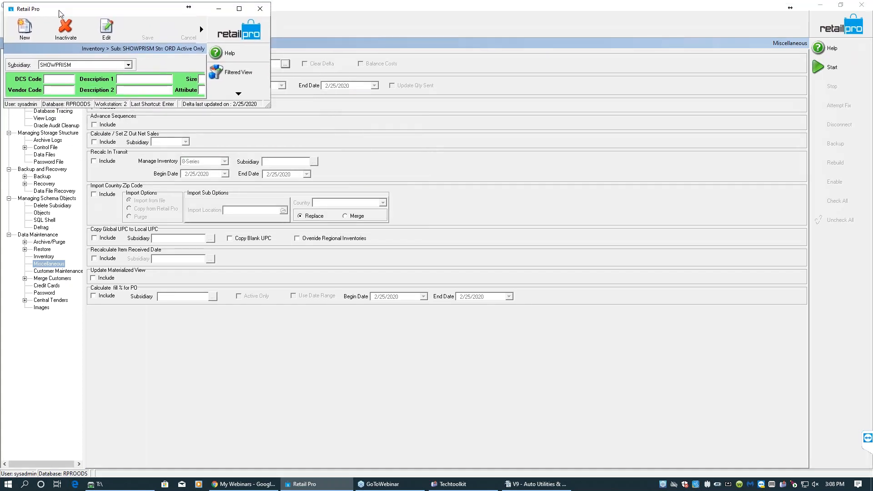
drag(269, 103, 764, 469)
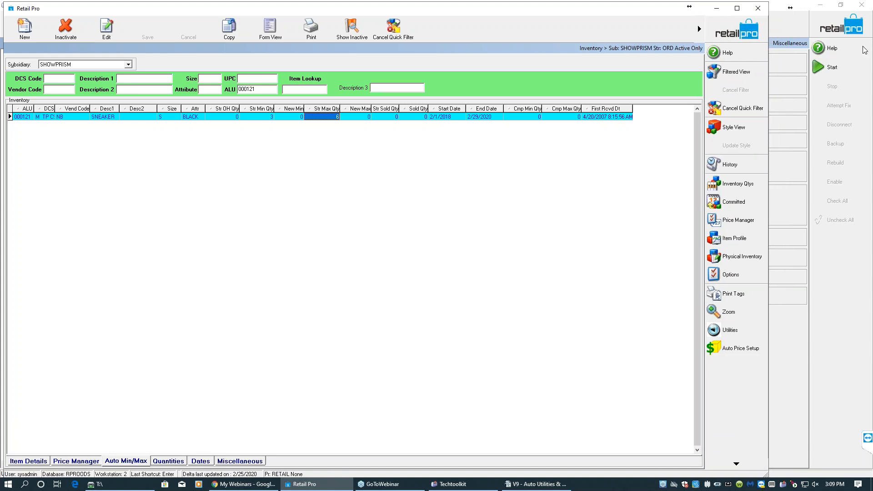
click(866, 34)
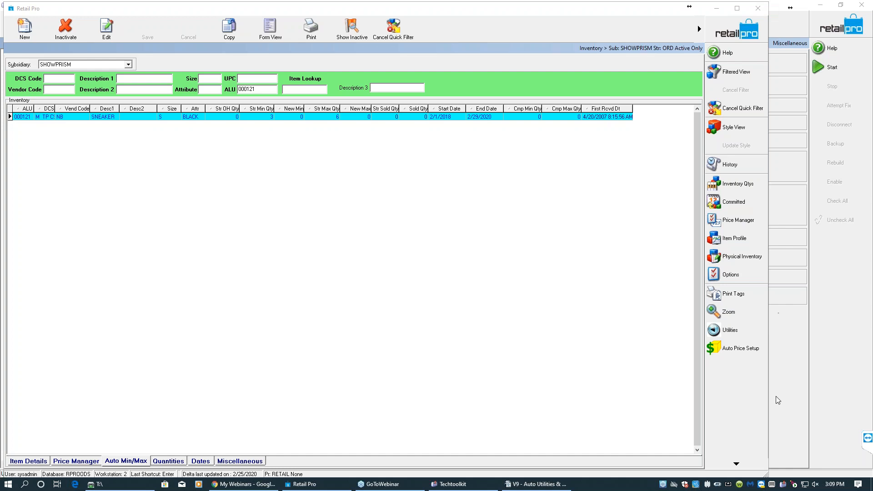
drag(764, 474, 723, 474)
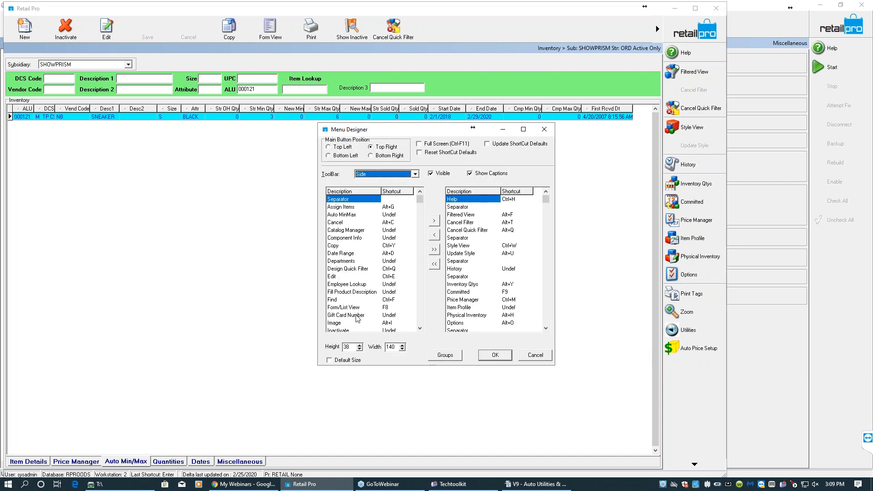
- Add Select Location to the side toolbar in the Menu Designer and confirm
click(420, 321)
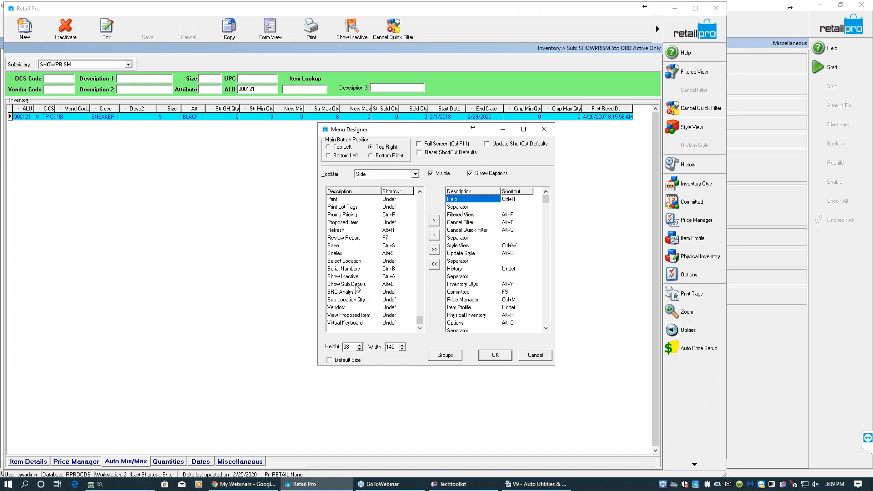
click(349, 262)
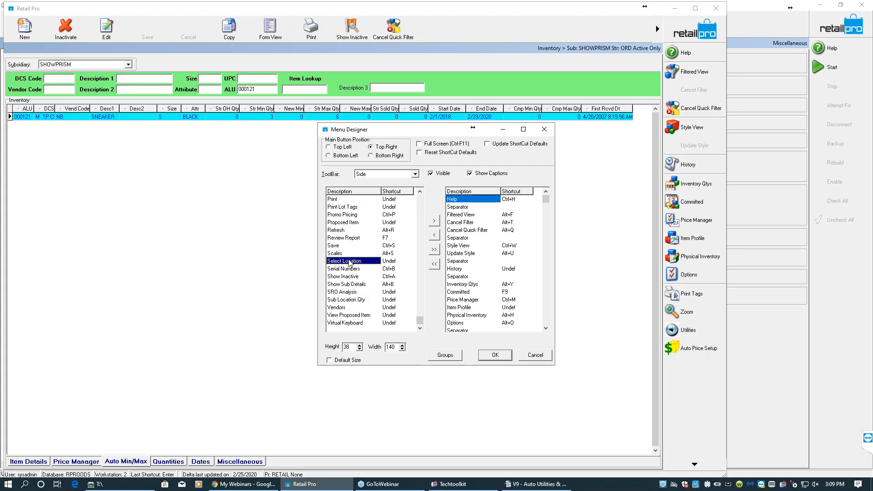
double_click(350, 262)
click(546, 315)
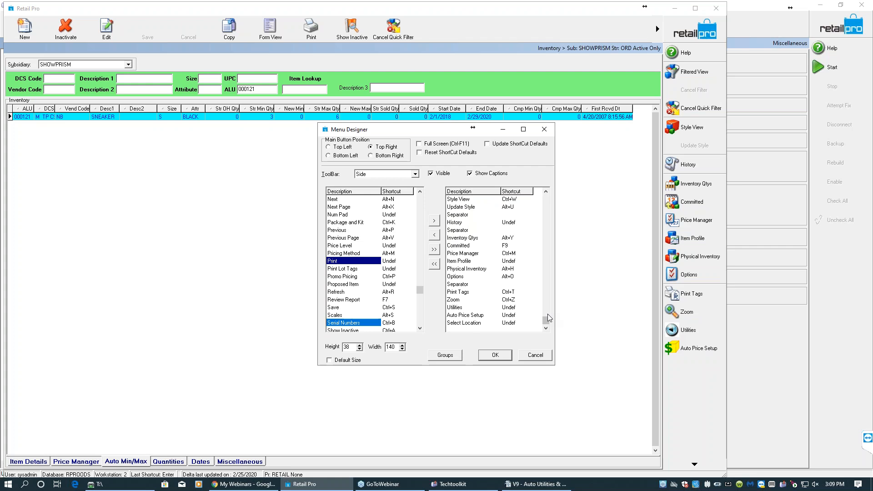
click(492, 358)
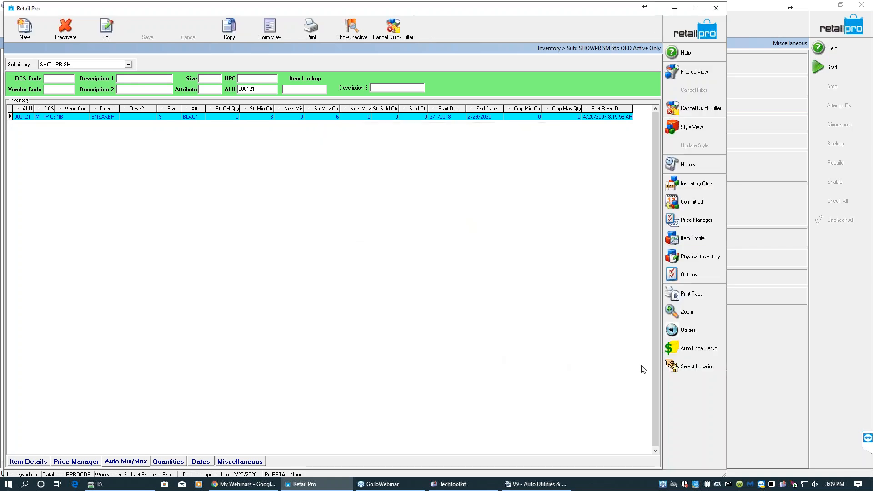
- Use Select Location to make 002 - STORE 2 the current store
click(681, 367)
click(252, 159)
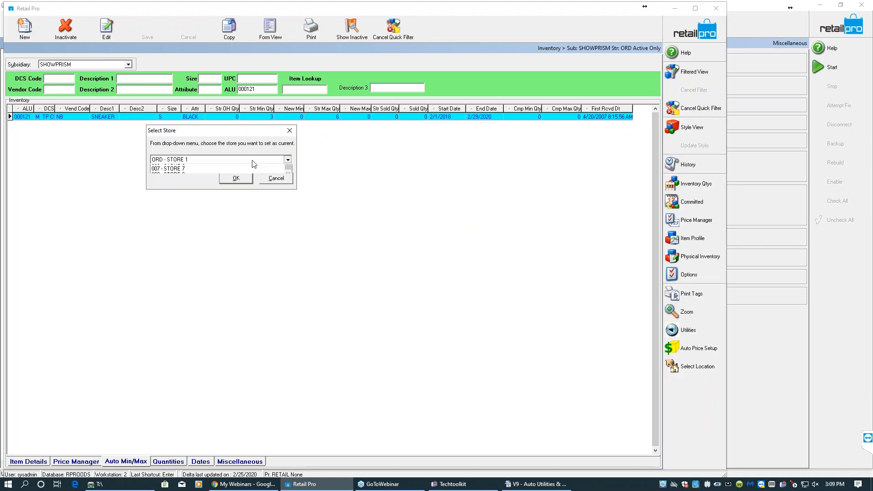
click(218, 167)
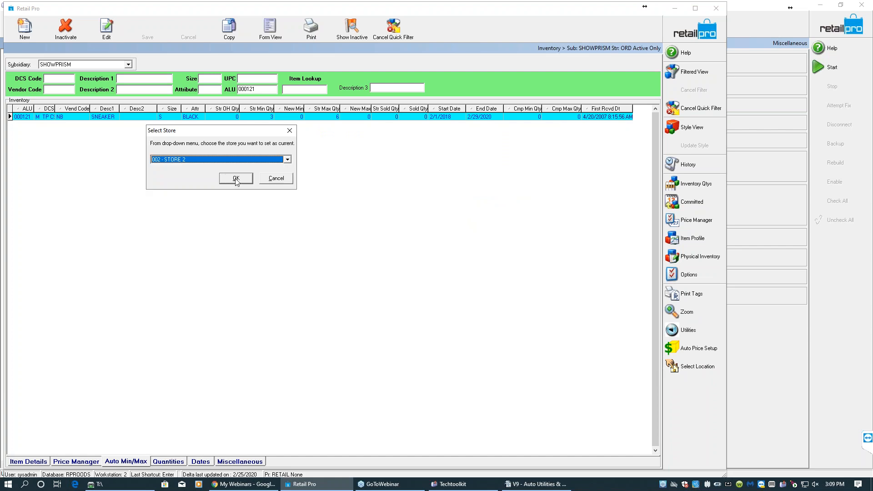
click(235, 179)
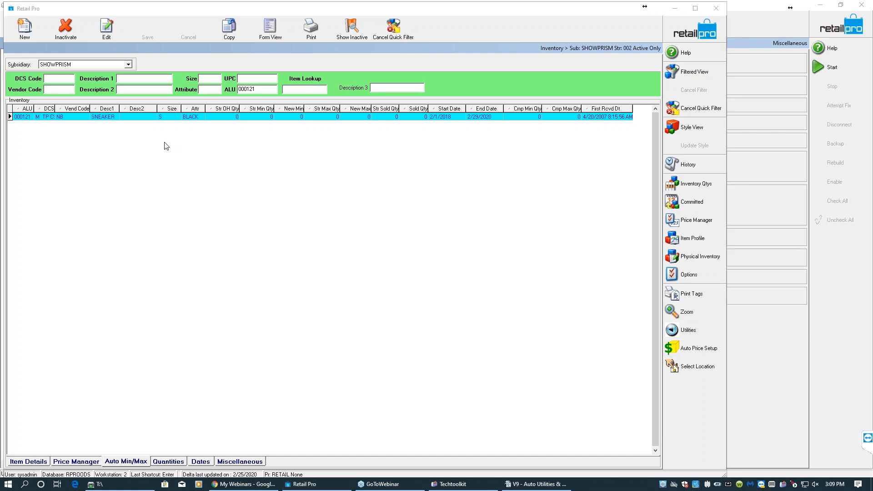
- Open the sneaker's Style View and switch its store filter to <All> to compare quantities by store
click(108, 119)
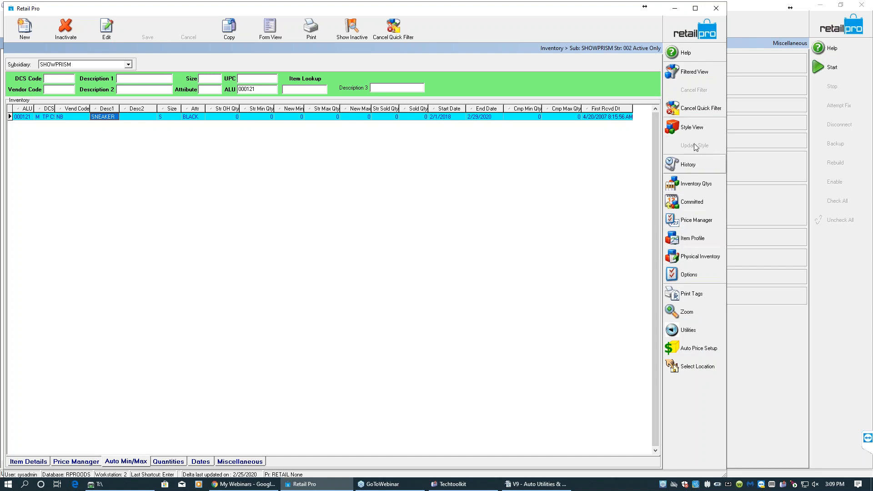
click(690, 128)
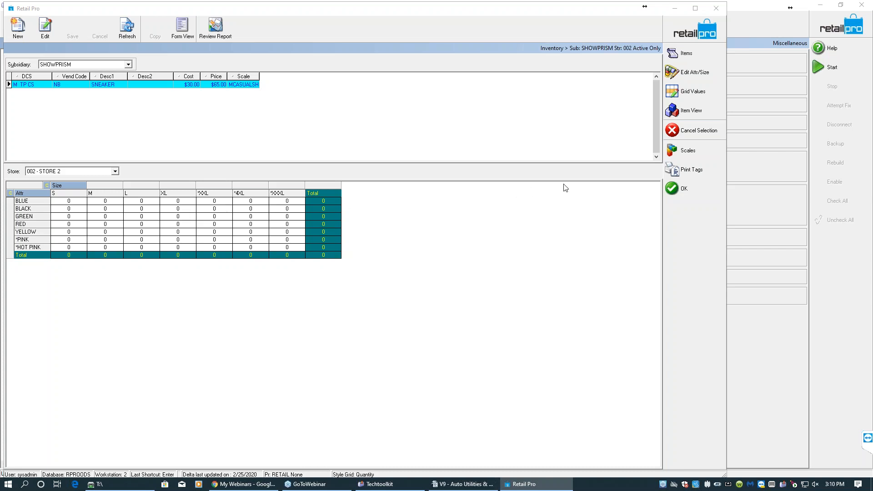
click(115, 172)
scroll(114, 198, up, 2)
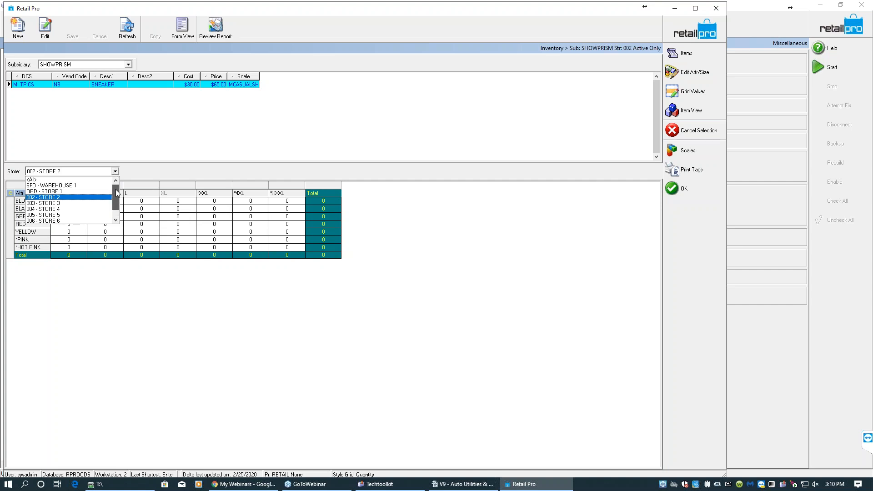
click(80, 180)
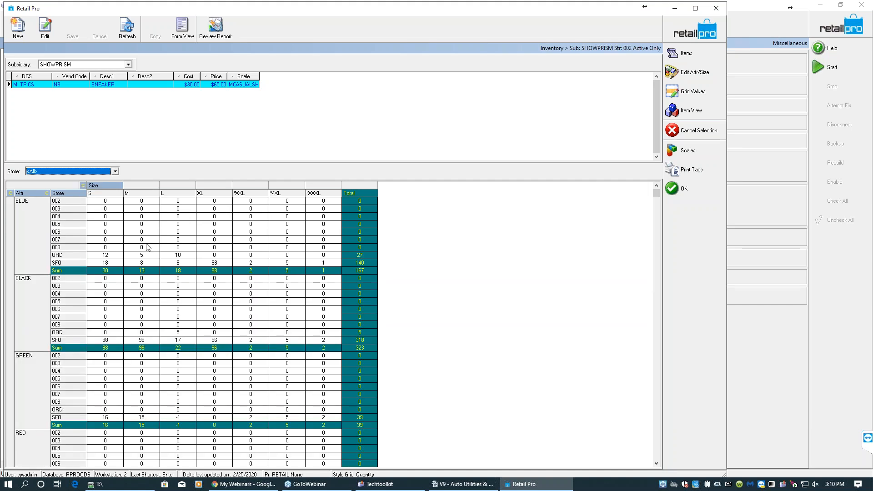
click(102, 257)
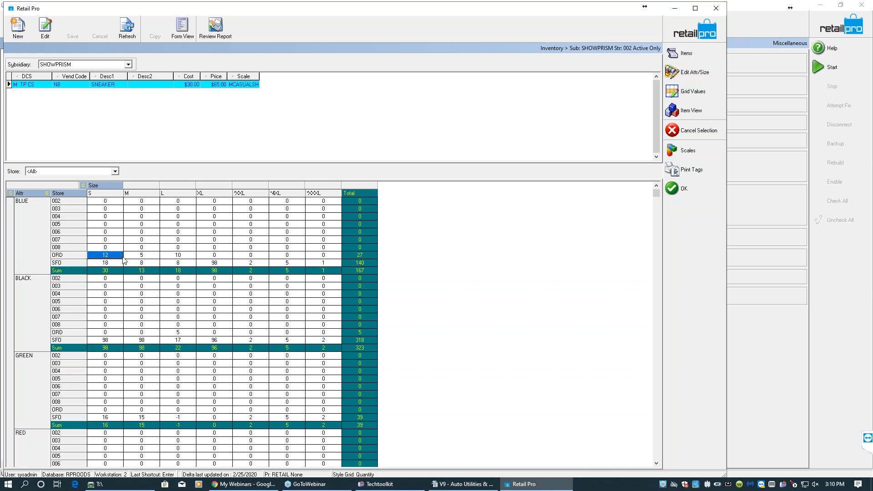
- Switch the style grid's displayed values to Store Min Qty
click(161, 264)
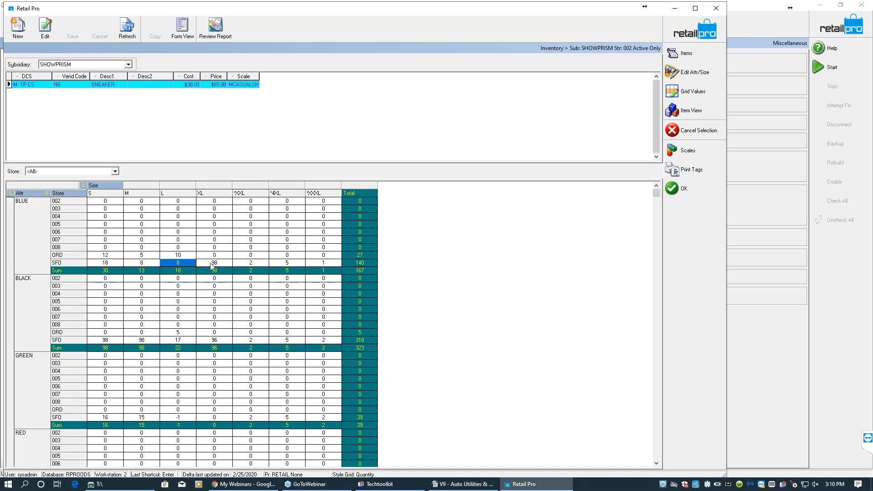
click(212, 264)
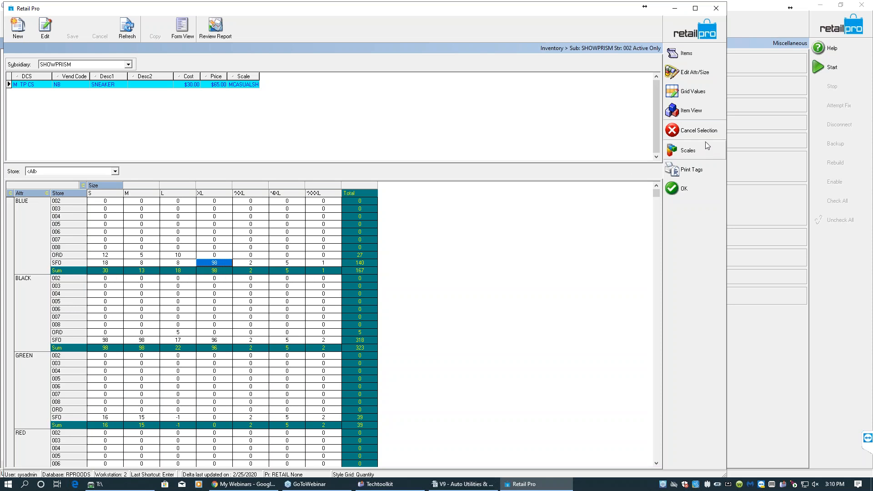
click(692, 95)
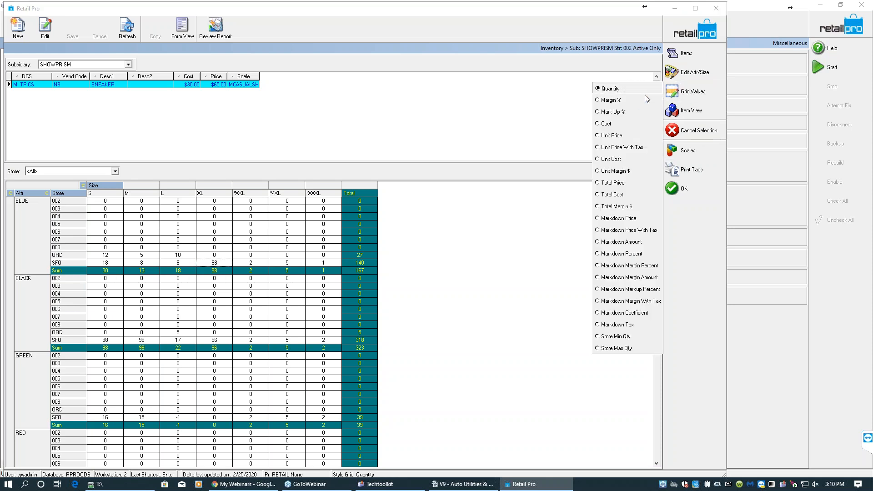
click(612, 338)
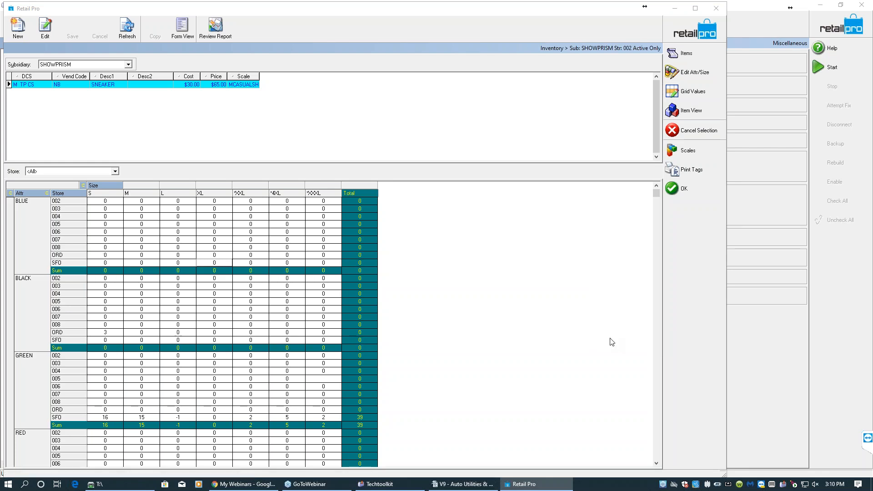
- Rearrange the grid so rows are grouped by store first and attribute second
click(75, 210)
drag(61, 195, 20, 191)
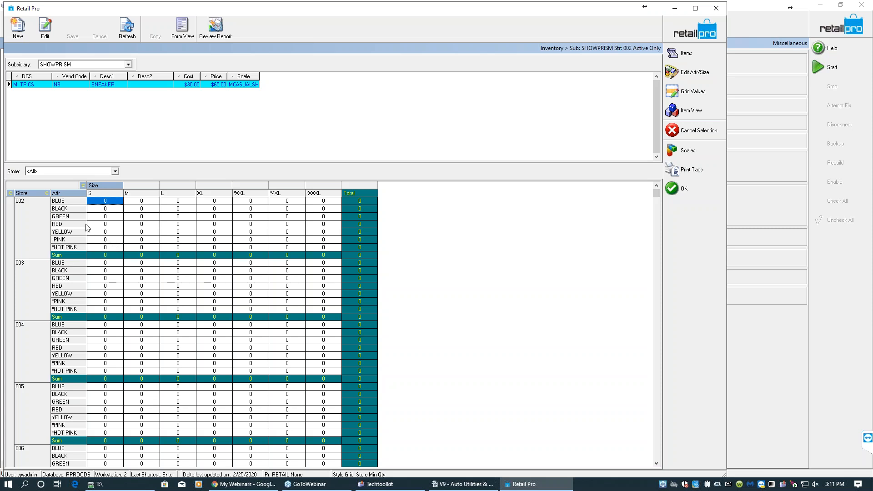
drag(26, 195, 71, 195)
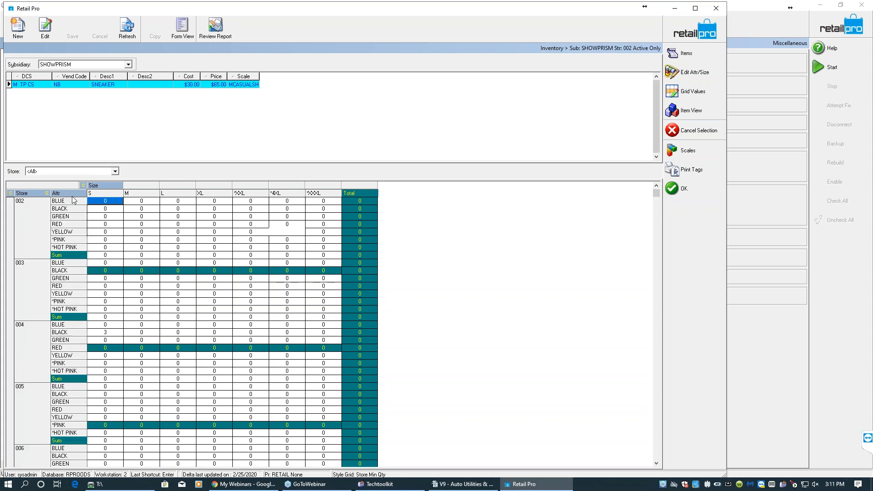
click(141, 203)
click(174, 202)
click(223, 203)
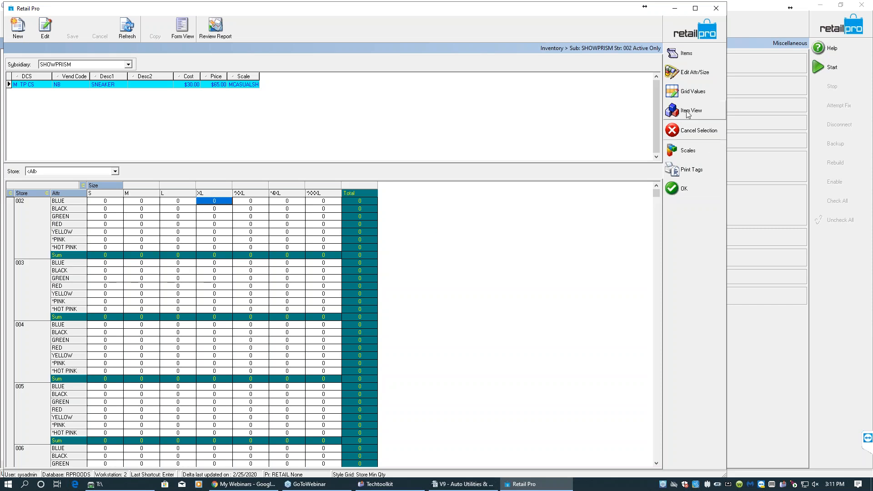
- Switch the grid's displayed values to Store Max Qty and move to the SFO store rows
click(691, 96)
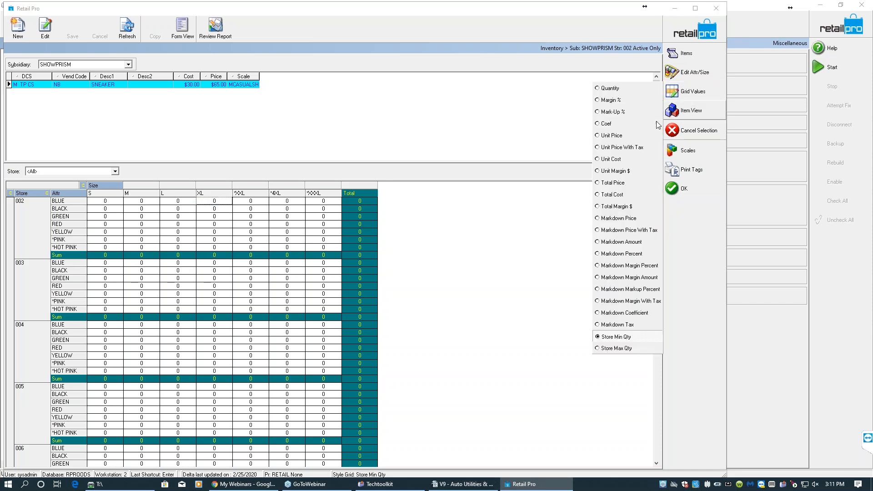
click(628, 348)
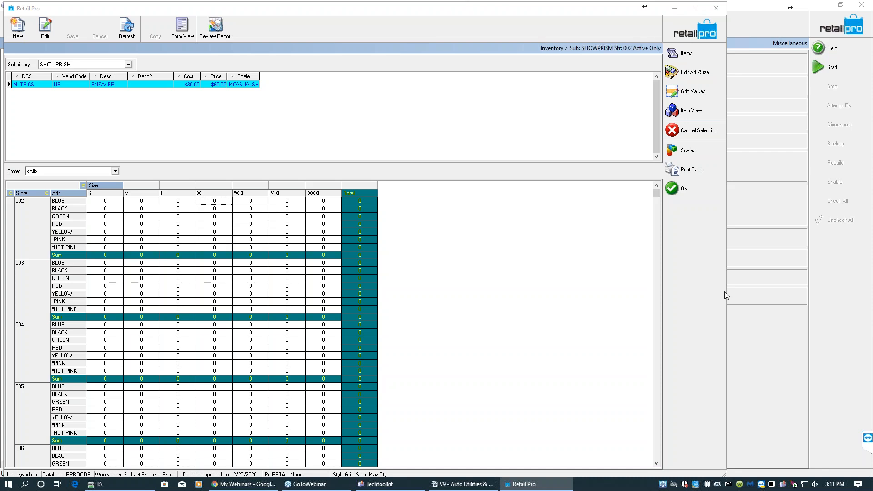
click(656, 452)
click(655, 453)
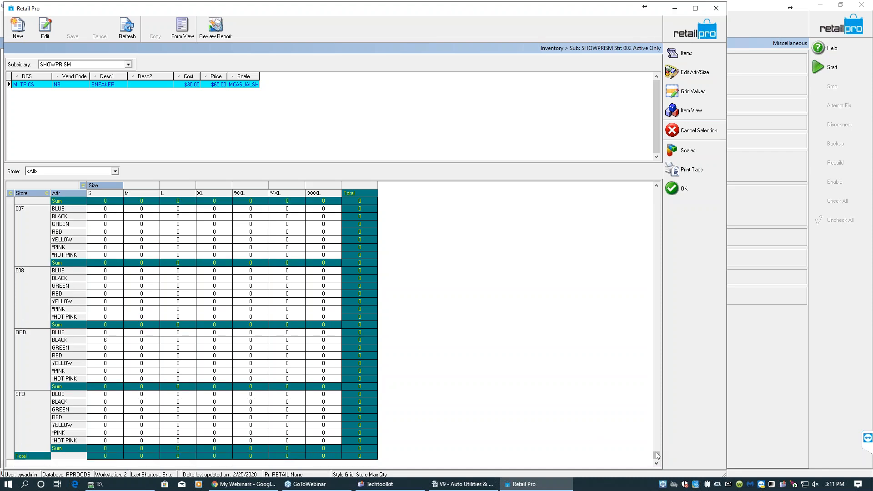
- Set SFO's Blue max quantities to 2, 2, 2, 4, 4, 2, 2 for sizes S through XXXL
click(121, 395)
text(1)
key(Tab)
text(1)
key(Tab)
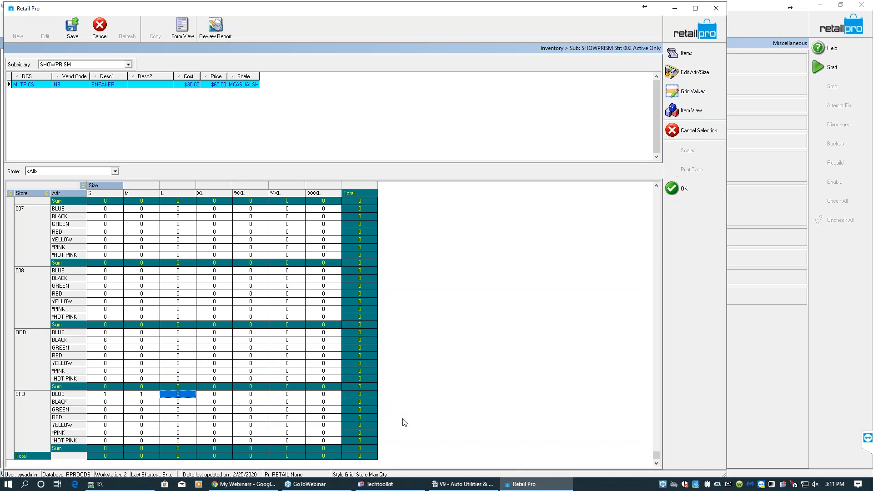
key(shift+Tab)
key(shift+Tab)
text(2)
key(Tab)
text(2)
key(Tab)
text(2)
key(Tab)
text(4)
key(Tab)
text(4)
key(Tab)
text(2)
key(Tab)
text(2)
key(Return)
key(Left)
key(Left)
key(Left)
key(Left)
key(Left)
key(Left)
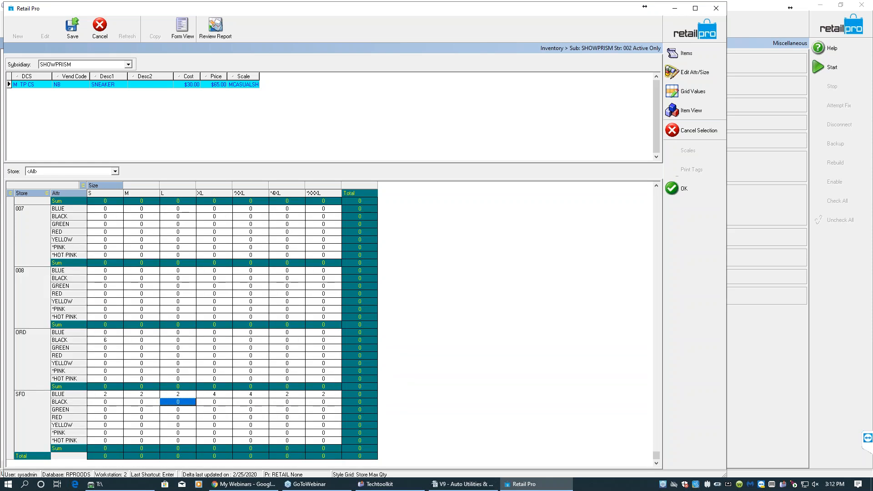
- Set SFO's Black max quantities to 2, 2, 2, 4, 4, 2, 2 for sizes S through XXXL
text(2)
key(Tab)
text(2)
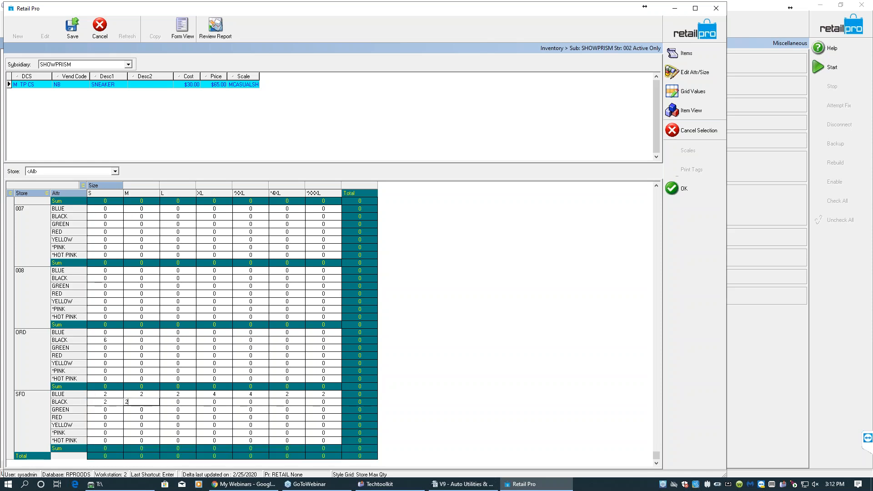
key(Tab)
text(2)
key(Tab)
text(4)
key(Tab)
text(4)
key(Tab)
text(2)
key(Tab)
text(2)
key(Down)
key(Left)
key(Left)
key(Down)
key(Down)
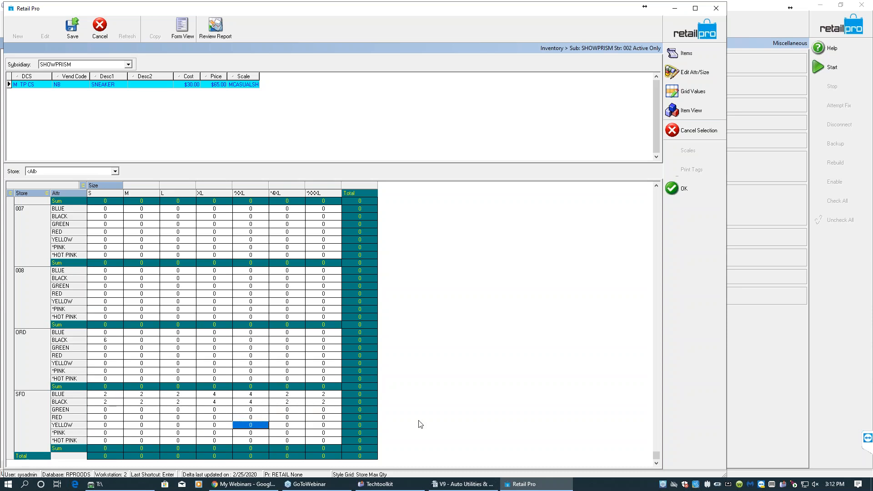
- Set ORD's Black max quantities to 2, 2, 2, 4, 4, 2, 2 for sizes S through XXXL
click(111, 334)
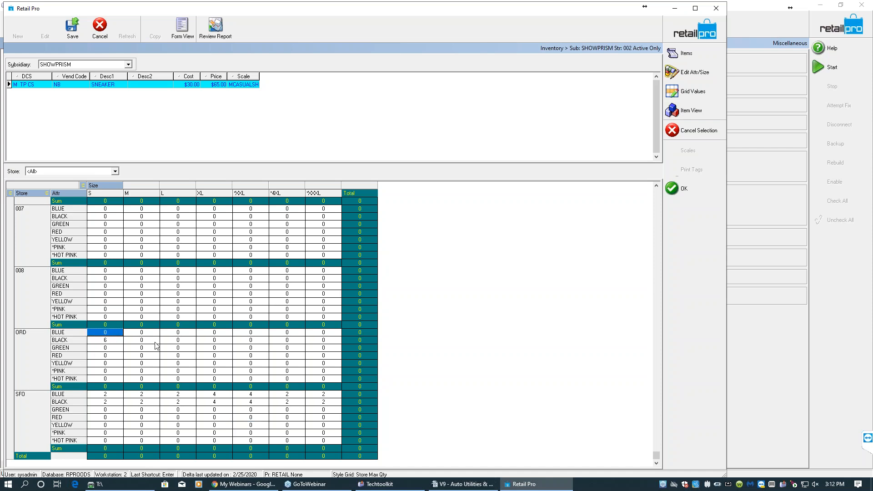
key(Down)
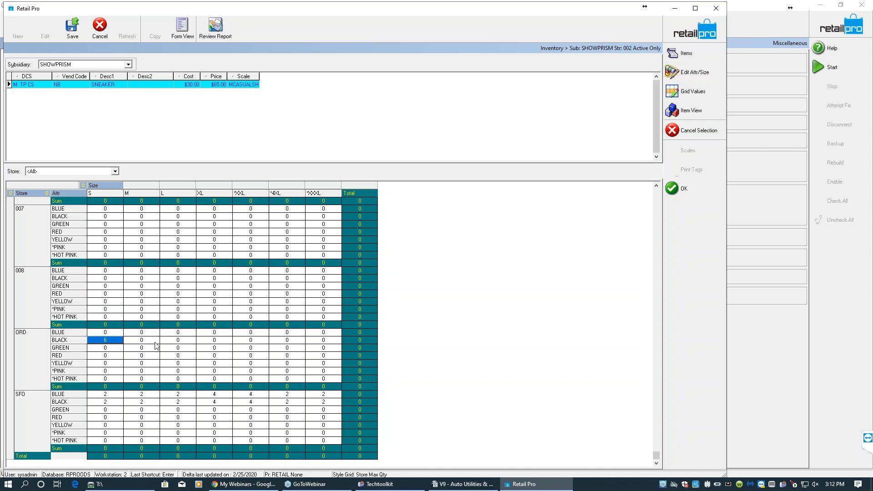
text(2)
key(Tab)
text(2)
key(Tab)
text(2)
key(Tab)
text(4)
key(Tab)
text(4)
key(Tab)
text(2)
key(Tab)
text(2)
key(Up)
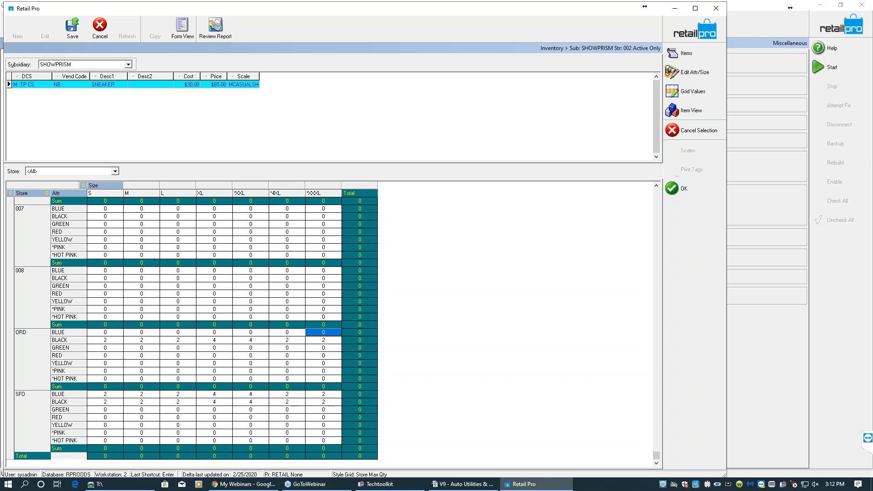
- Set ORD's Blue max quantities to 2, 2, 2, 4, 4, 2, 2 working backward from XXXL
text(2)
key(shift+Tab)
text(2)
key(shift+Tab)
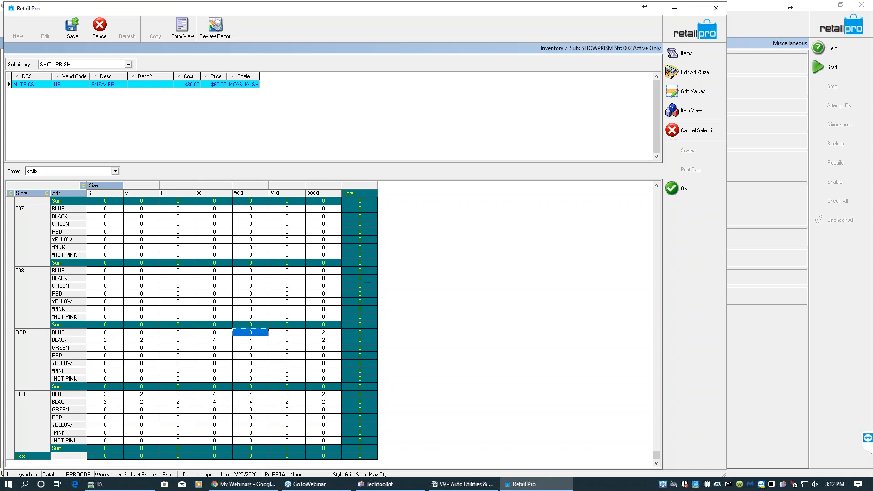
text(4)
key(shift+Tab)
text(4)
key(shift+Tab)
text(2)
key(shift+Tab)
text(2)
key(shift+Tab)
text(2)
key(Up)
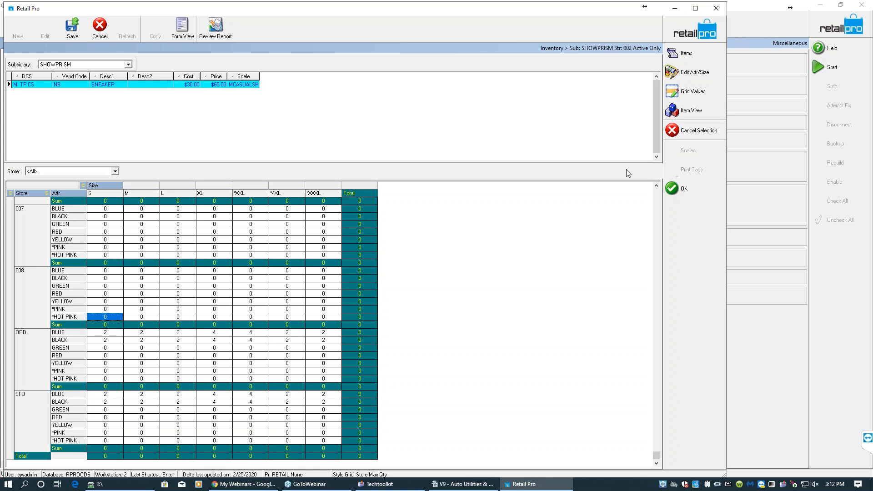
- Switch the grid to Store Min Qty and set SFO's Blue mins to 1, 1, 1, 2, 2, 1, 1
click(689, 93)
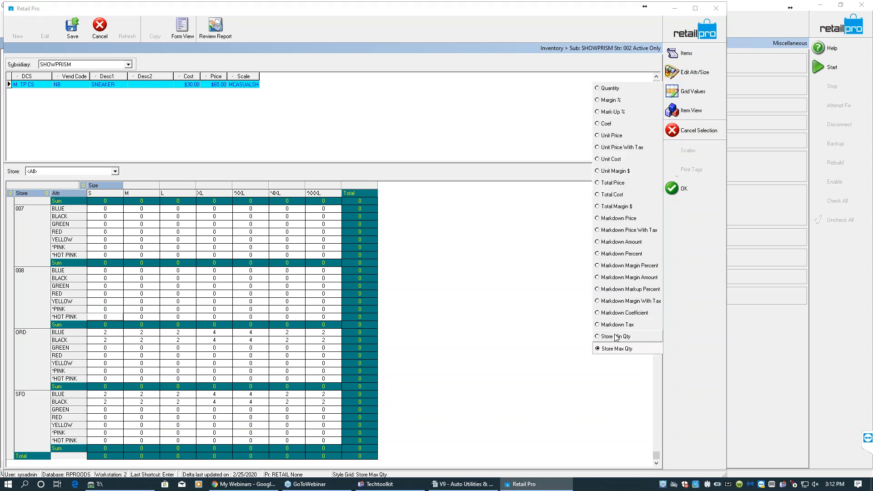
click(618, 336)
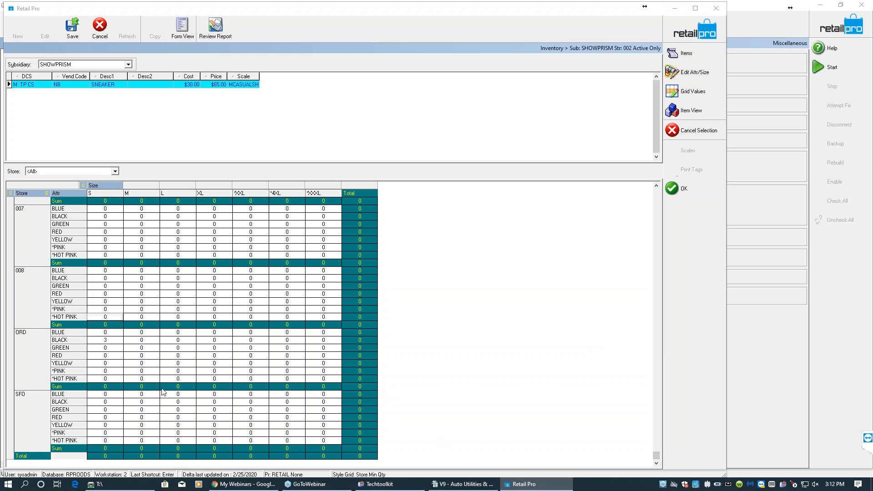
click(119, 397)
text(1	1	1	2	2	1	1)
key(Return)
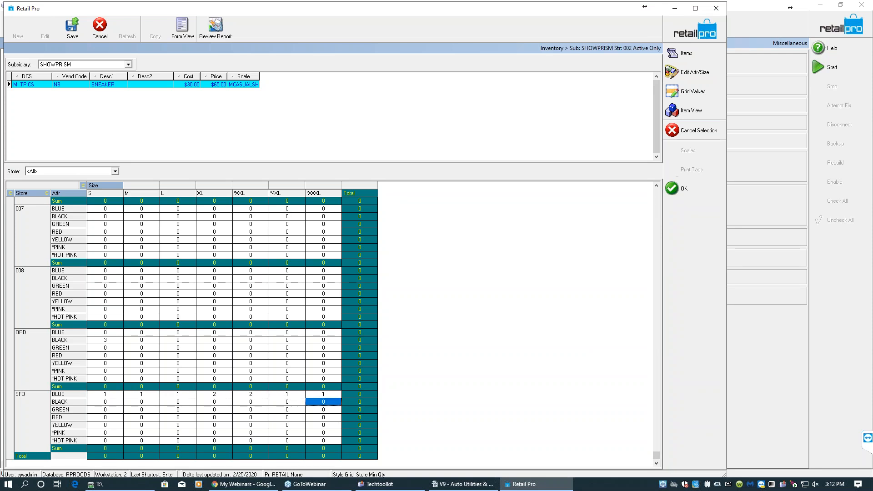
- Set SFO's Black min quantities to 1, 1, 1, 2, 2, 1, 1 across sizes S through XXXL
text(1)
key(shift+Tab)
text(1)
key(shift+Tab)
text(2)
key(shift+Tab)
text(2)
key(shift+Tab)
text(1)
key(shift+Tab)
text(1)
key(shift+Tab)
text(1)
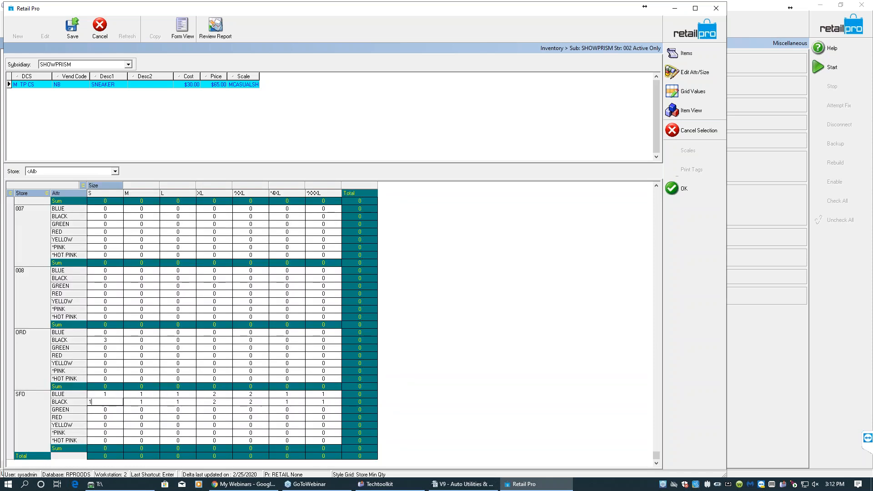
click(121, 393)
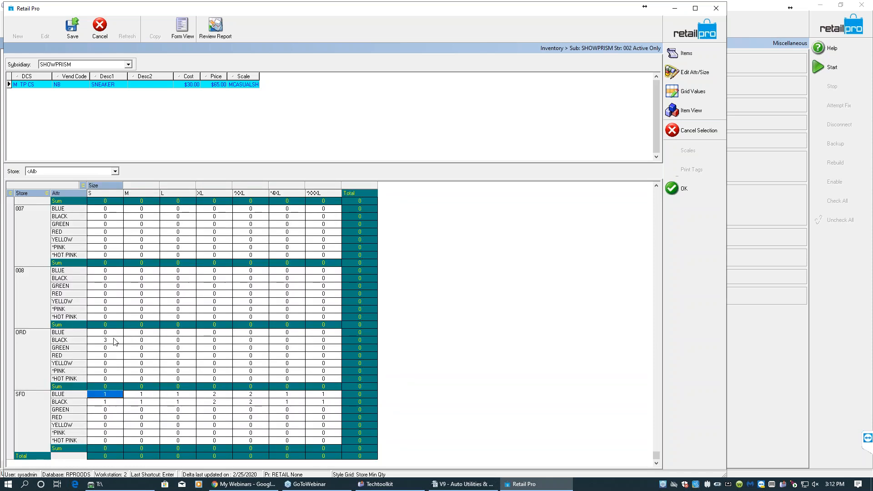
- Set ORD's Blue min quantities to 1, 1, 1, 2, 2, 1, 1 for sizes S through XXXL
click(113, 334)
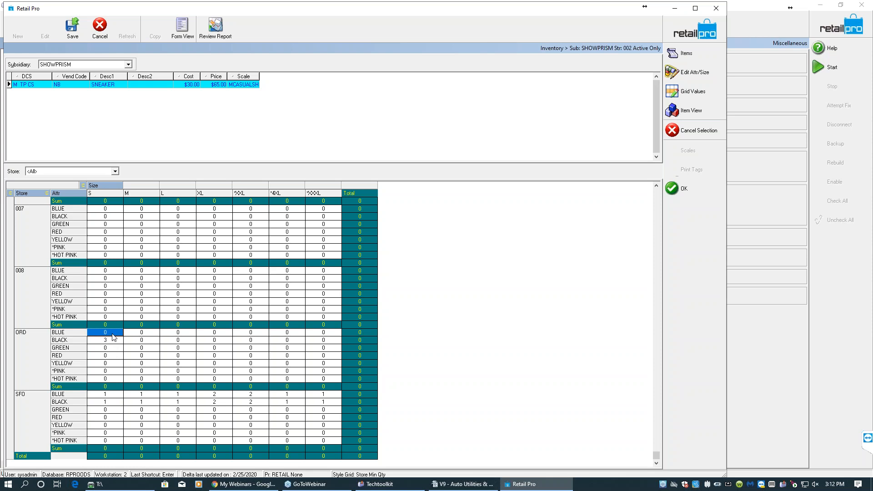
text(1)
key(Tab)
text(1)
key(Tab)
text(1)
key(Tab)
text(2)
key(Tab)
text(2)
key(Tab)
text(1)
key(Tab)
text(1)
- Set ORD's Black min quantities to 1, 1, 1, 2, 2, 1, 1 for sizes S through XXXL
click(111, 342)
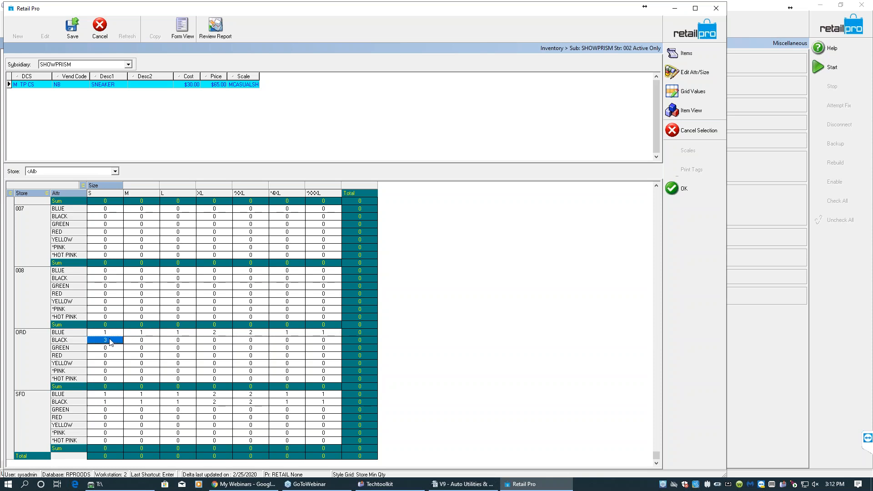
text(1)
key(Tab)
text(1)
key(Tab)
text(1)
key(Tab)
text(2)
key(Tab)
text(2)
key(Tab)
text(1)
key(Tab)
text(1)
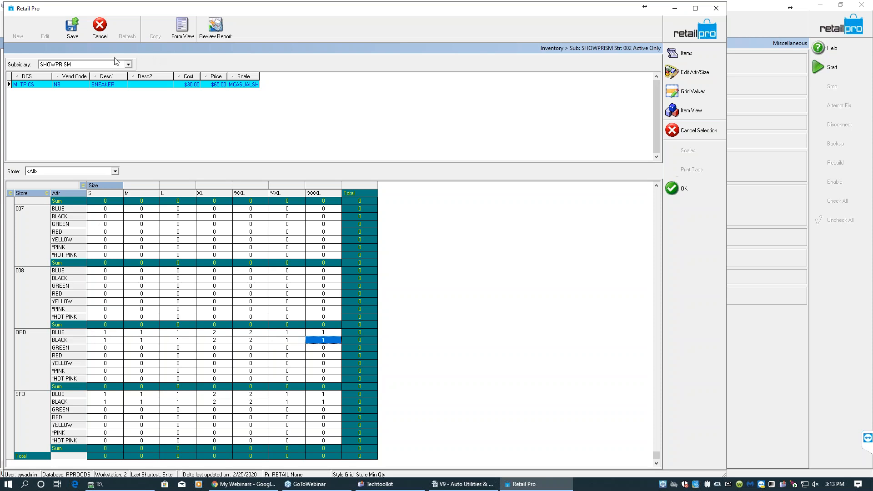
- Save the min/max quantity changes and close the Style View
click(71, 28)
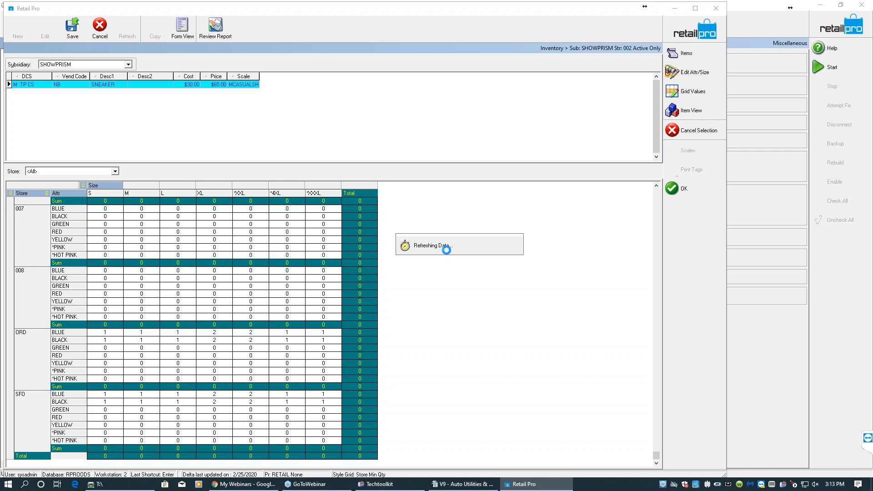
click(437, 258)
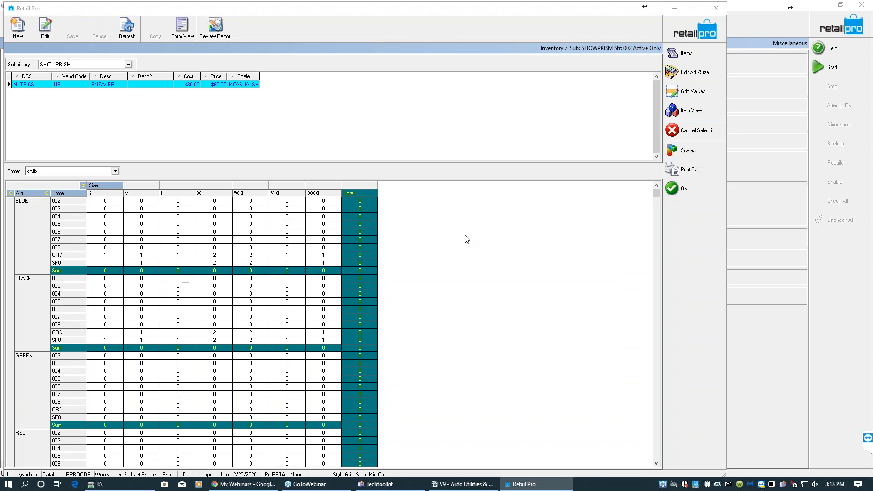
click(673, 193)
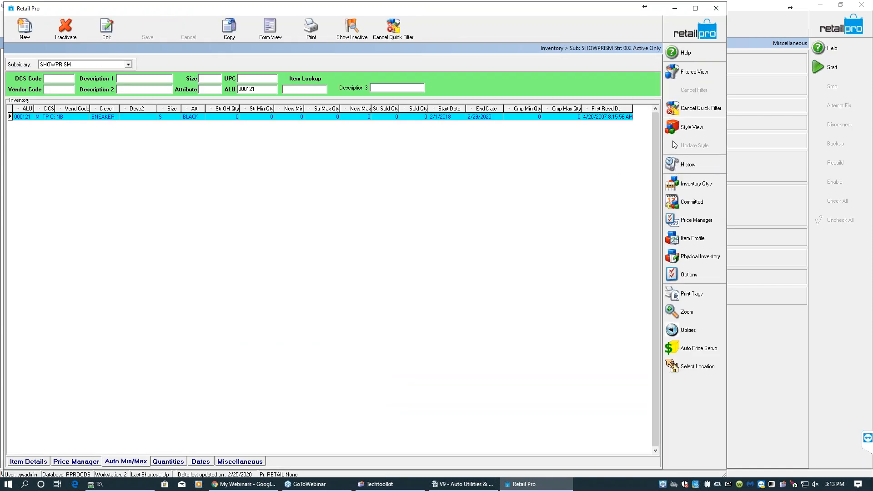
- Select the sneaker item in the inventory list and open its Style View
click(103, 118)
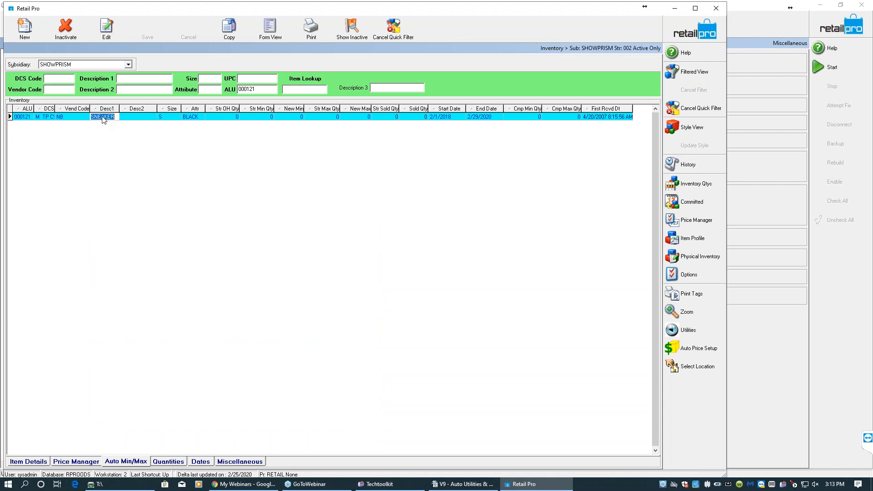
click(149, 117)
click(688, 127)
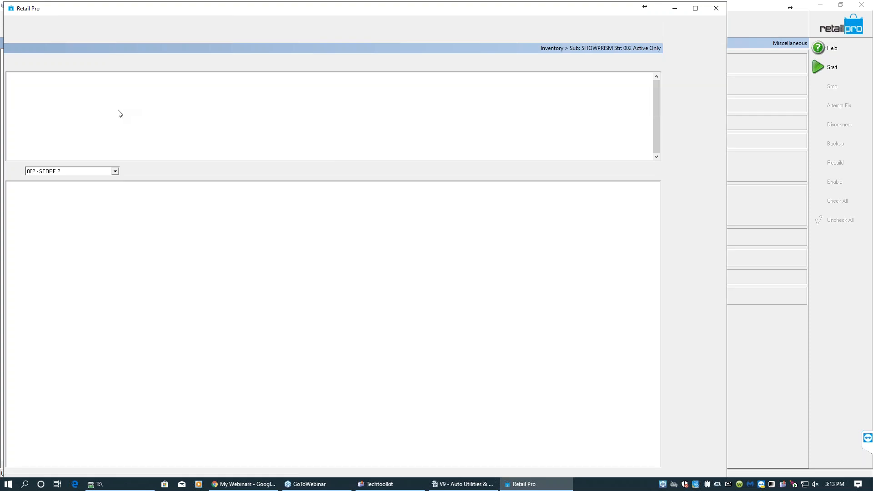
- Enter XJ123456 as the style's Desc2
click(147, 86)
click(148, 84)
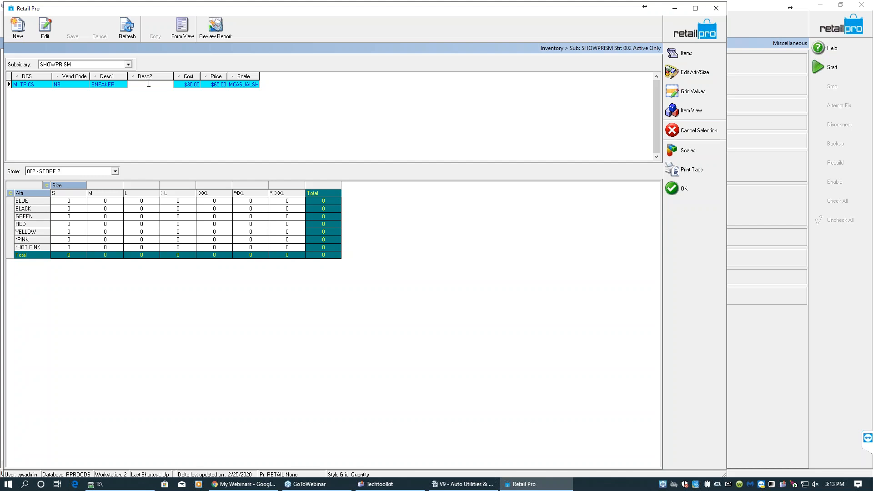
text(XJ123456)
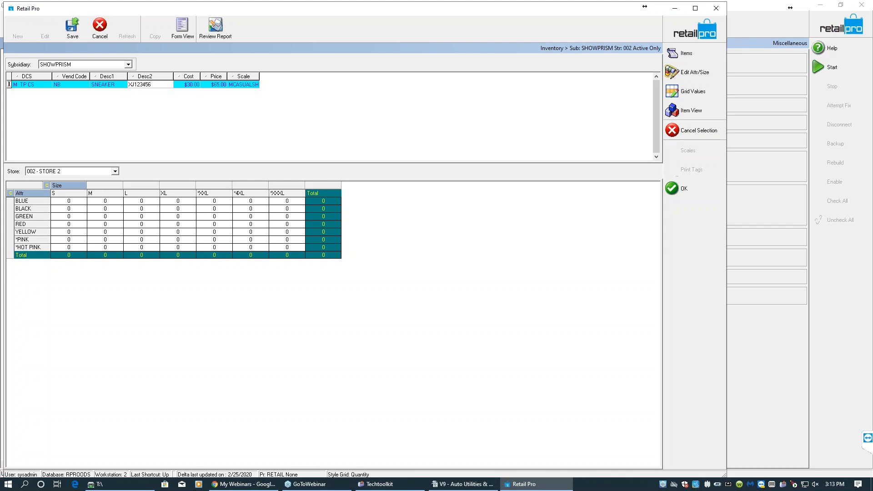
key(Tab)
key(shift+Tab)
- Save the Desc2 change, dismiss the error message, and close the Style View
click(78, 36)
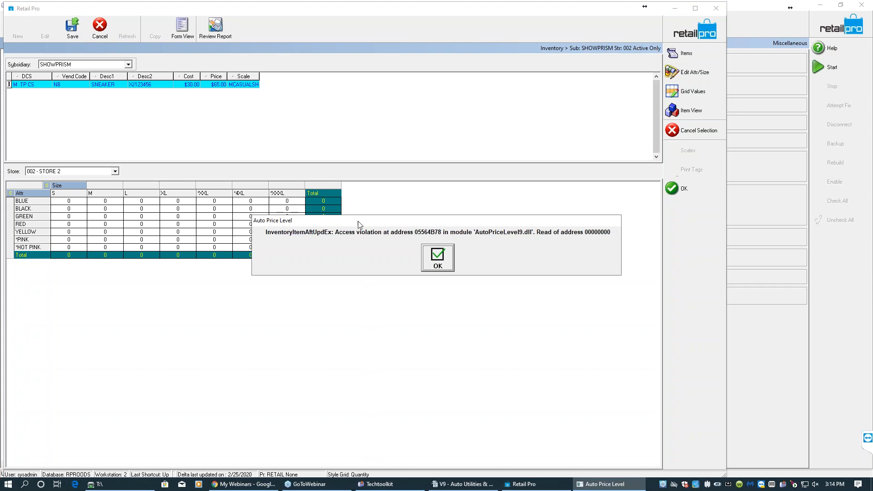
click(438, 264)
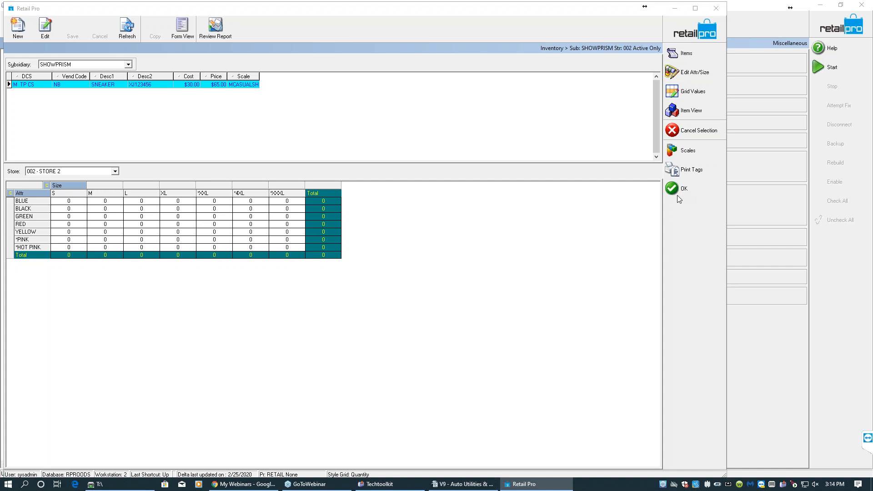
click(674, 195)
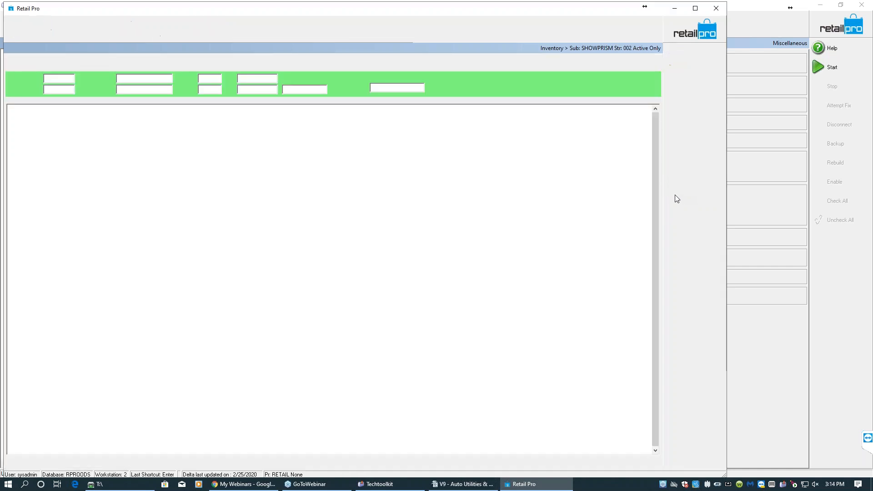
- Close the Retail Pro inventory window and minimize the Technicians Toolkit
click(712, 31)
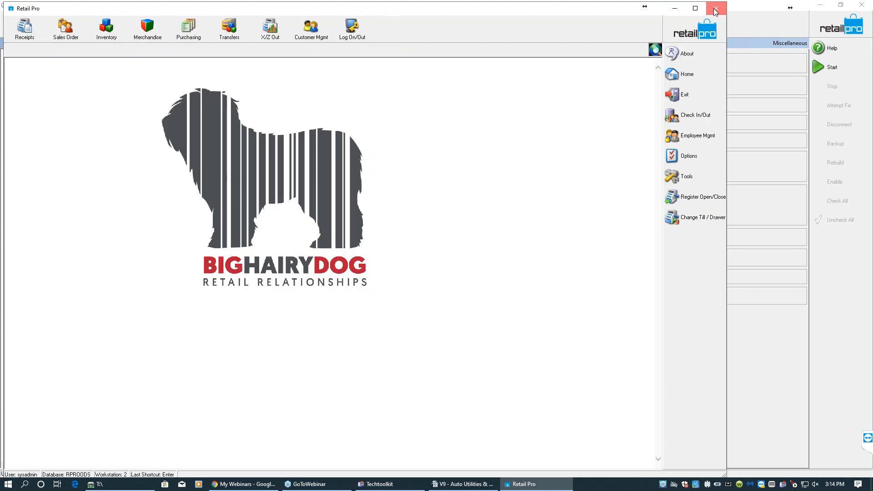
click(715, 9)
click(417, 262)
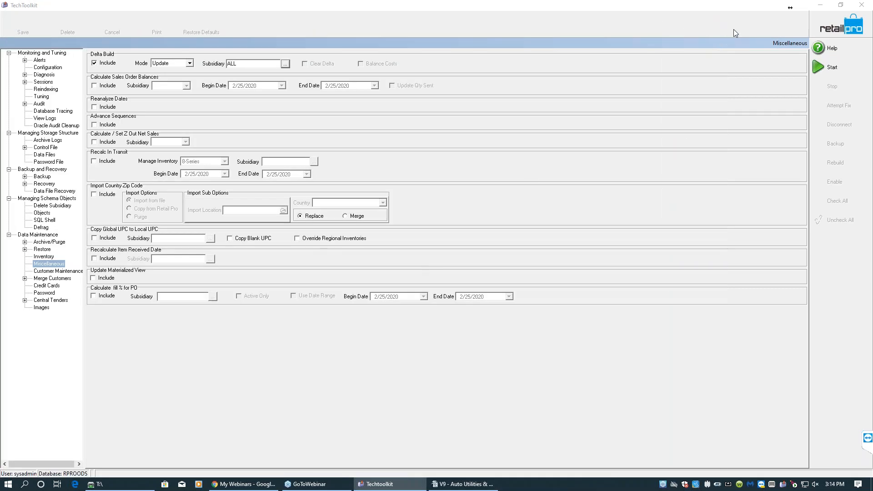
click(819, 7)
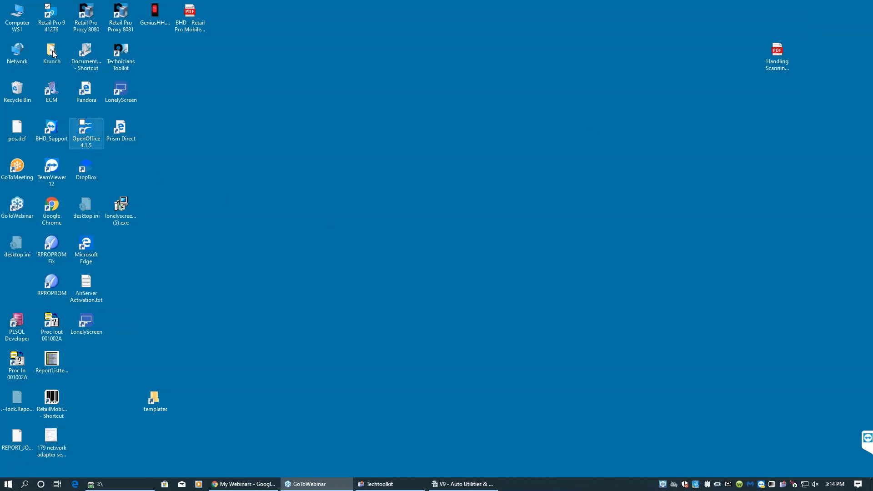
- Launch Retail Pro 9 from the desktop and log in with the system account password
double_click(54, 23)
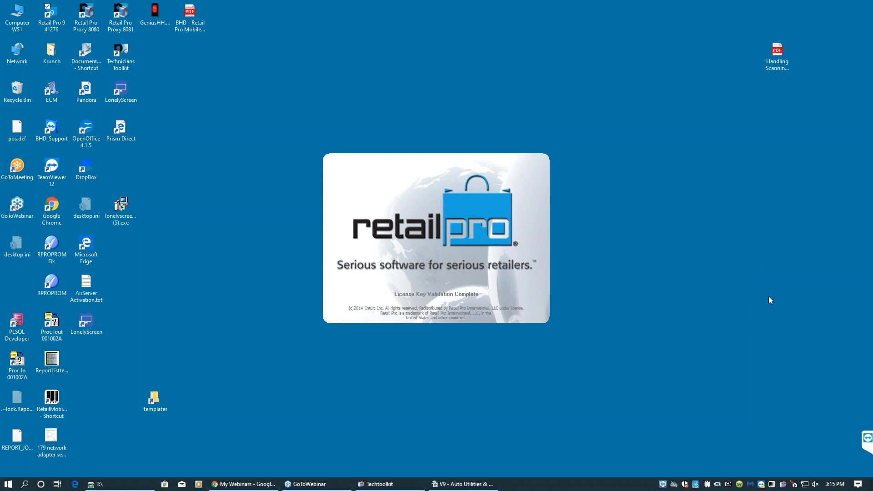
click(420, 250)
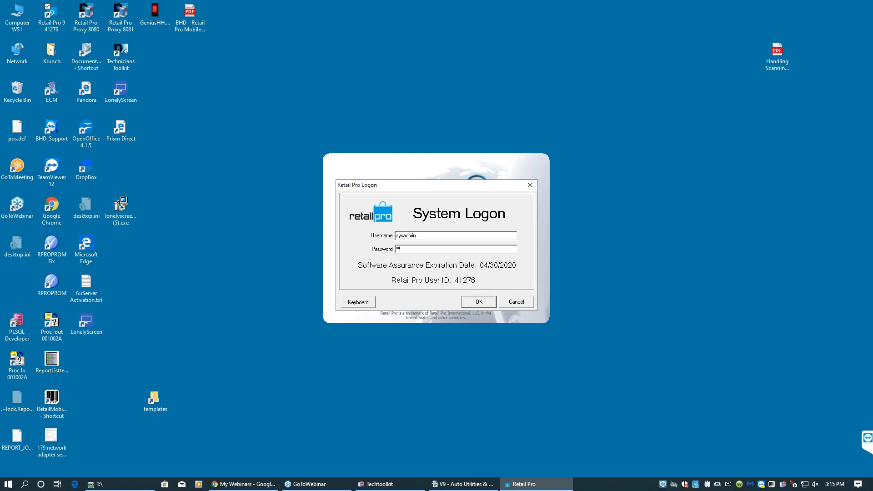
text(********)
key(Return)
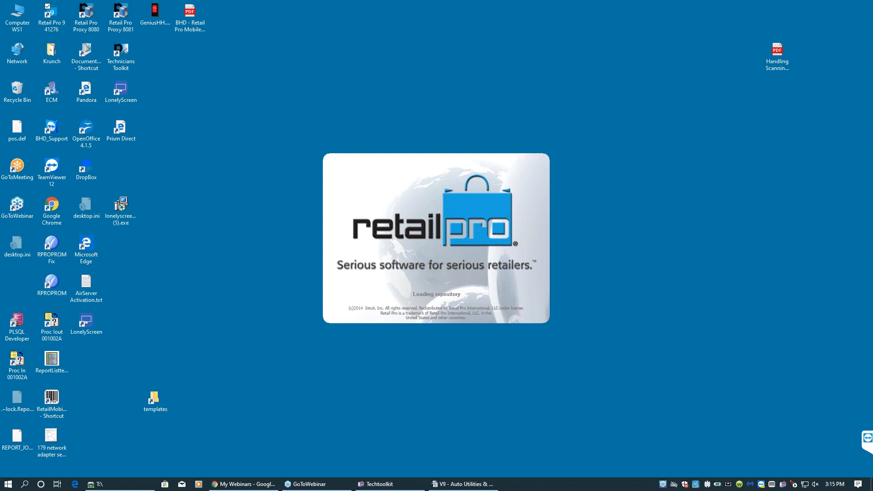
- Switch to the Auto Utilities outline document, highlight the Auto PO topic, and return to the desktop
click(452, 485)
drag(296, 242, 234, 242)
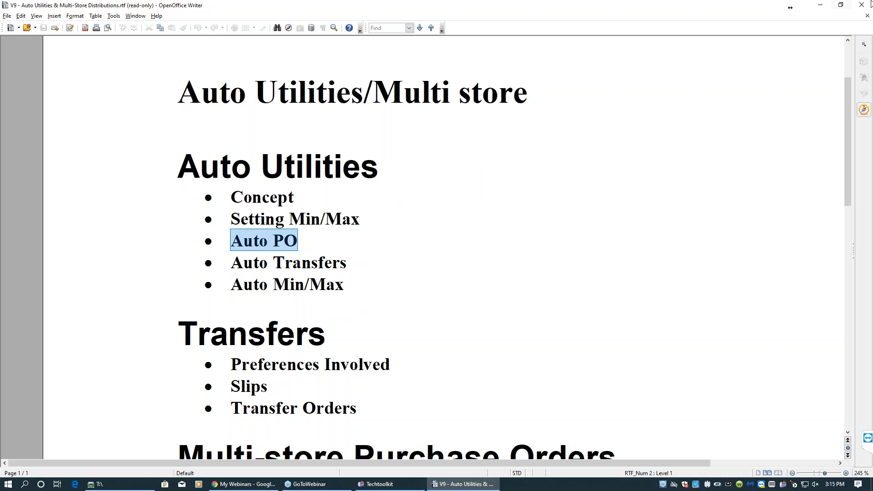
click(821, 7)
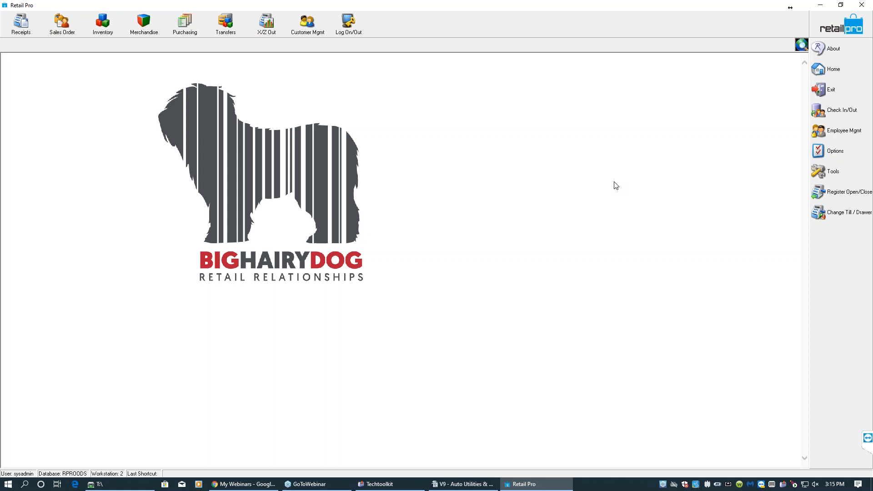
- Open the Auto PO wizard from Purchasing and advance past the introduction
click(191, 33)
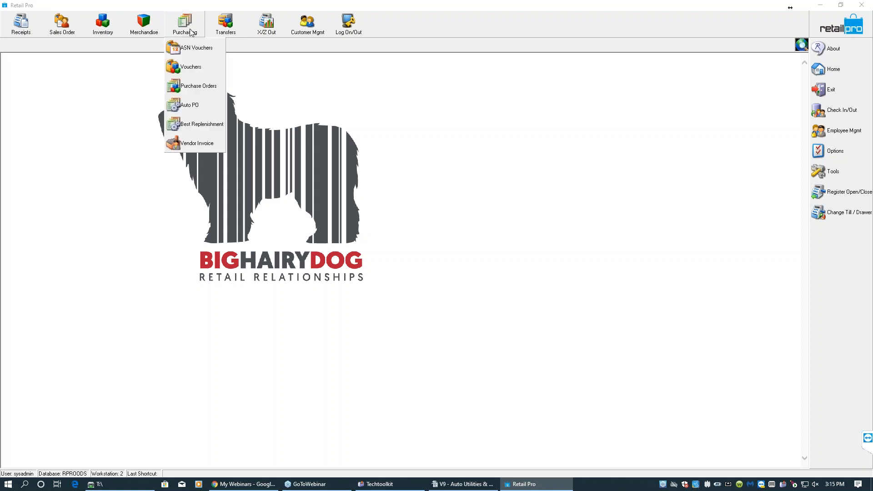
click(201, 108)
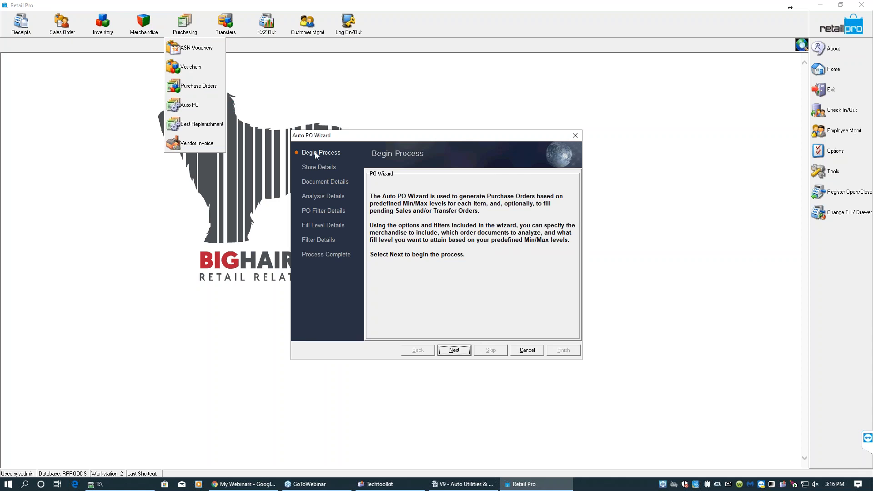
click(454, 350)
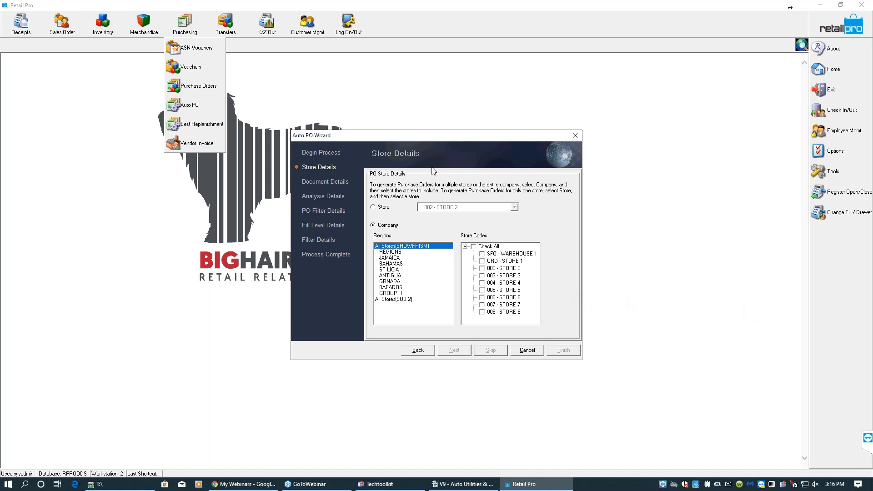
- Include the SFD - WAREHOUSE 1 and ORD - STORE 1 stores and continue to Document Details
drag(411, 143, 258, 77)
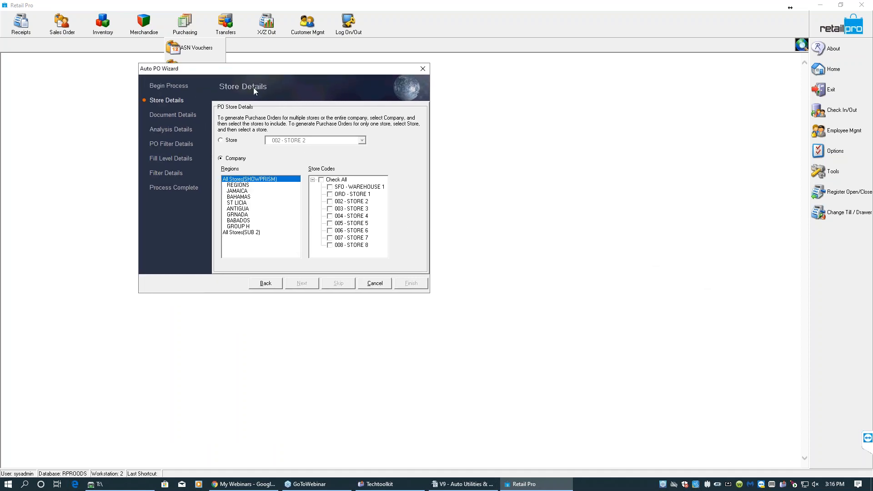
click(330, 187)
click(330, 194)
click(302, 283)
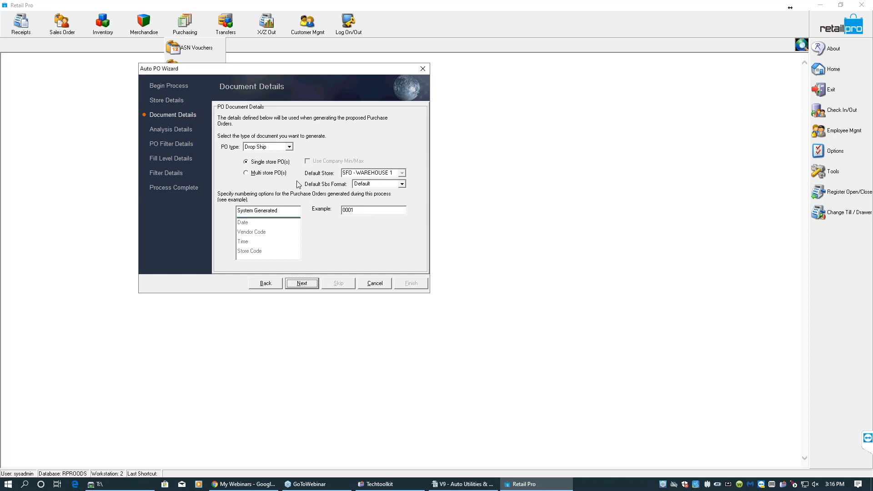
- Set the PO type to Marked For with multi-store POs and SFD - WAREHOUSE 1 as default store
click(266, 174)
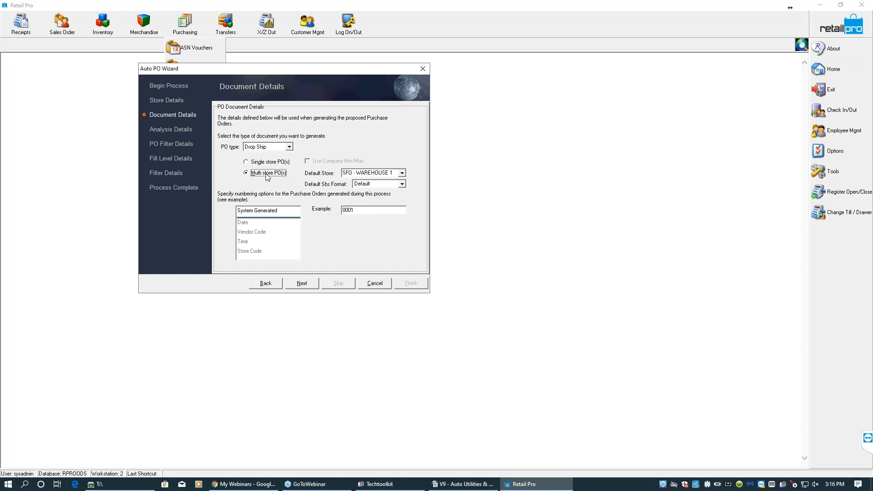
click(364, 176)
click(356, 178)
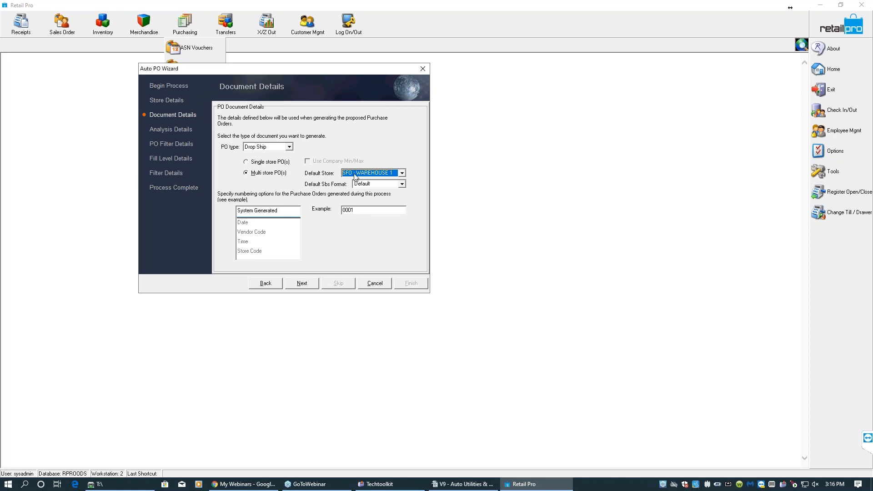
click(289, 147)
click(267, 161)
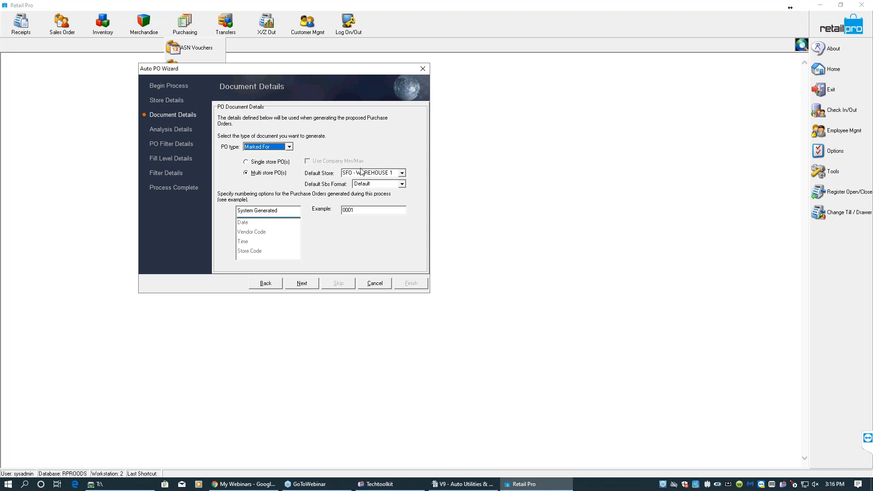
click(253, 148)
click(255, 155)
click(259, 162)
click(289, 147)
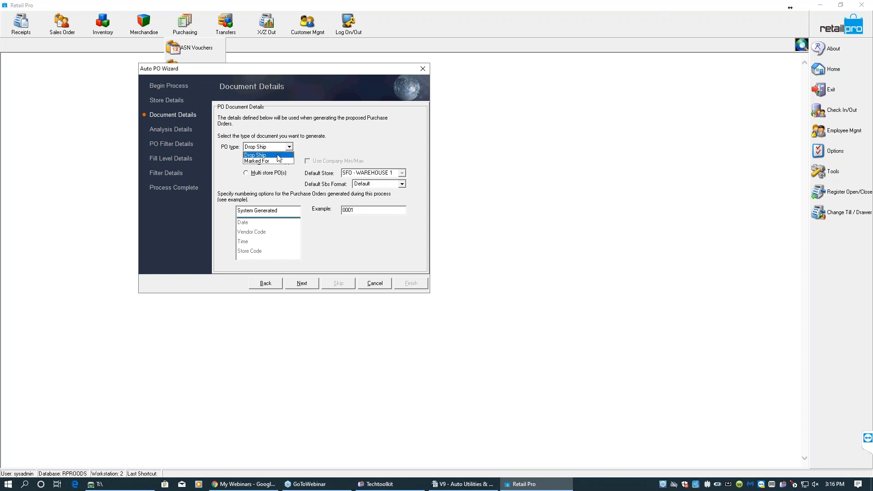
click(273, 164)
click(269, 173)
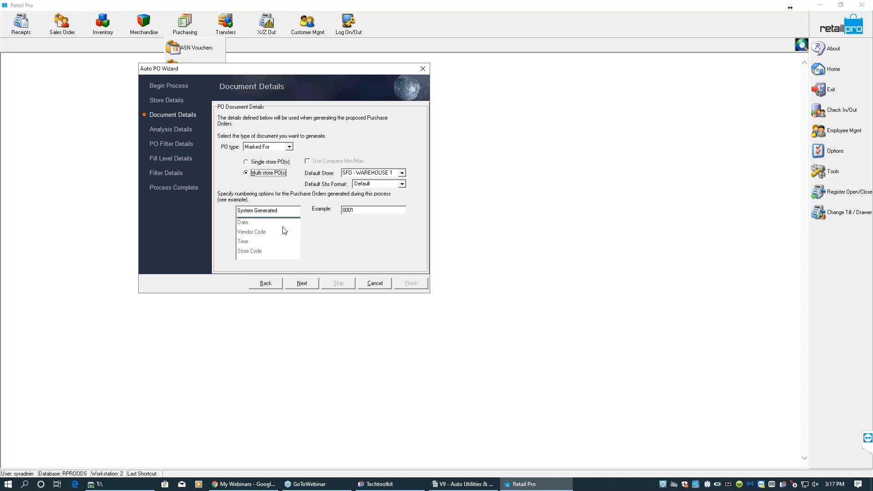
- Order PO numbering as Vendor Code, Date, then System Generated, and continue
click(269, 237)
drag(269, 236, 275, 216)
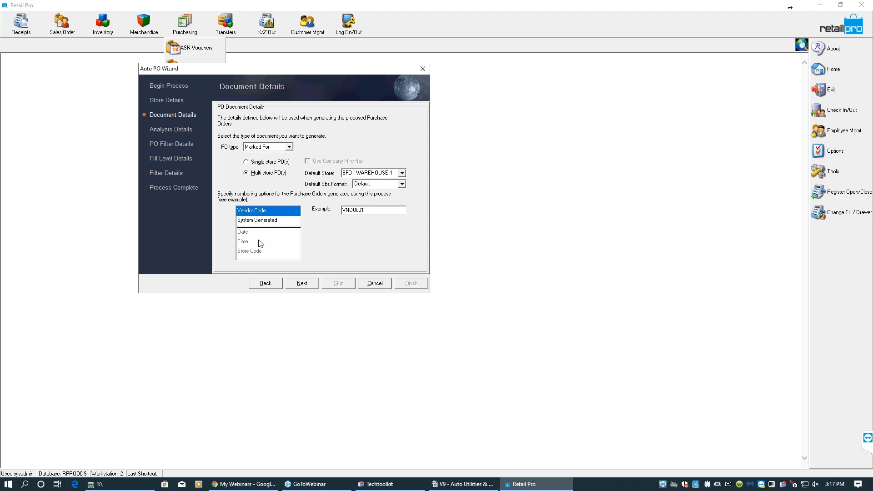
drag(254, 233, 262, 223)
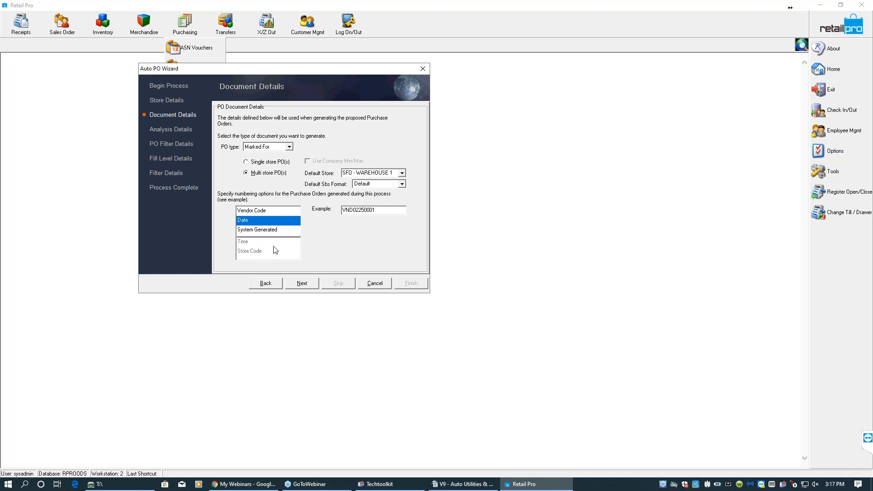
click(302, 283)
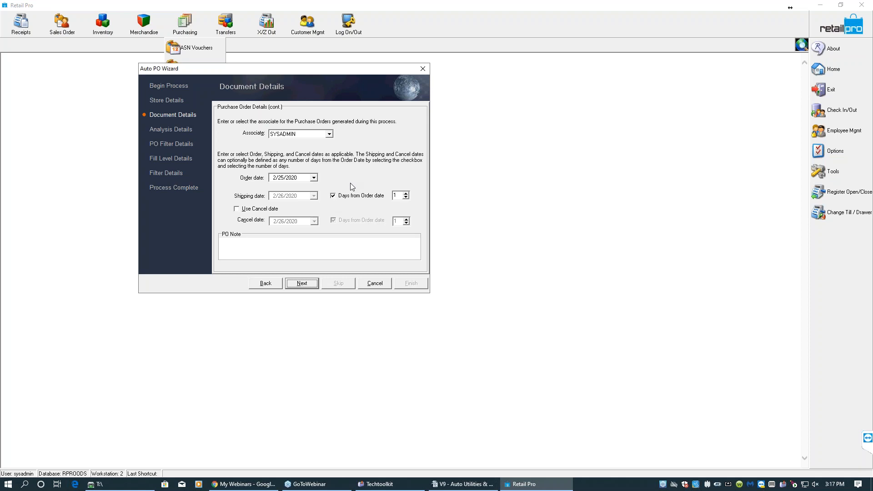
- Pick the associate for the POs, enable a cancel date 30 days from the order date, and continue
click(329, 134)
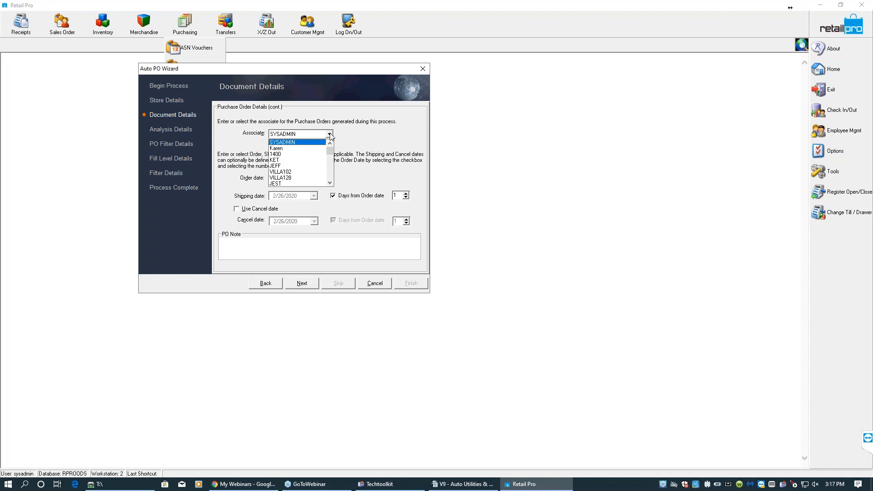
click(283, 166)
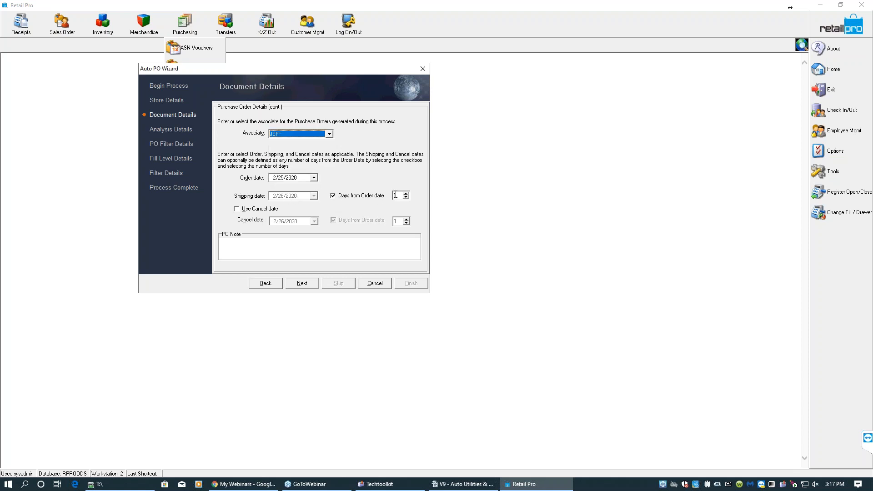
click(390, 196)
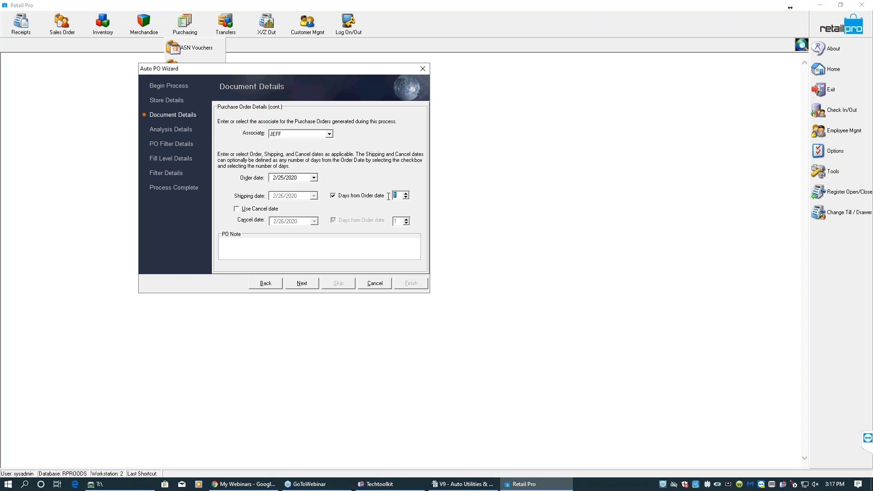
click(236, 209)
click(394, 222)
text(30)
click(301, 284)
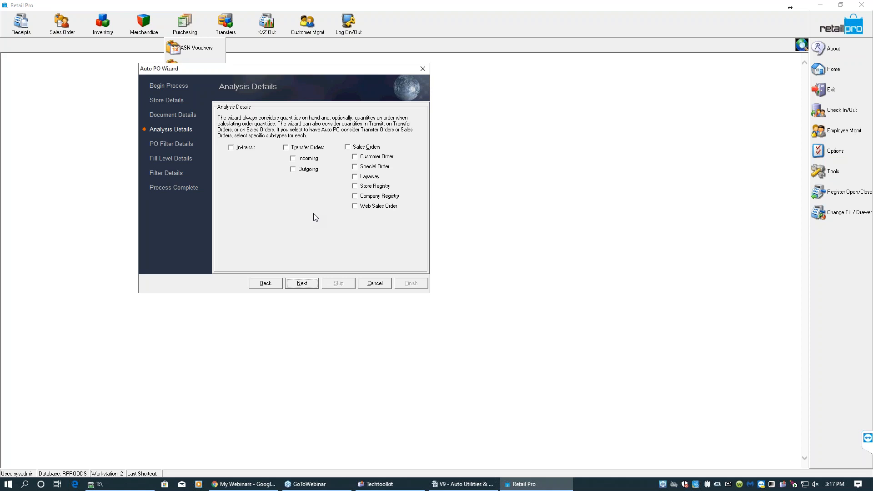
- Advance past Analysis Details and open the predefined PO filter list
click(312, 290)
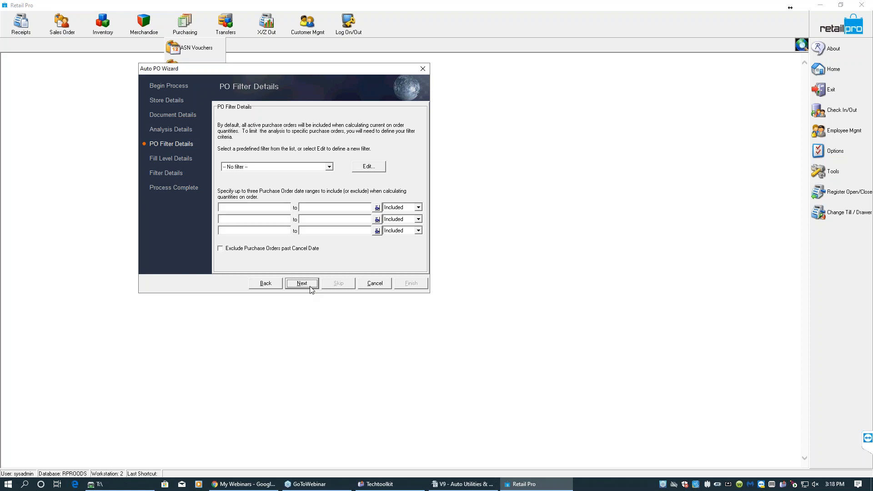
click(329, 168)
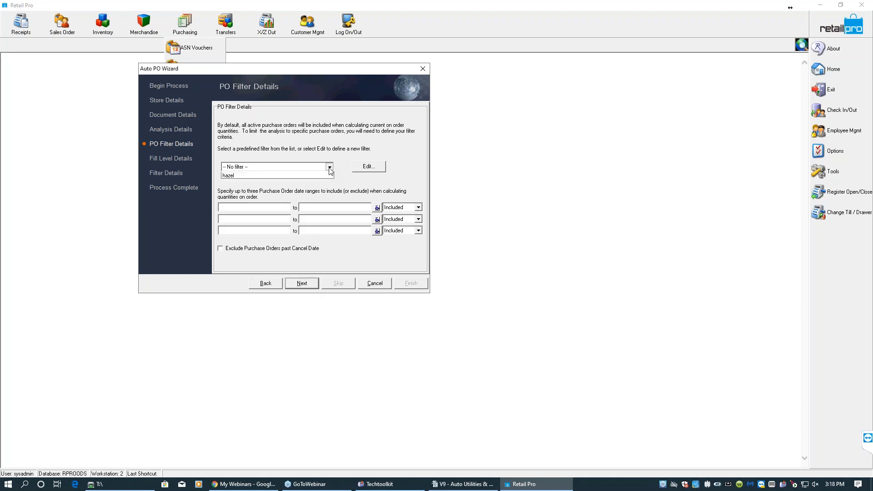
click(330, 170)
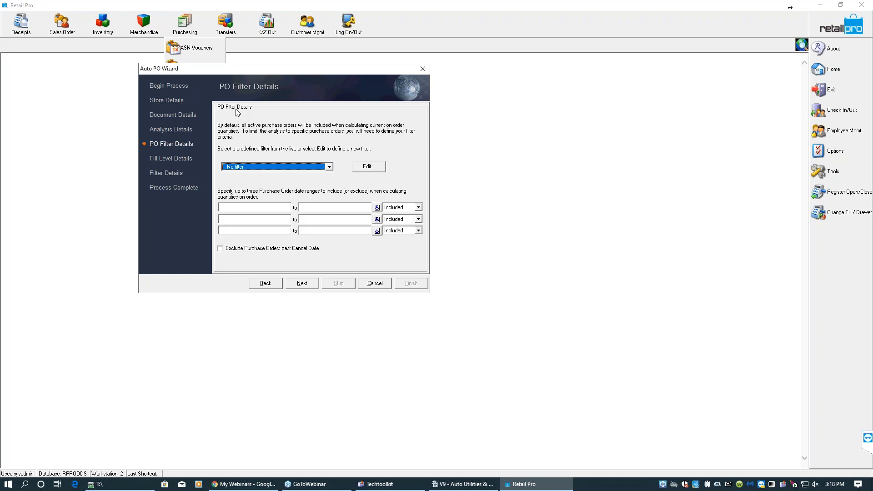
- Open a dynamic date filter for the first PO date range and choose the '?' days '?' days ago type
click(377, 207)
click(421, 212)
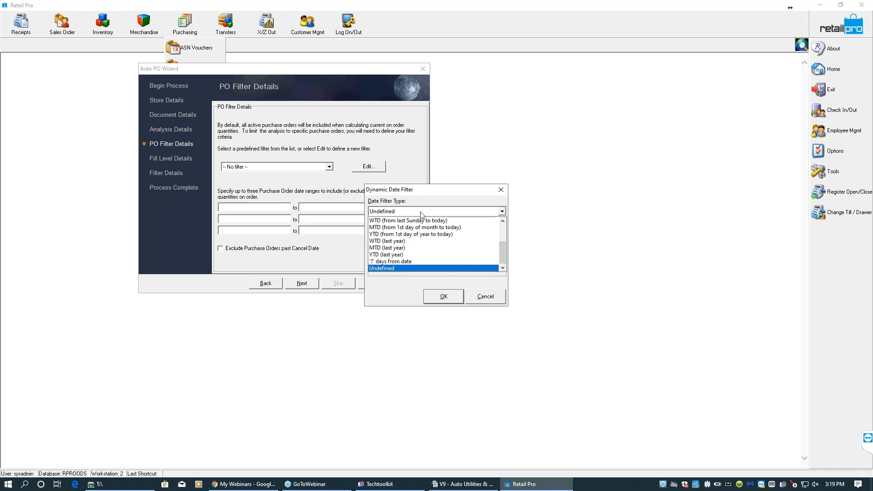
drag(502, 250, 502, 228)
click(401, 227)
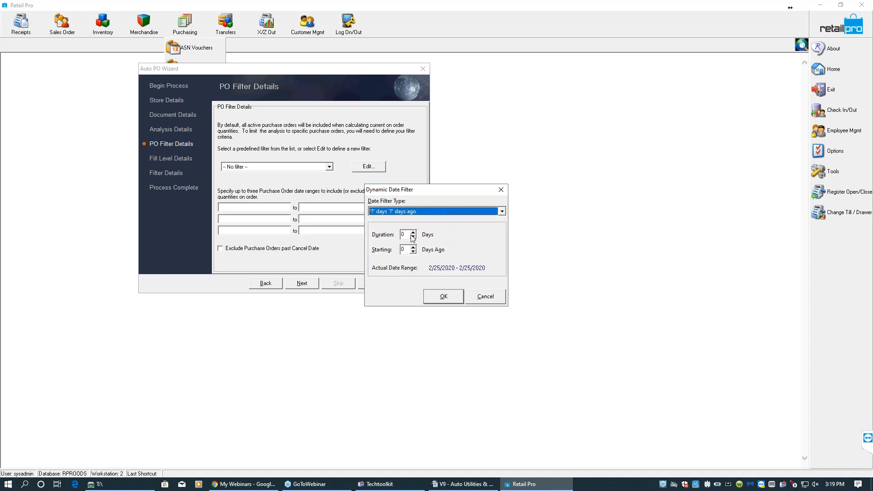
- Enter a duration of 45 days starting 15 days ago
key(Tab)
text(45)
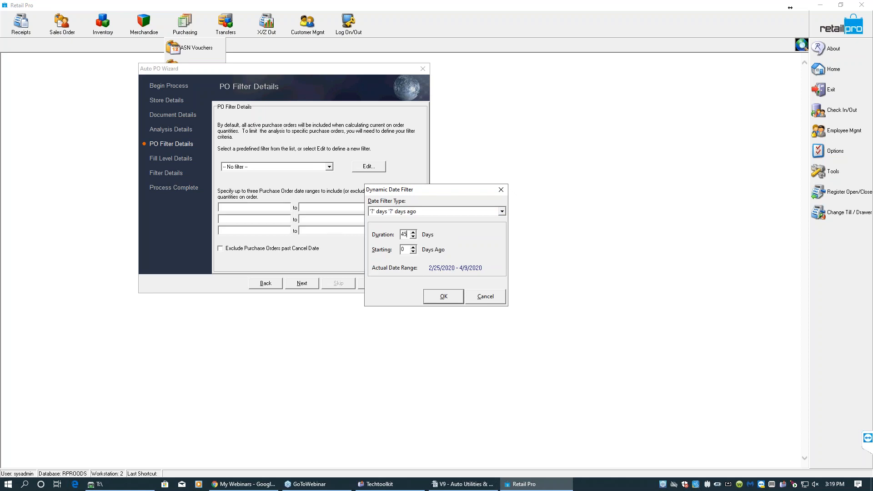
key(Tab)
text(15)
- Set the duration to 60 days starting 30 days ago and apply the date filter
double_click(405, 234)
text(60)
key(Tab)
text(30)
double_click(402, 249)
click(442, 296)
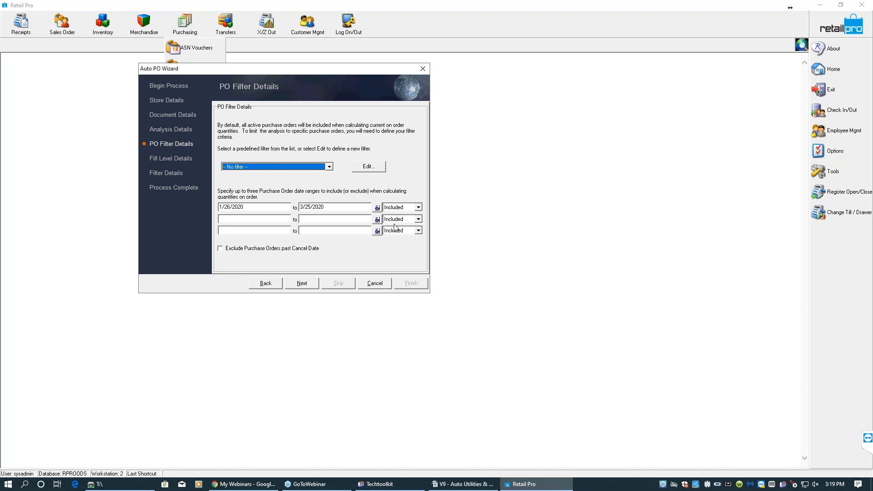
- Exclude purchase orders past their cancel date and continue to Fill Level Details
click(221, 248)
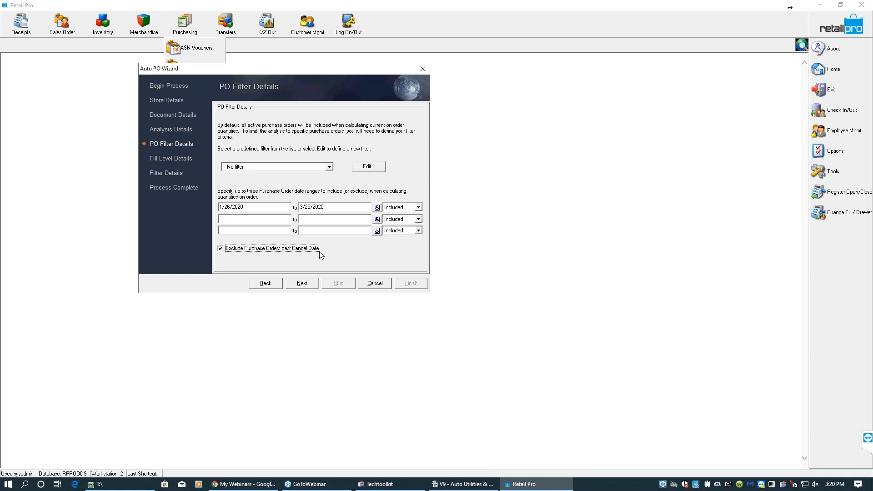
click(303, 284)
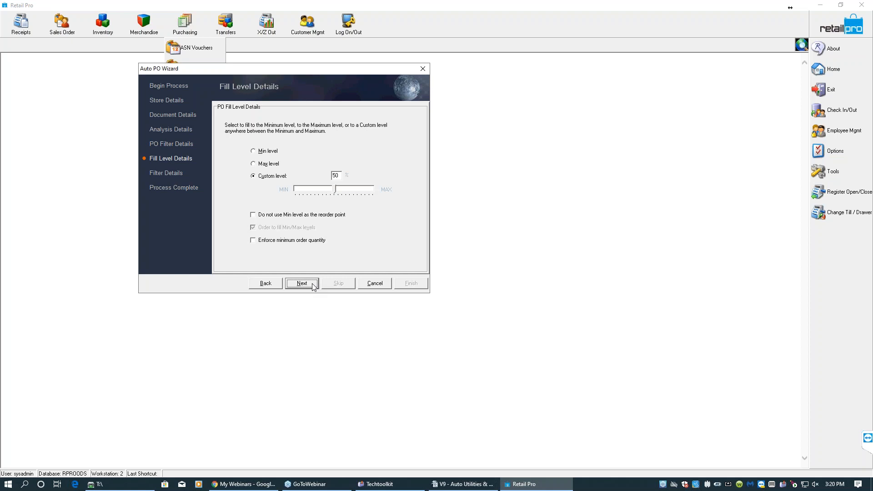
- Try the fill-level options, moving the custom level slider and setting the custom level to 50%
click(261, 152)
click(257, 166)
click(256, 177)
drag(334, 191, 356, 192)
double_click(336, 175)
text(50)
key(Tab)
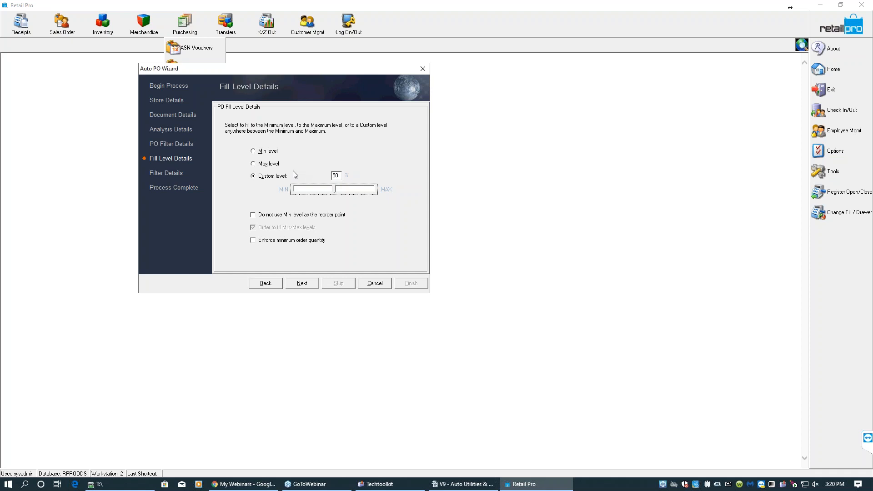
- Select Max level as the PO fill level
click(253, 164)
click(272, 217)
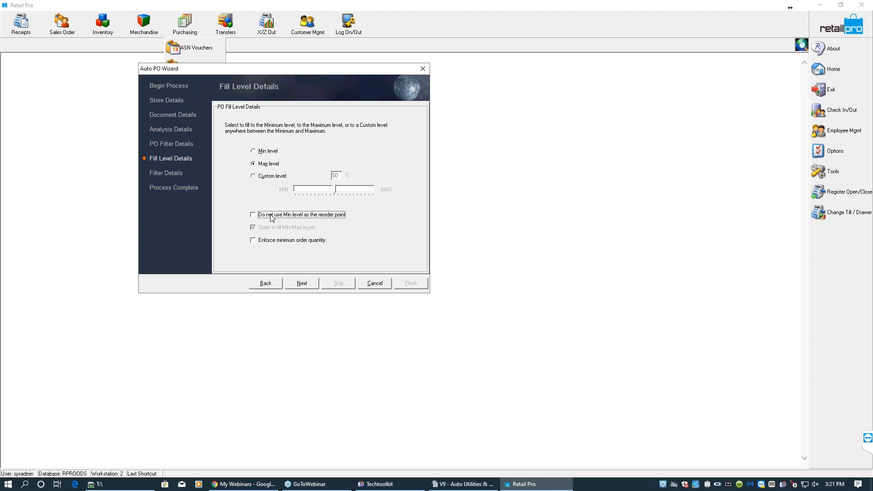
- Enable 'Do not use Min level as the reorder point' and continue to Filter Details
click(255, 217)
click(302, 283)
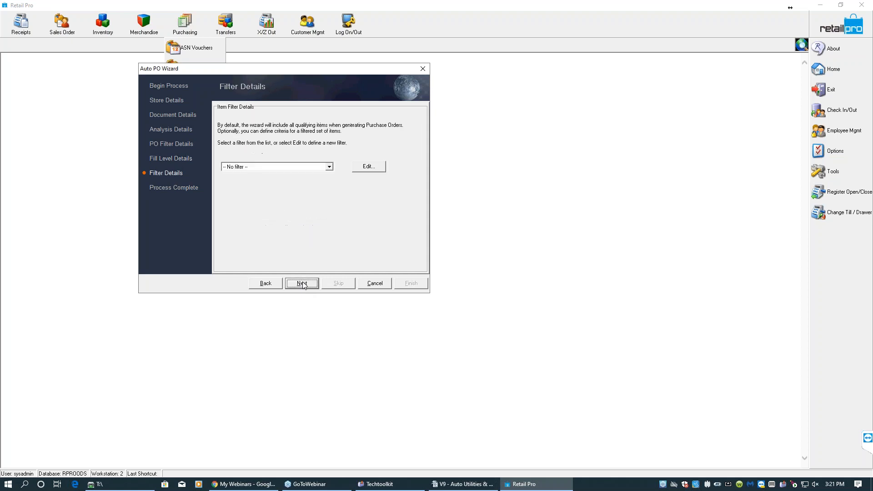
- Select the Default1 item filter, open it for editing, and add Description 2 as a filter element
click(329, 168)
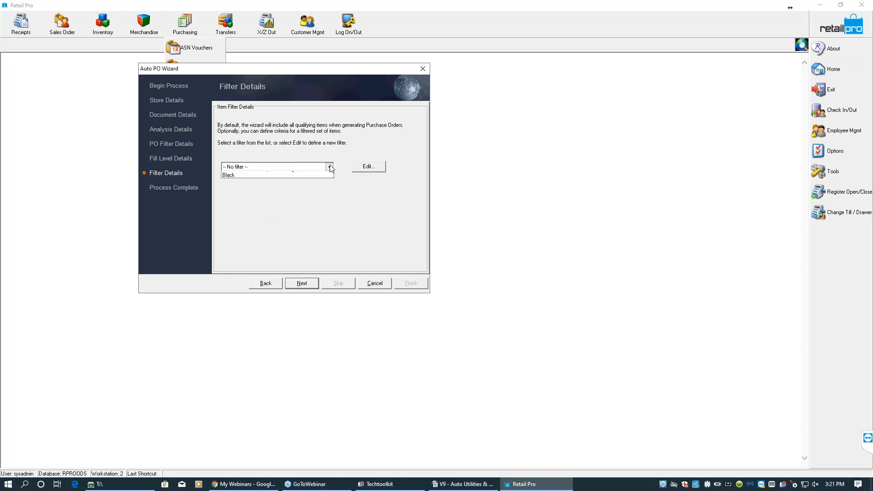
click(311, 181)
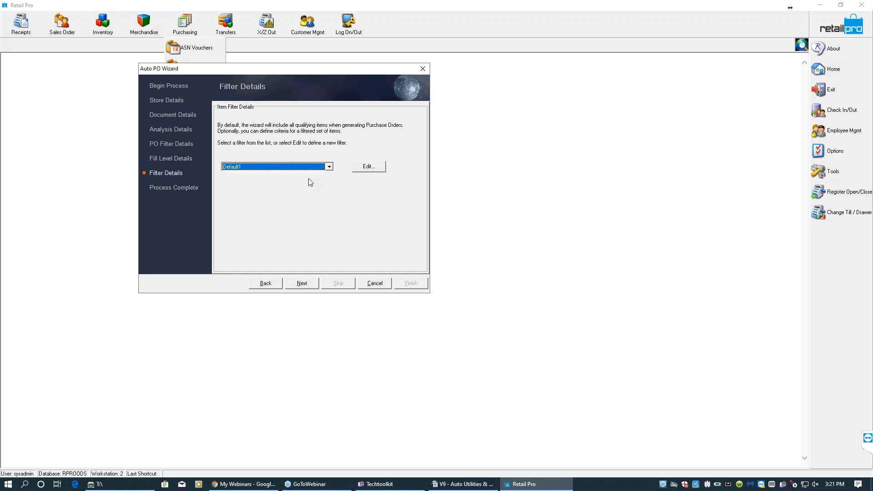
click(368, 166)
right_click(441, 208)
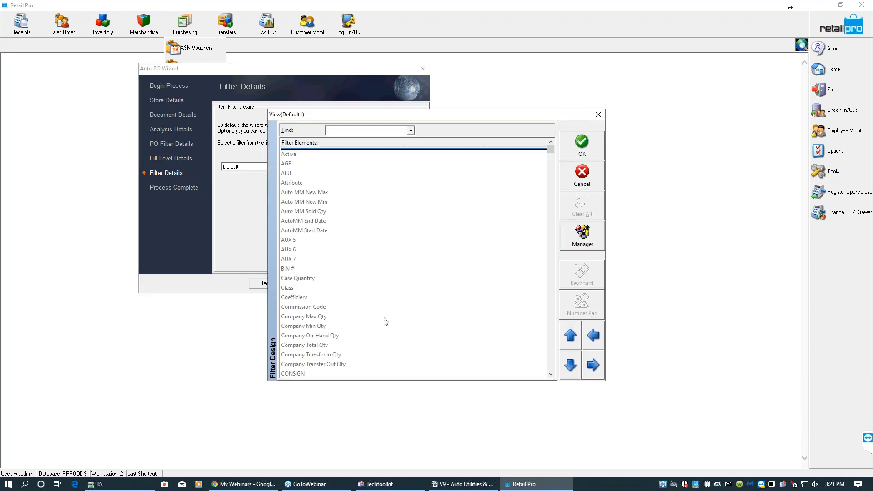
scroll(550, 354, down, 20)
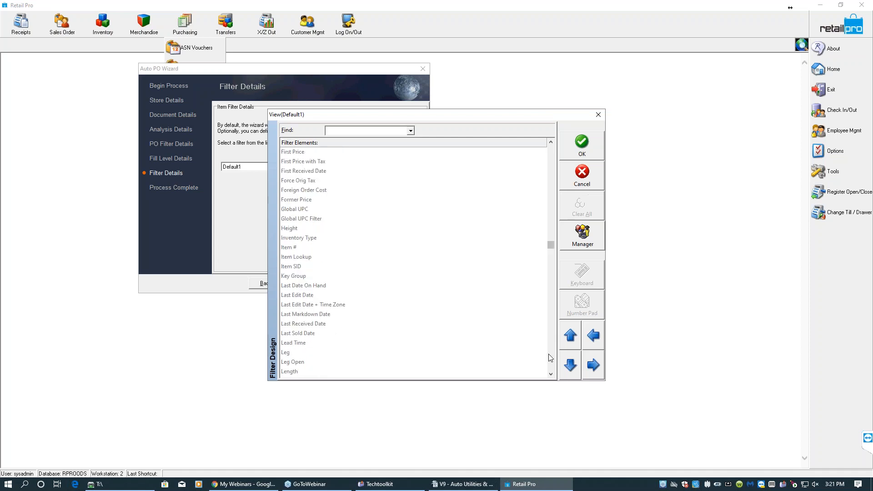
scroll(548, 167, up, 15)
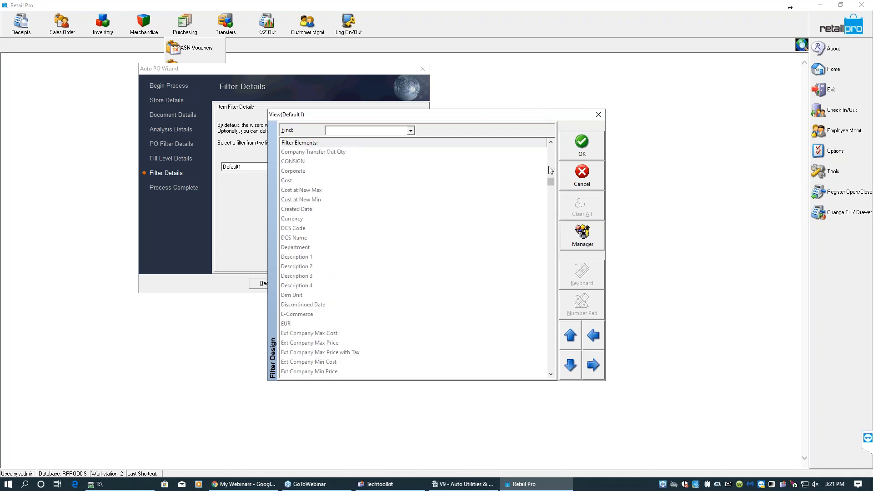
double_click(318, 267)
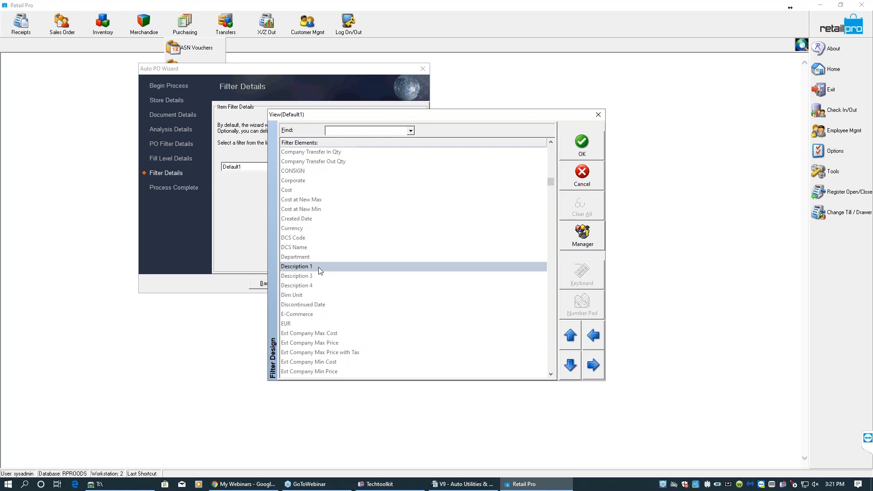
right_click(361, 260)
click(360, 278)
- Set the Description 2 criterion to XJ12345 and save the filter
click(369, 141)
text(ALU)
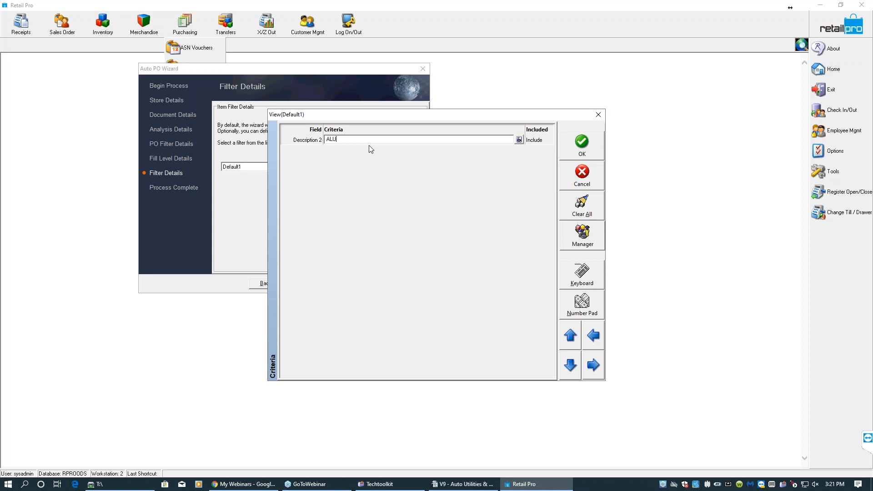
drag(361, 141, 285, 143)
text(XJ123456)
click(568, 149)
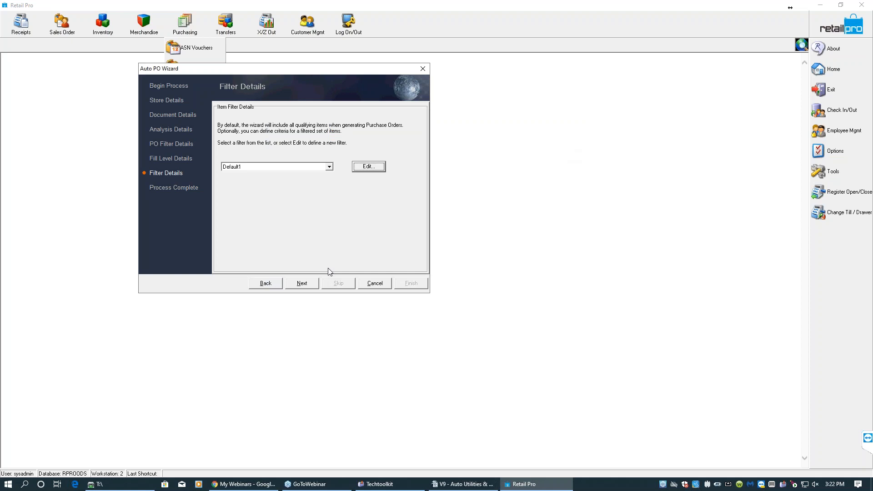
- Continue to Process Complete and finish the wizard, saving the settings
click(302, 283)
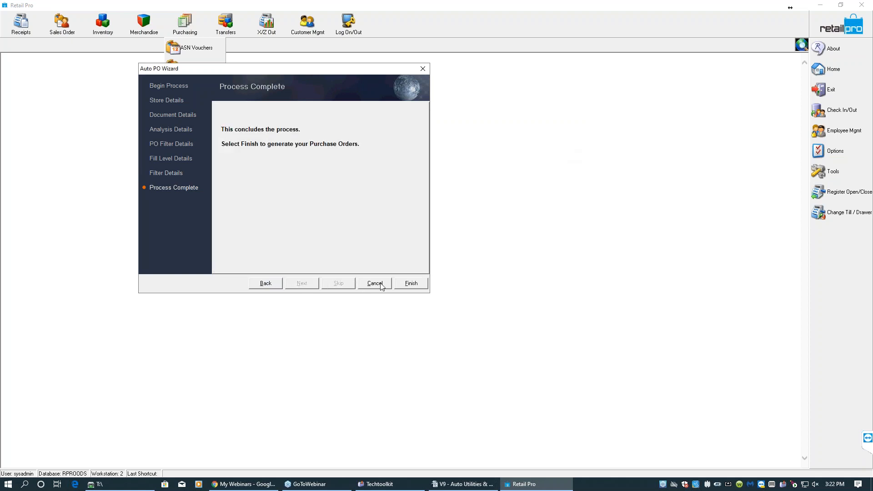
click(410, 283)
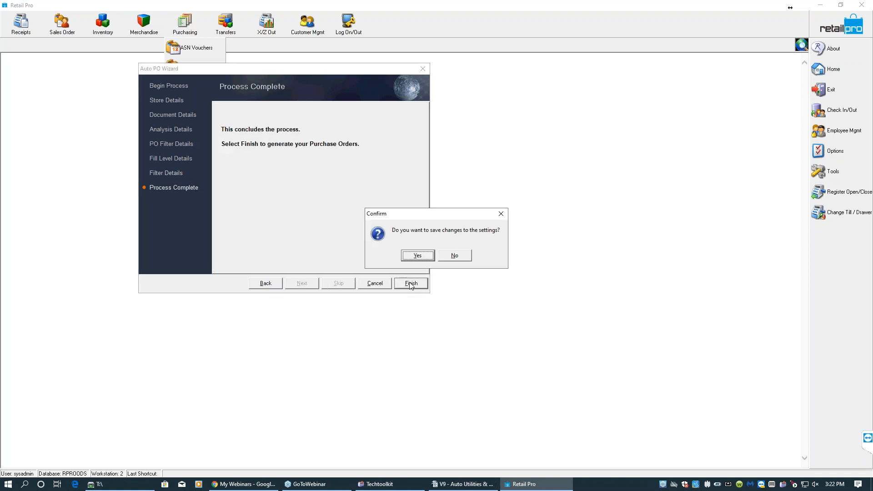
click(417, 256)
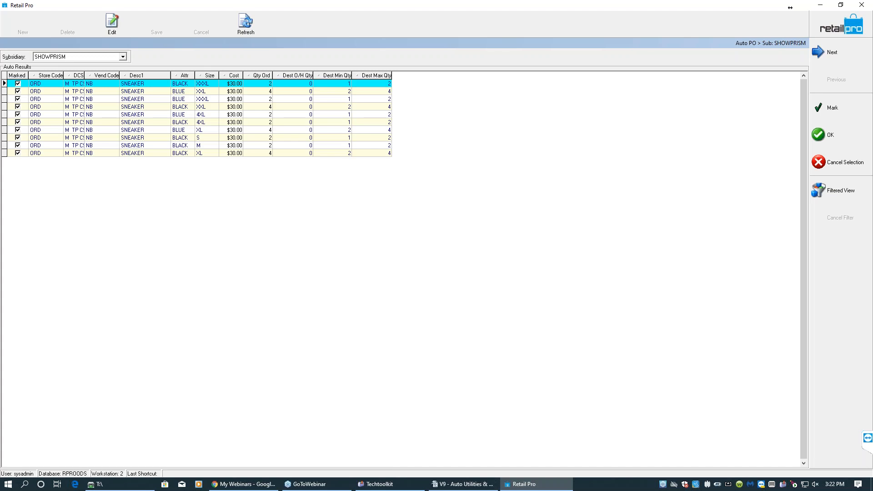
- Review the generated auto PO result rows for the SHOWPRISM subsidiary
click(122, 57)
click(121, 58)
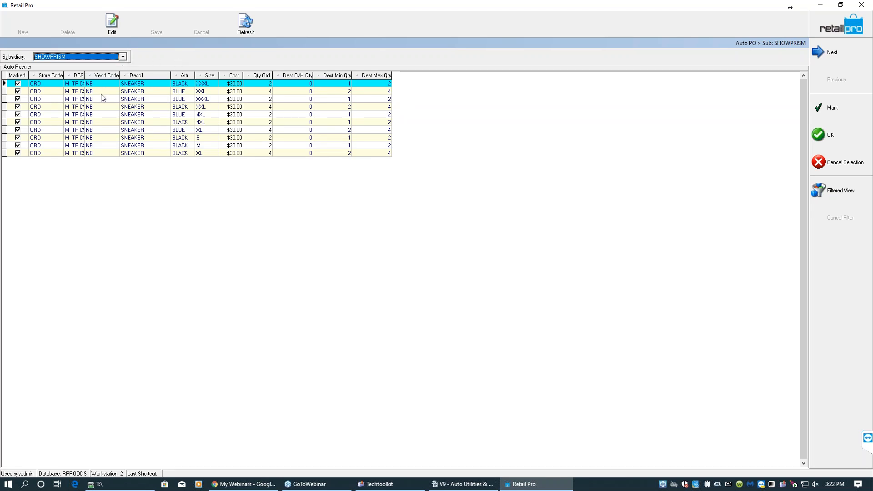
click(36, 99)
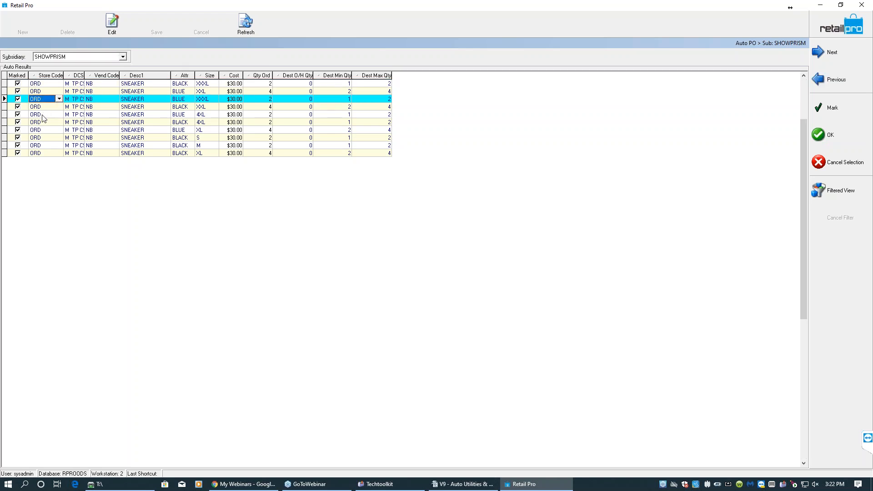
click(44, 121)
click(47, 131)
click(49, 138)
click(50, 146)
click(51, 153)
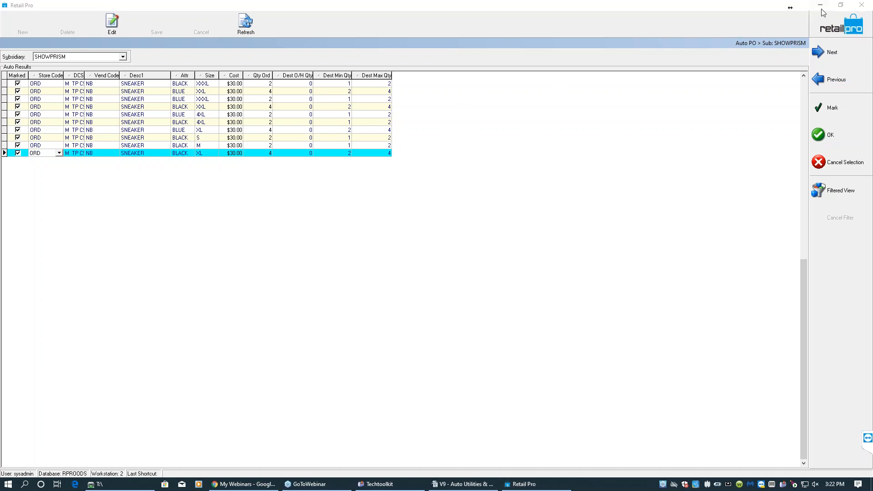
click(840, 5)
drag(270, 140, 109, 12)
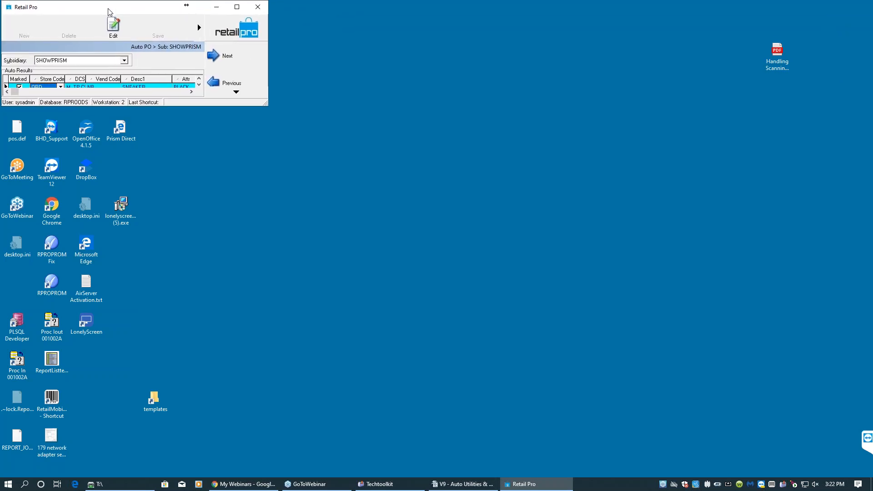
drag(268, 105, 733, 477)
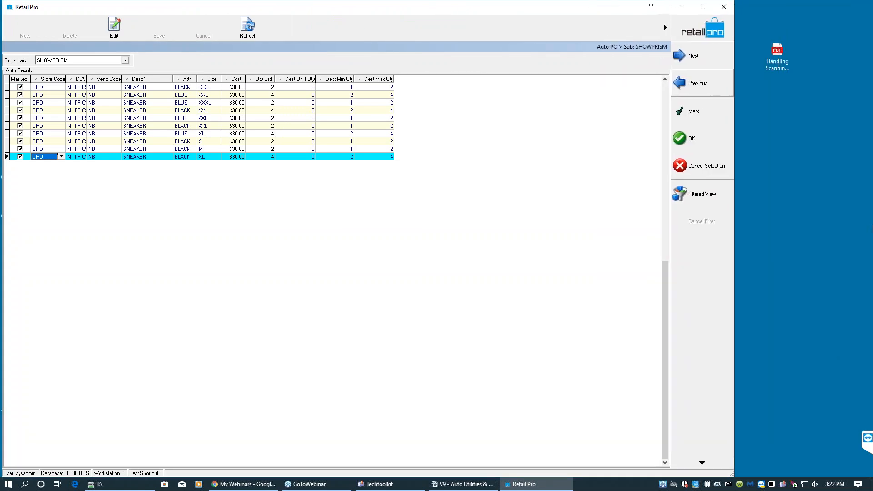
- Create purchase orders from the marked auto PO results and acknowledge completion
click(866, 36)
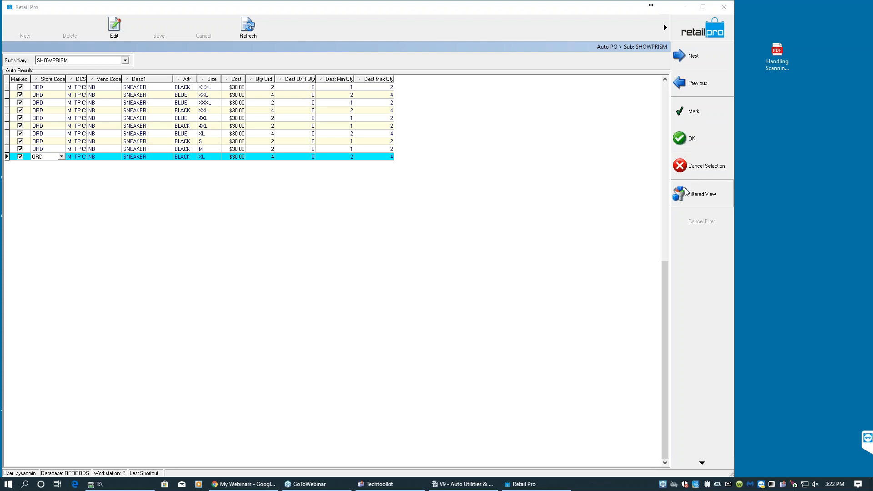
click(690, 142)
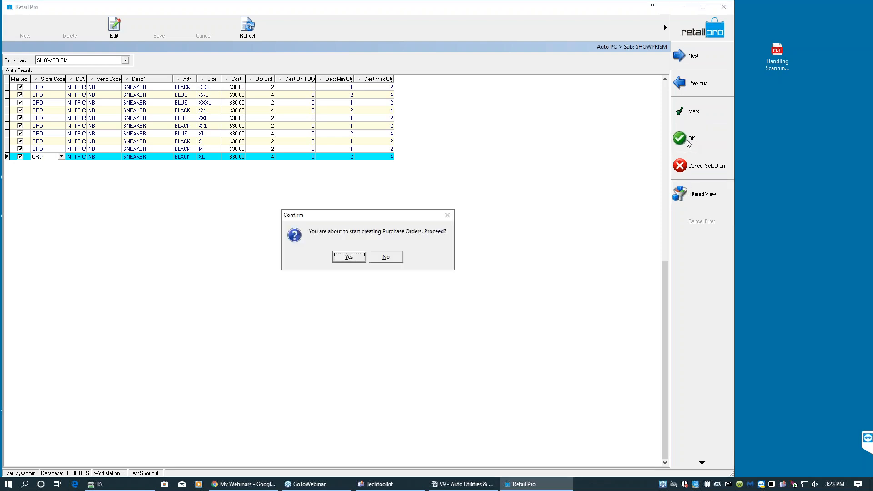
click(357, 257)
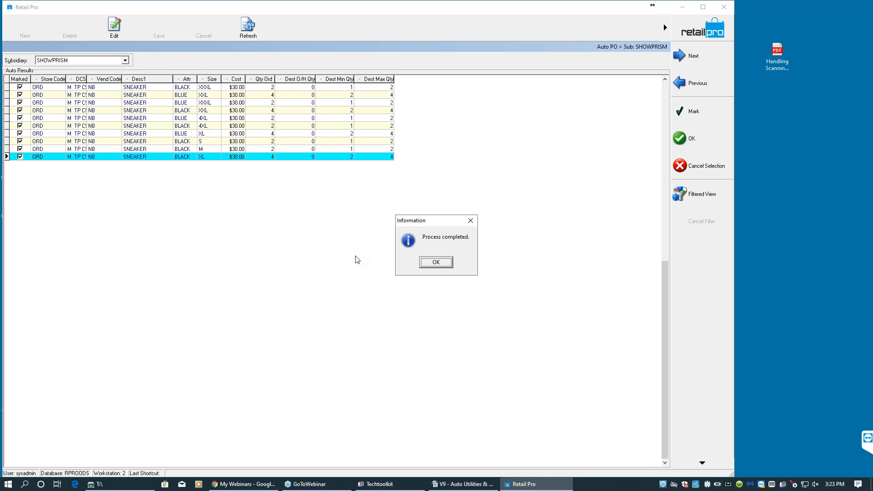
drag(446, 225, 459, 242)
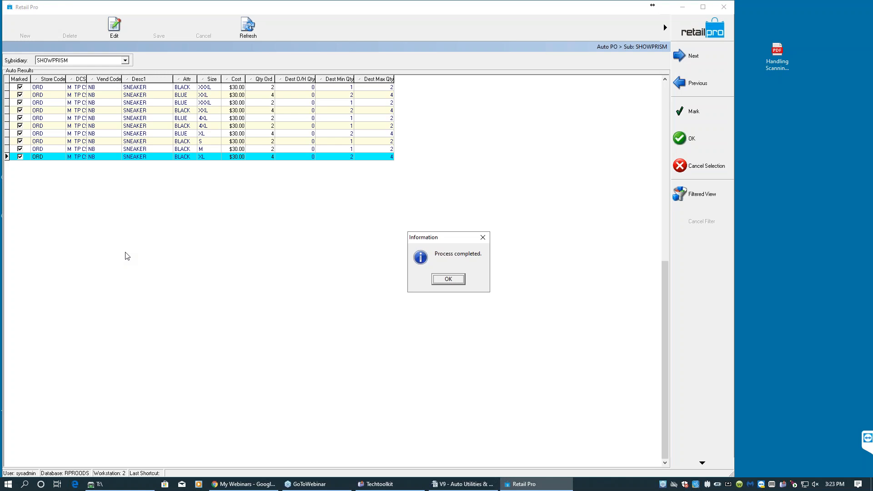
click(442, 279)
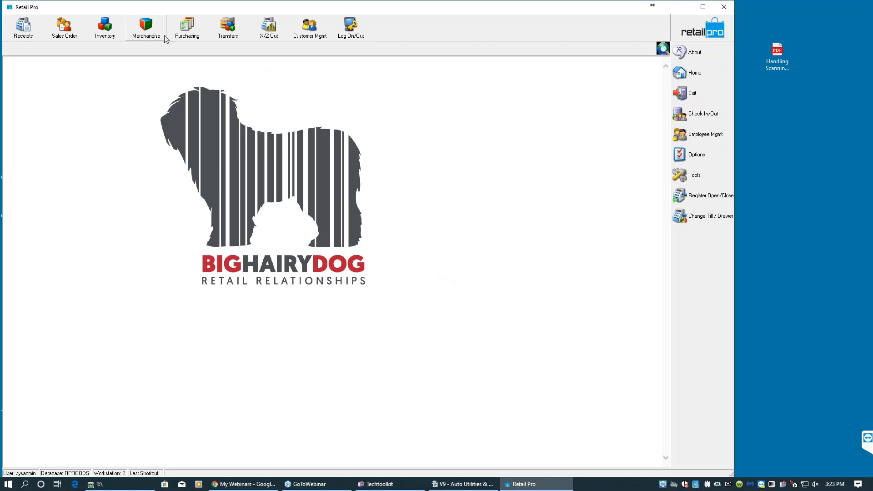
- Open the purchase order list and examine the newest generated purchase order
click(187, 27)
click(196, 89)
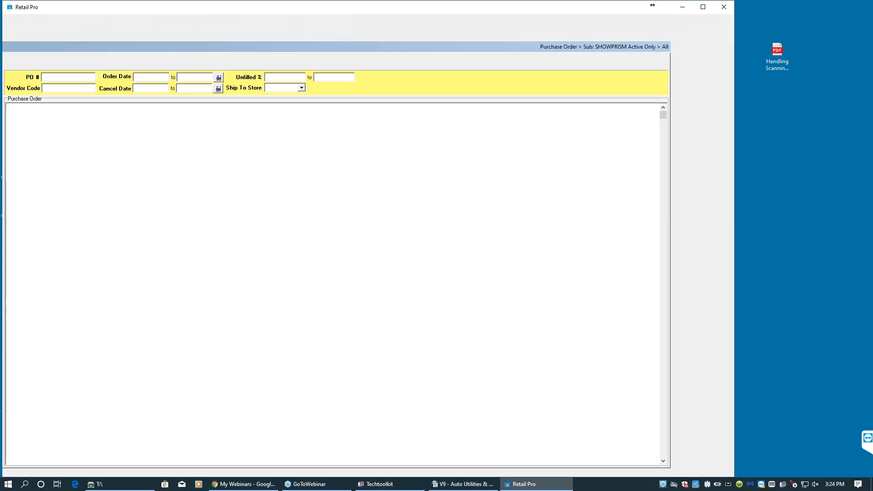
drag(65, 105, 95, 103)
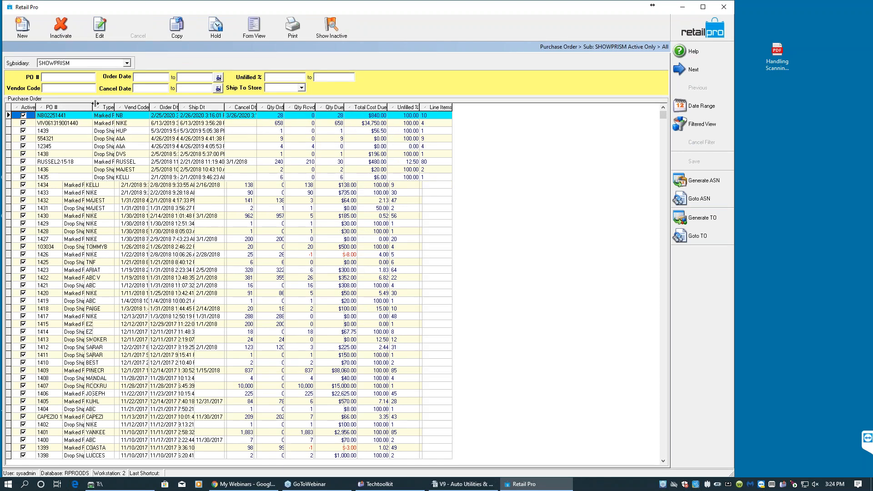
click(48, 116)
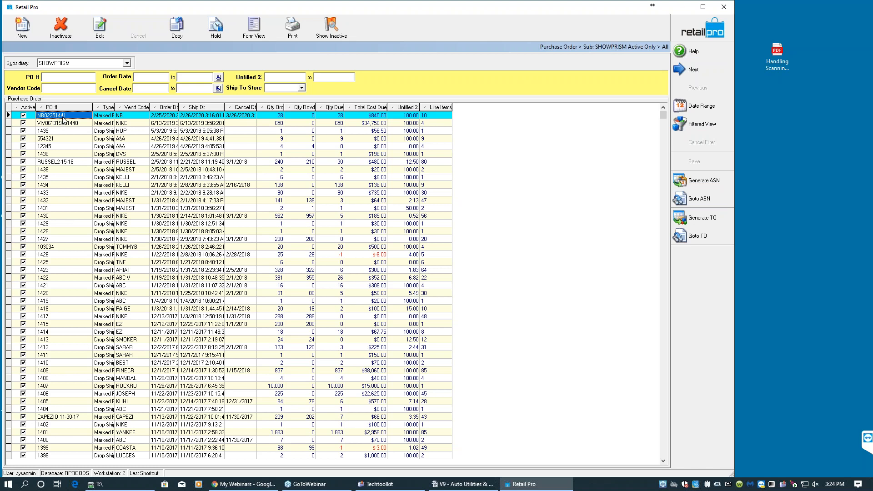
click(256, 28)
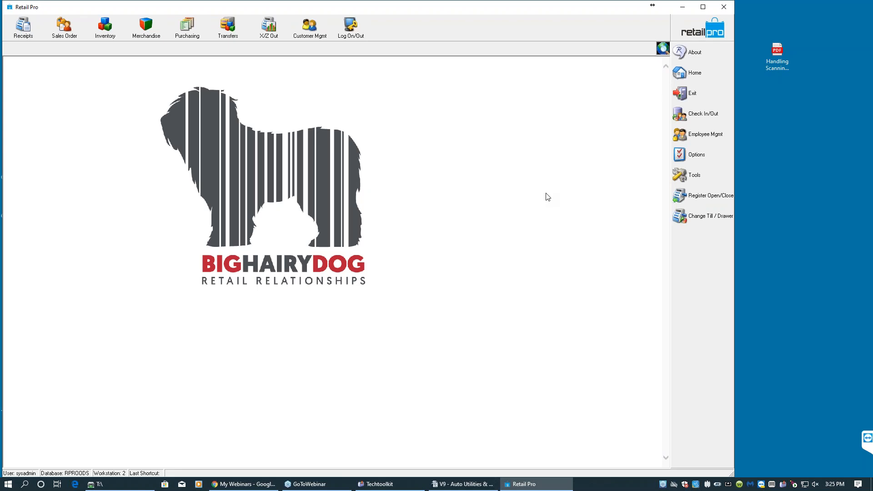
click(750, 384)
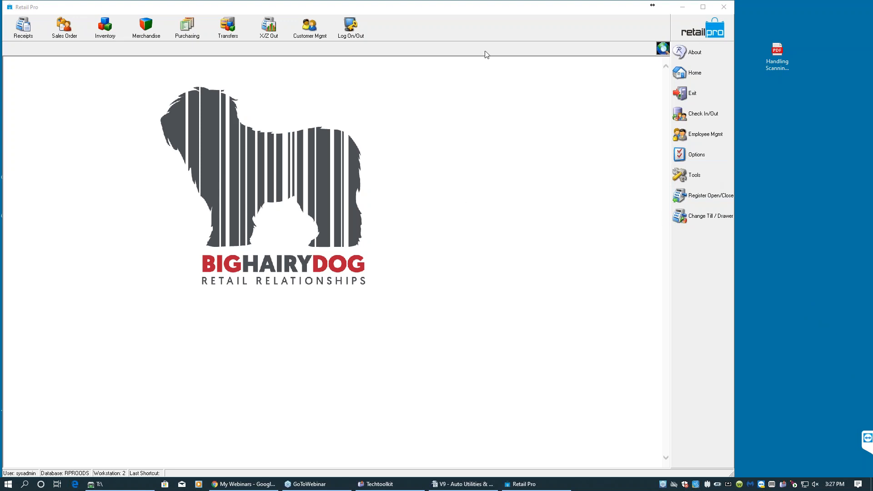
click(493, 16)
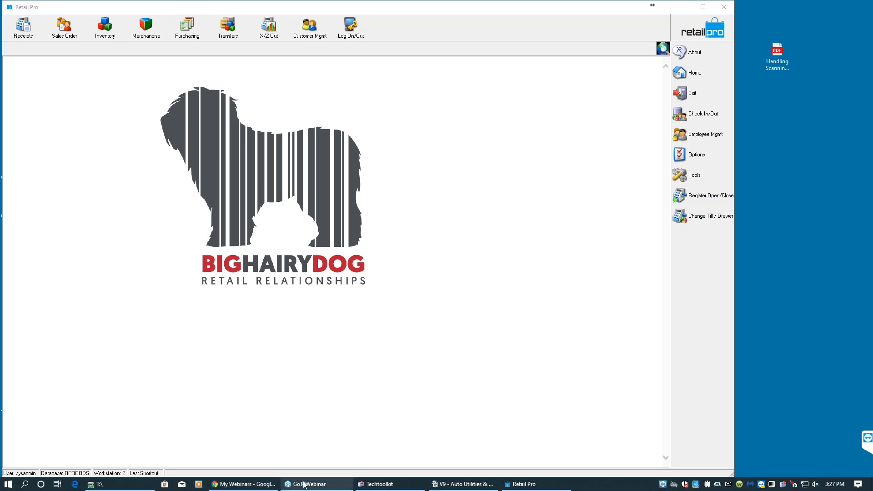
click(378, 484)
click(379, 485)
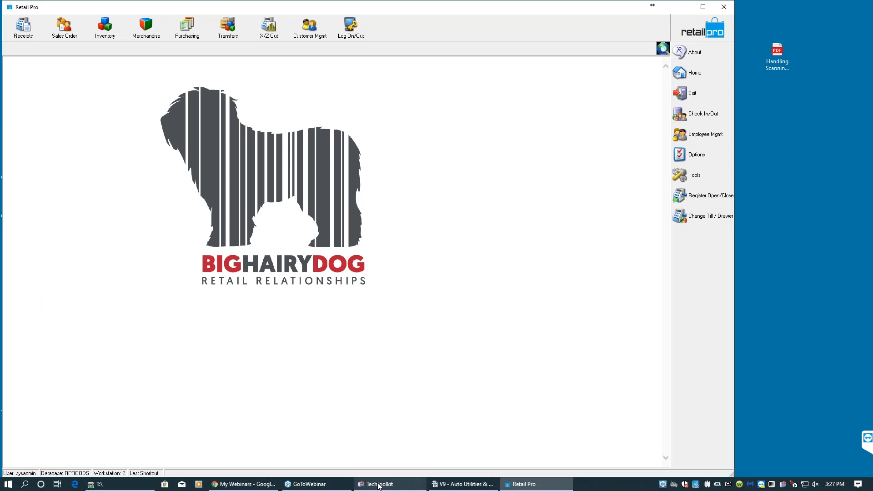
mouse_move(251, 487)
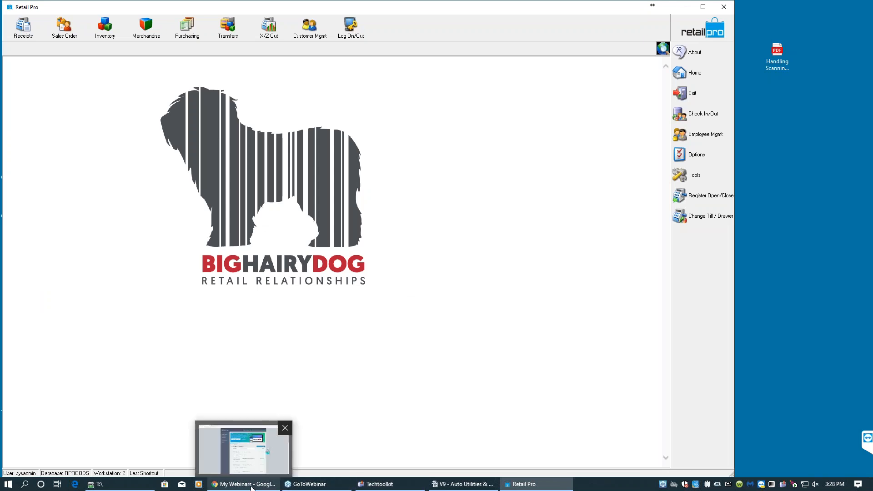
mouse_move(444, 486)
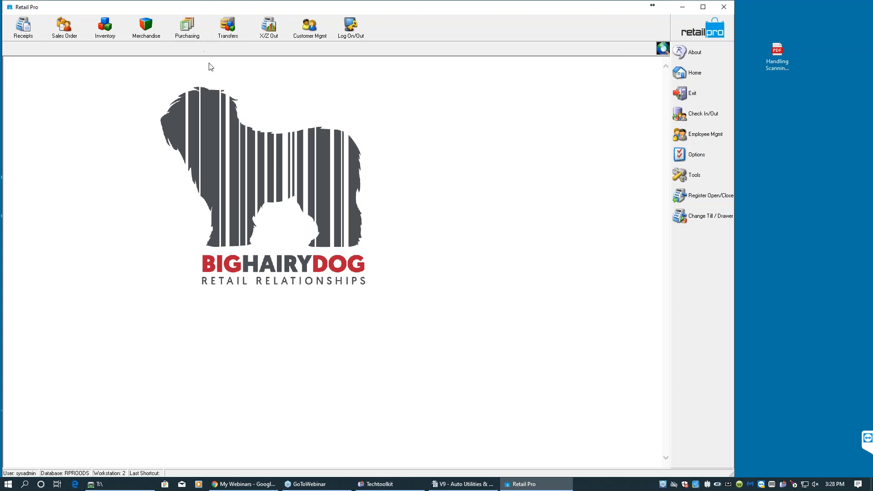
- Open the Auto Transfer wizard and advance past its Begin Process page
click(226, 39)
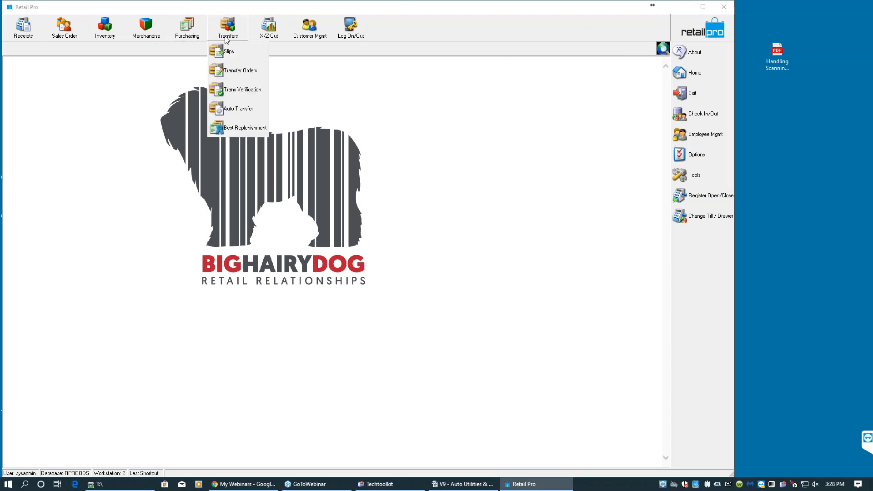
click(242, 109)
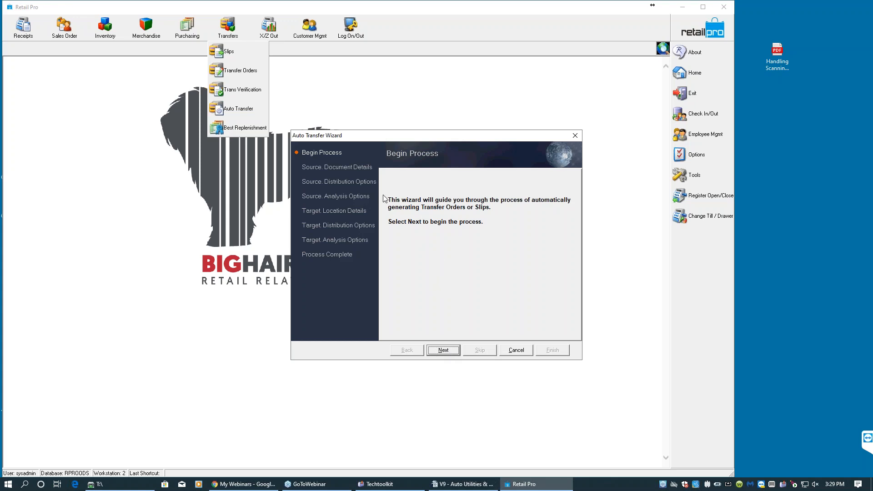
drag(390, 138, 378, 98)
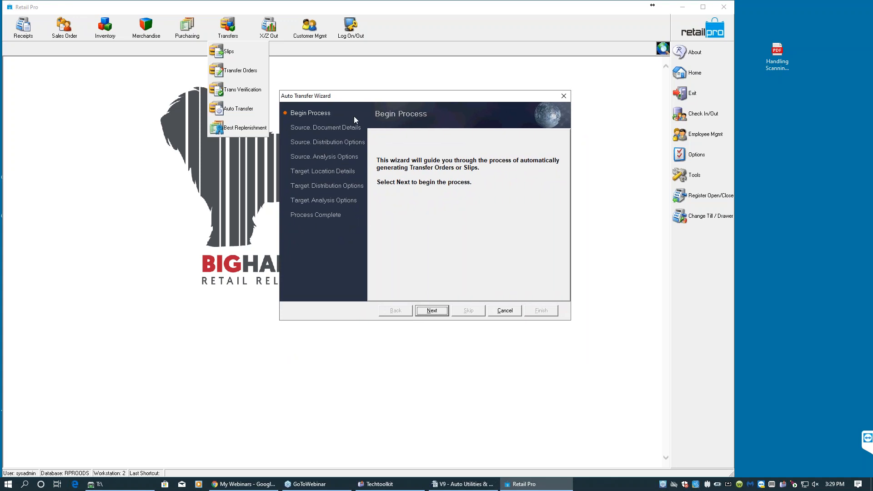
click(433, 311)
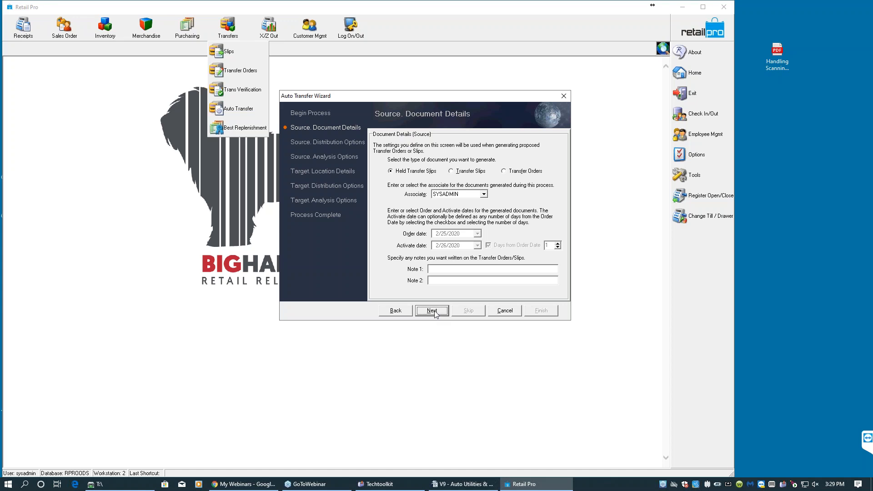
- Choose Transfer Orders as the document type to generate, keeping the SYSADMIN associate, and continue
click(414, 173)
click(504, 171)
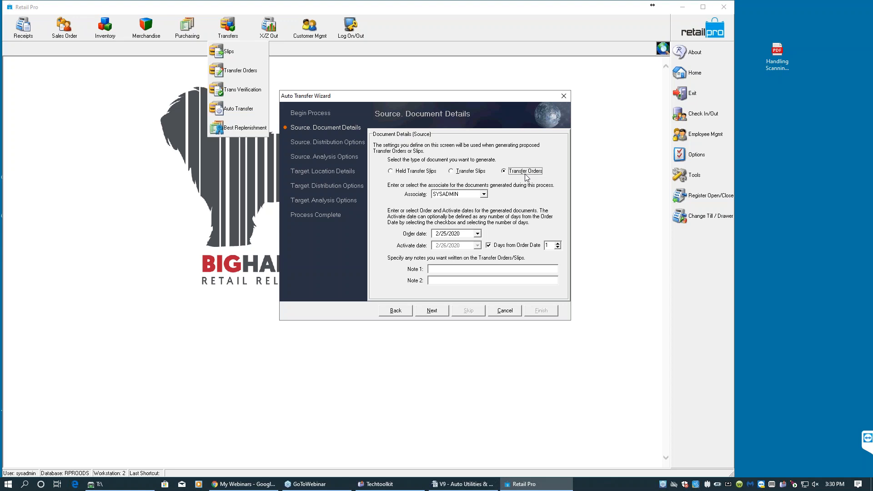
click(472, 171)
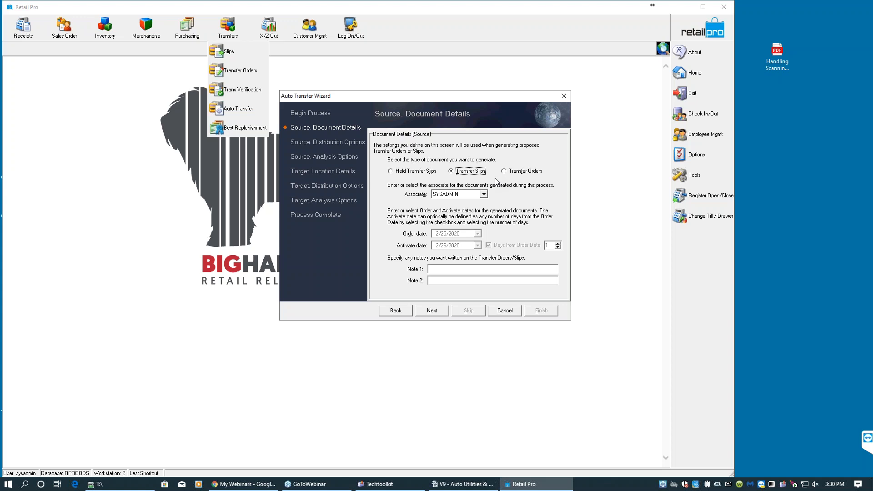
click(518, 171)
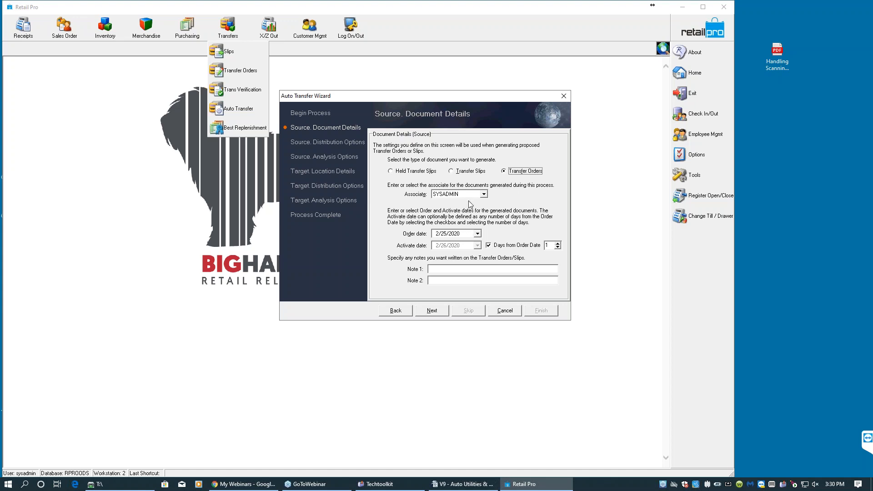
click(484, 194)
click(484, 193)
click(480, 232)
click(479, 232)
click(426, 310)
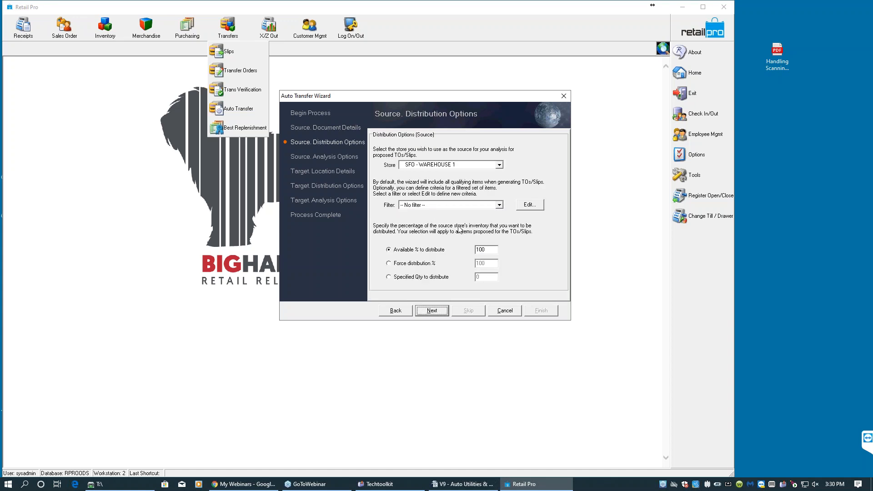
- Keep SFO - WAREHOUSE 1 as the source store with 100 available % to distribute and continue
click(445, 165)
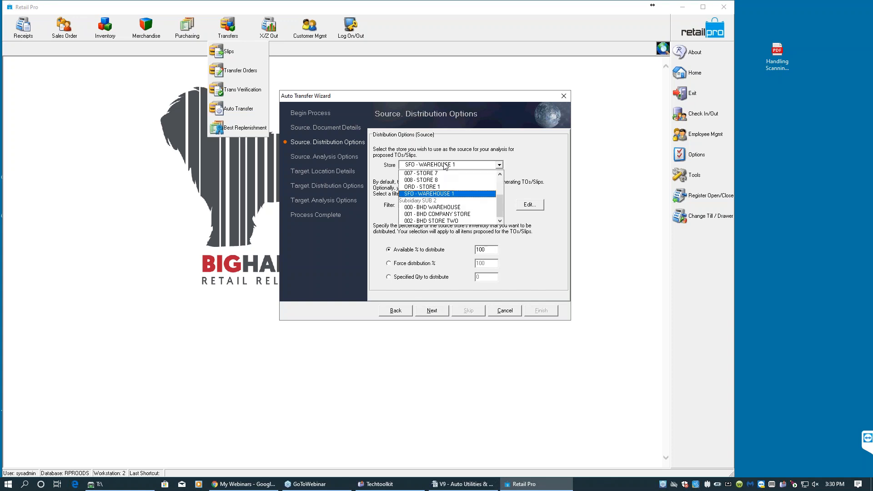
click(446, 165)
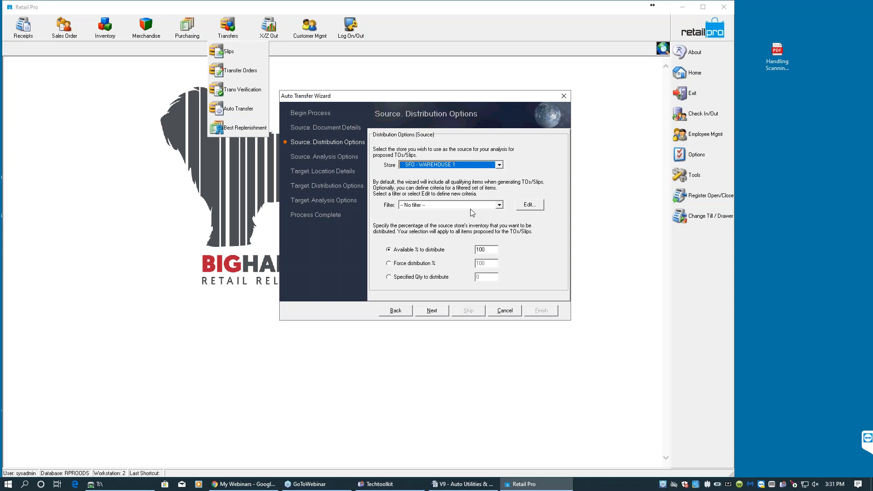
click(483, 249)
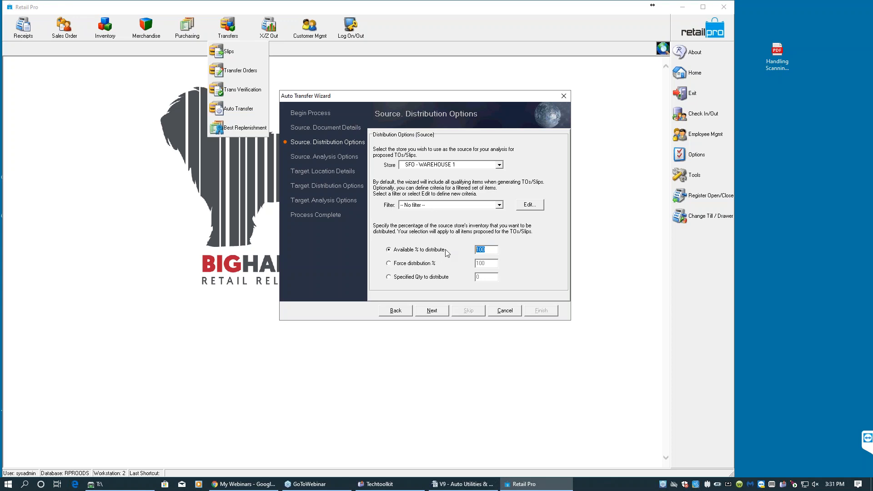
click(432, 311)
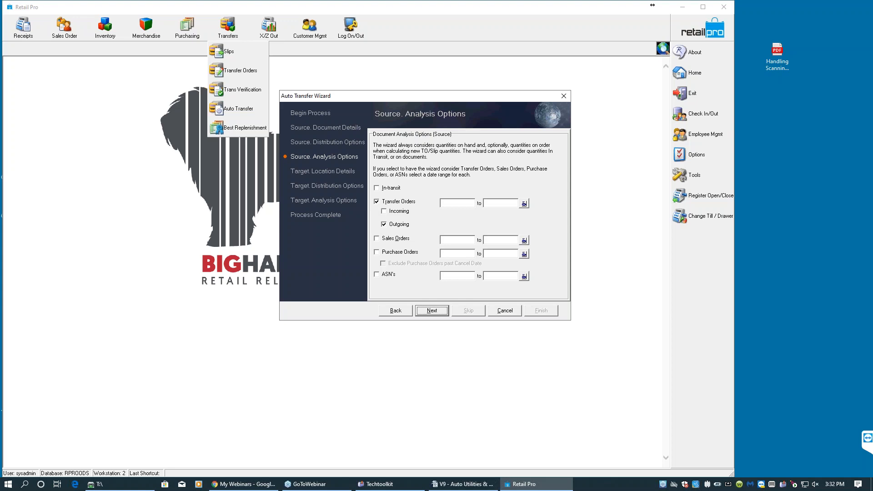
- Clear the source Transfer Orders analysis option, then check all target store codes and continue
click(377, 202)
click(432, 311)
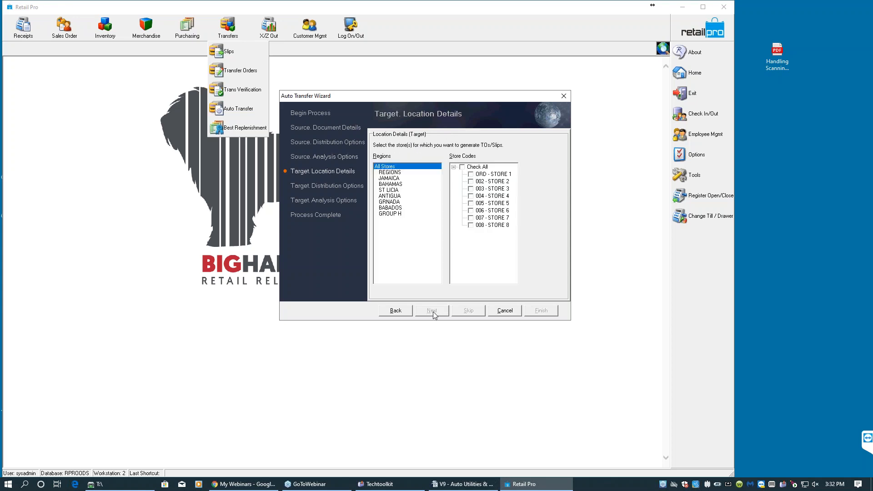
click(463, 167)
click(439, 312)
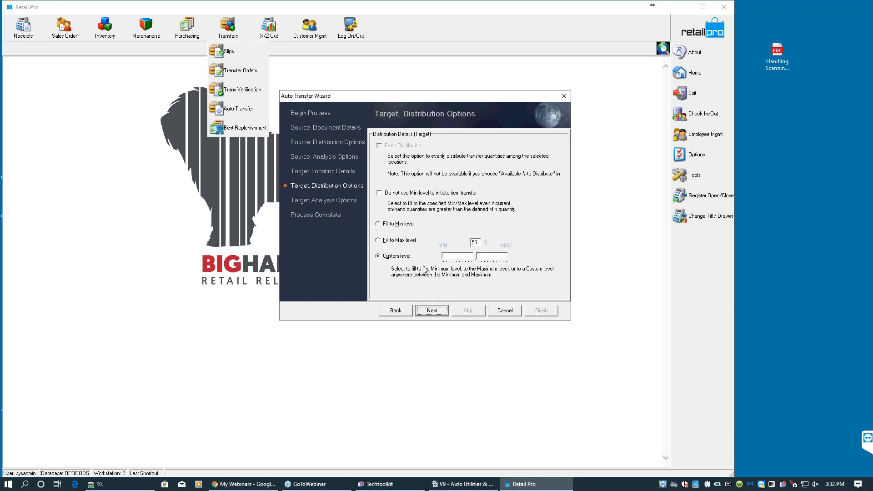
- Set the target distribution to Fill to Max level and continue
click(391, 224)
click(388, 241)
click(383, 257)
click(383, 195)
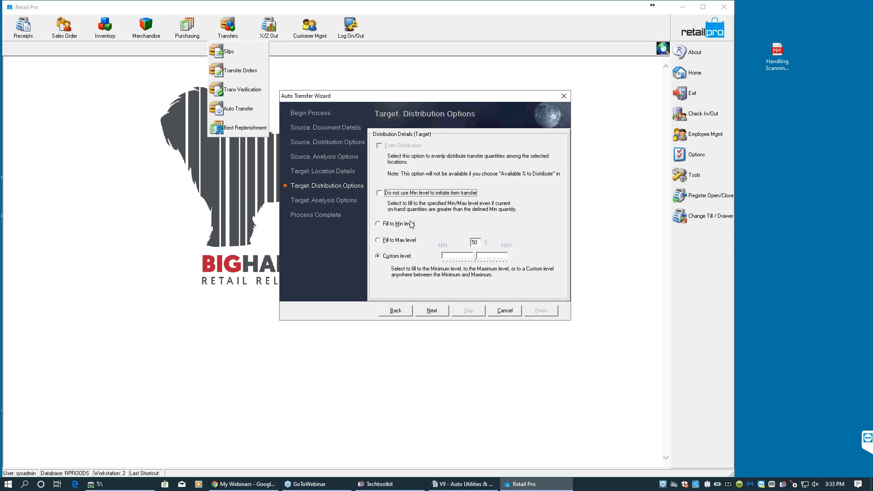
click(386, 241)
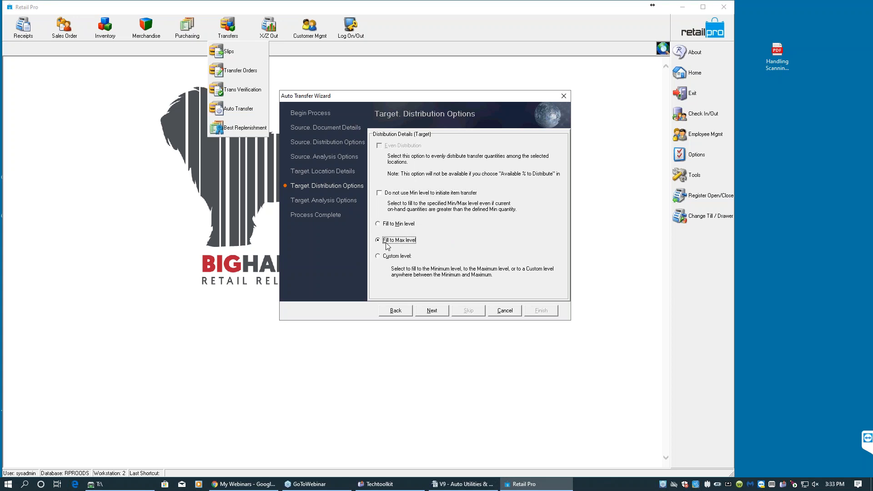
click(431, 311)
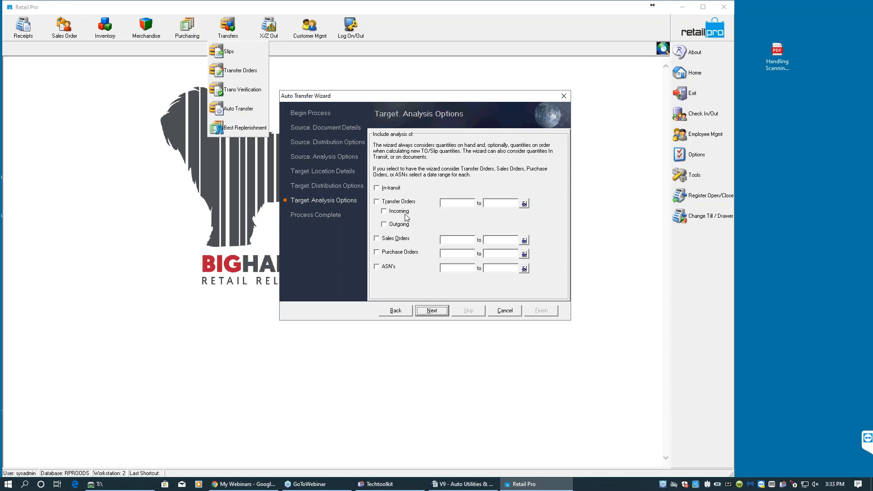
- Adjust the target Sales Orders and Purchase Orders analysis options and continue to Process Complete
click(383, 240)
click(382, 253)
click(393, 241)
click(433, 314)
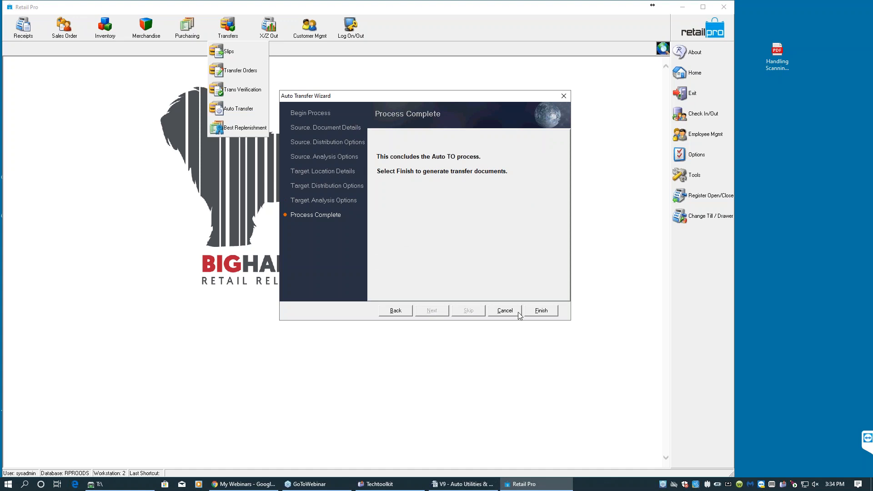
- Finish the Auto Transfer wizard and save the settings
click(535, 312)
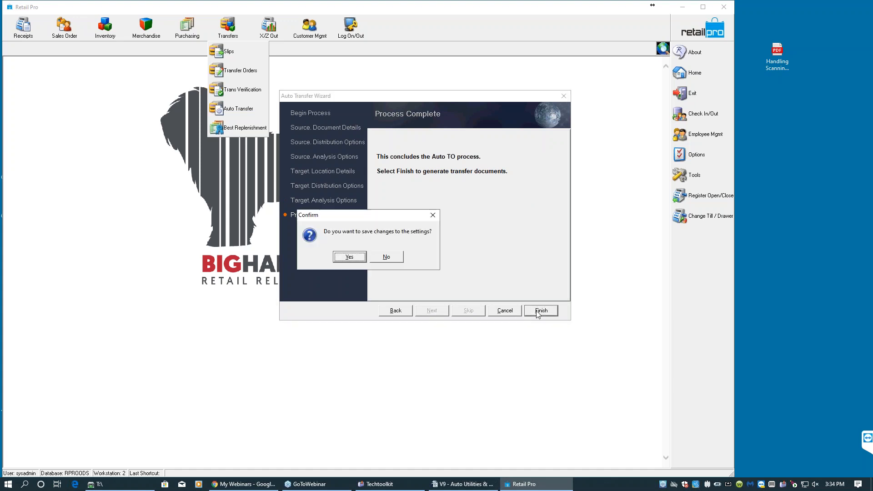
click(350, 258)
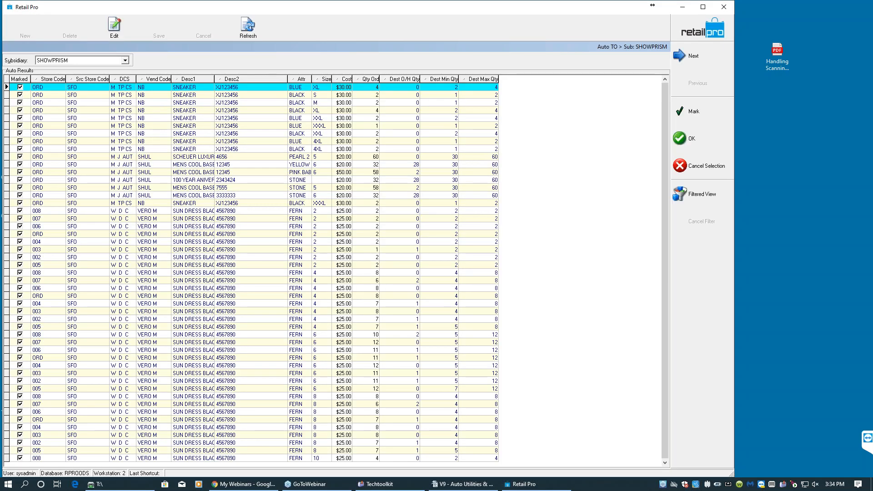
- Move the Src Store Code column ahead of Store Code in the auto transfer results and inspect the sun dress rows' store codes
click(48, 133)
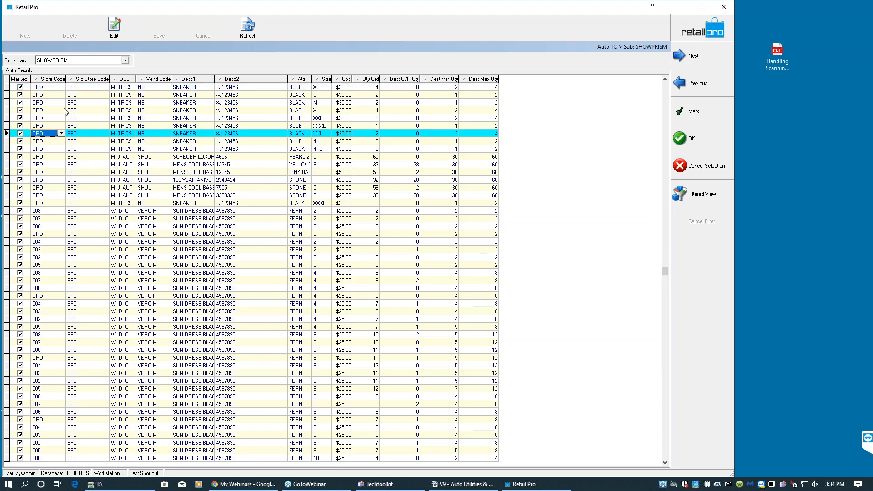
drag(91, 80, 77, 80)
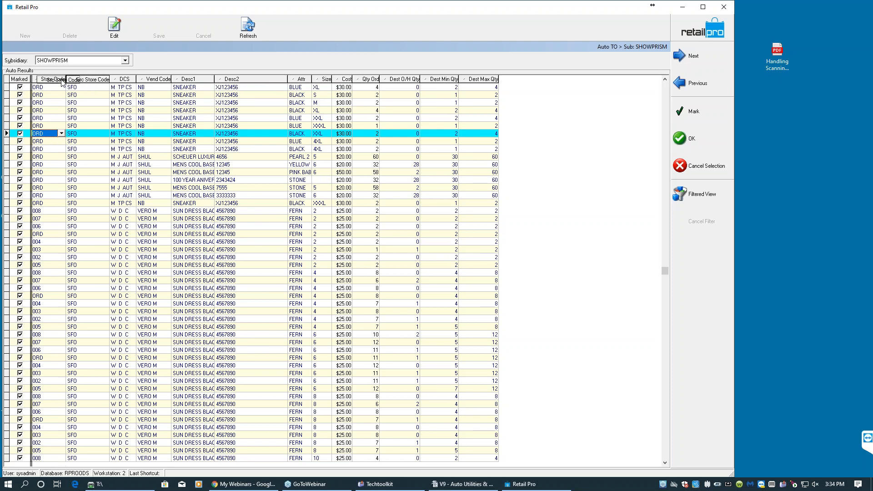
click(86, 119)
click(87, 119)
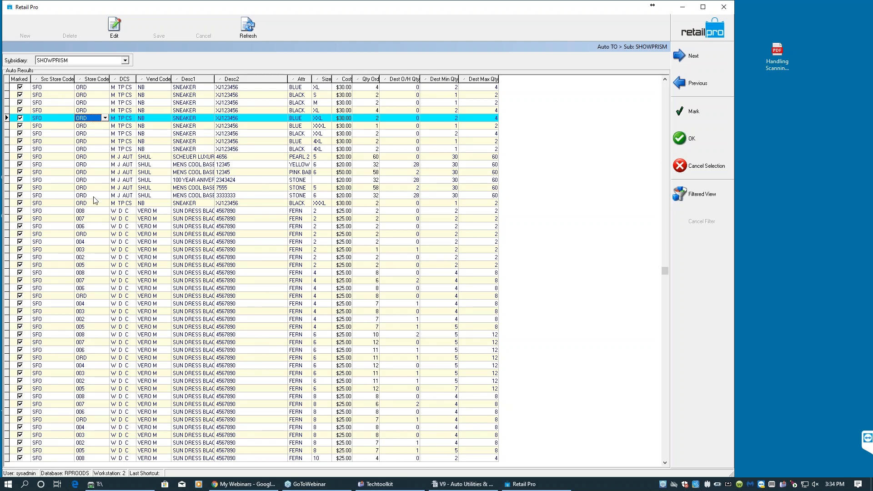
click(89, 242)
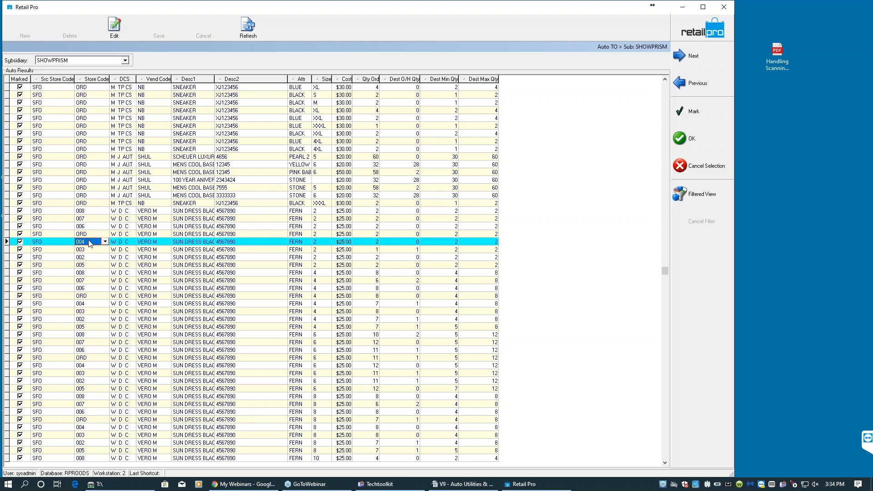
click(88, 249)
click(89, 265)
click(85, 289)
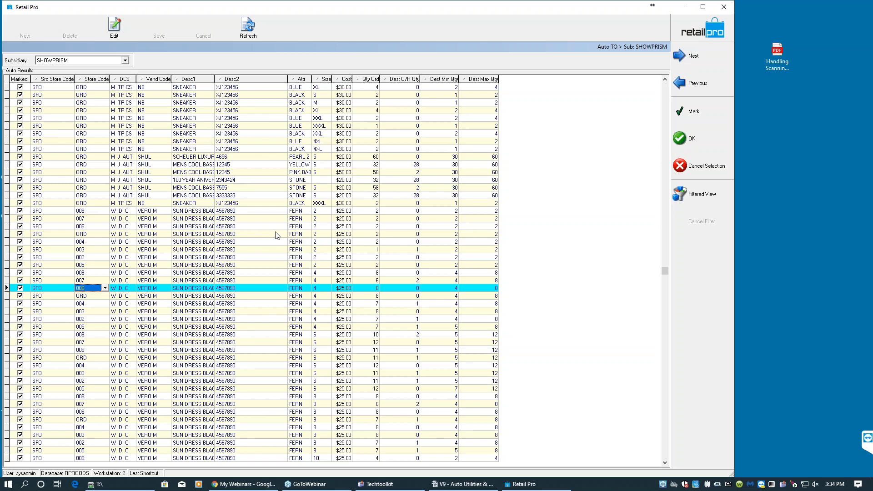
- Unmark and re-mark several sun dress result rows using the Mark options and row checkboxes
click(23, 212)
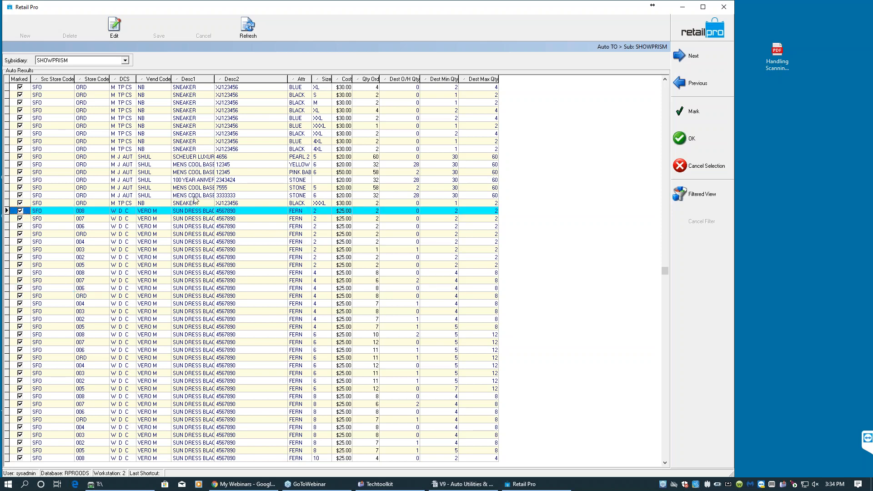
click(685, 111)
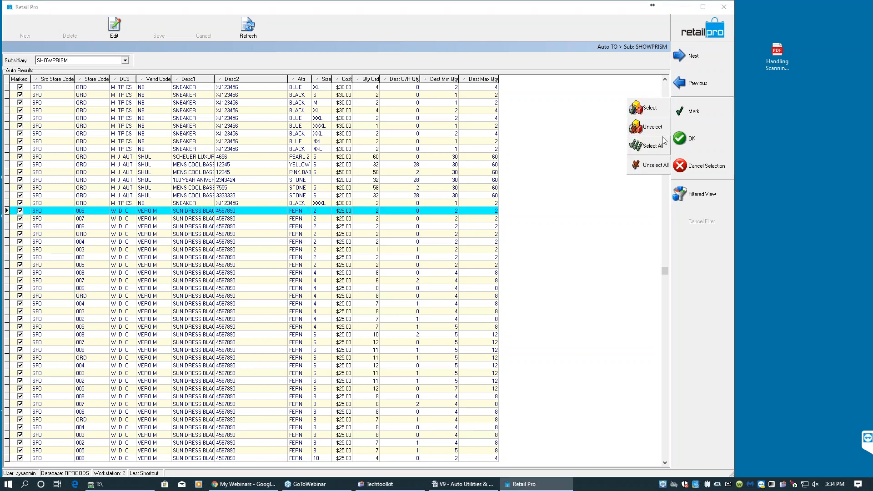
click(648, 127)
click(20, 211)
click(21, 220)
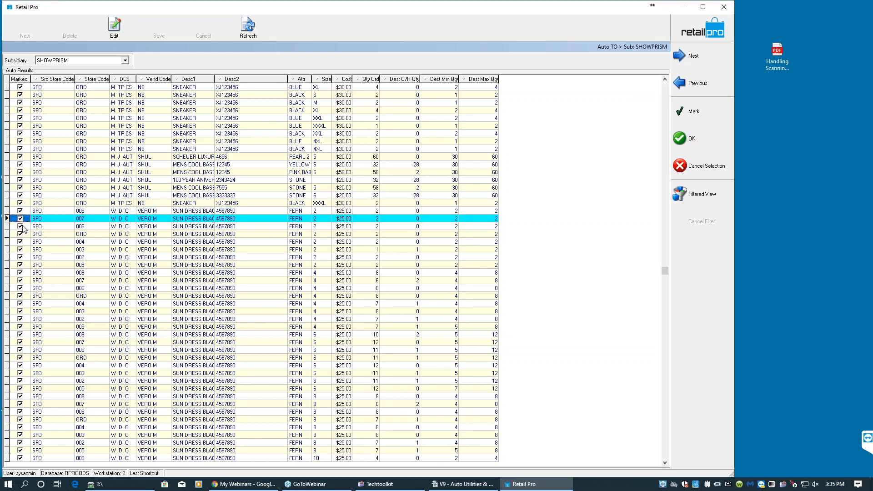
click(20, 226)
click(21, 226)
click(21, 241)
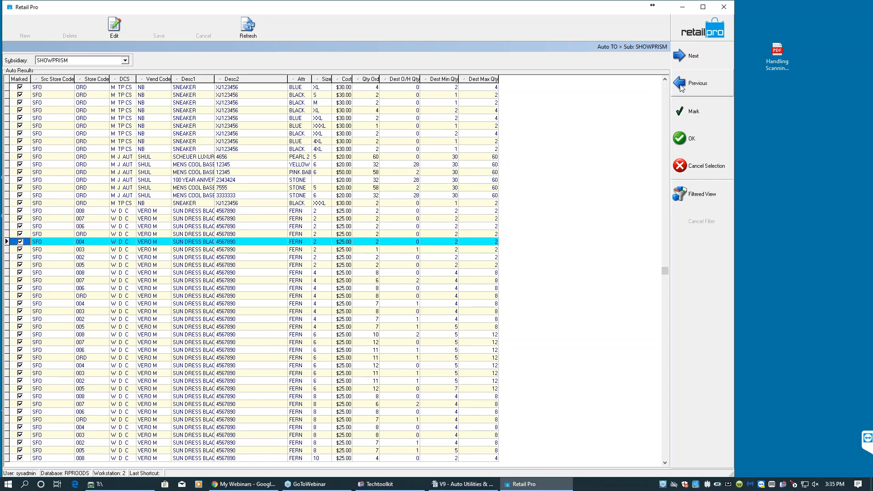
- Create transfer orders from the marked auto transfer results
click(685, 140)
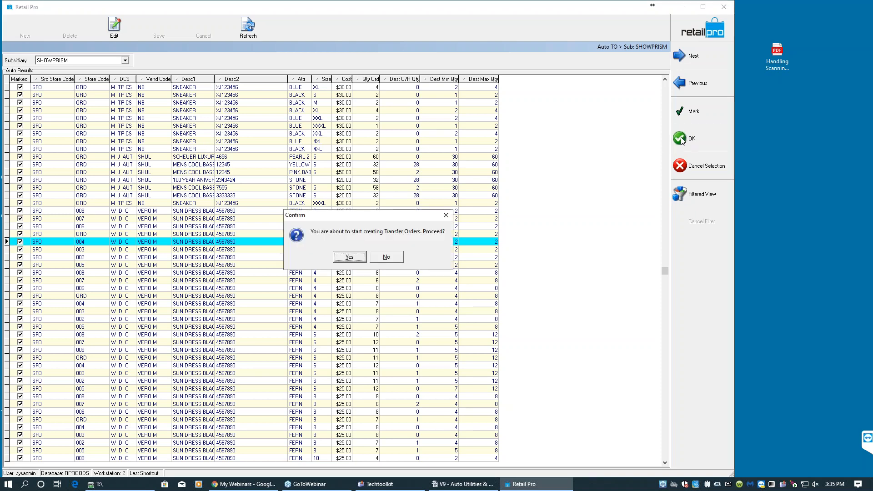
click(350, 257)
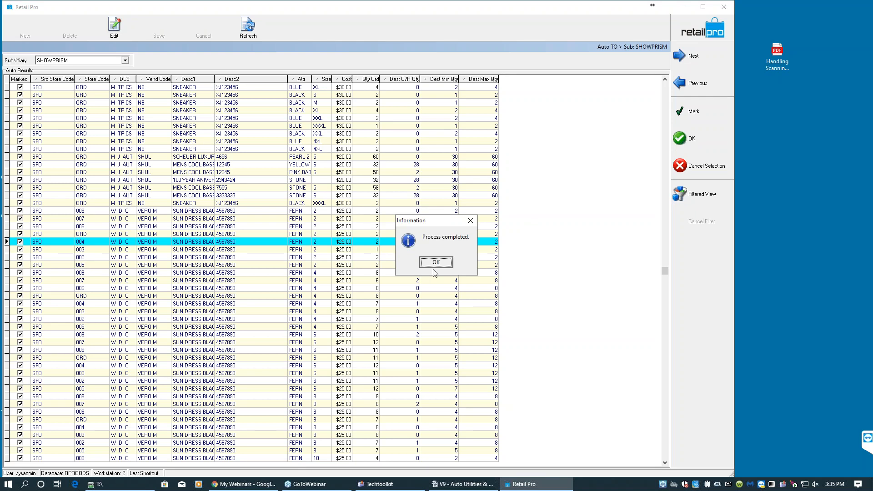
- Dismiss the completion message and open the newly created transfer order in form view
click(436, 263)
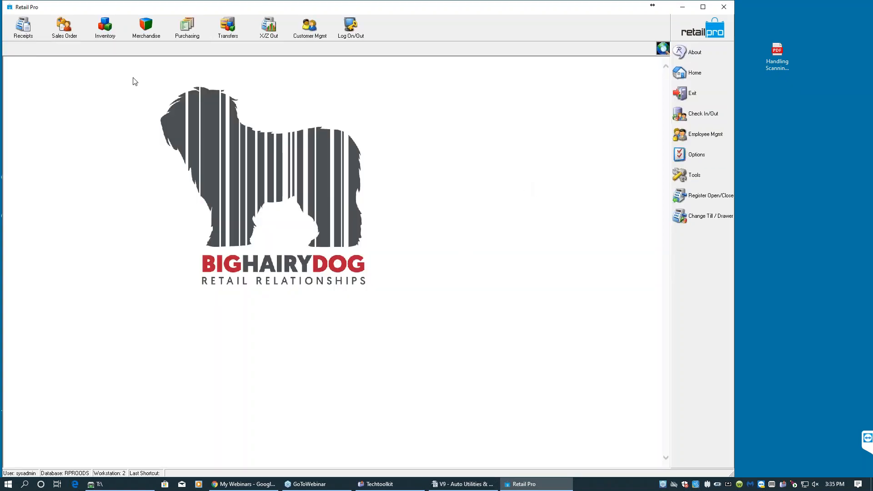
click(236, 36)
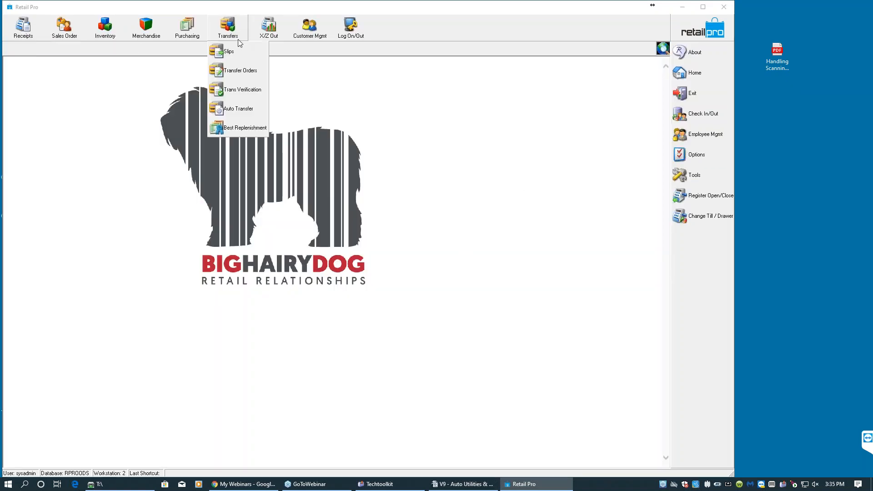
click(240, 70)
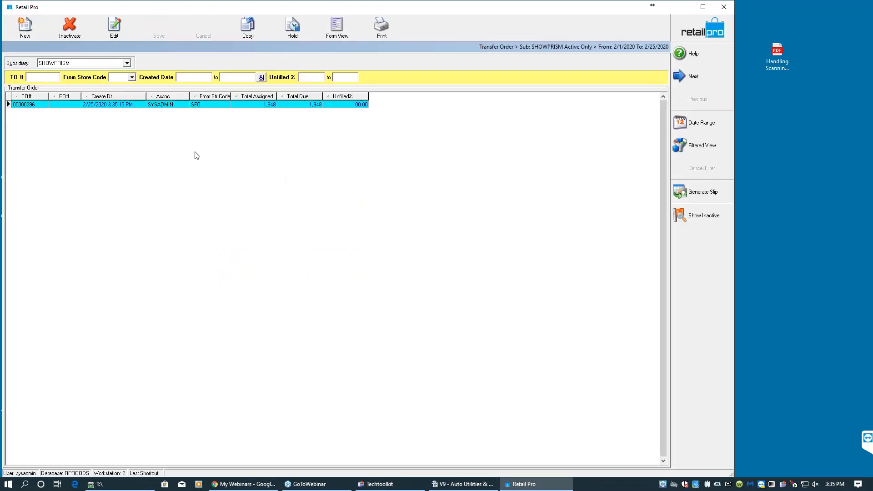
click(340, 34)
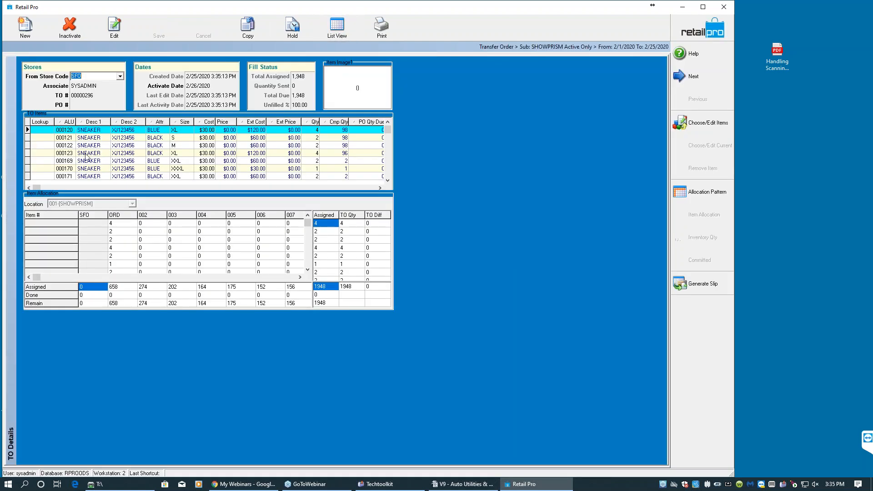
- Review the transfer order's sneaker and sun dress items and their store allocation quantities
click(87, 153)
click(117, 146)
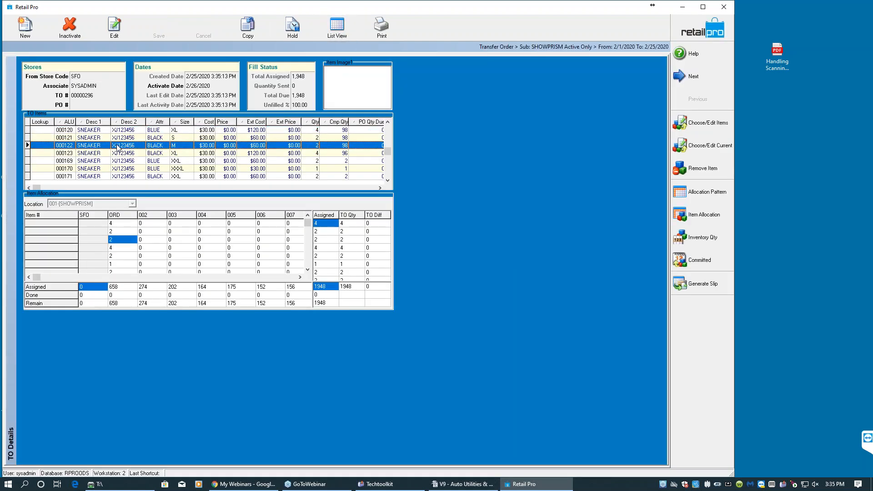
scroll(117, 147, down, 8)
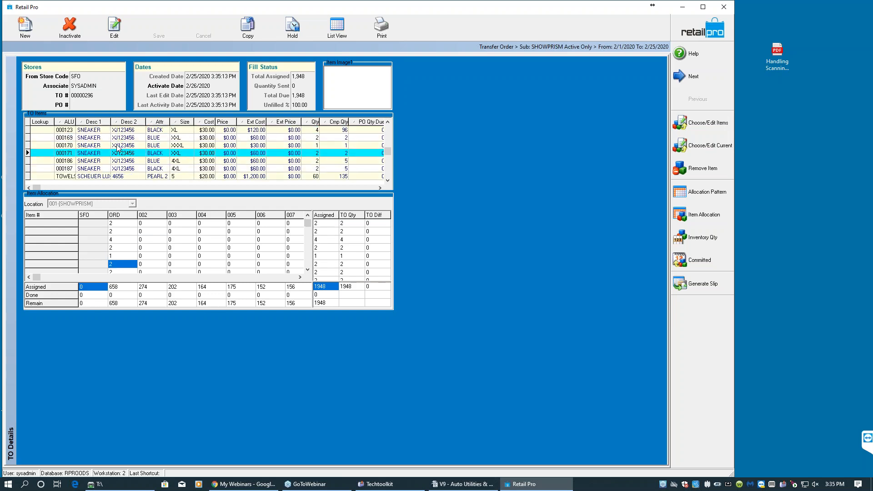
scroll(117, 148, down, 6)
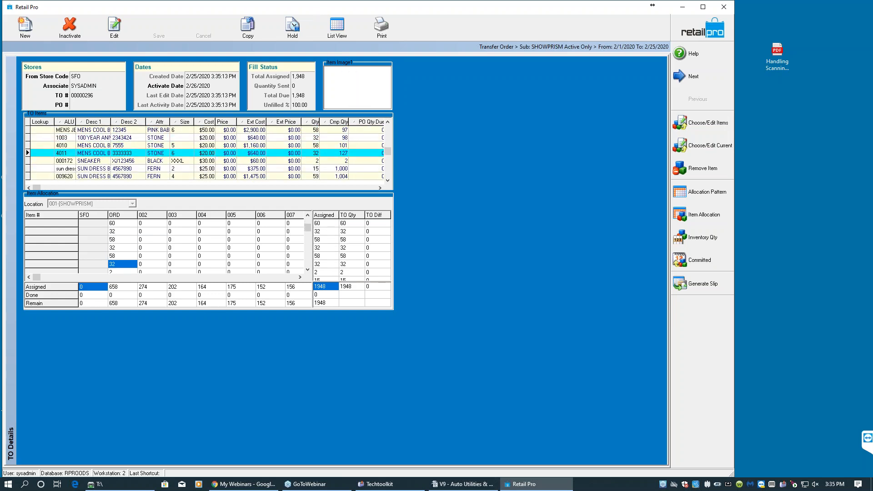
scroll(117, 147, down, 11)
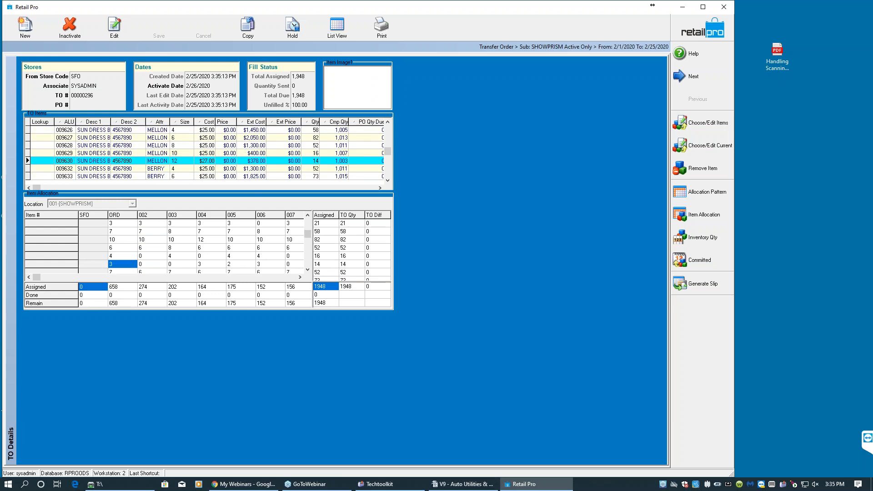
scroll(118, 148, up, 11)
scroll(118, 148, down, 2)
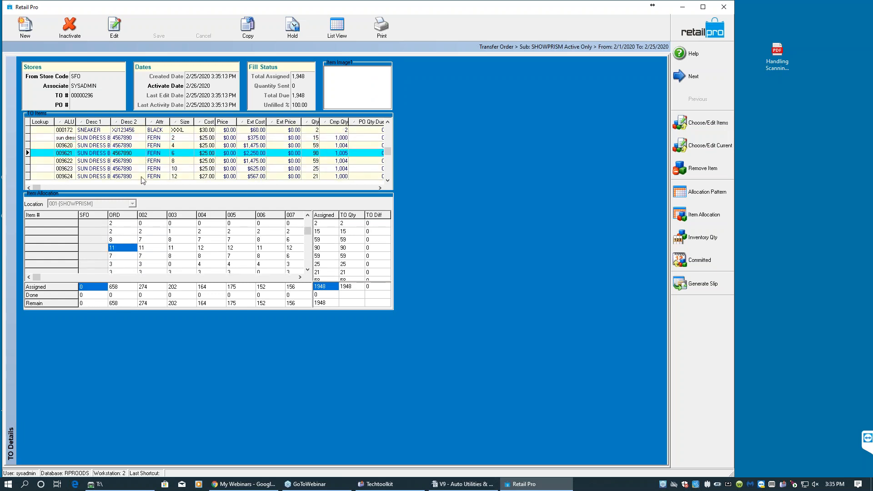
click(143, 155)
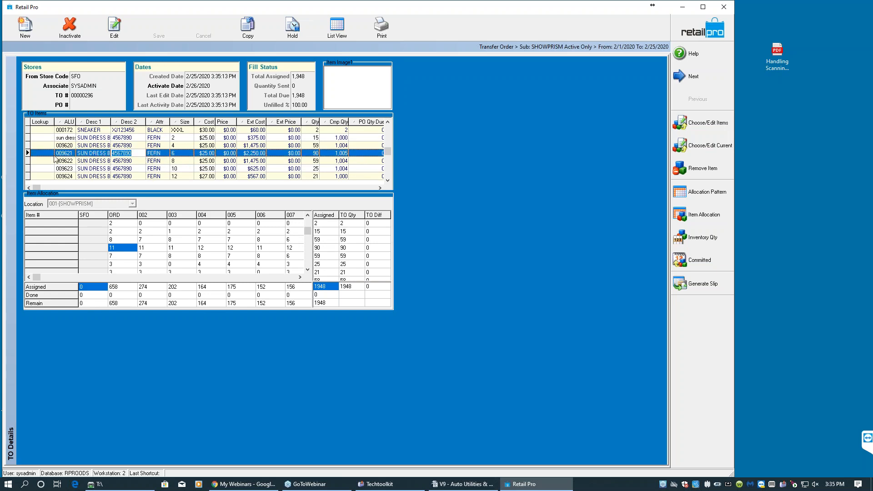
click(101, 247)
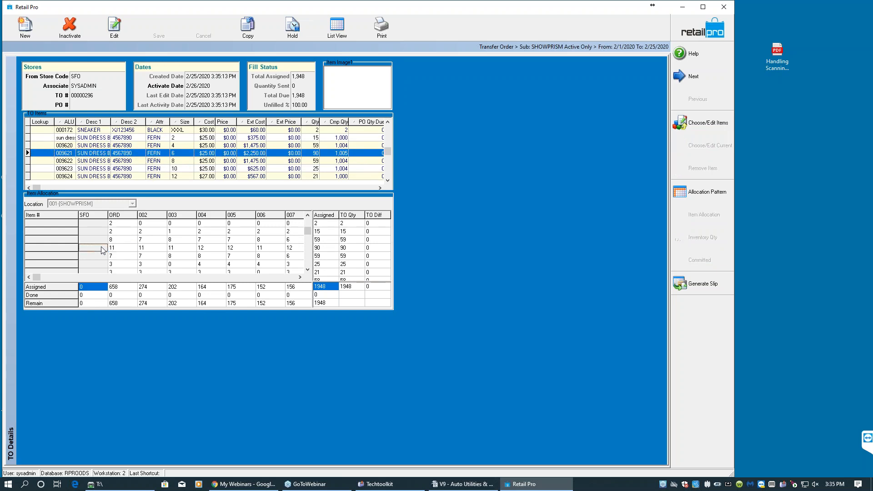
click(45, 153)
key(Up)
key(Up)
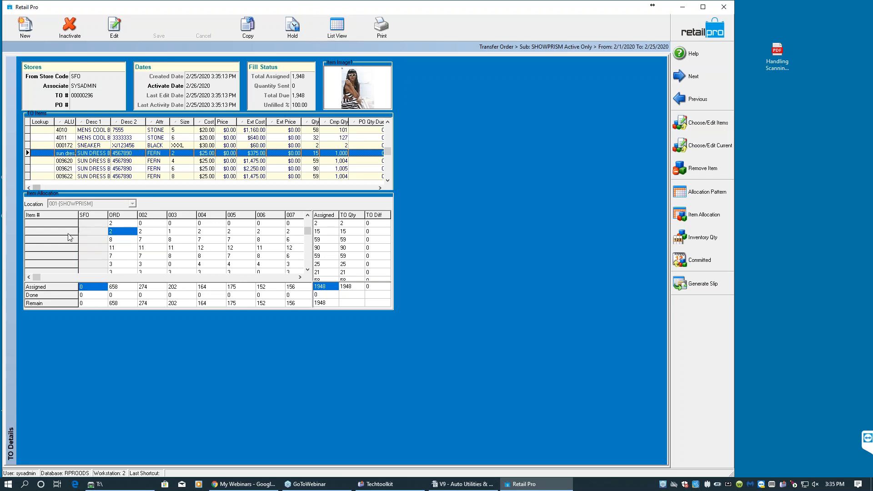
click(125, 249)
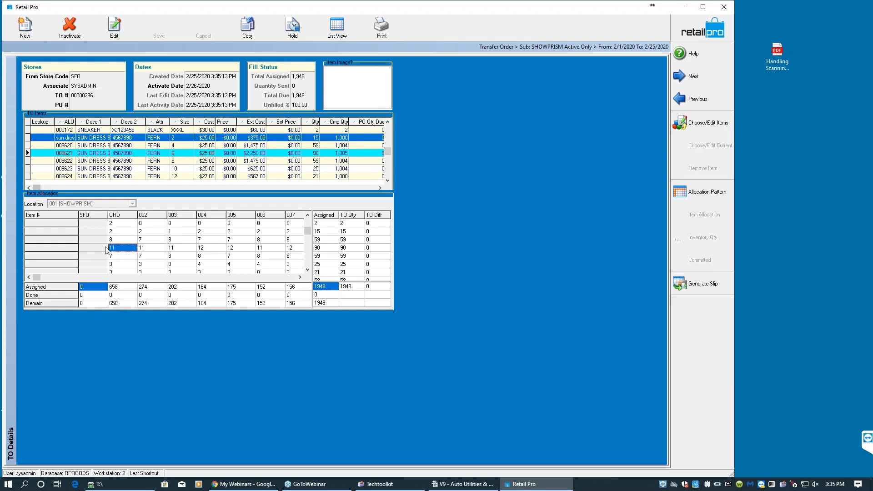
click(68, 163)
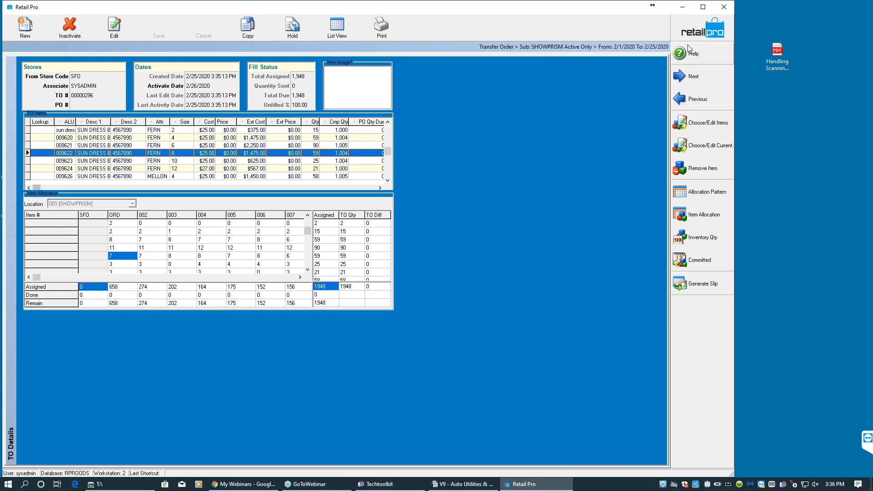
key(Down)
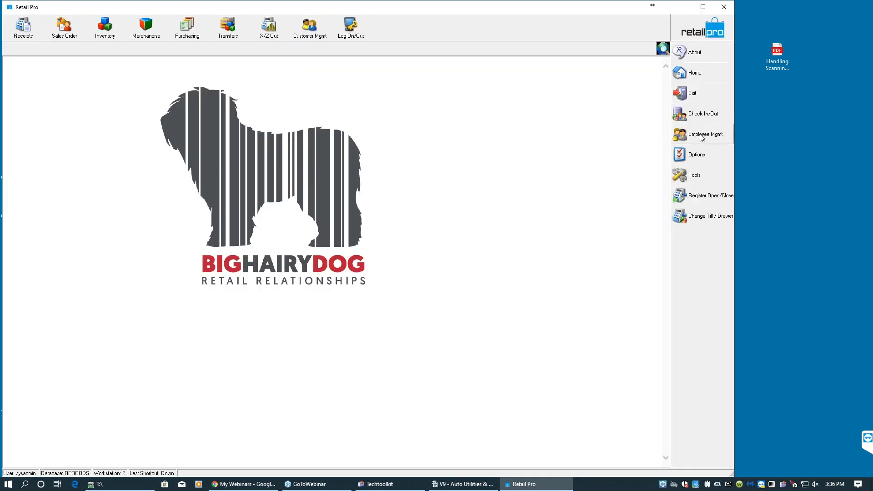
- Open the local transfer preferences and set the first column in the item allocation grid to ALU
click(706, 157)
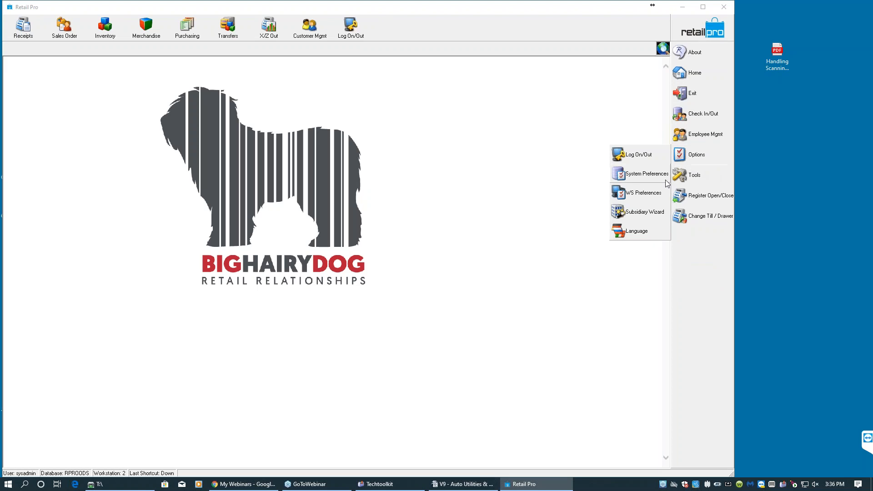
click(643, 175)
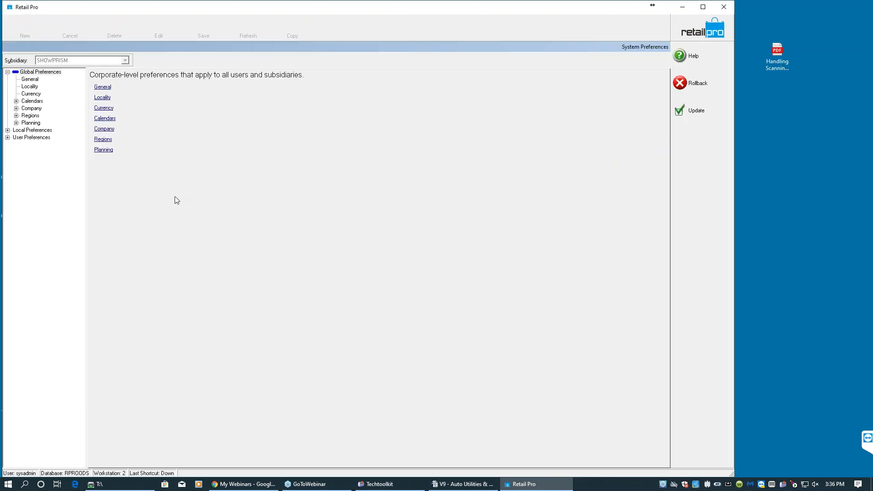
click(7, 130)
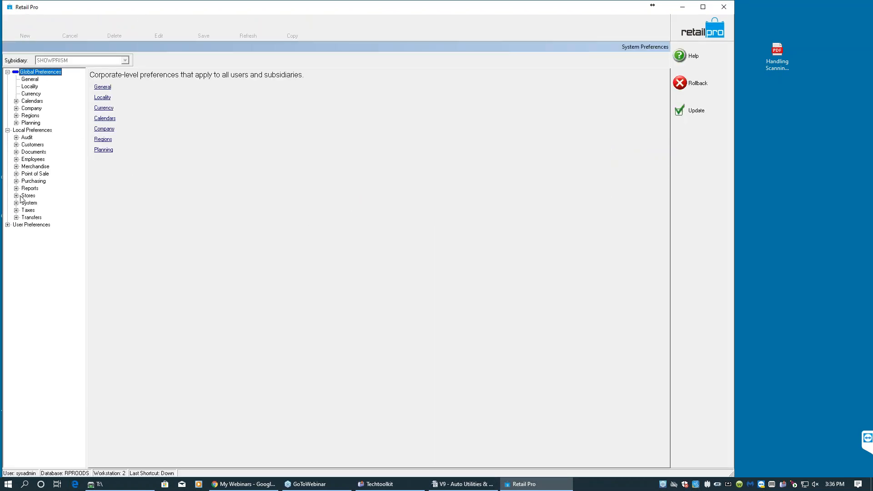
click(17, 218)
click(38, 226)
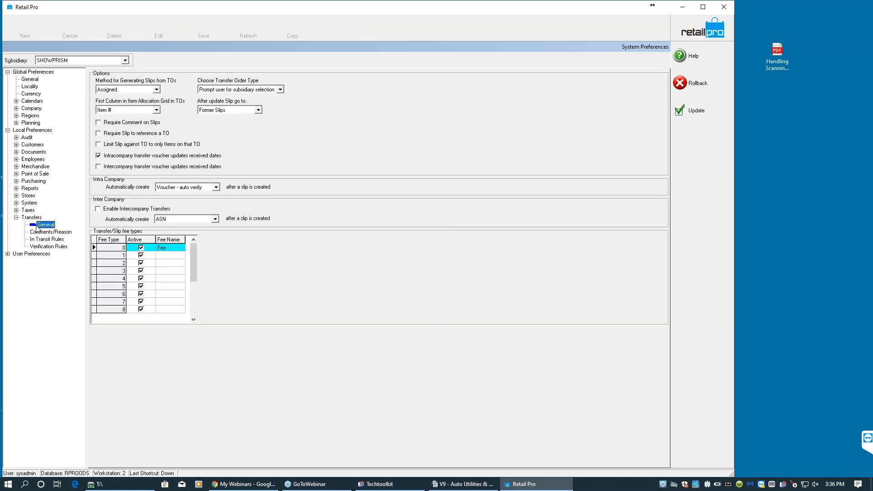
click(156, 110)
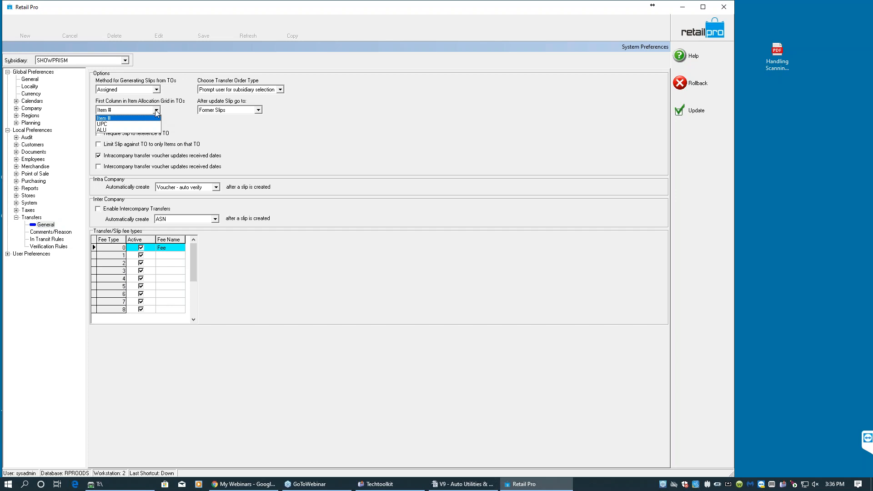
click(141, 130)
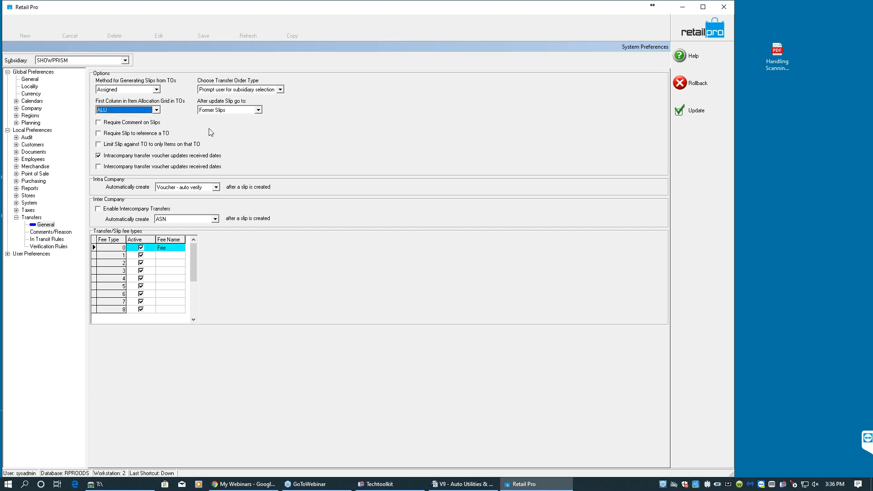
- Set the method for generating slips from TOs to Optimize and update the system preferences
click(158, 90)
click(158, 91)
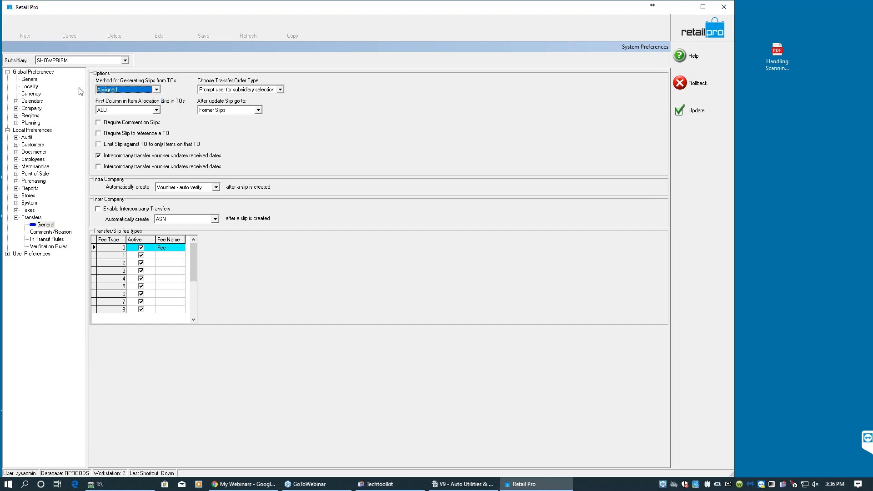
click(158, 91)
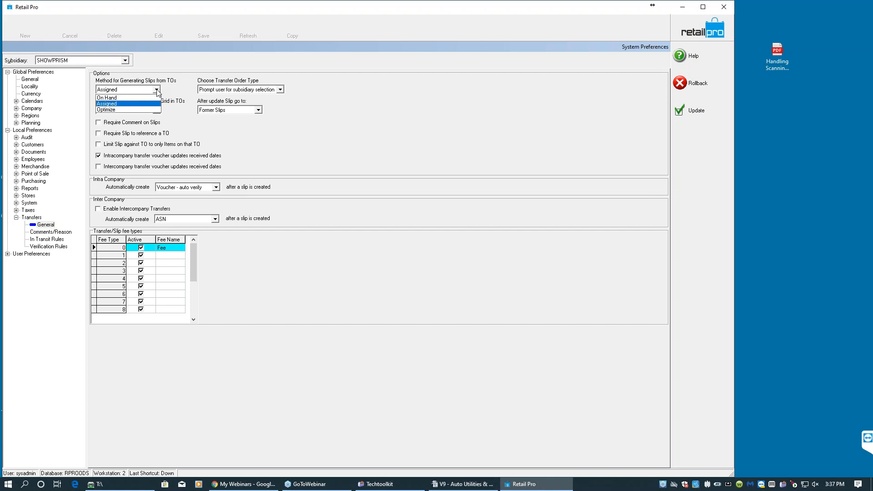
click(144, 109)
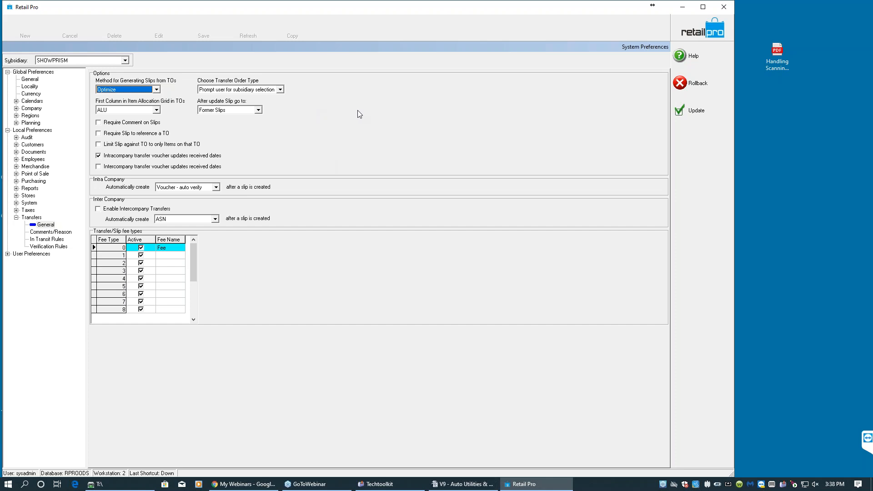
click(686, 111)
- Reopen the transfer order in form view and review the item allocation grid now labelled by ALU
click(228, 28)
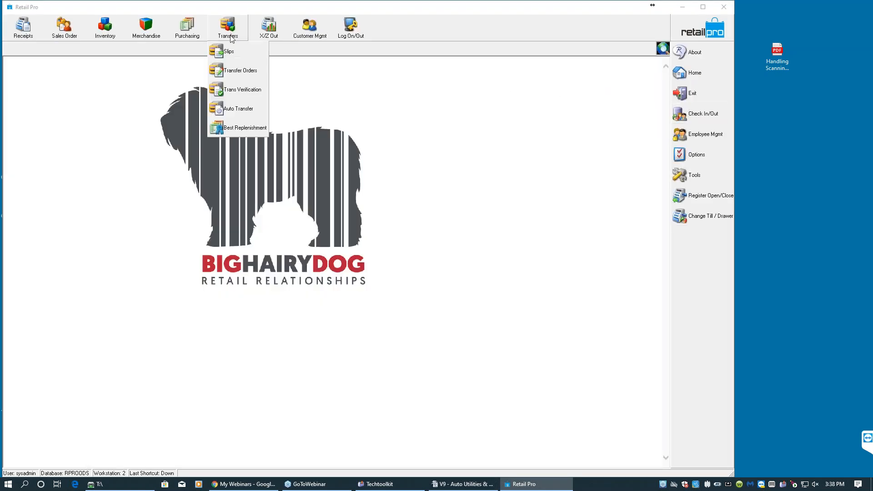
click(238, 71)
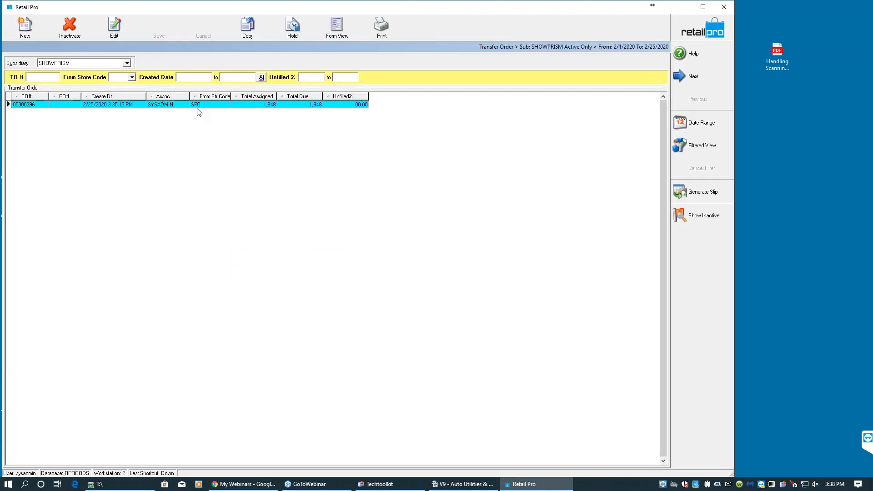
click(327, 38)
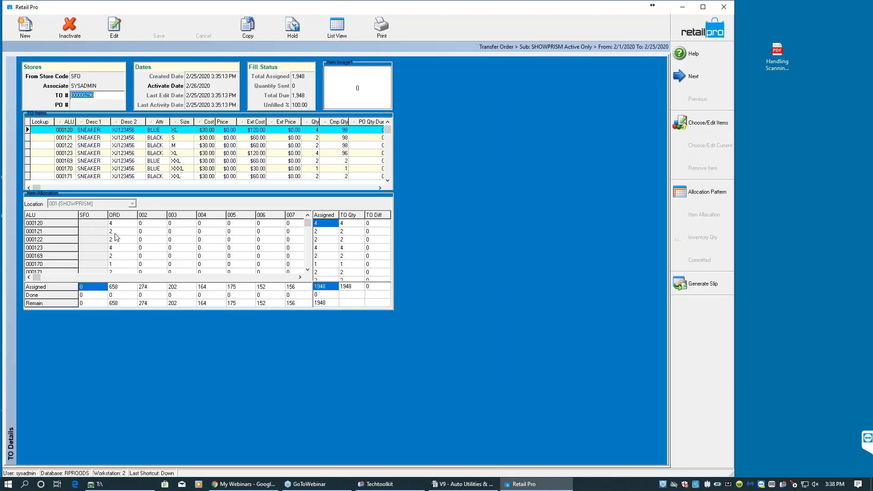
click(116, 232)
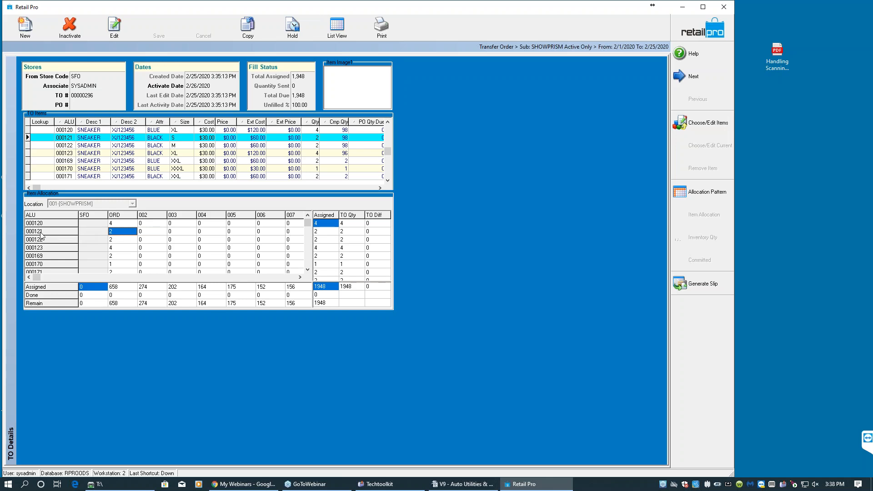
click(75, 138)
click(68, 169)
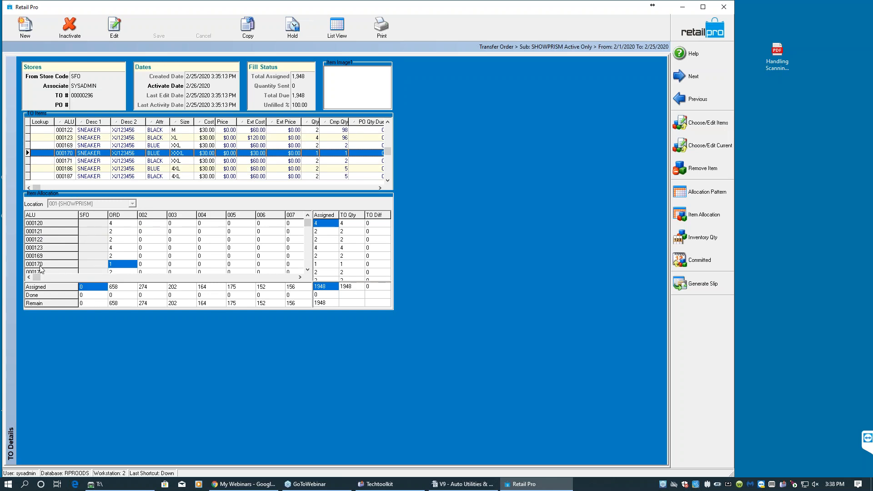
click(309, 264)
click(309, 264)
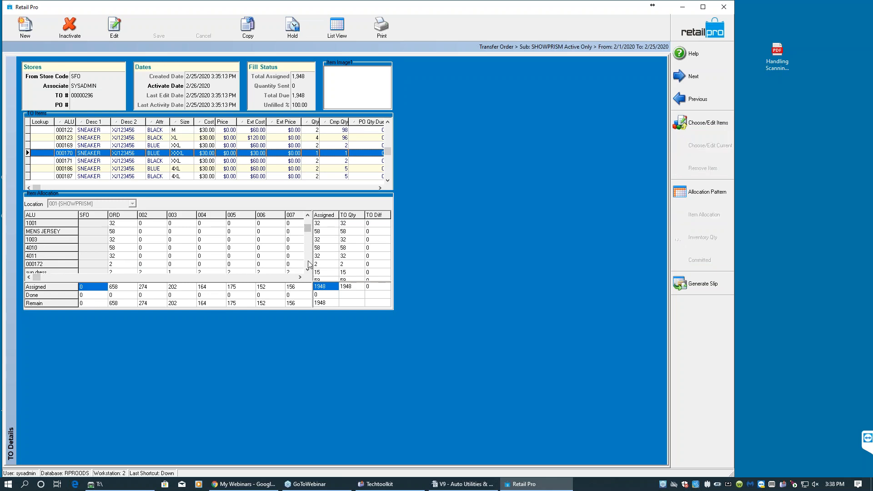
- Open the Page Designer and enlarge the item allocation panel so more store columns and items show
right_click(424, 212)
mouse_move(451, 222)
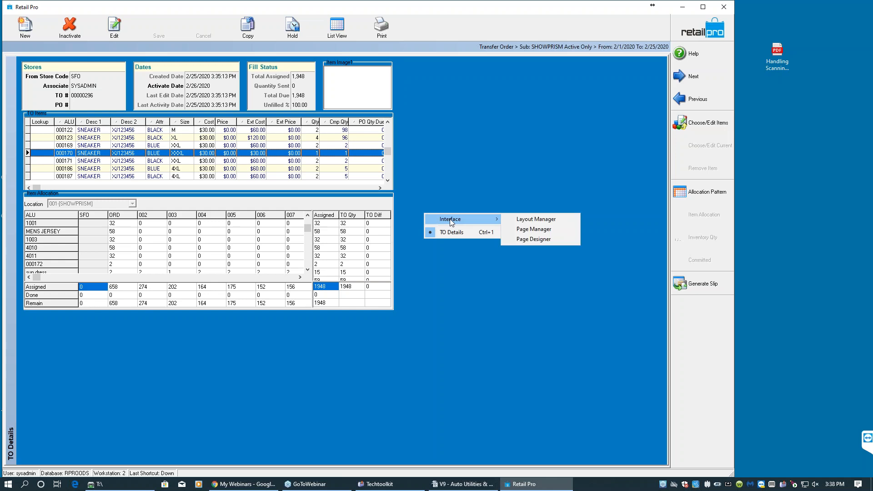
click(517, 238)
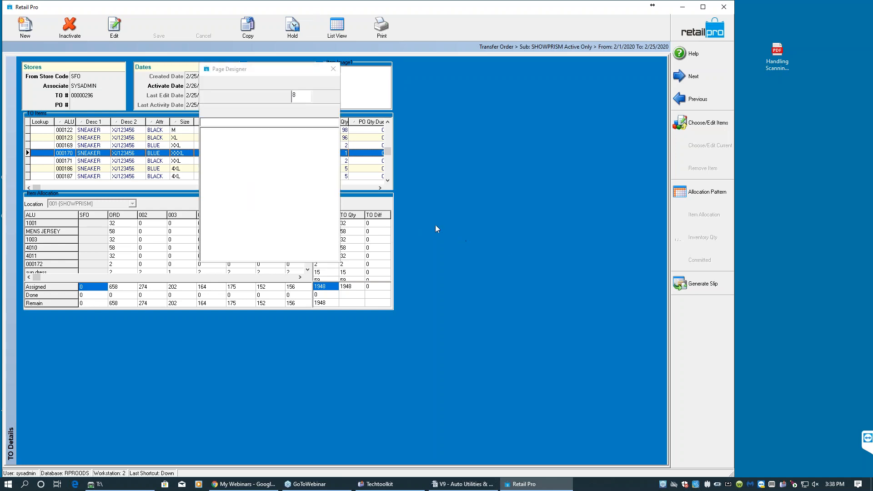
drag(216, 77, 465, 89)
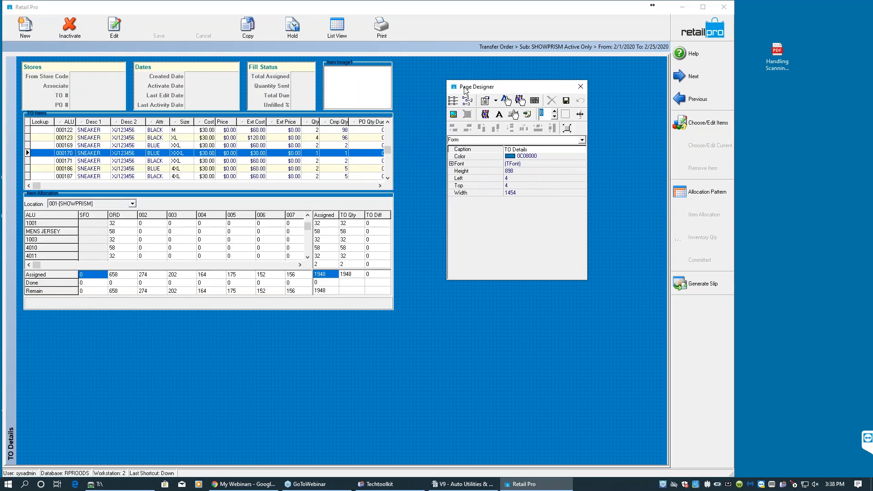
click(357, 280)
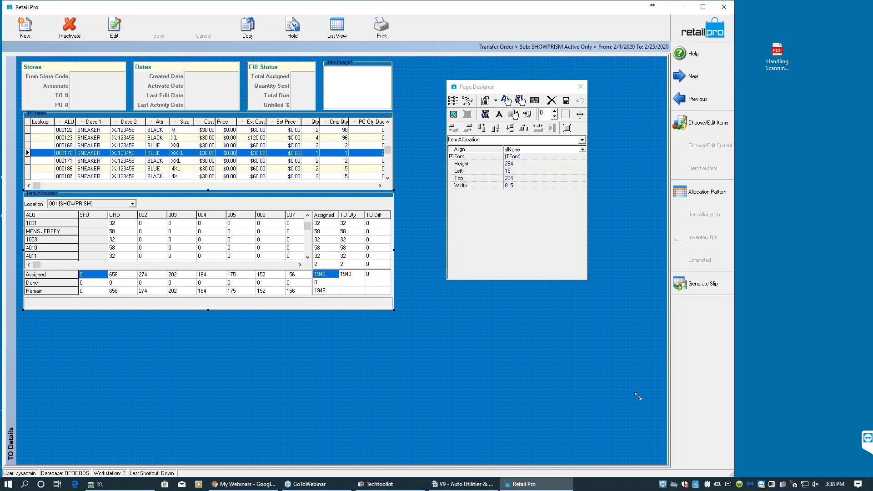
drag(650, 401, 657, 404)
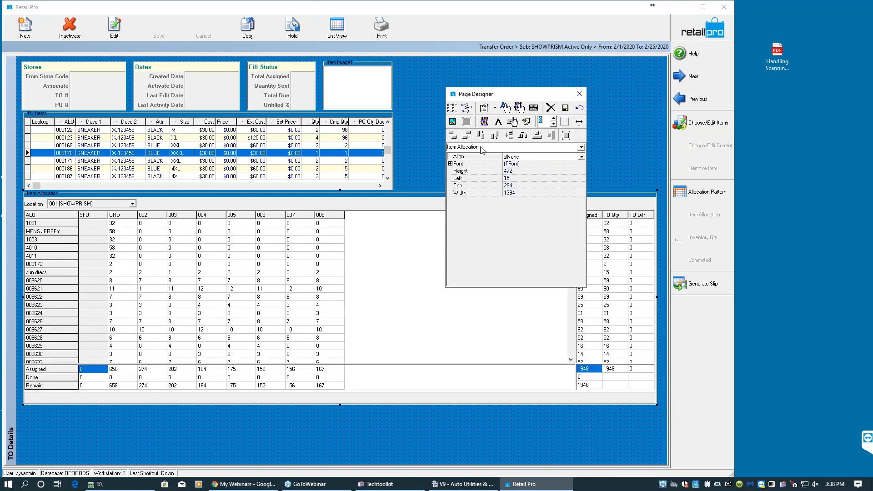
- Widen the TO Items panel to a width of 1394 in the Page Designer and save the layout
drag(498, 87, 428, 227)
click(346, 136)
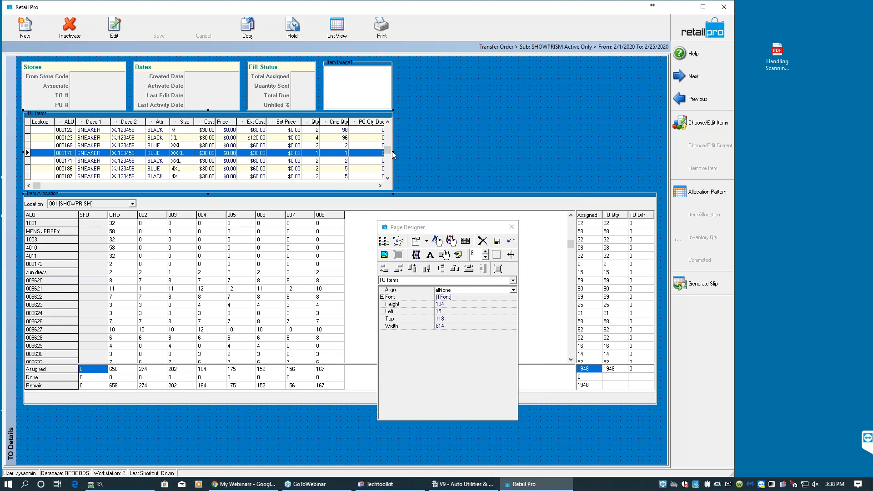
drag(394, 152, 654, 160)
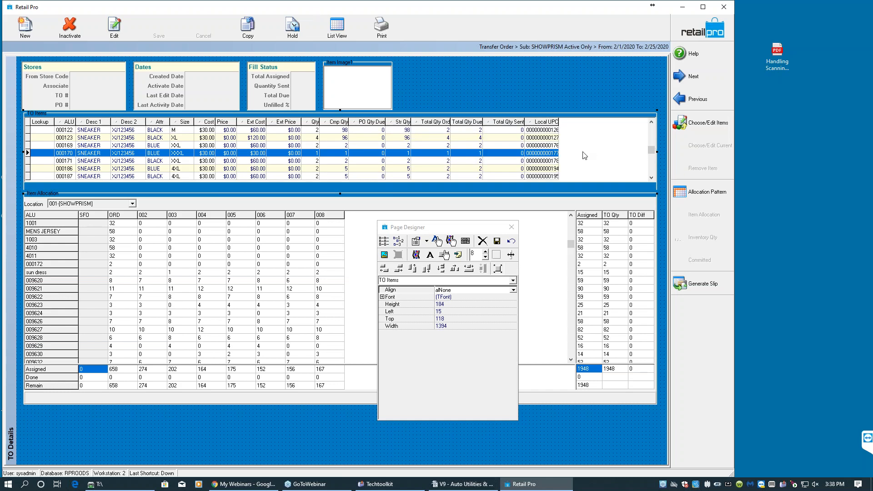
click(497, 242)
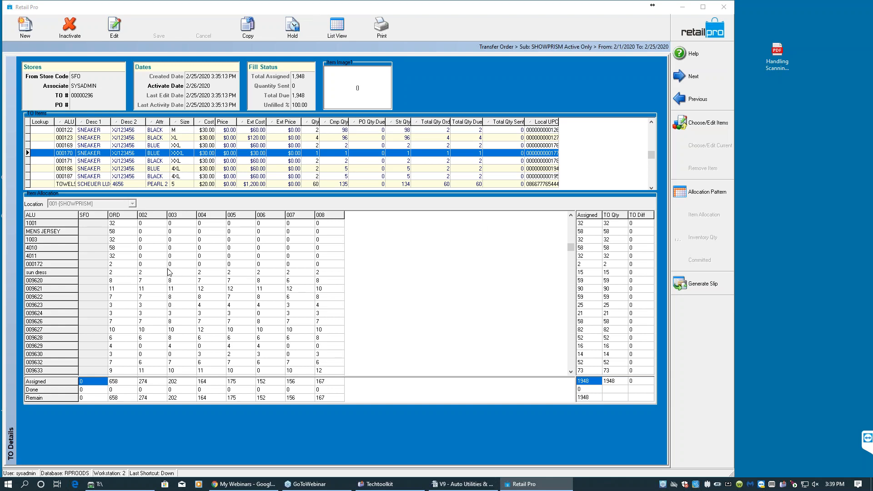
- Select items in the allocation grid to locate them in the TO items list, and widen the Local UPC column
click(97, 281)
click(93, 272)
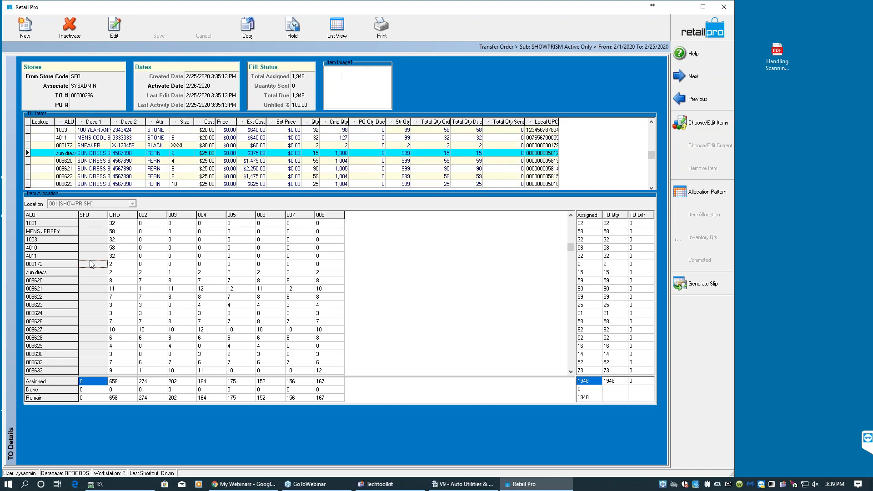
click(89, 248)
click(90, 239)
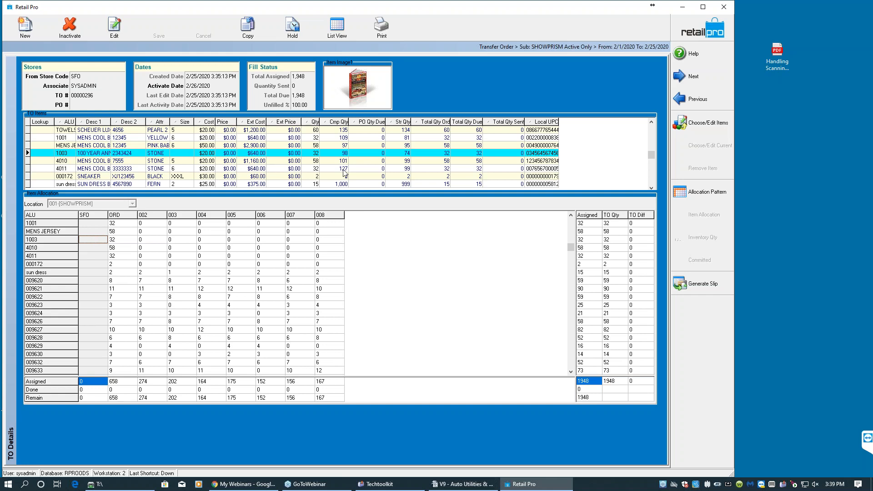
drag(559, 122, 575, 125)
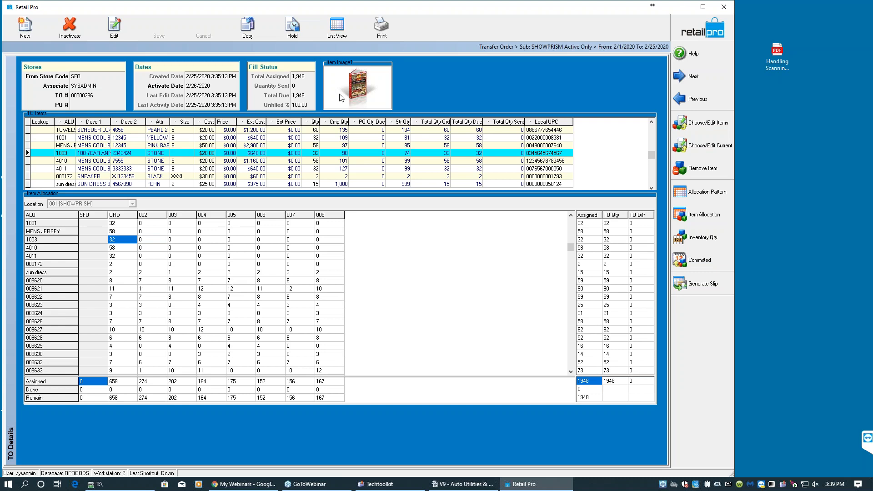
- Start printing the transfer order for all stores and review the available print documents before cancelling
click(382, 25)
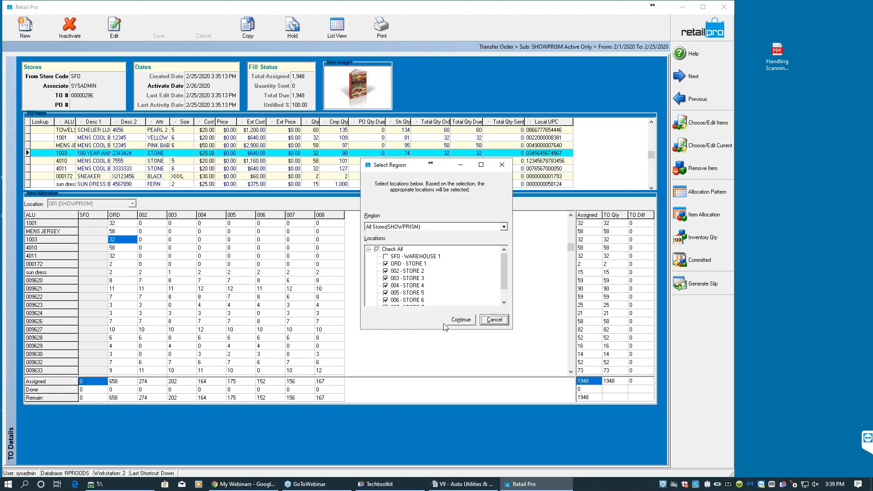
click(460, 320)
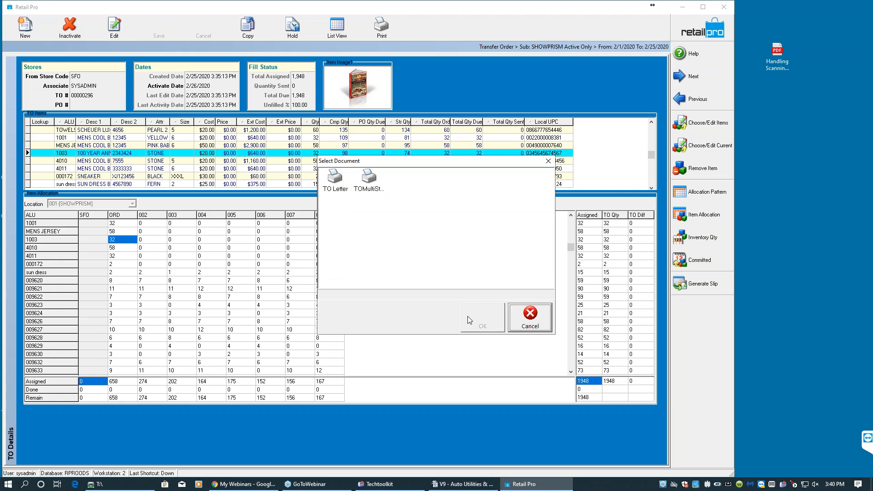
click(346, 184)
click(363, 186)
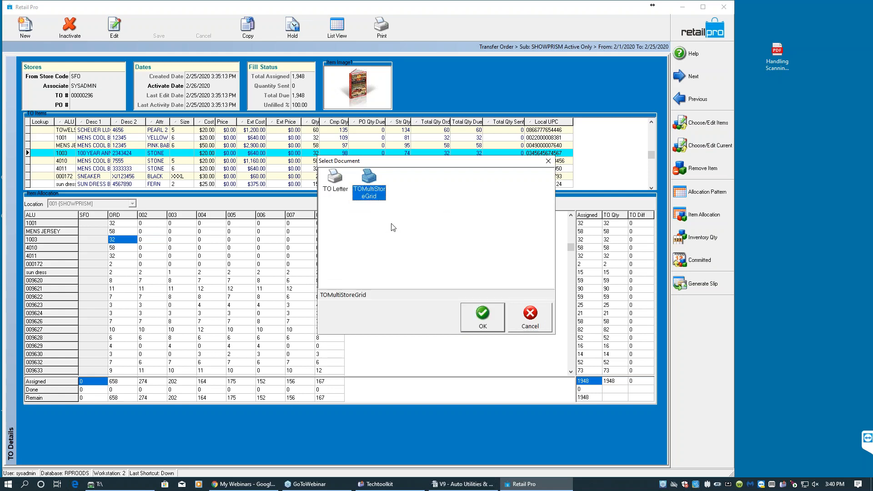
click(528, 322)
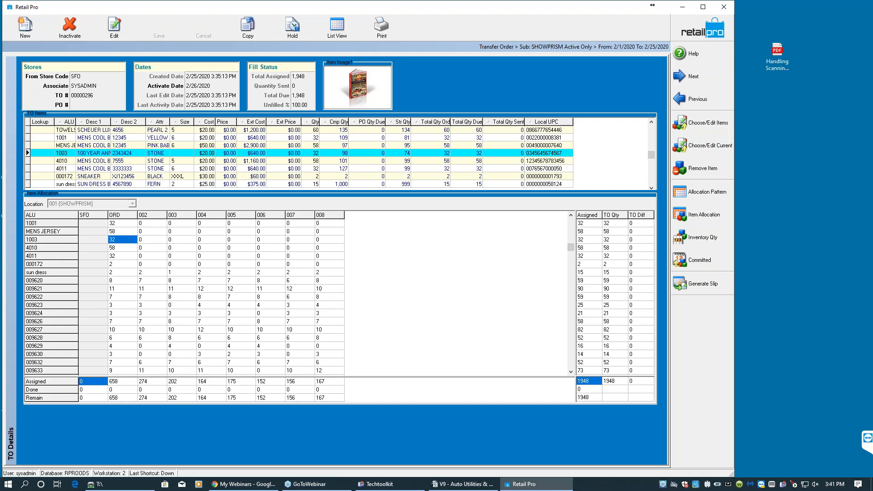
- Minimize Retail Pro, paste the TO report folder onto the desktop and open it
click(682, 7)
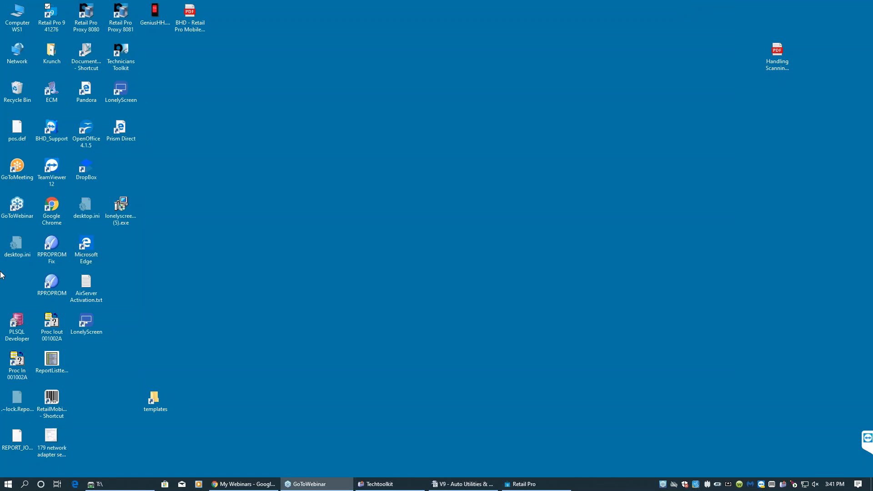
right_click(175, 257)
click(203, 298)
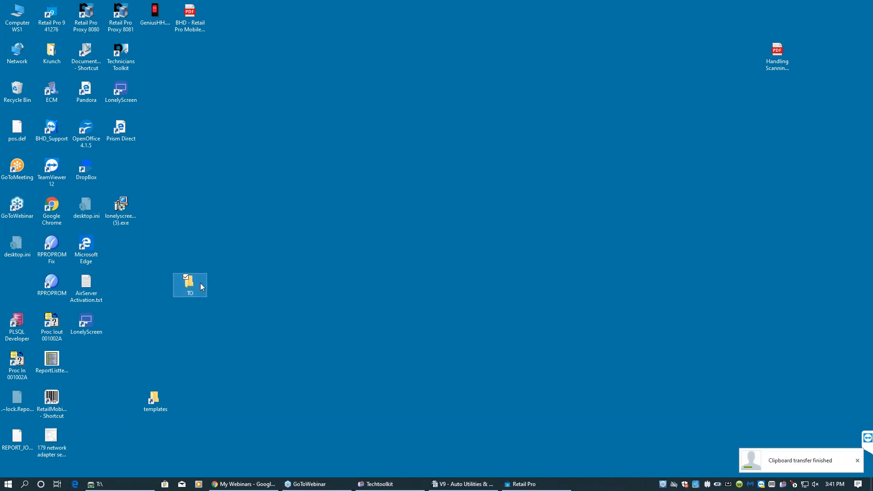
double_click(200, 286)
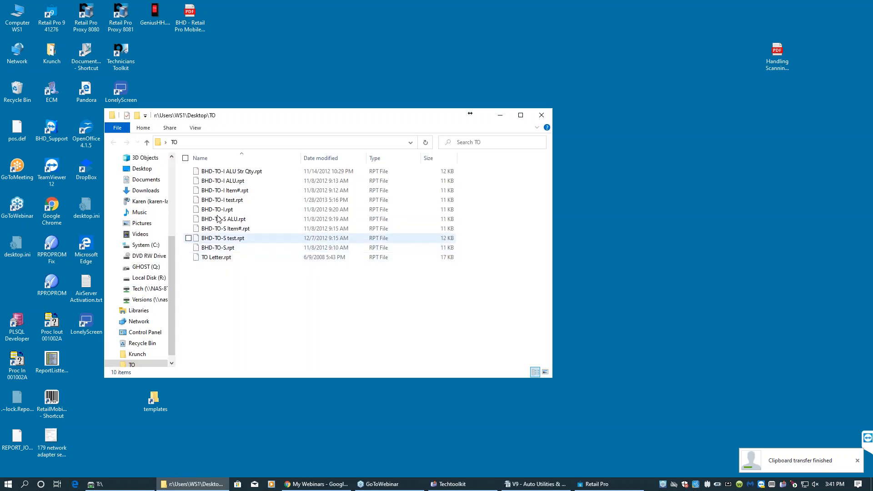
- Copy all ten report files in the TO folder
shift+click(223, 258)
right_click(228, 251)
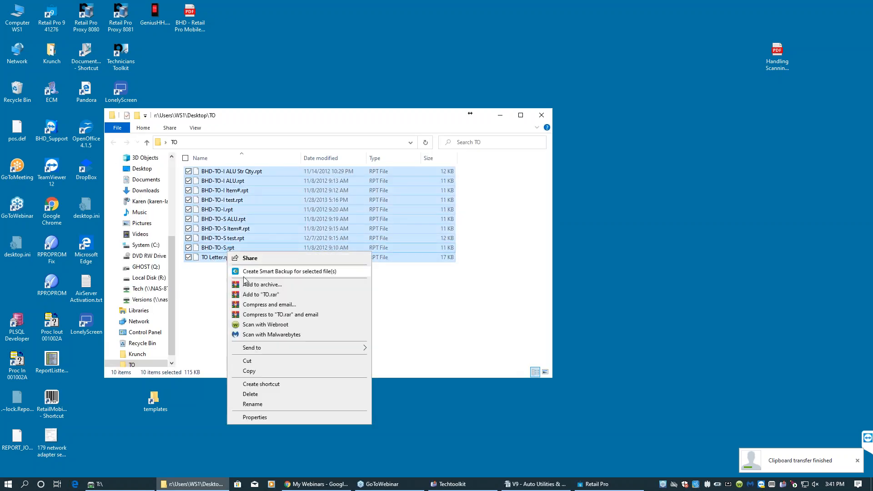
click(253, 370)
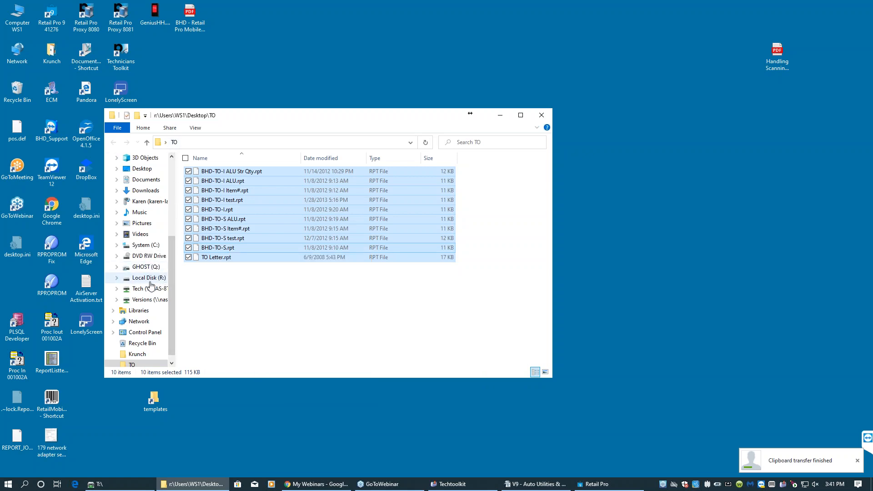
- Paste the copied reports into R:\RetailPro9\Design\DocDesigns\TO, replacing the existing TO Letter.rpt
click(153, 279)
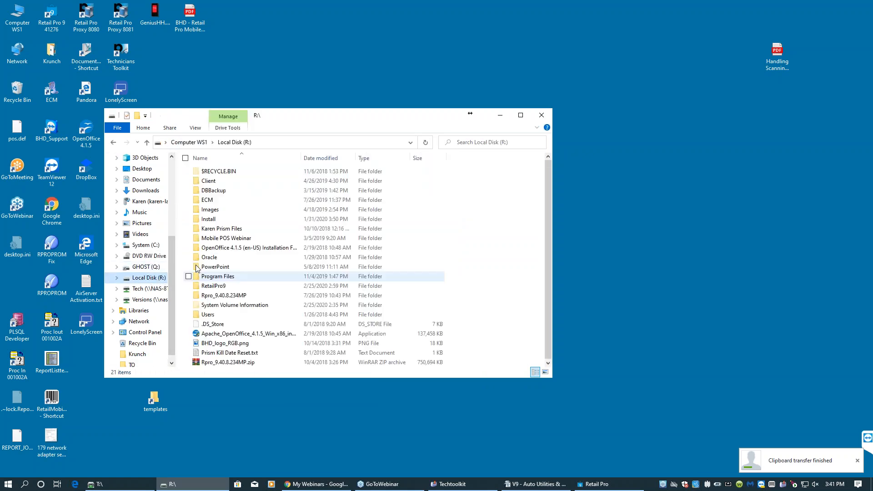
click(219, 287)
double_click(219, 286)
double_click(215, 189)
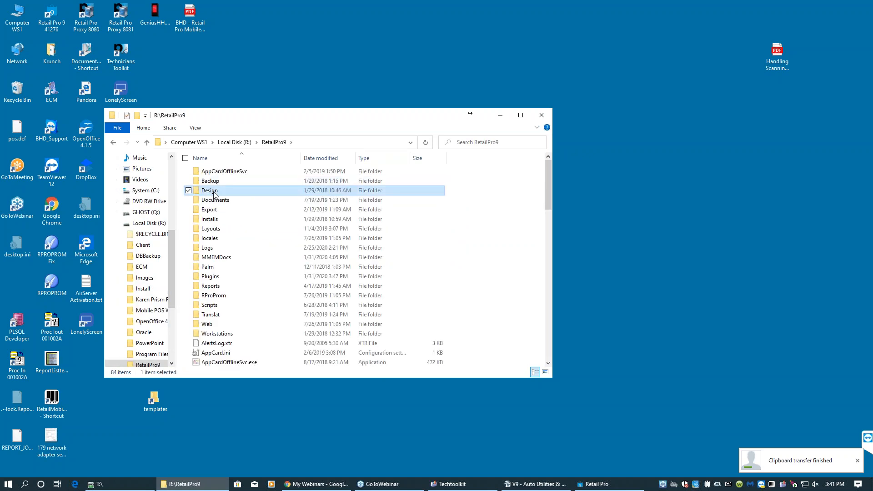
double_click(215, 182)
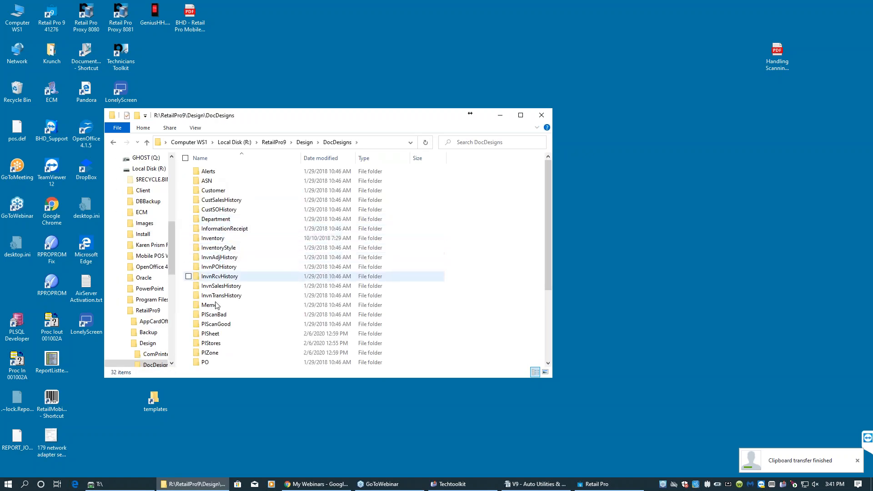
click(214, 326)
scroll(218, 333, down, 4)
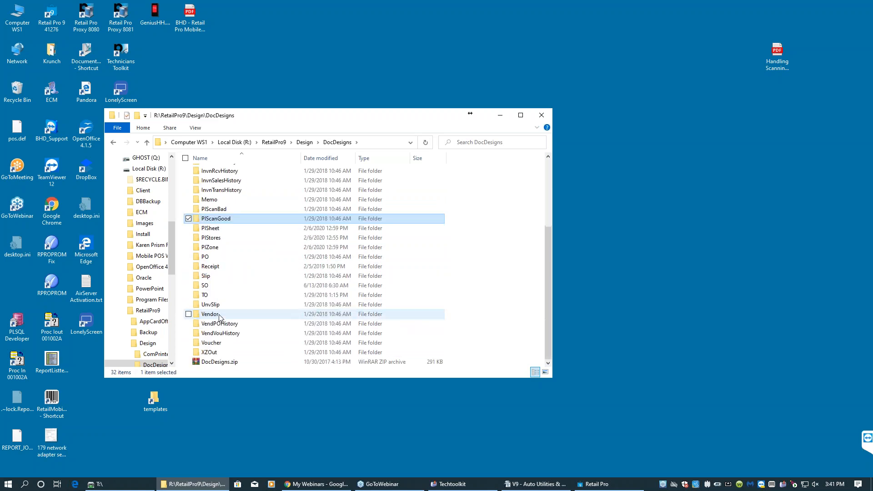
double_click(223, 298)
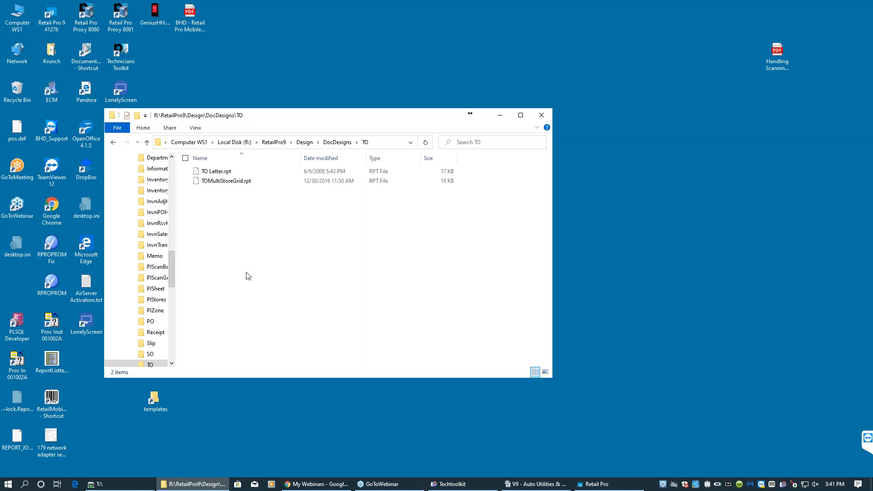
key(ctrl+v)
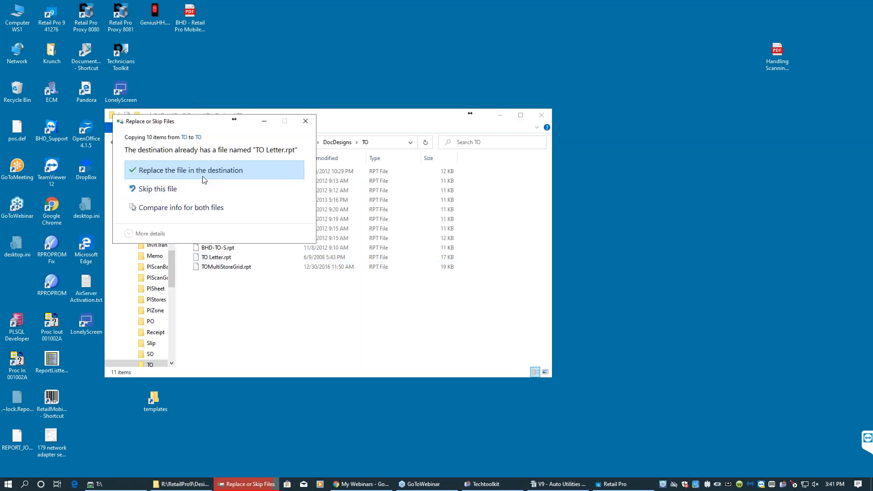
click(203, 178)
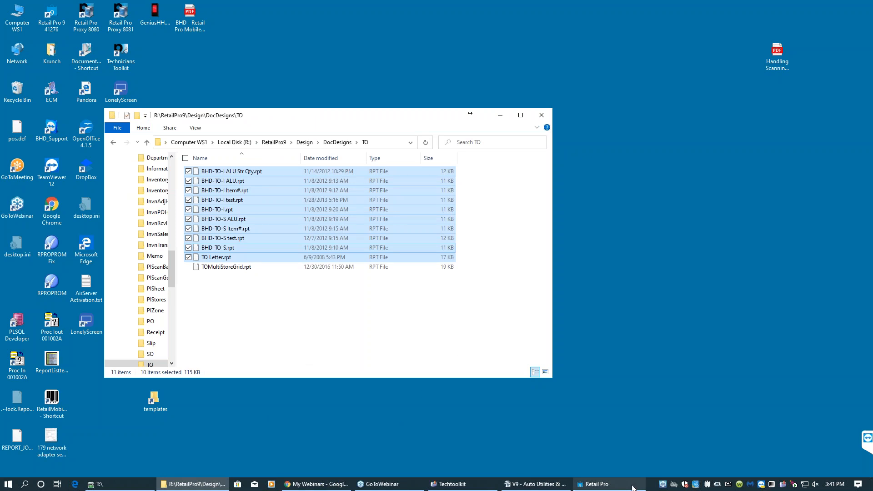
- Return to Retail Pro and preview the transfer order printout for all stores using the BHD-TO-S ALU document
click(630, 486)
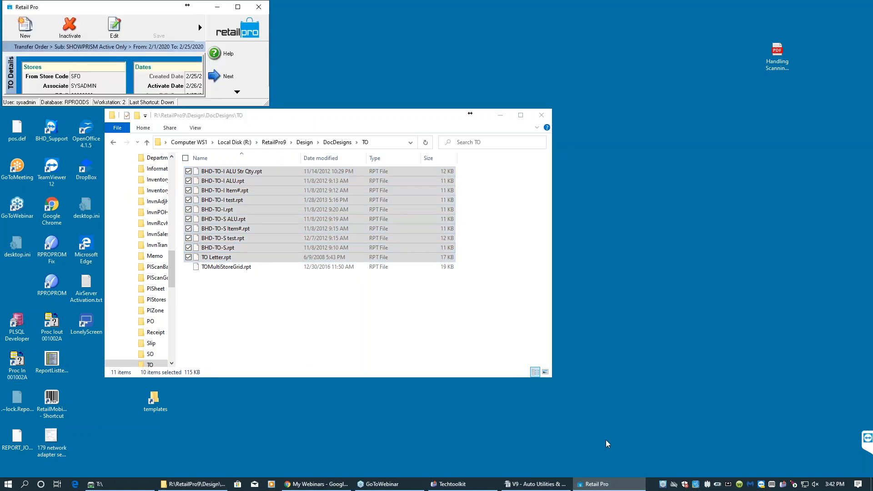
click(238, 7)
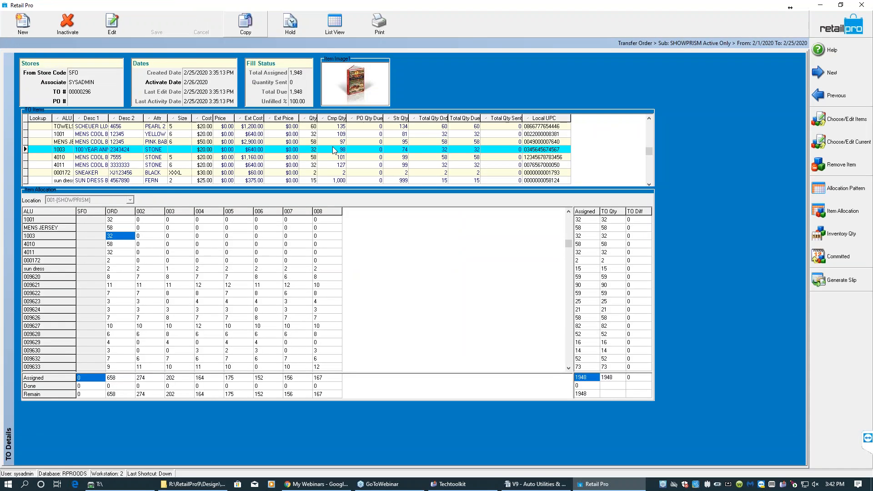
click(379, 22)
click(459, 320)
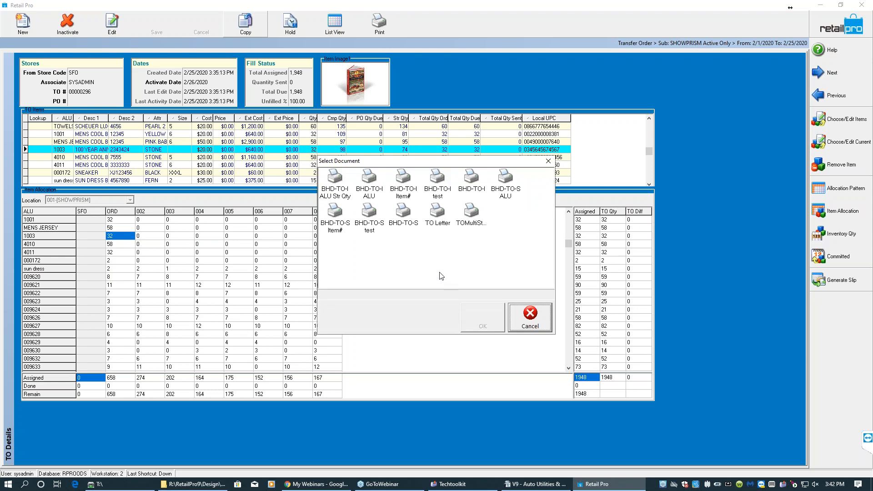
click(501, 194)
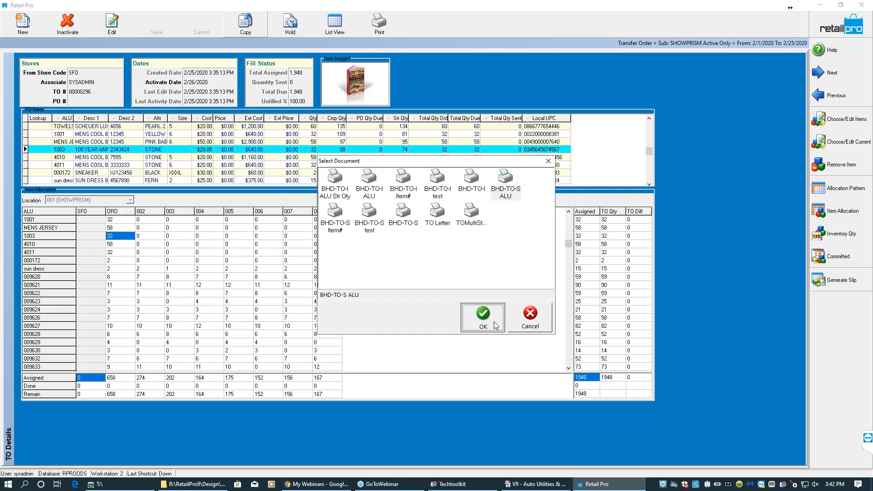
click(496, 325)
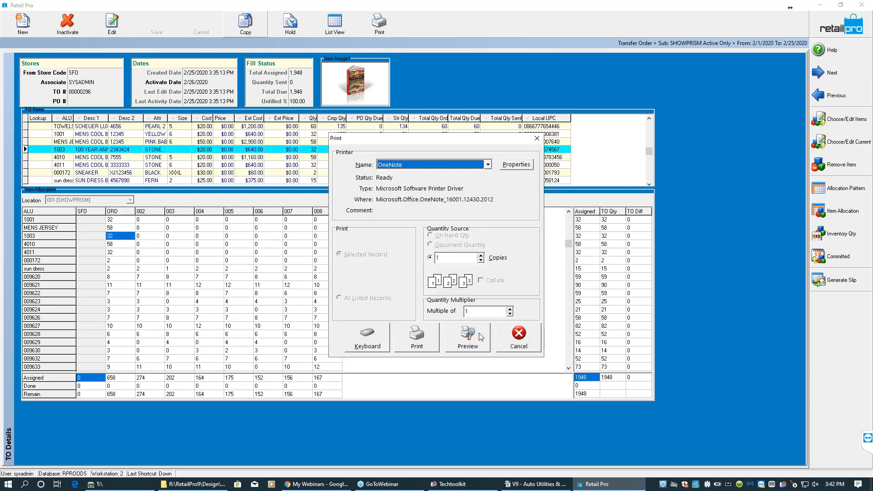
click(485, 331)
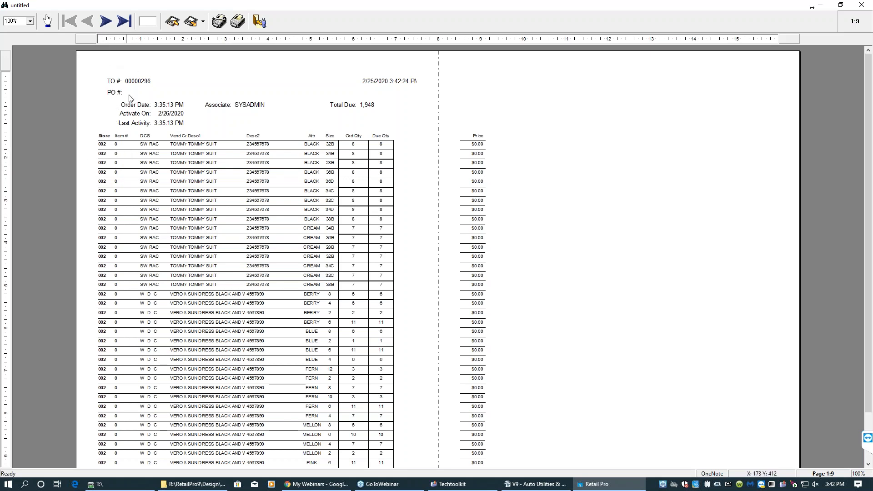
- Page forward in the print preview and close it without saving the report
click(105, 21)
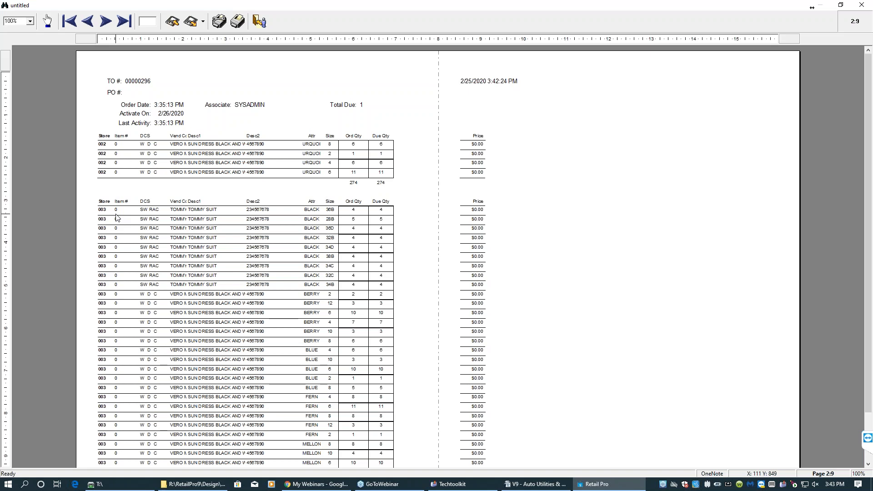
click(267, 22)
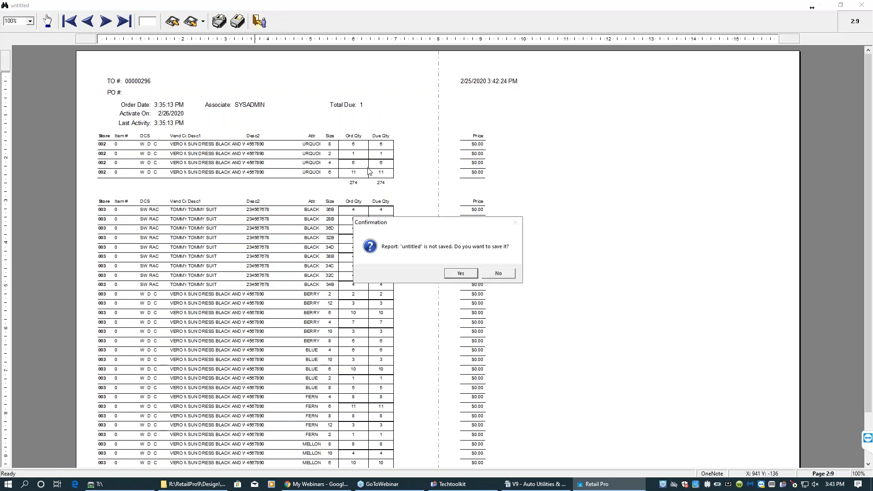
click(497, 274)
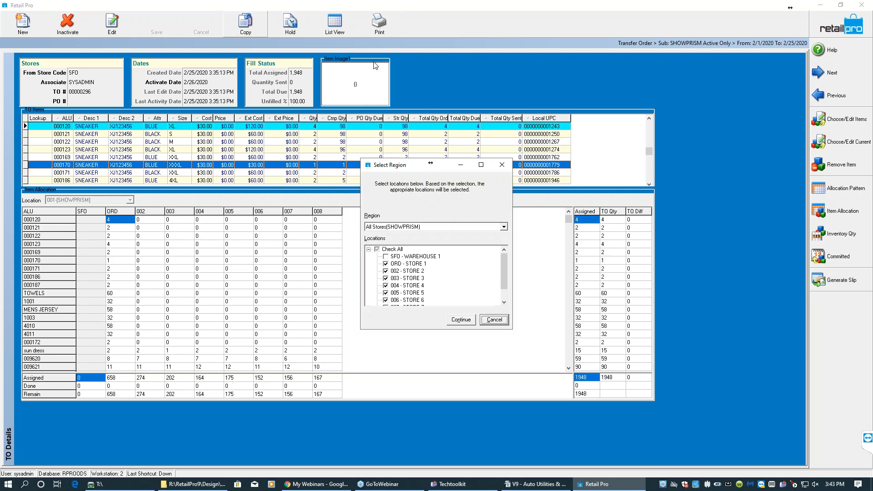
- Preview the transfer order printout for all stores using the BHD-TO-I ALU document
click(464, 319)
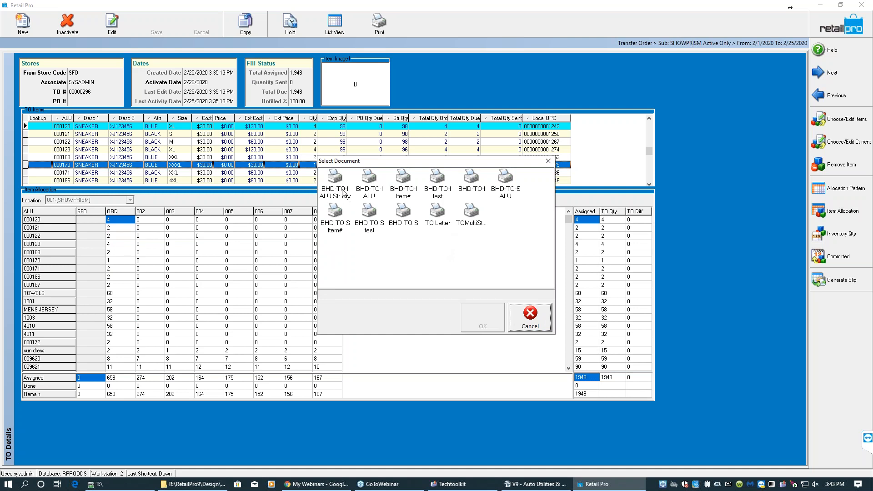
click(370, 194)
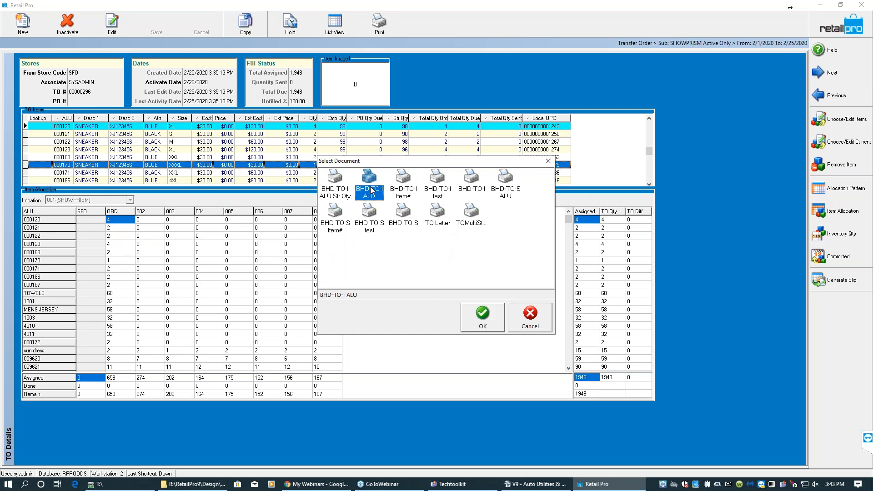
click(486, 325)
click(477, 335)
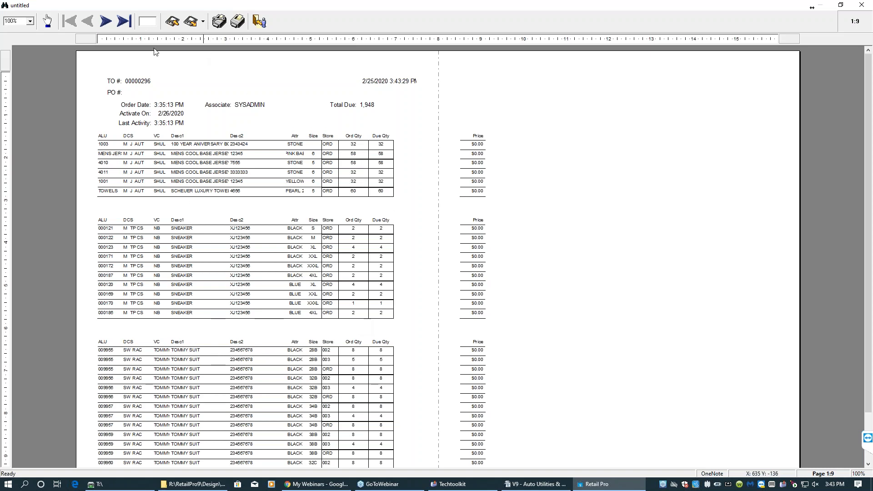
- Review the transfer order preview at 125% zoom, then close it without saving the report
click(30, 24)
click(30, 22)
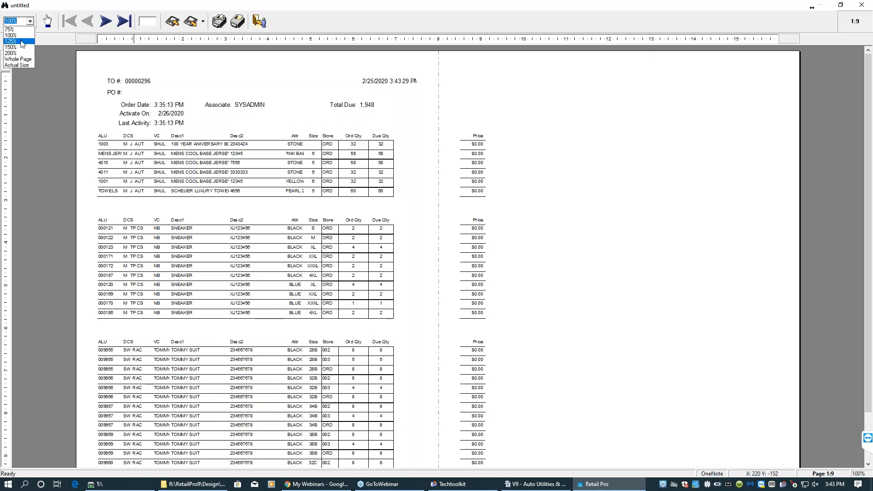
click(20, 44)
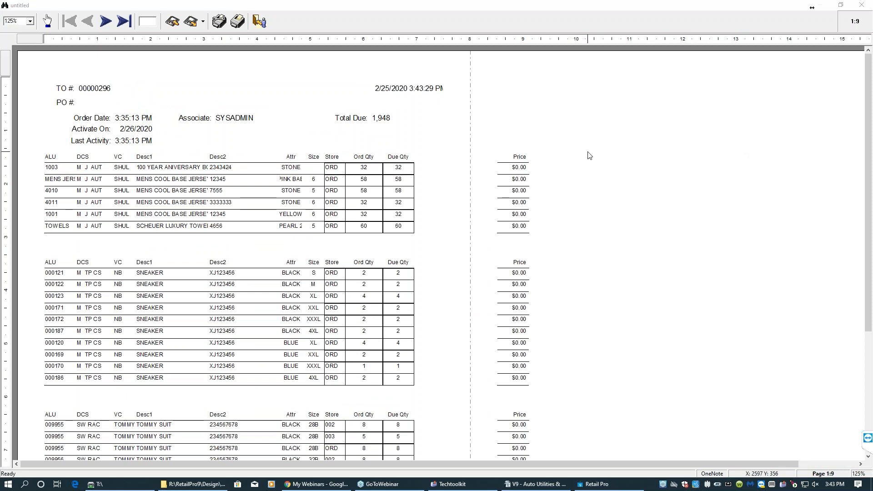
click(569, 378)
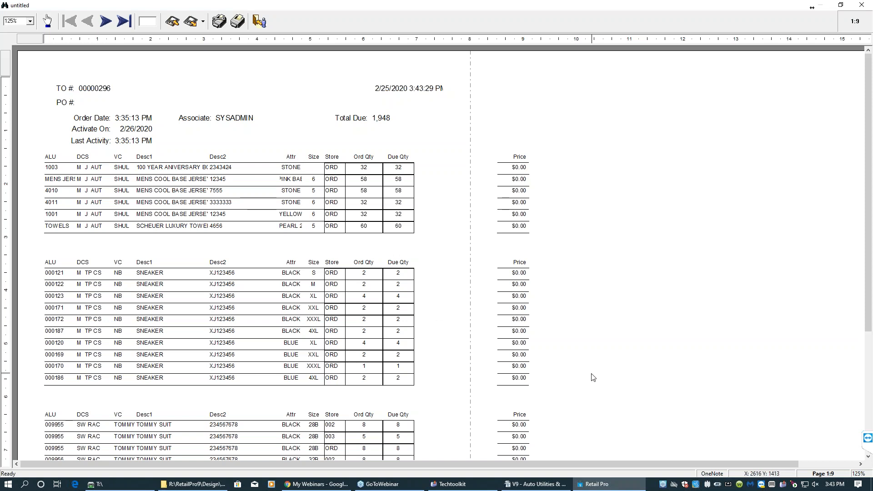
scroll(593, 377, down, 3)
scroll(586, 375, down, 3)
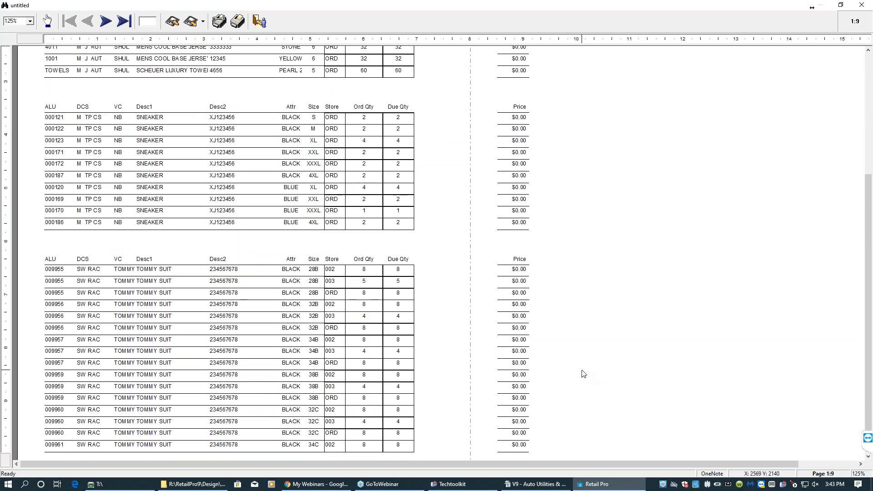
scroll(583, 374, down, 1)
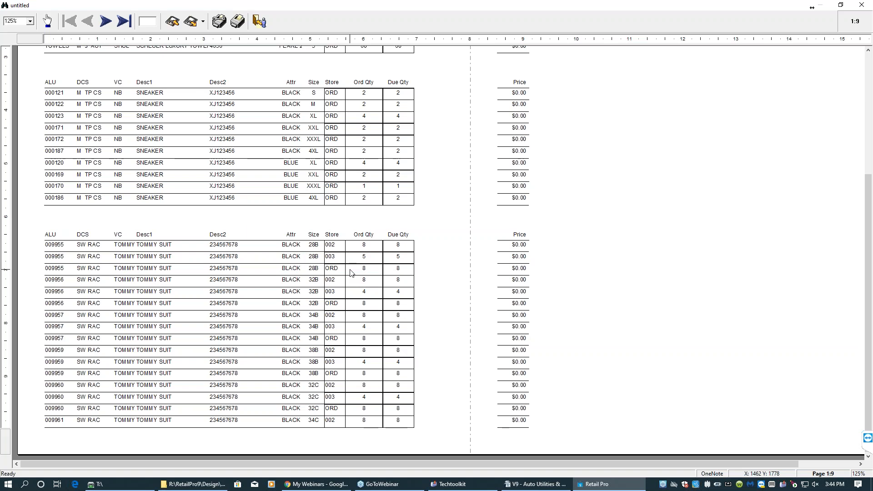
key(alt+F4)
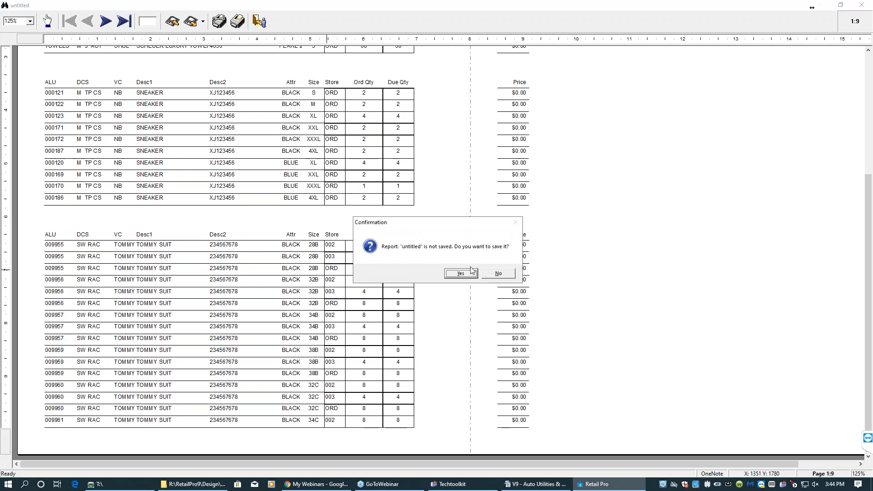
click(504, 274)
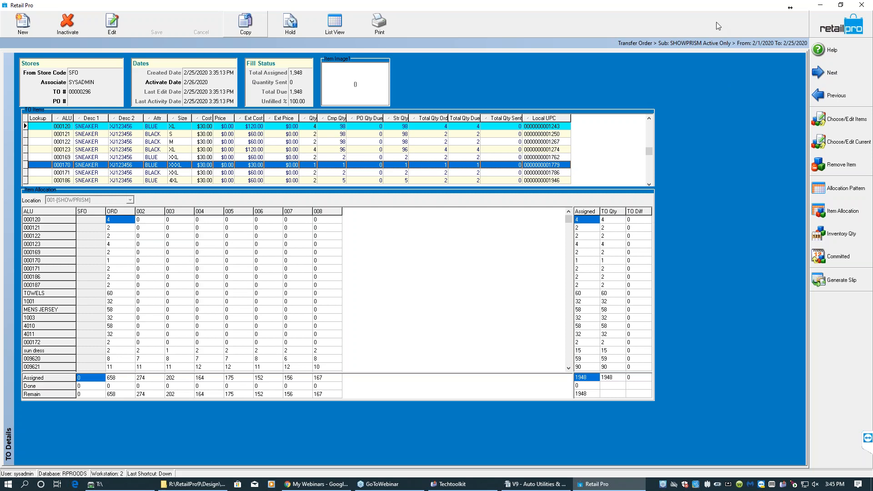
- Set the sun dress allocation for store 003 to 2 in the transfer order
click(840, 4)
drag(267, 104, 738, 463)
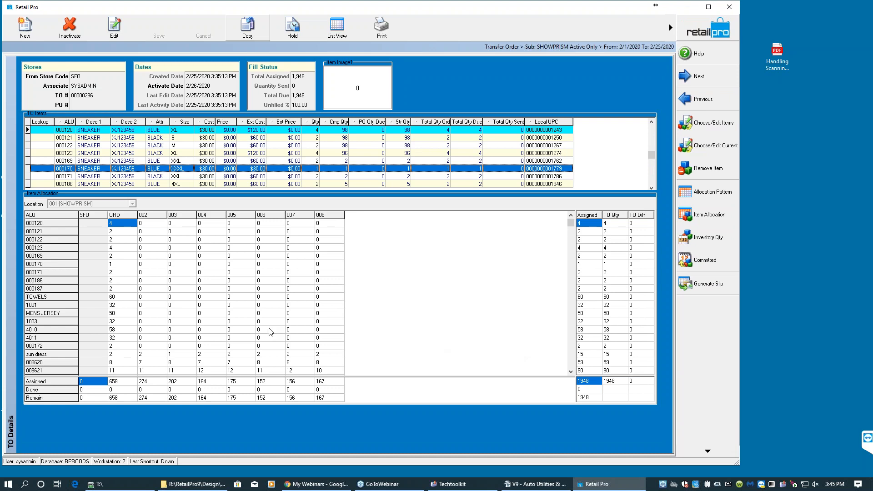
click(182, 354)
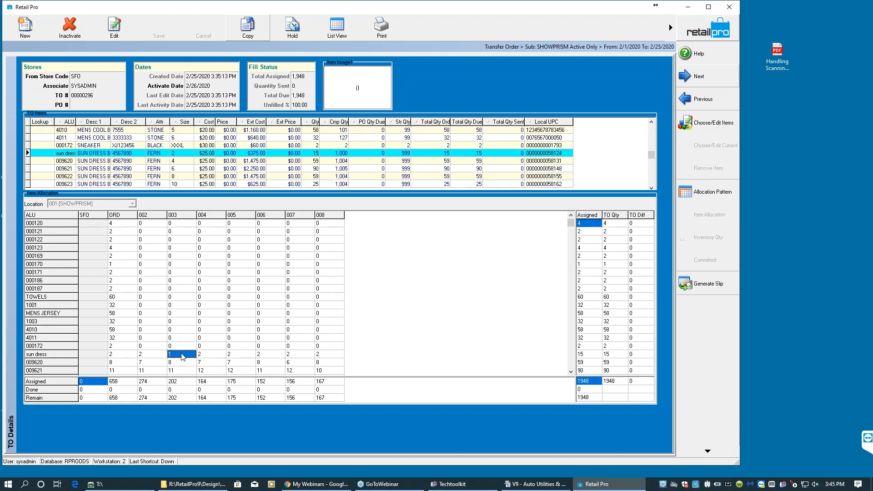
text(2)
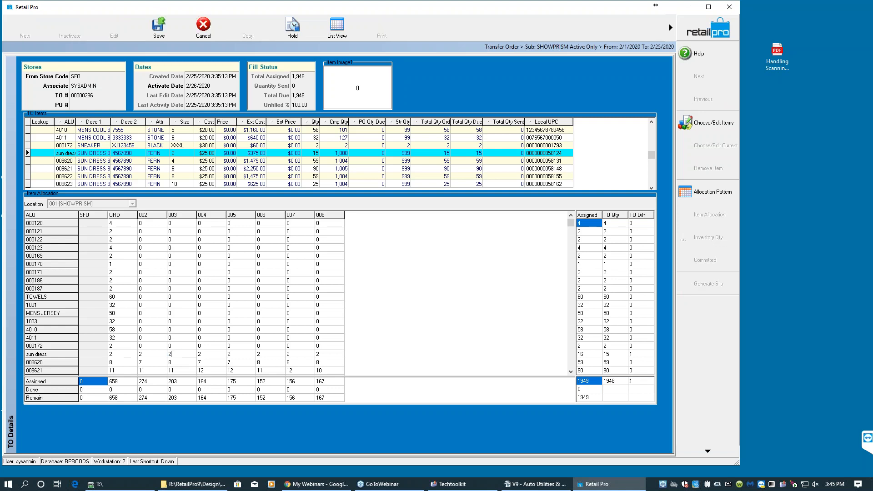
key(Return)
- Set the sun dress allocation for store 005 to 1 and save the transfer order
key(Right)
key(Right)
text(1)
key(Right)
key(Left)
key(Left)
key(Left)
key(Left)
key(Left)
key(Right)
key(Right)
key(Right)
key(Right)
key(Right)
key(Left)
key(Down)
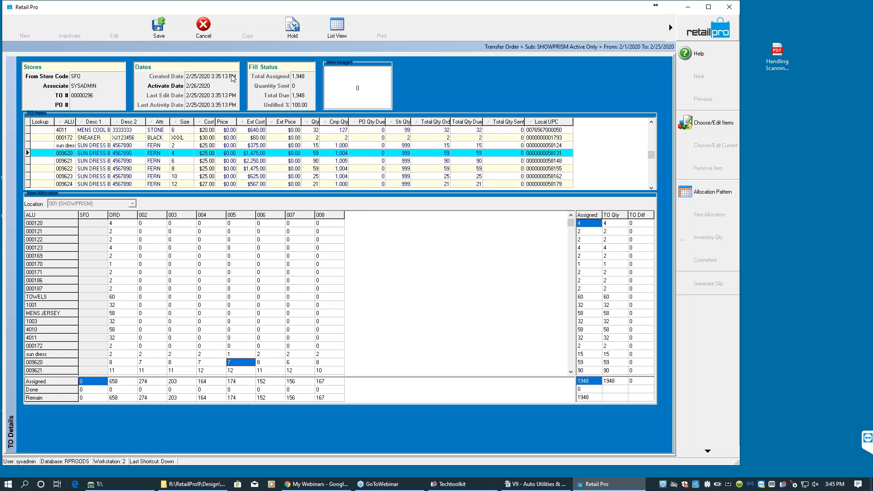
click(171, 34)
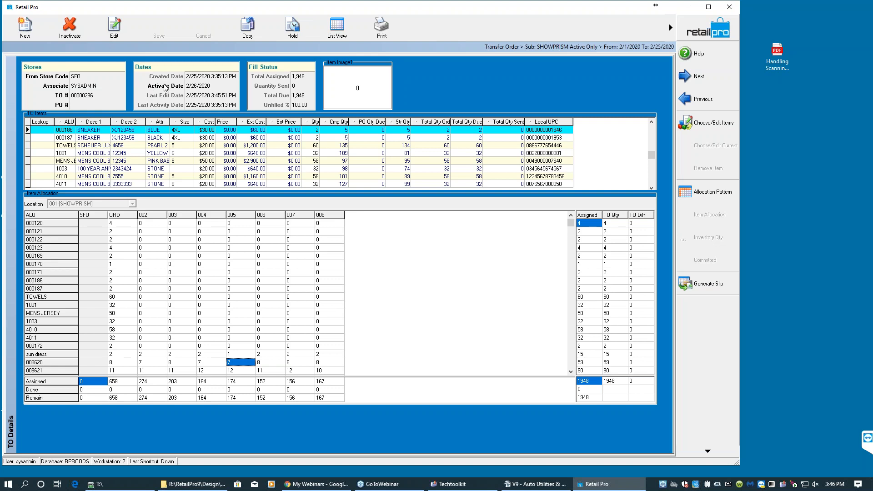
- Select the transfer order number and close the transfer order window
double_click(91, 96)
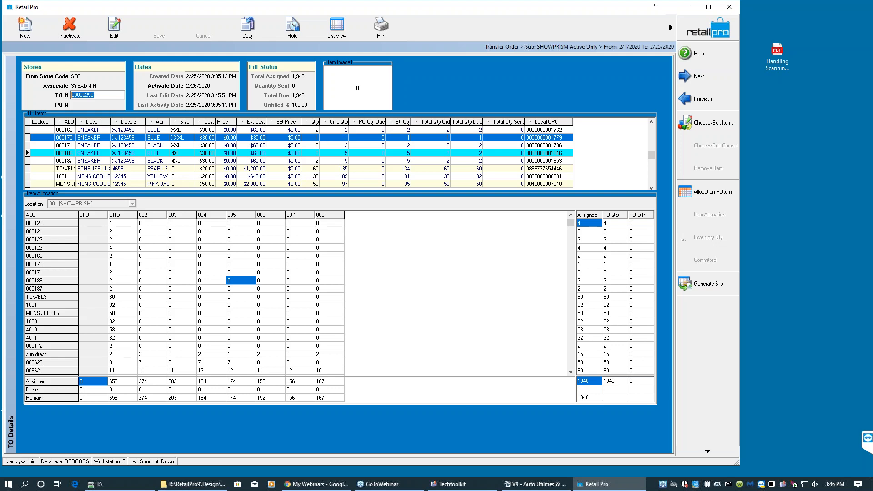
right_click(78, 93)
click(90, 96)
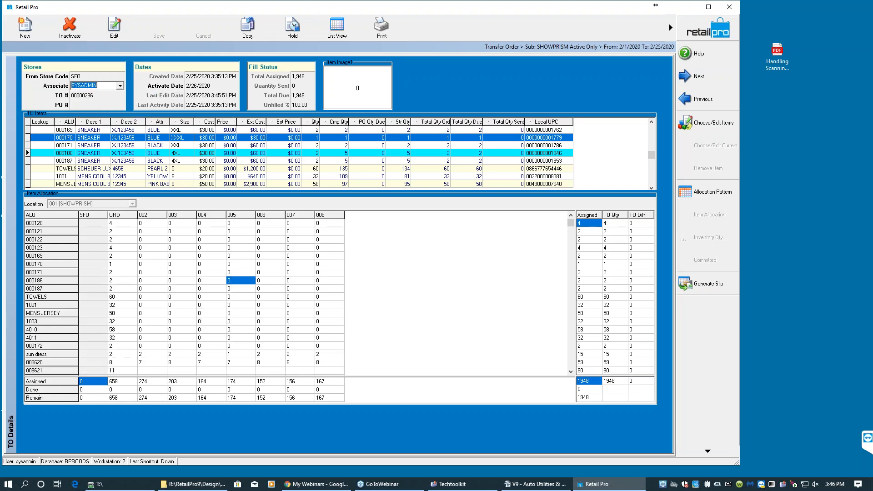
click(89, 96)
right_click(90, 96)
click(90, 96)
double_click(89, 96)
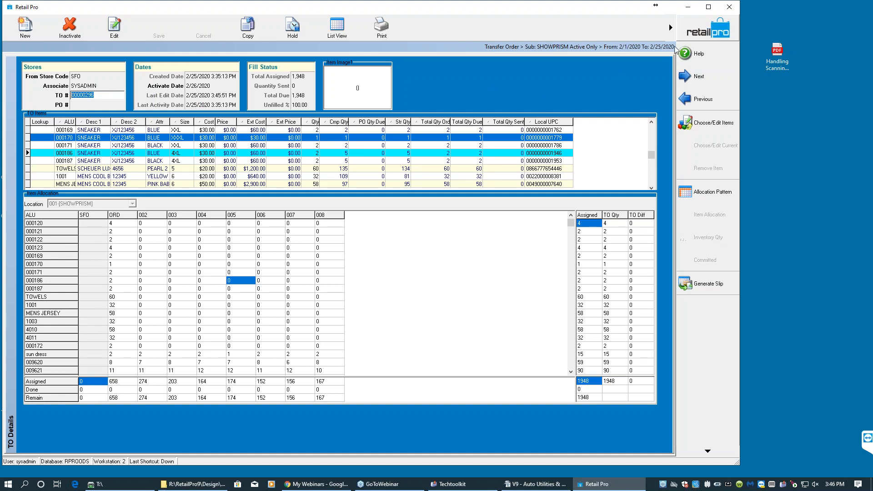
click(670, 28)
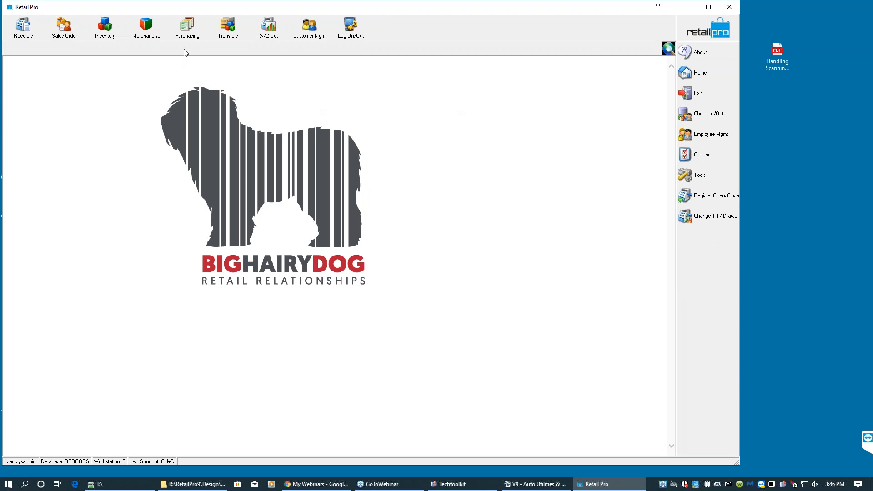
click(228, 27)
click(242, 52)
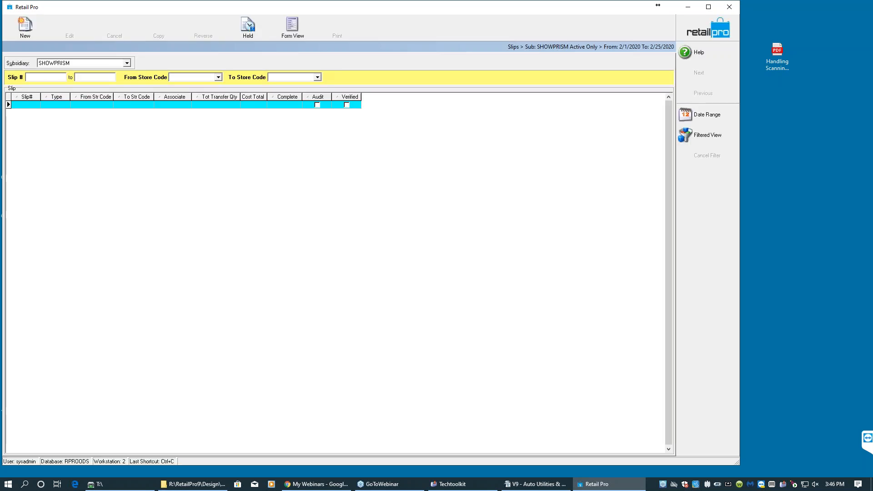
click(26, 34)
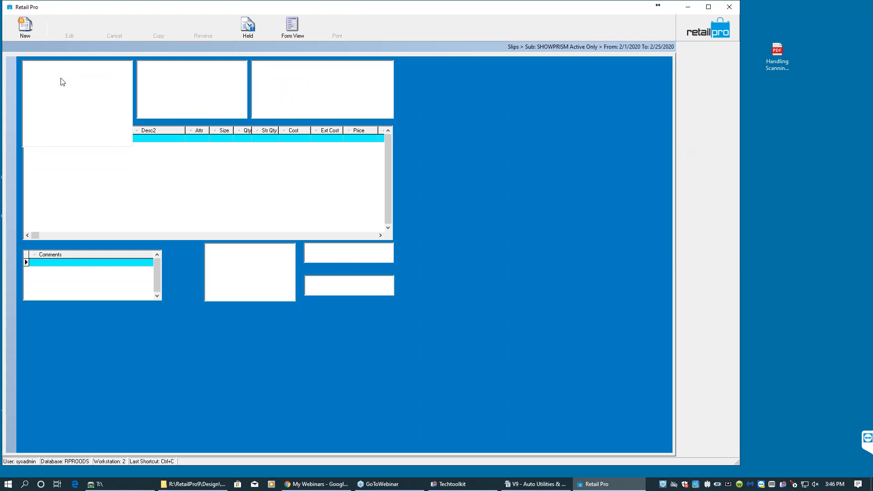
click(99, 113)
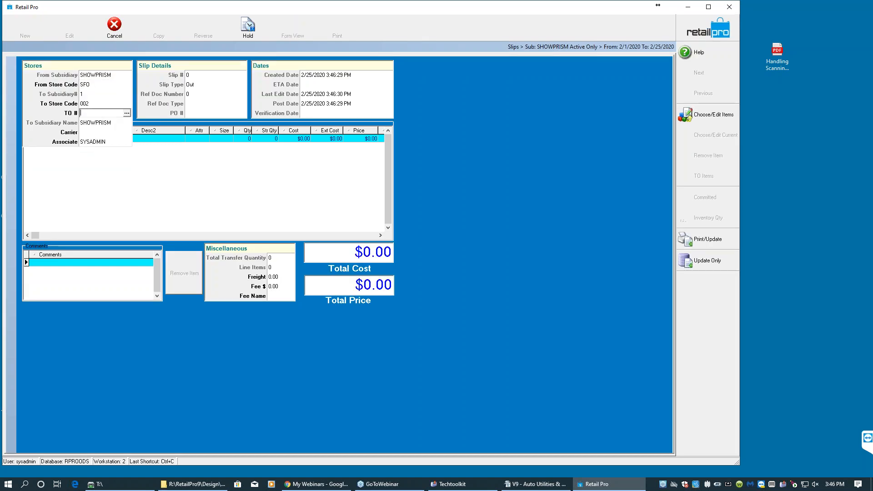
text(00000396)
key(Tab)
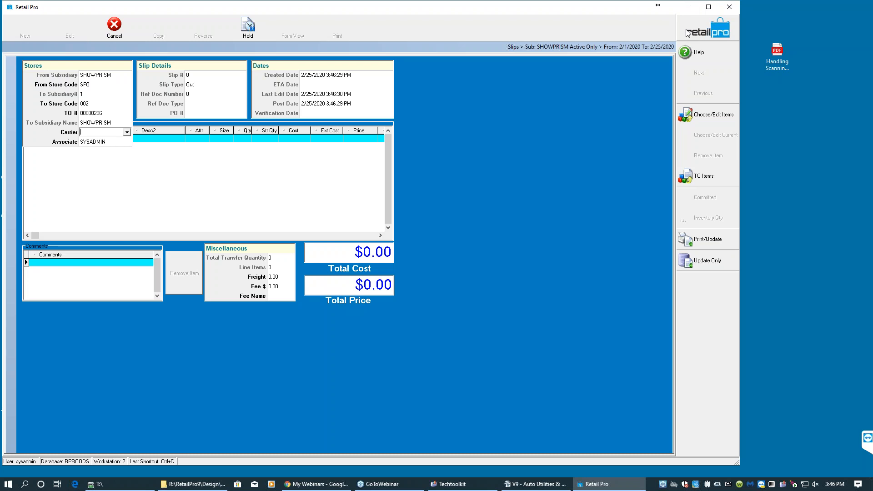
key(Escape)
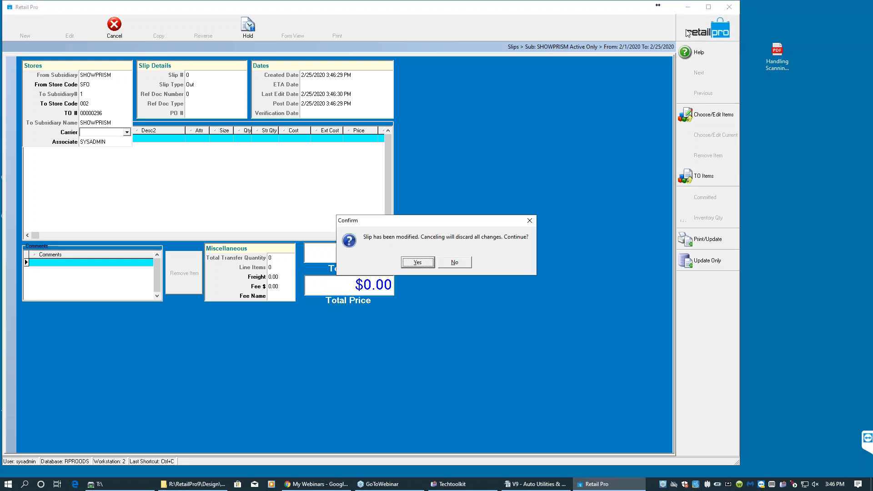
click(417, 263)
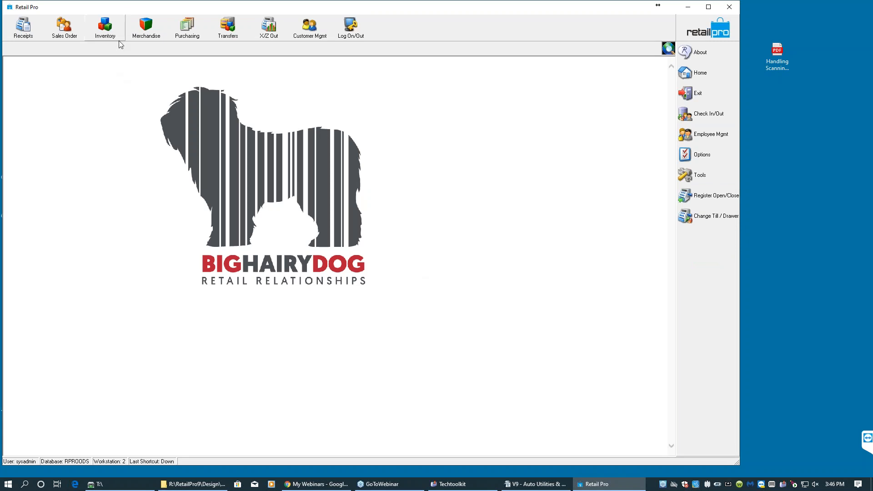
- Generate a slip from transfer order 00000296 without printing the order, keeping the option to print each slip
click(226, 29)
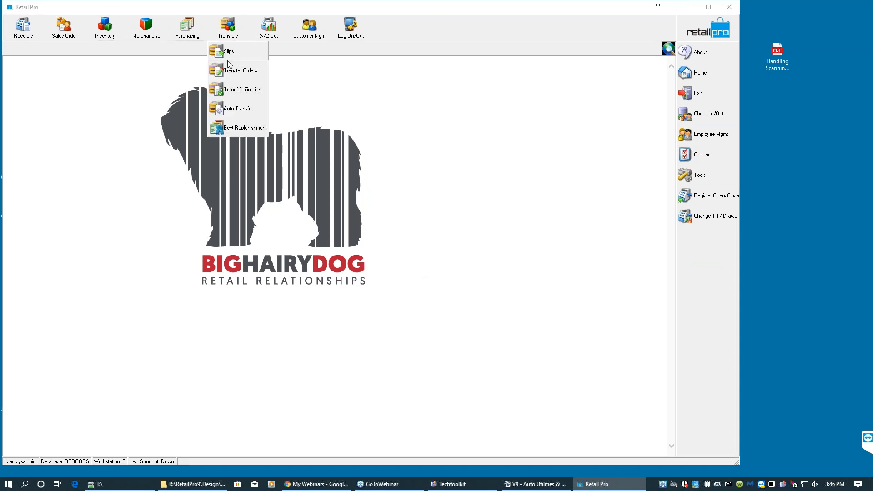
click(233, 70)
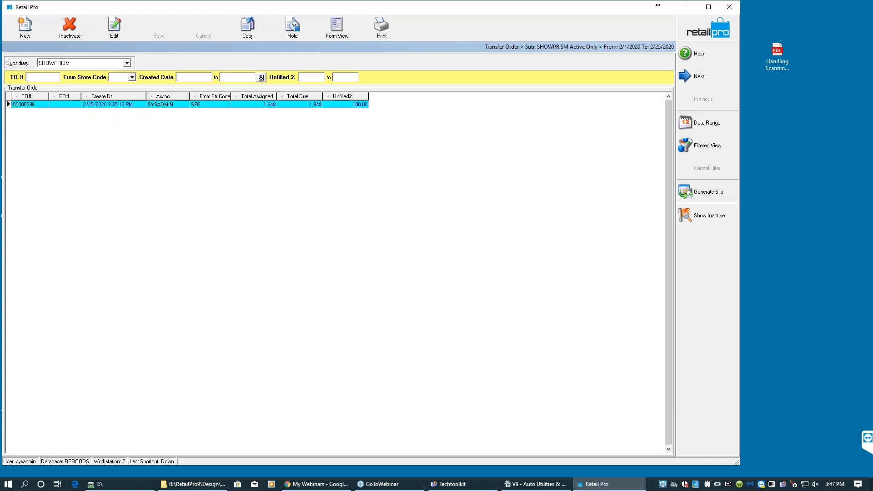
click(698, 193)
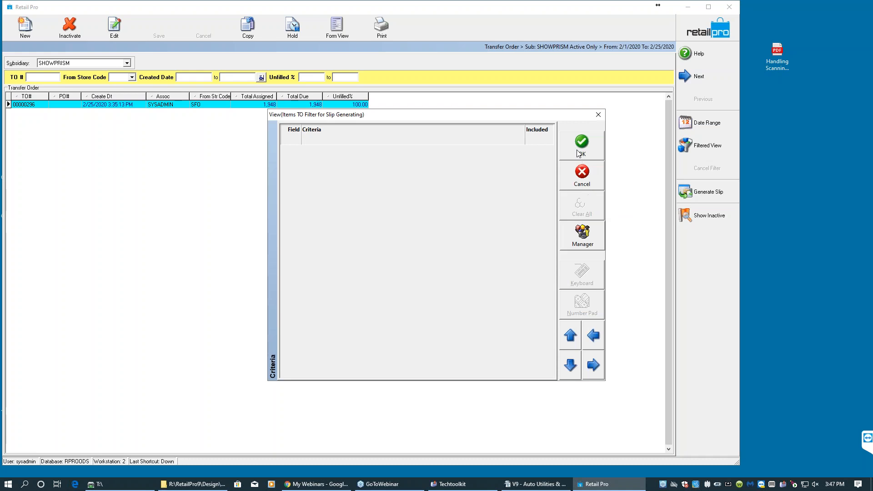
click(578, 153)
click(474, 320)
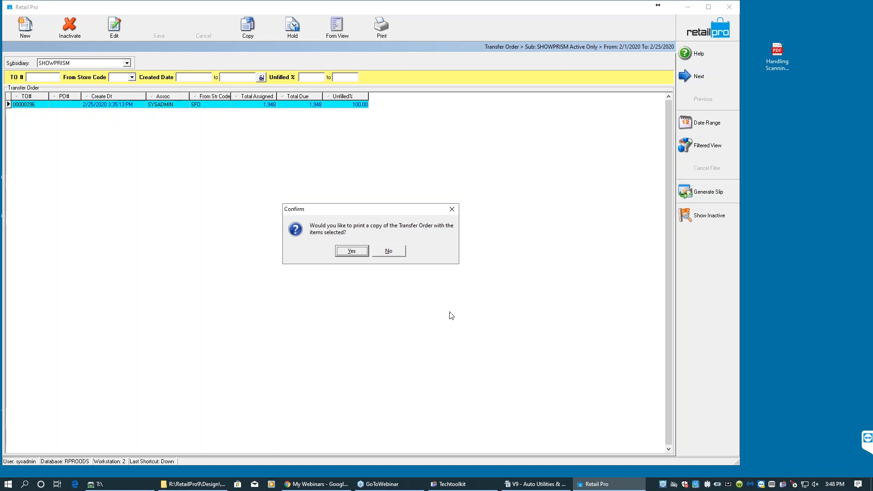
click(396, 251)
click(396, 254)
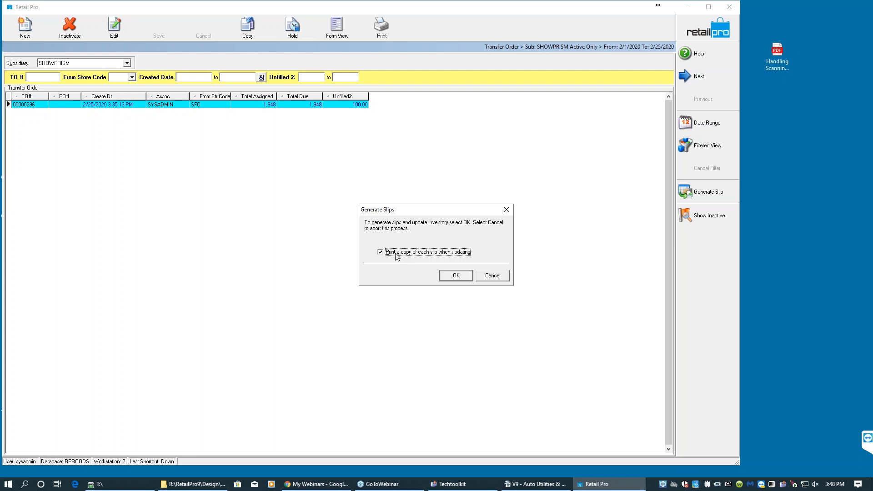
click(453, 275)
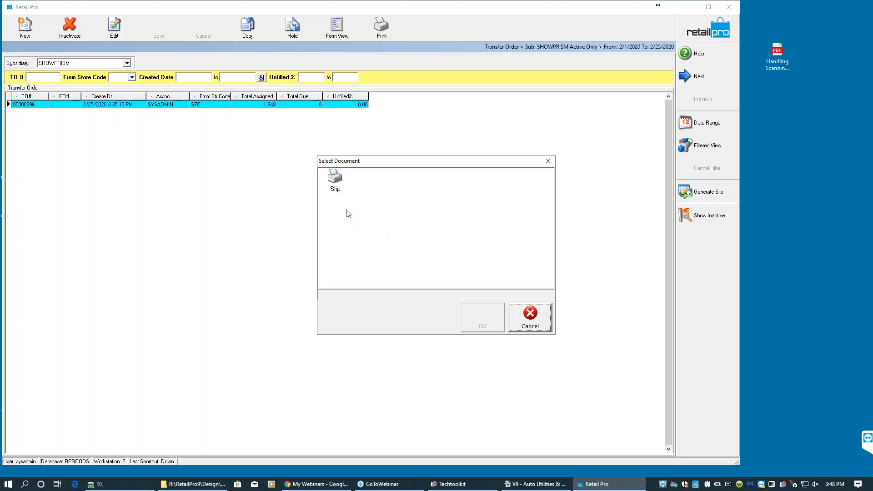
- Preview the generated slip printout with the Slip document and close it without saving
click(339, 186)
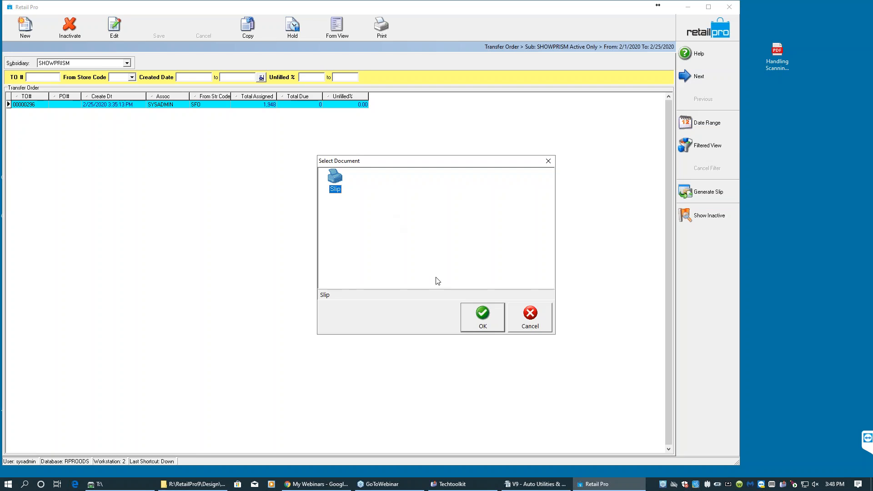
click(484, 315)
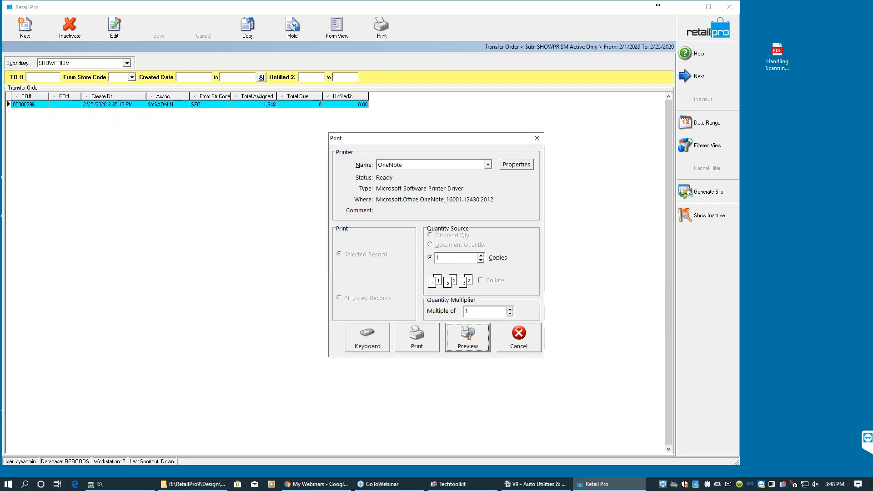
click(487, 342)
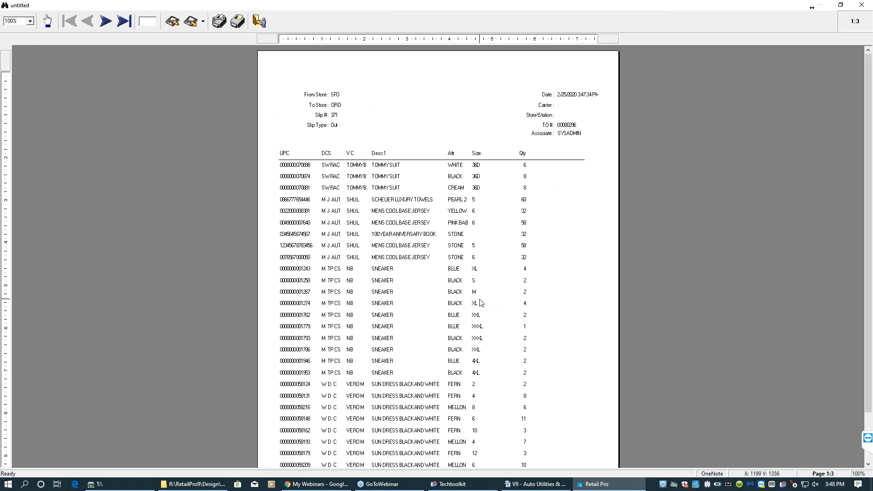
click(260, 21)
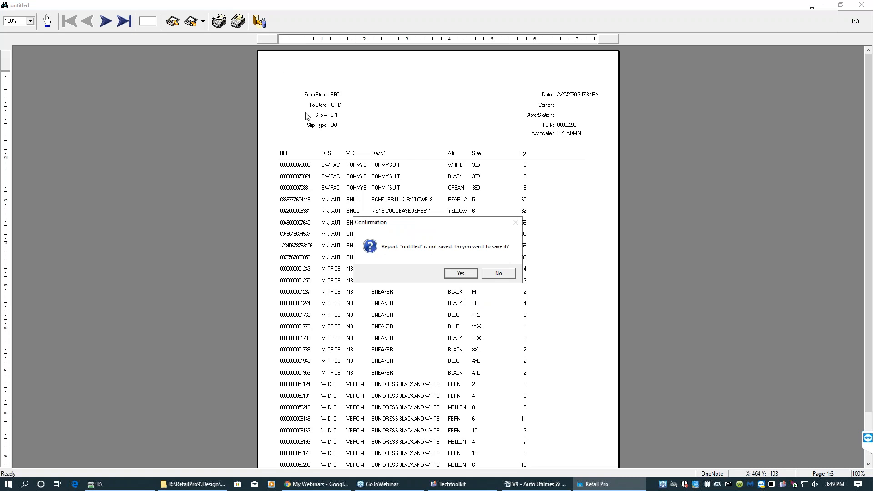
click(494, 274)
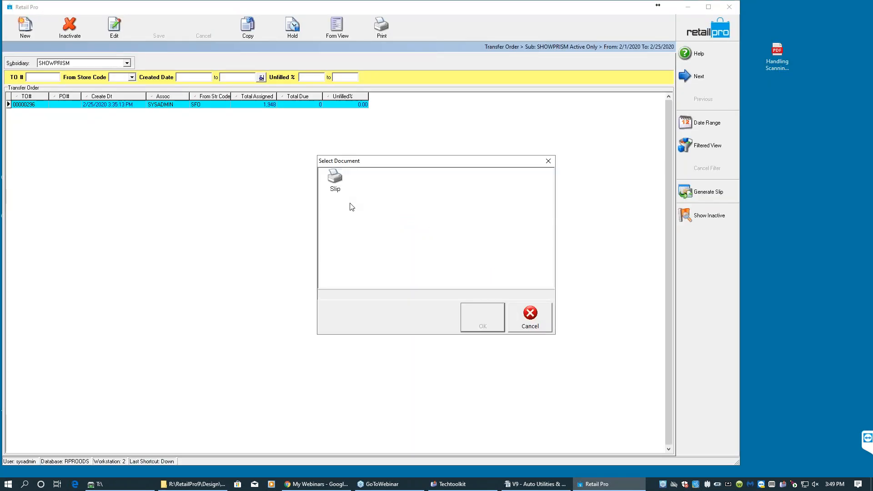
- Preview the slip printout again using the Slip document
click(333, 182)
click(481, 326)
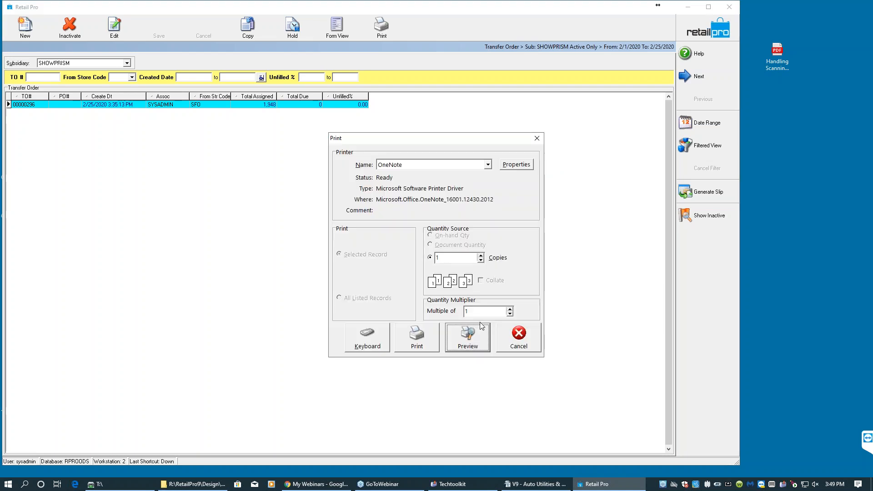
click(476, 337)
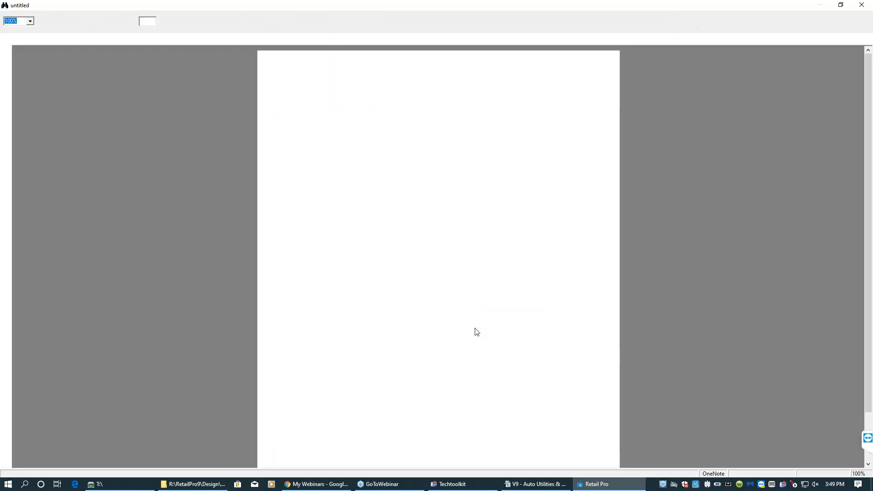
- Close the store 002 slip preview without saving and preview the store 003 slip using the Slip document
key(Escape)
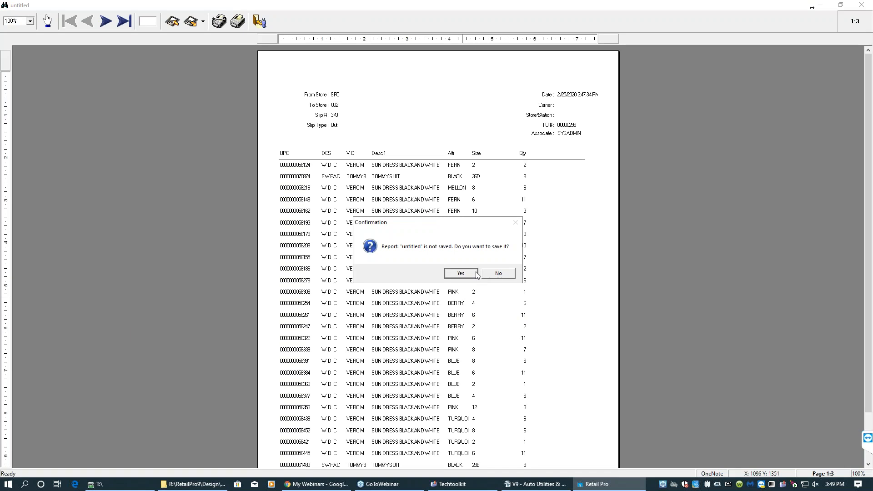
click(491, 274)
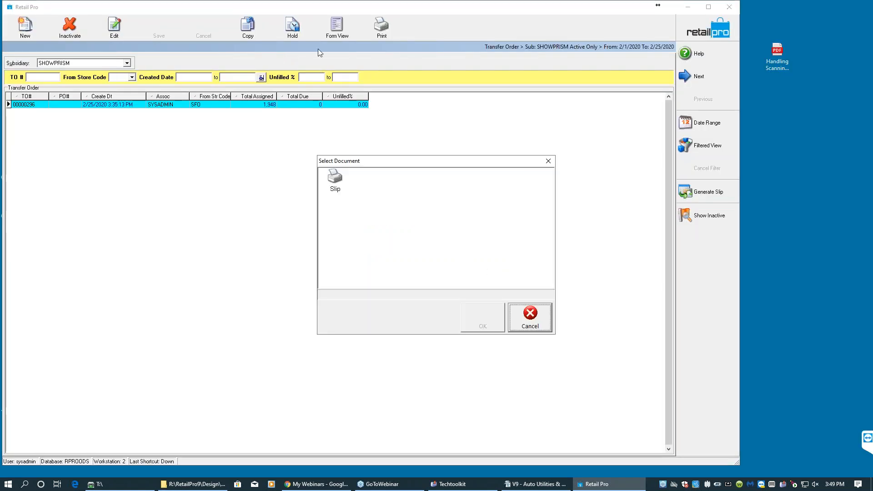
click(340, 184)
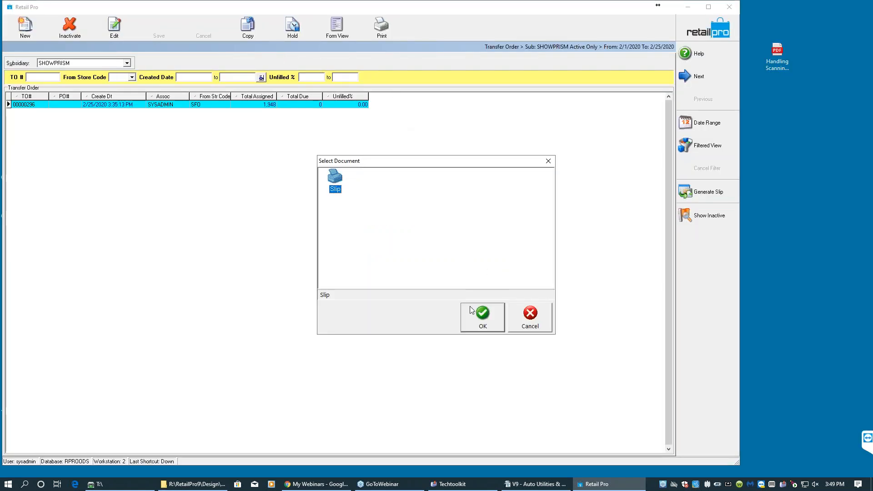
click(499, 327)
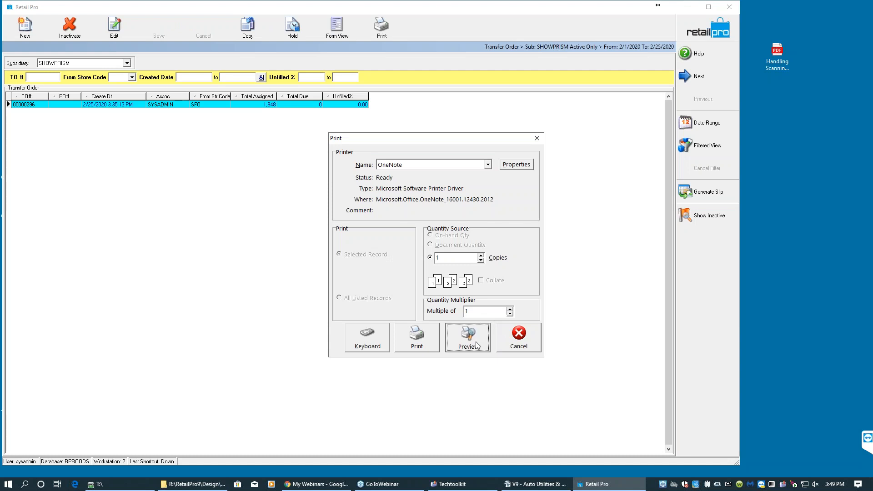
click(468, 338)
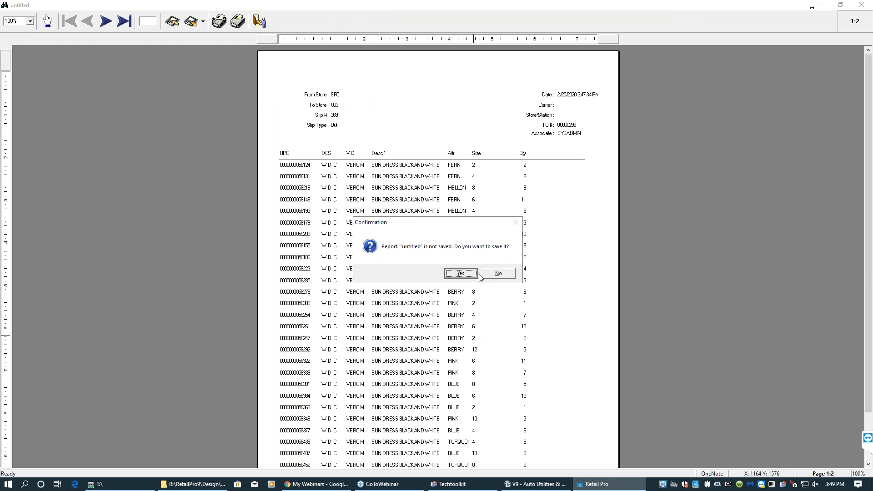
- Close the store 003 slip preview without saving and preview the store 004 slip using the Slip document
click(495, 276)
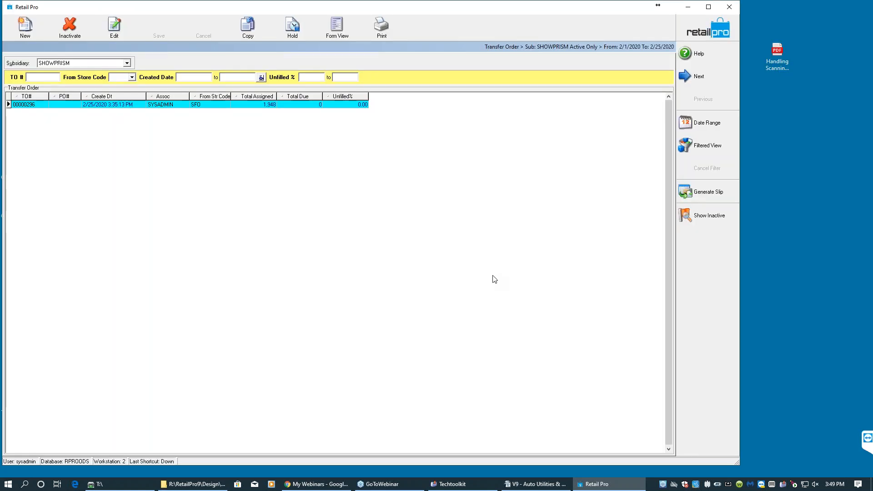
click(335, 179)
click(483, 317)
click(480, 334)
- Close the store 004 slip preview without saving and preview the store 005 slip using the Slip document
key(Escape)
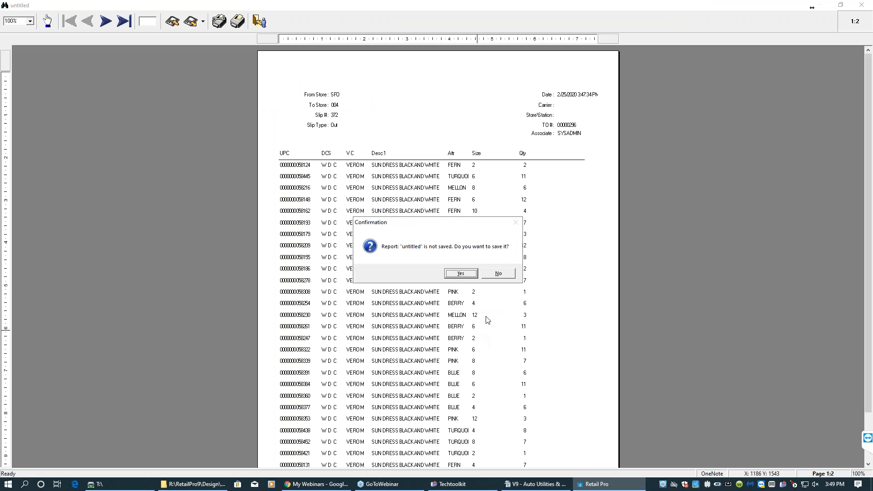
click(497, 274)
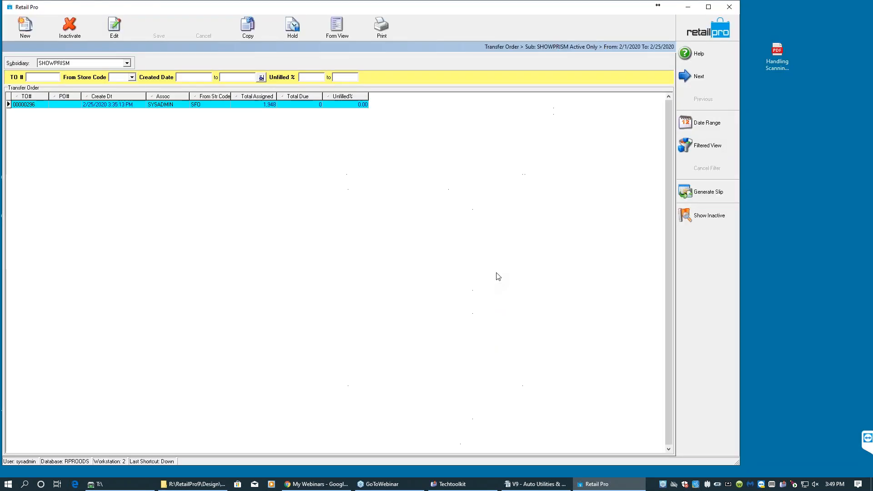
click(334, 186)
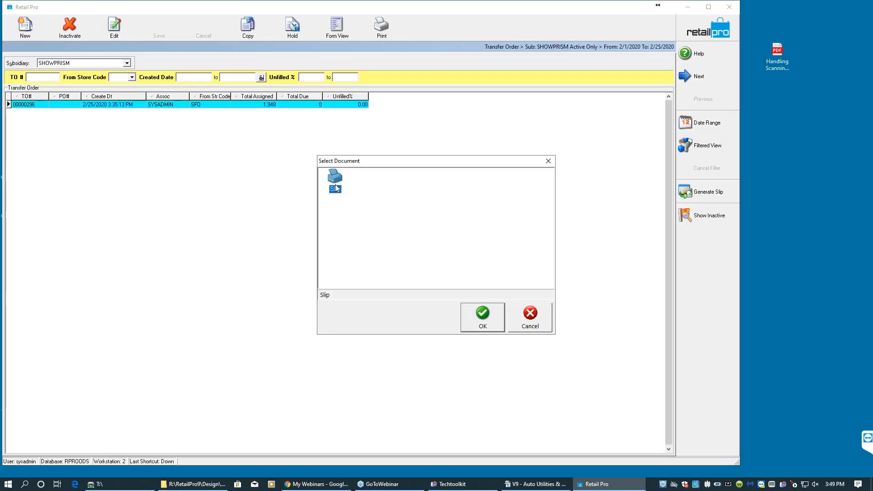
click(477, 316)
click(467, 334)
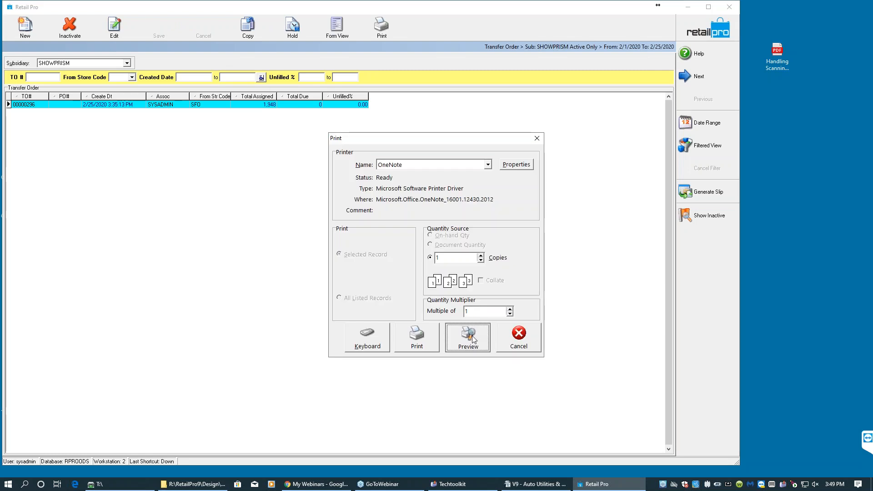
- Close the store 005 slip preview without saving and preview the store 006 slip using the Slip document
key(alt+F4)
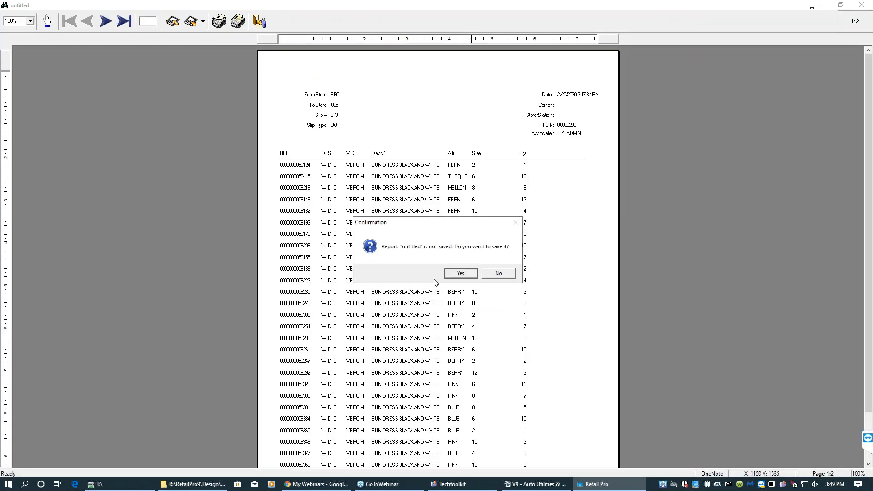
click(498, 274)
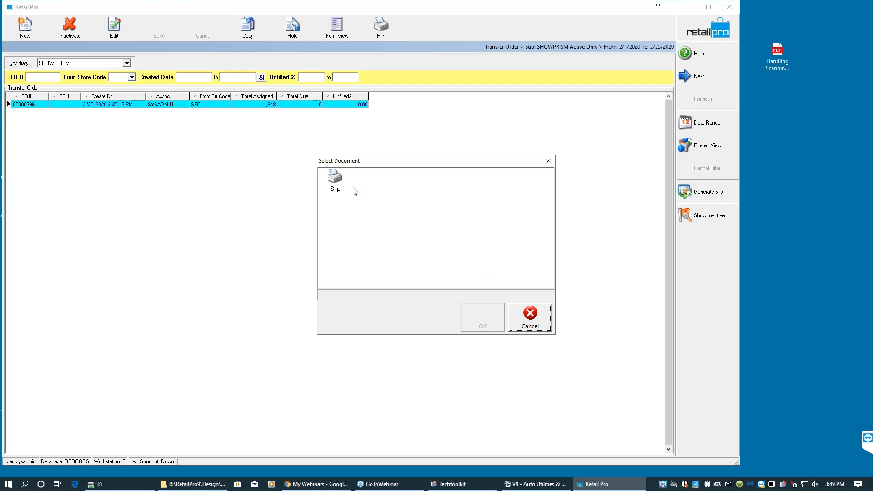
click(337, 184)
click(480, 319)
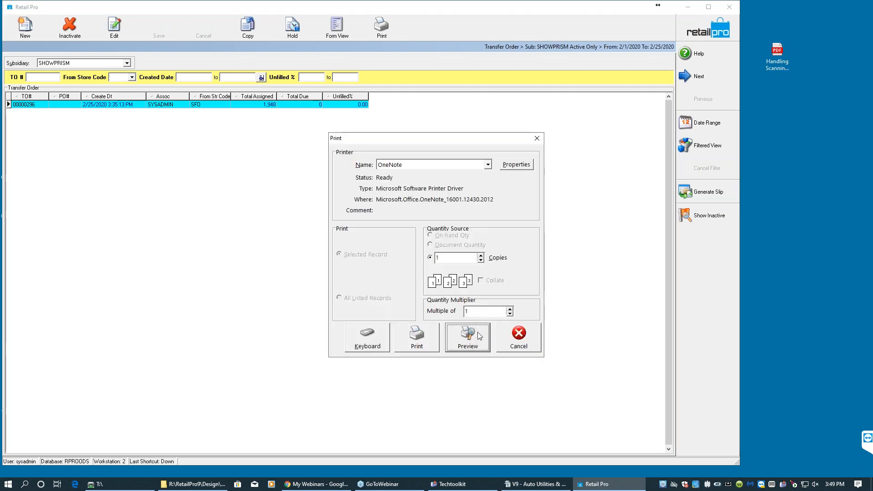
click(479, 335)
- Close the store 006 slip preview without saving and preview the store 007 slip using the Slip document
key(alt+F4)
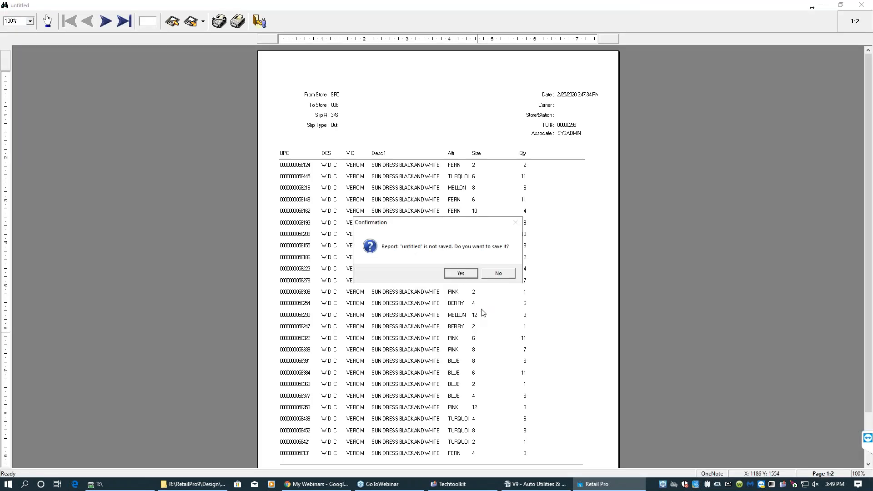
click(499, 274)
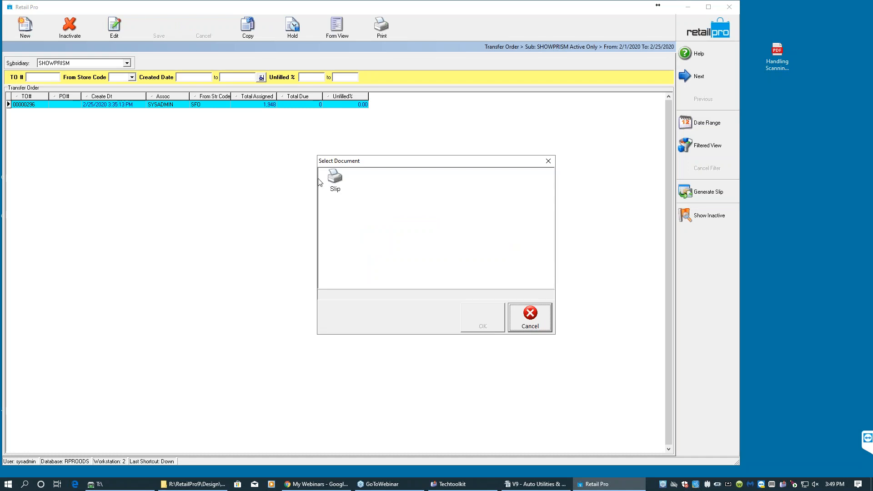
click(334, 180)
click(492, 313)
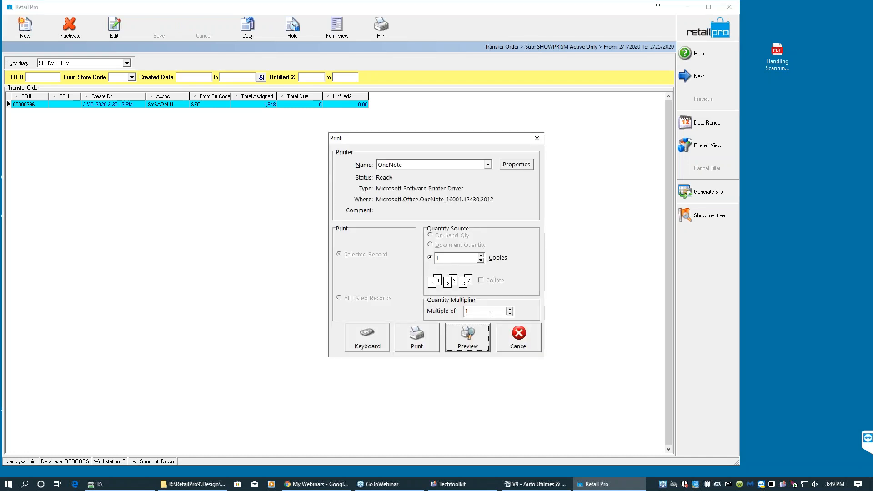
click(477, 334)
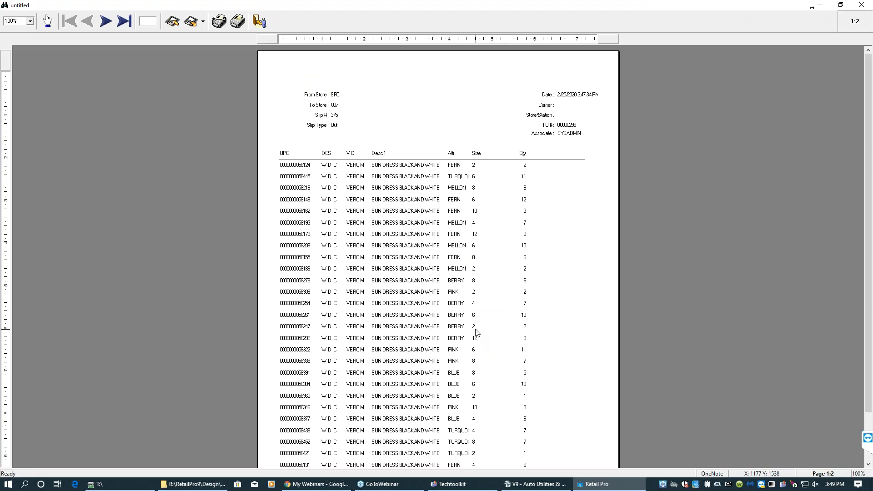
- Close the store 007 slip preview without saving and preview the store 008 slip using the Slip document
key(alt+F4)
click(499, 273)
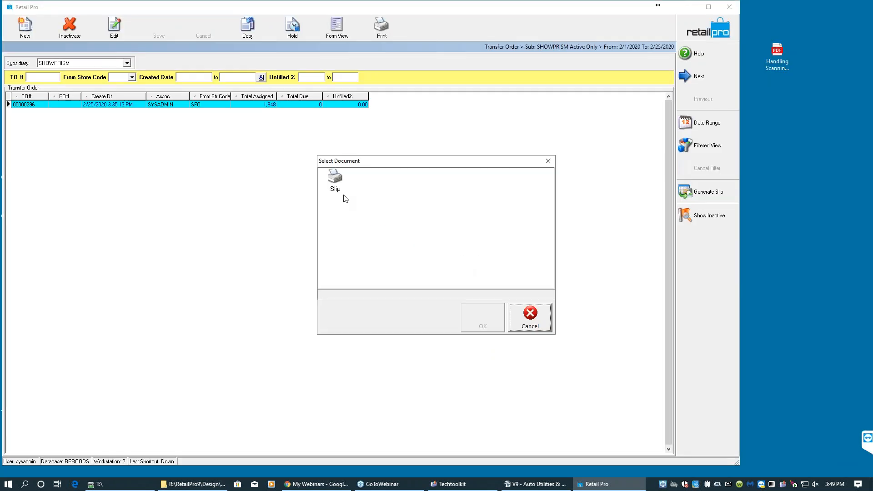
click(335, 181)
click(478, 317)
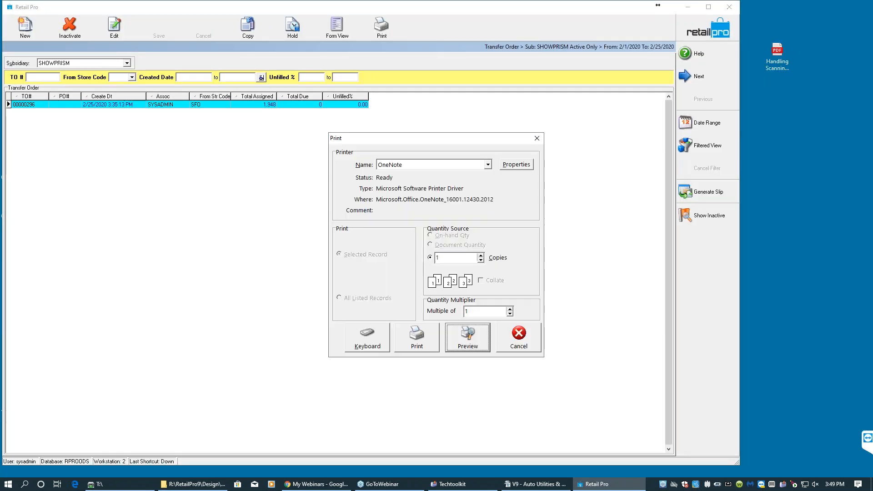
click(475, 337)
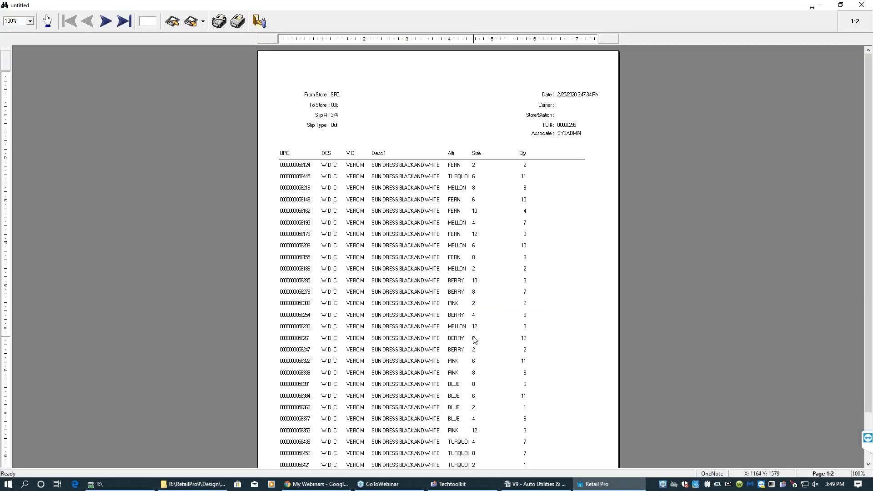
- Close the final slip preview without saving and acknowledge the slip generation message
key(alt+F4)
click(486, 275)
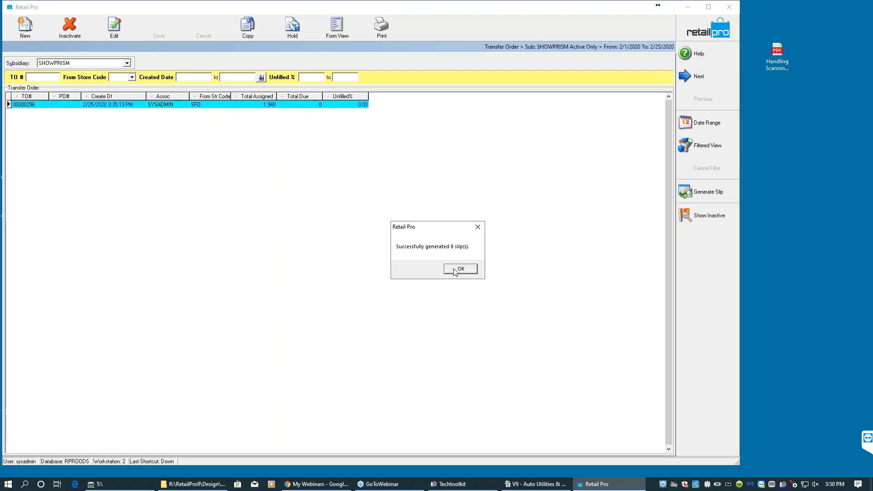
click(459, 269)
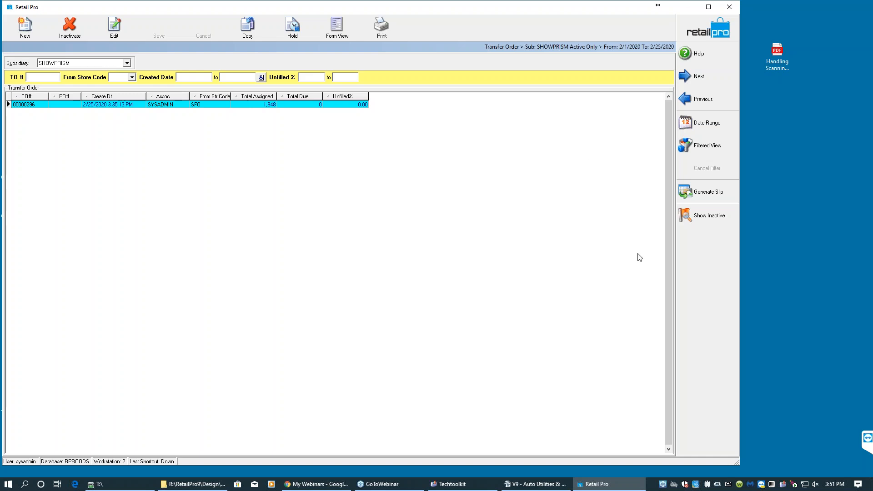
- Close the transfer order list and return to the home screen
click(690, 34)
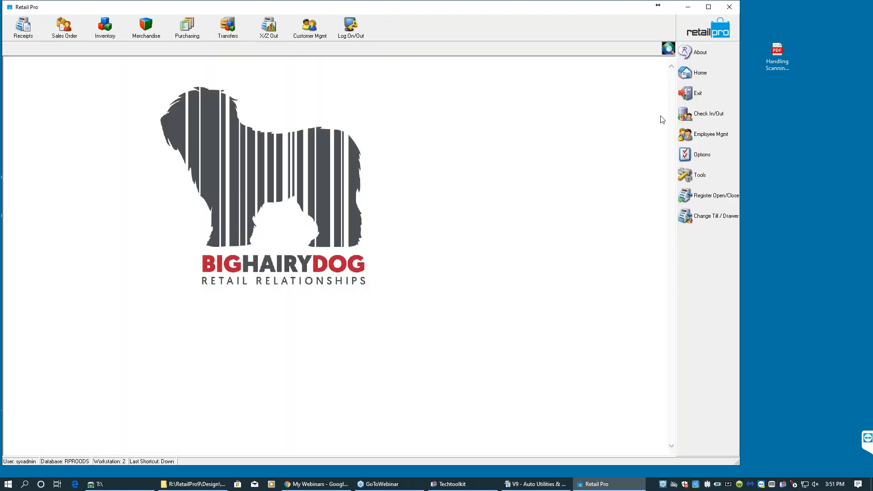
click(317, 484)
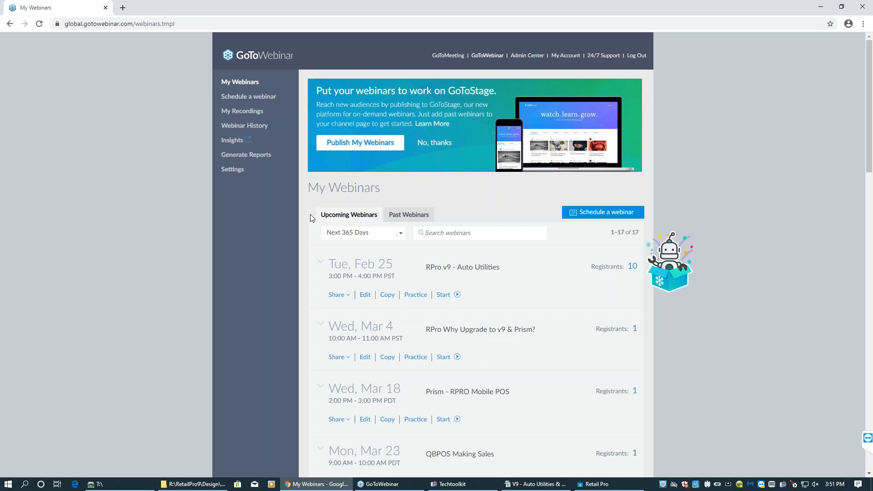
click(824, 8)
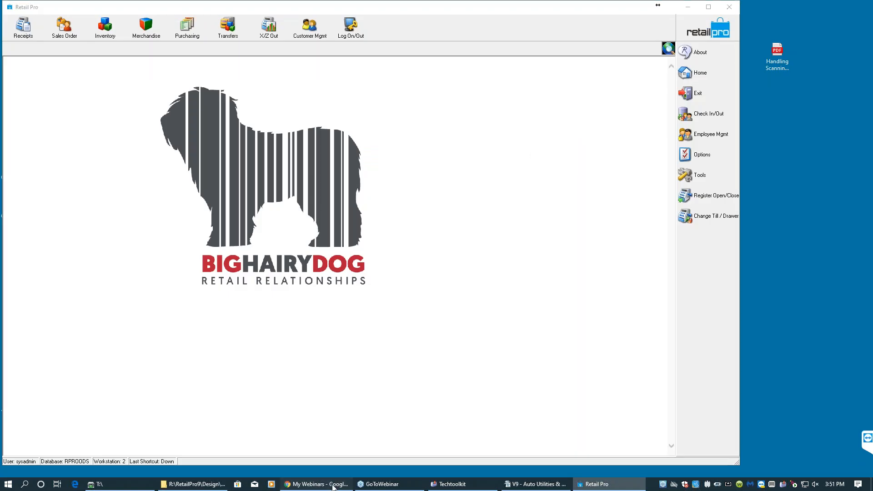
click(333, 487)
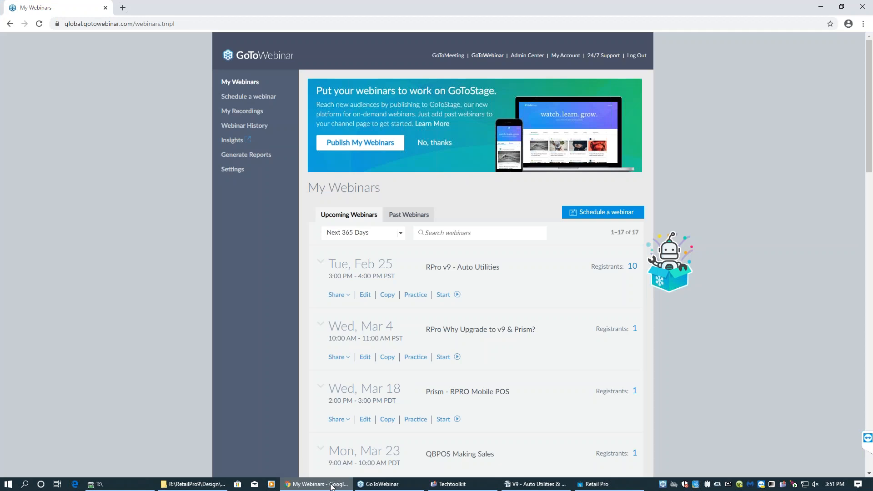
click(819, 7)
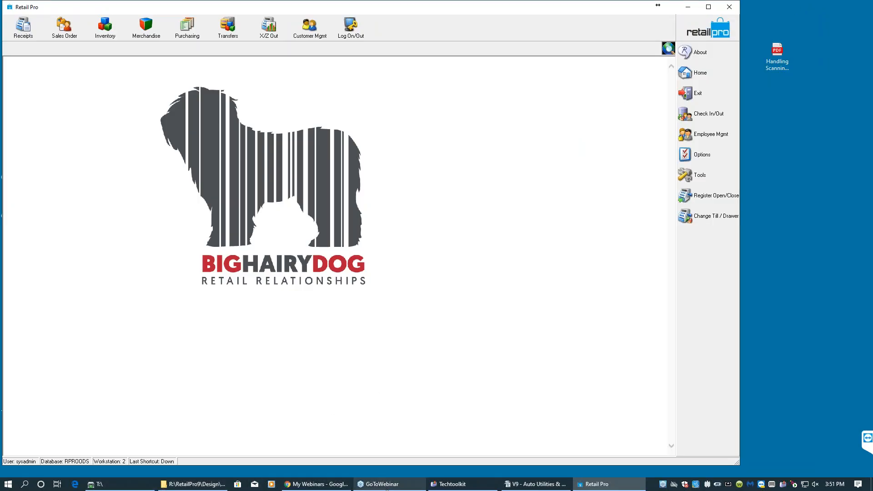
- Switch to the outline document and review the Auto Transfers and Auto Min/Max topics before returning to Retail Pro
click(555, 484)
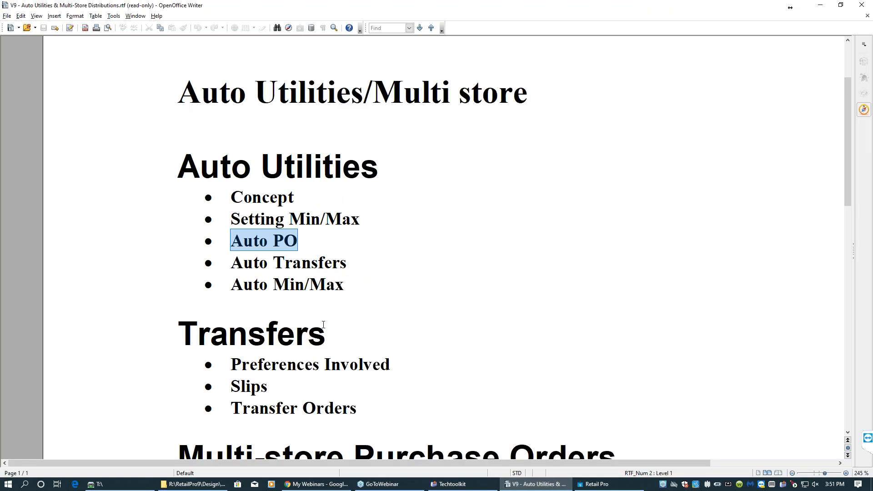
drag(345, 264, 232, 264)
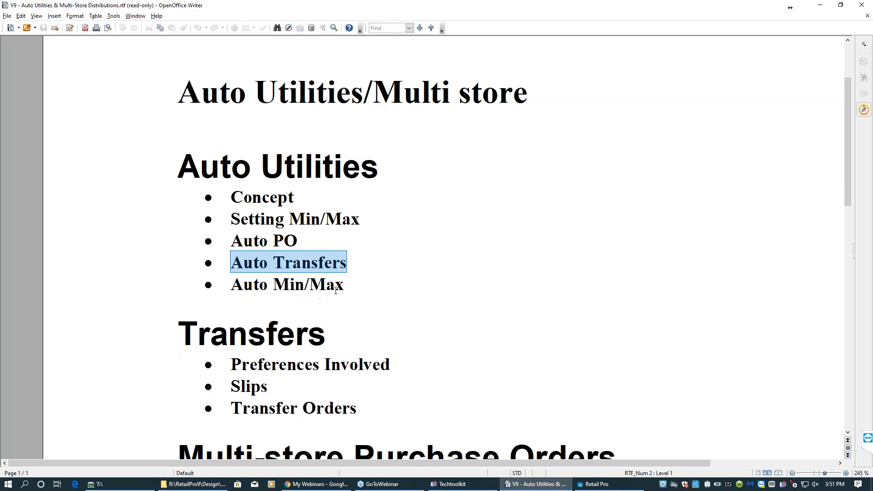
drag(346, 285, 235, 287)
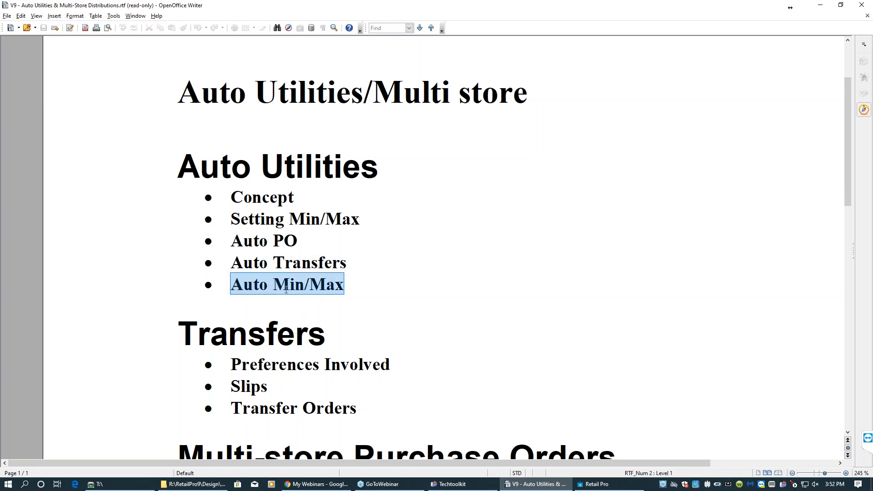
click(820, 6)
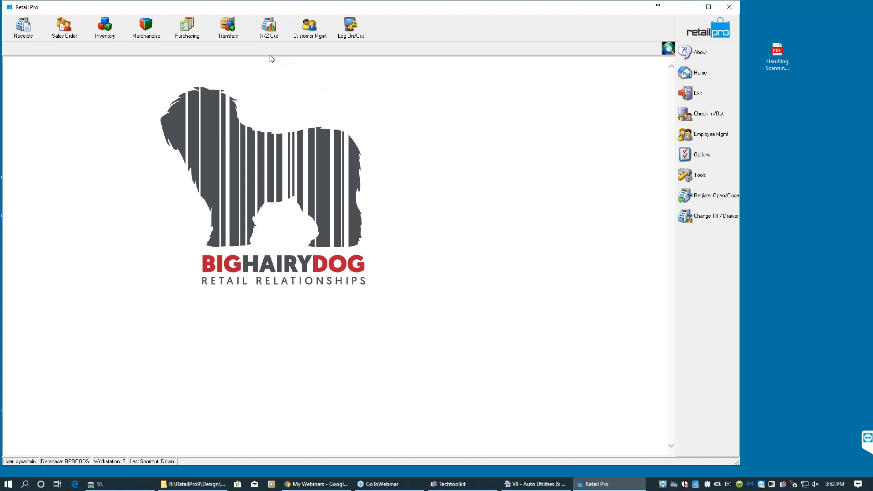
- Open Inventory and add an Auto MinMax shortcut to the side toolbar through the Menu Designer
click(105, 27)
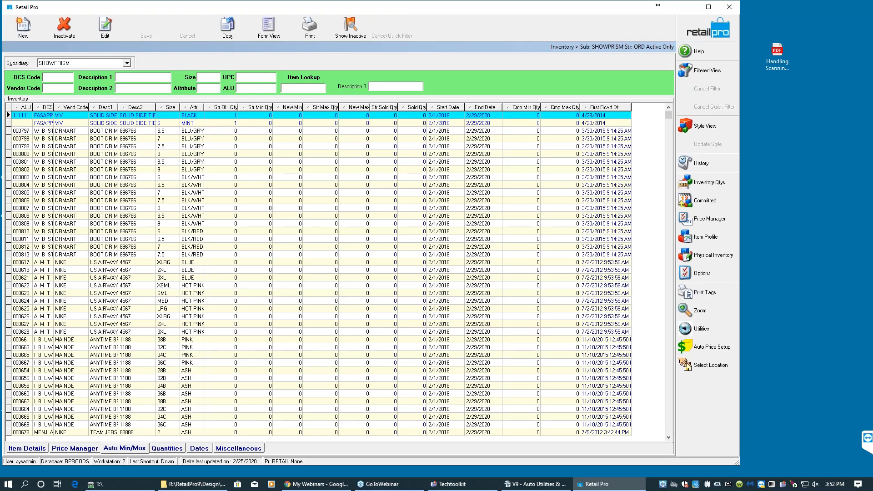
click(705, 333)
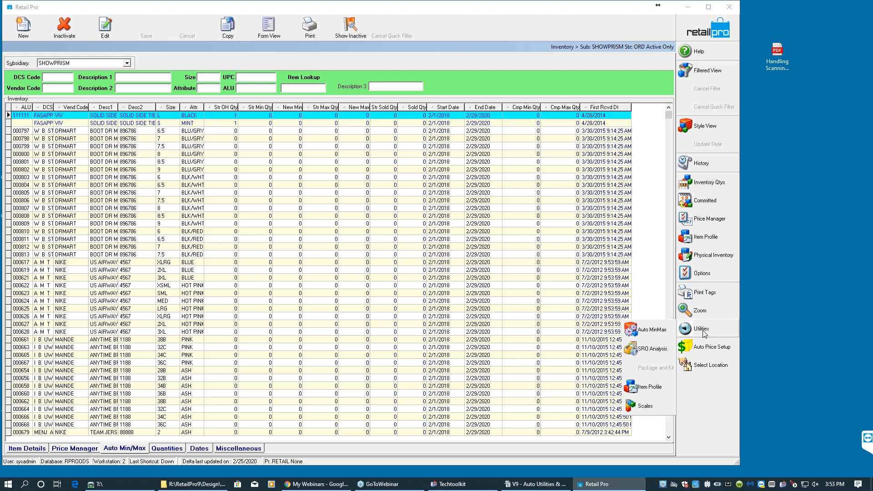
right_click(698, 388)
click(717, 394)
click(345, 216)
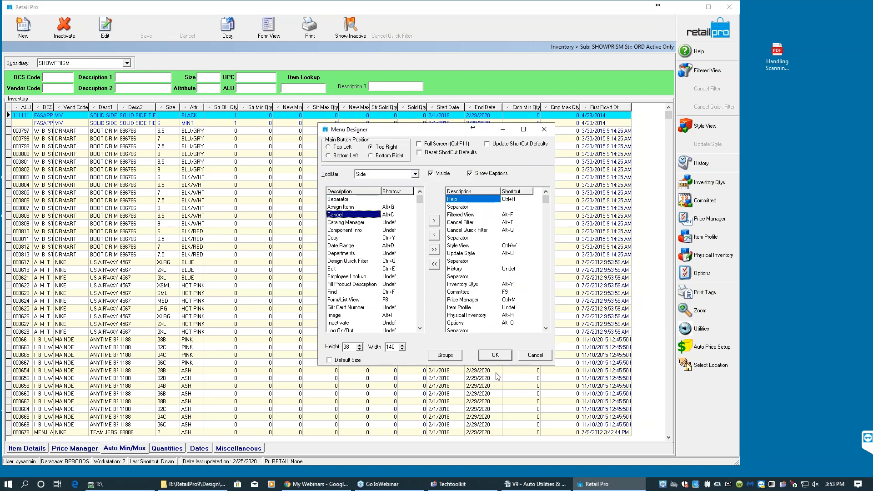
click(495, 355)
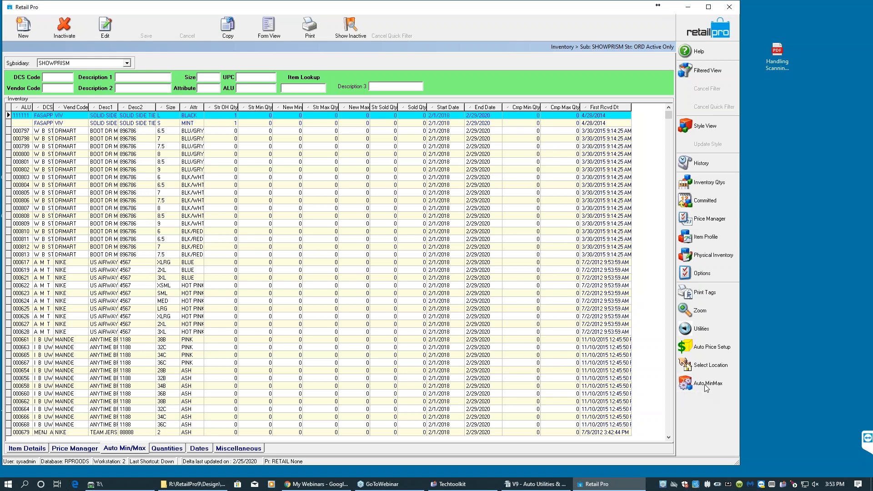
- Open the Min/Max Wizard's options, inspect the dynamic sales date range filter, and close the wizard saving settings
click(706, 384)
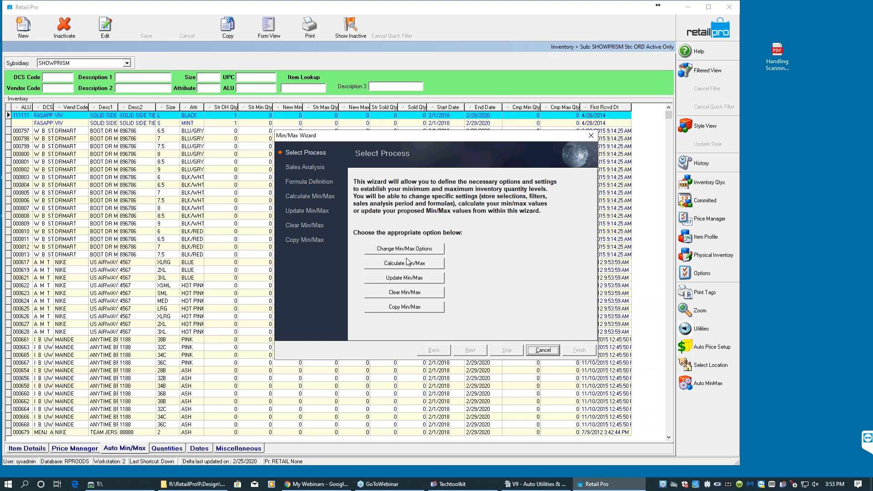
click(423, 250)
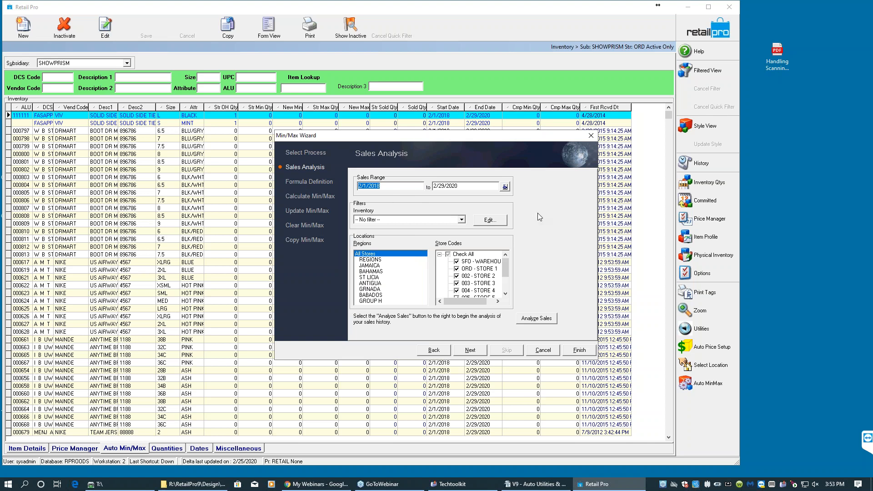
click(505, 187)
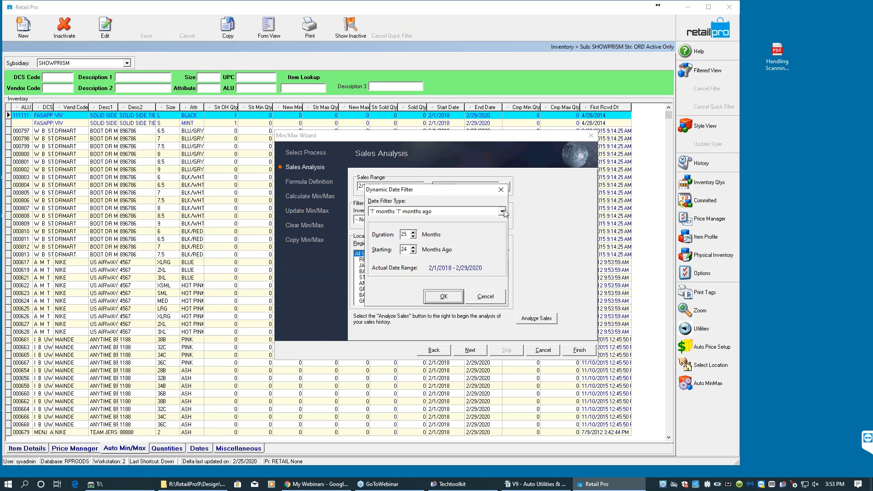
click(401, 235)
click(488, 301)
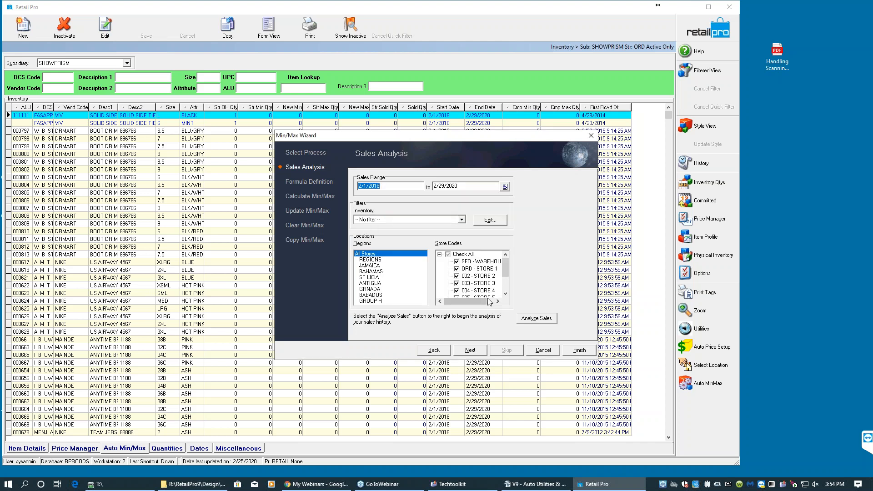
click(544, 351)
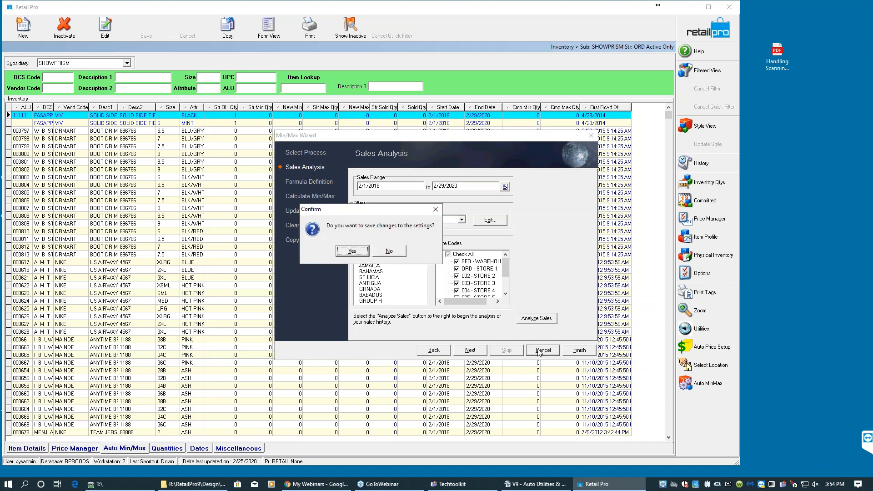
click(354, 251)
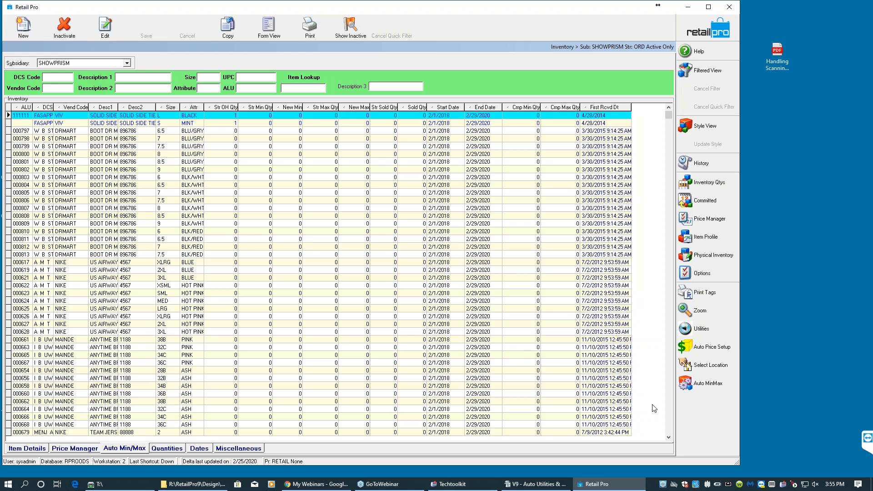
- Reopen the Min/Max Wizard from Utilities and advance past Sales Analysis to the Formula Definition page
click(700, 329)
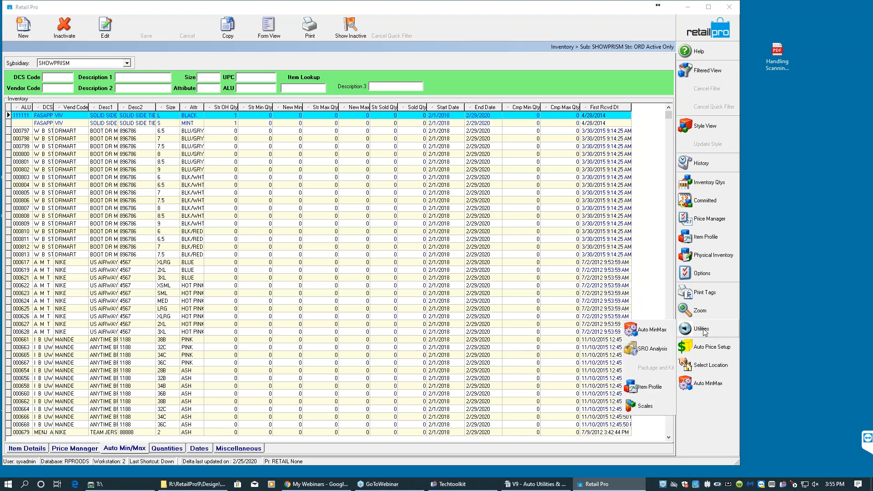
click(662, 333)
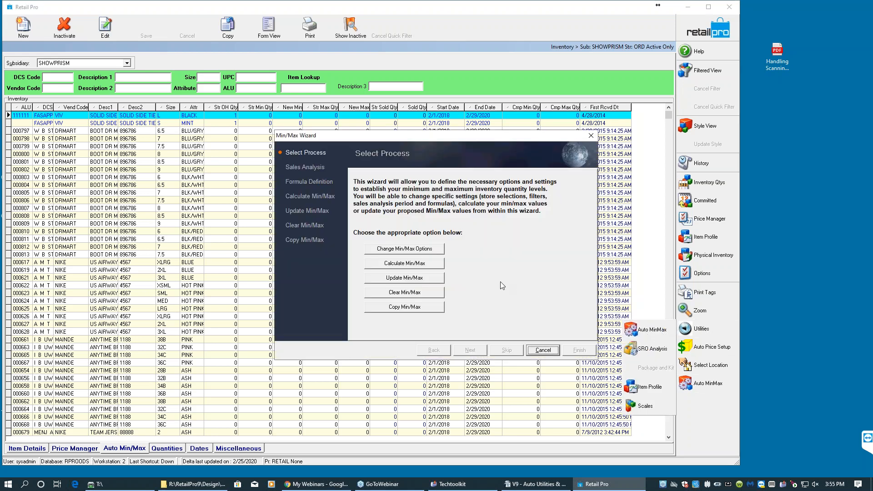
click(415, 252)
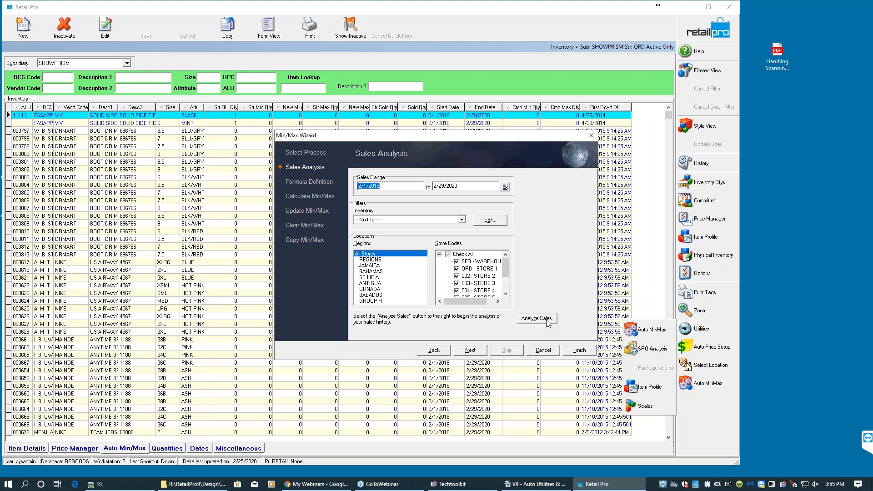
click(462, 219)
click(461, 219)
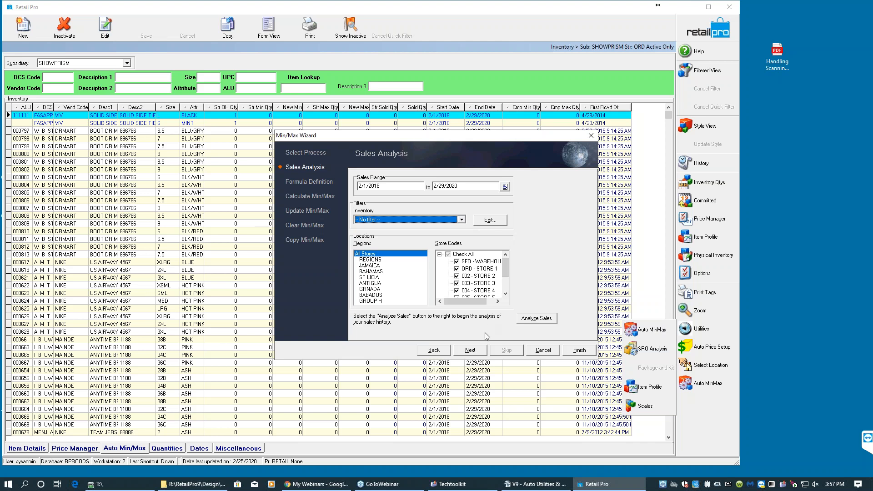
click(474, 351)
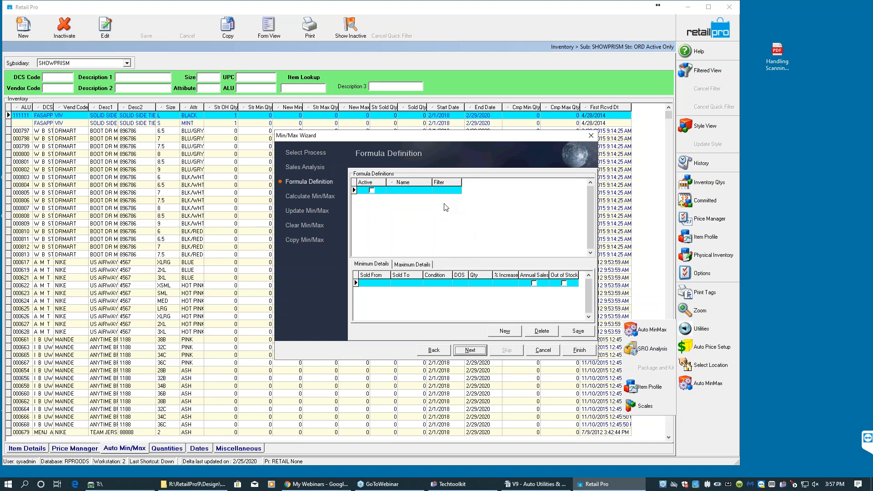
- Add a new active min/max formula named XJ123456
click(446, 191)
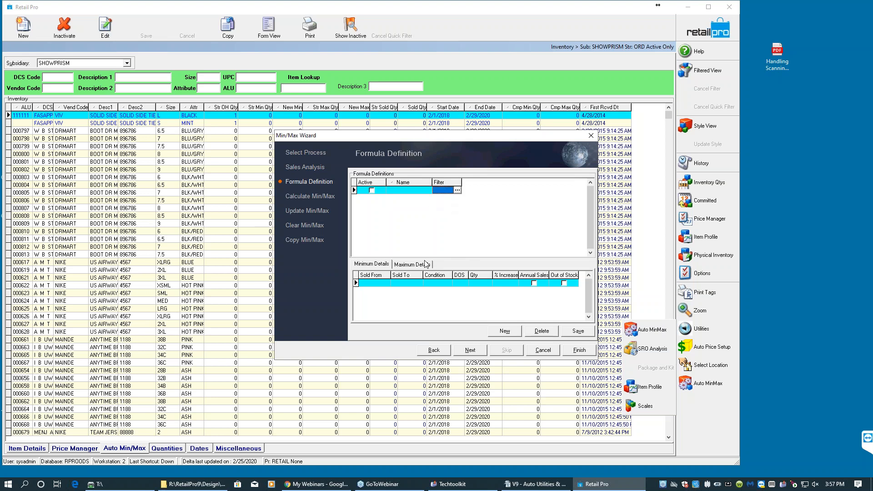
click(385, 264)
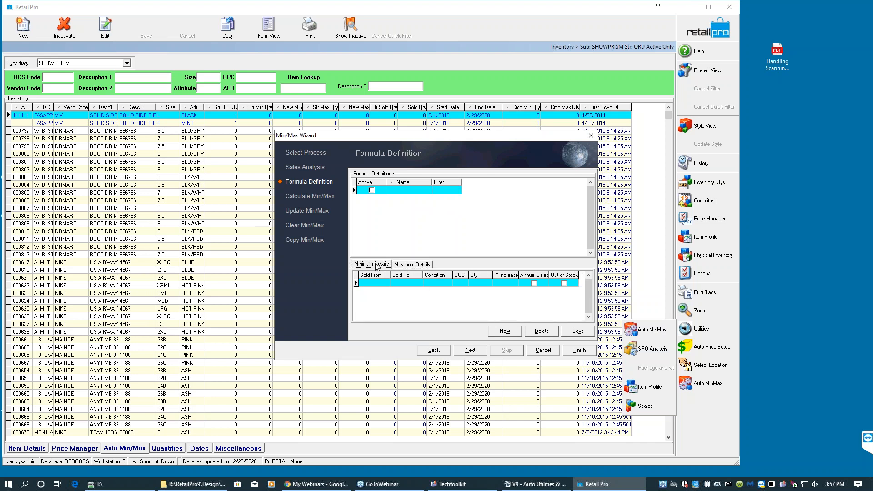
click(505, 331)
click(411, 193)
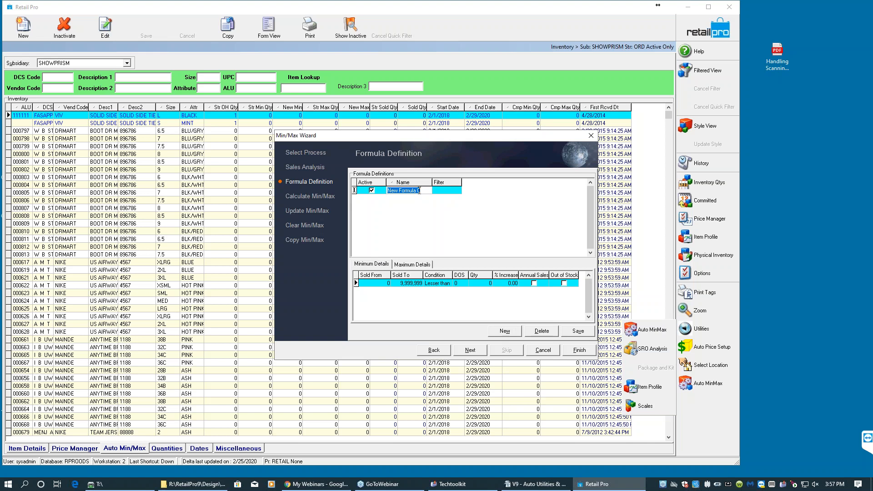
text(XJ123456)
key(Tab)
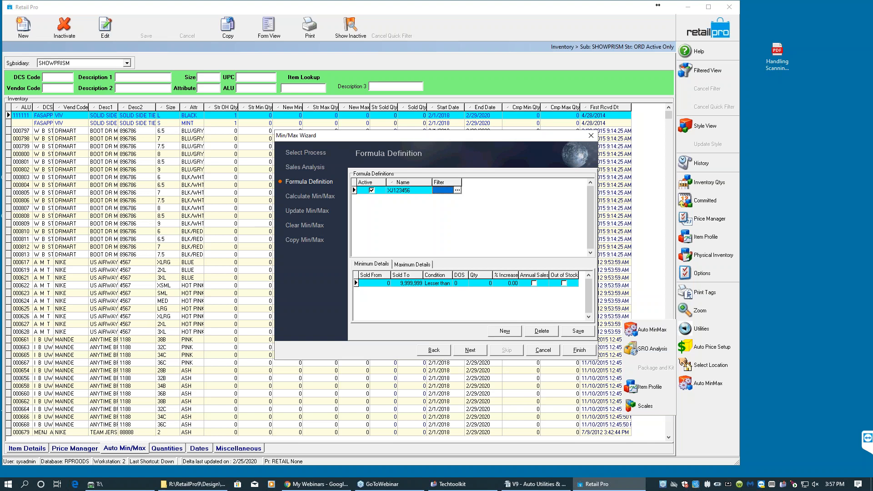
- Open the formula's filter manager and create a new filter named XJ123456
click(456, 190)
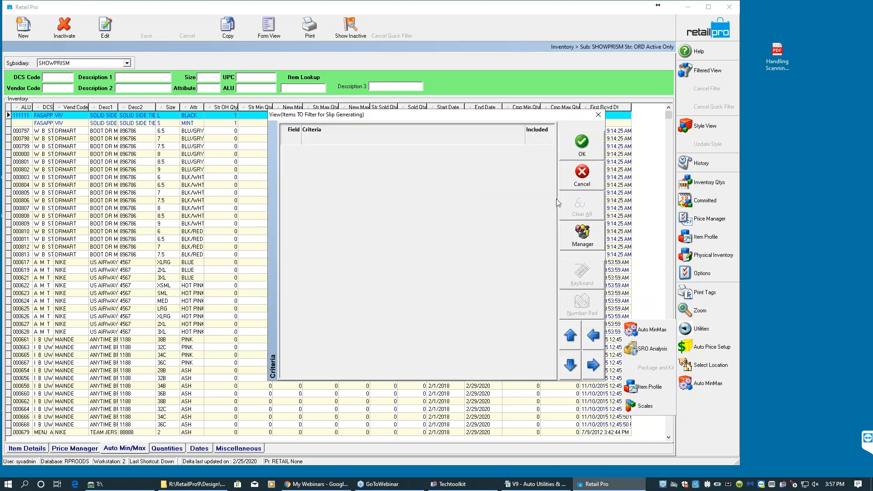
click(579, 240)
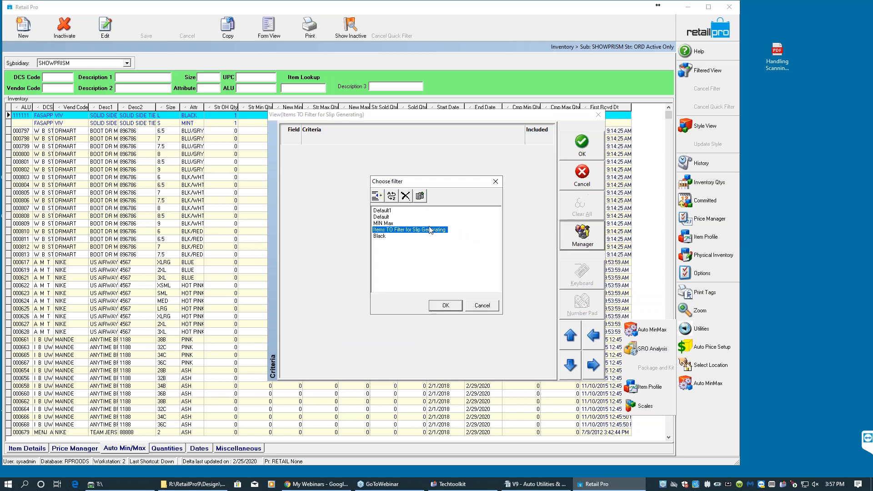
click(386, 224)
click(420, 197)
click(385, 243)
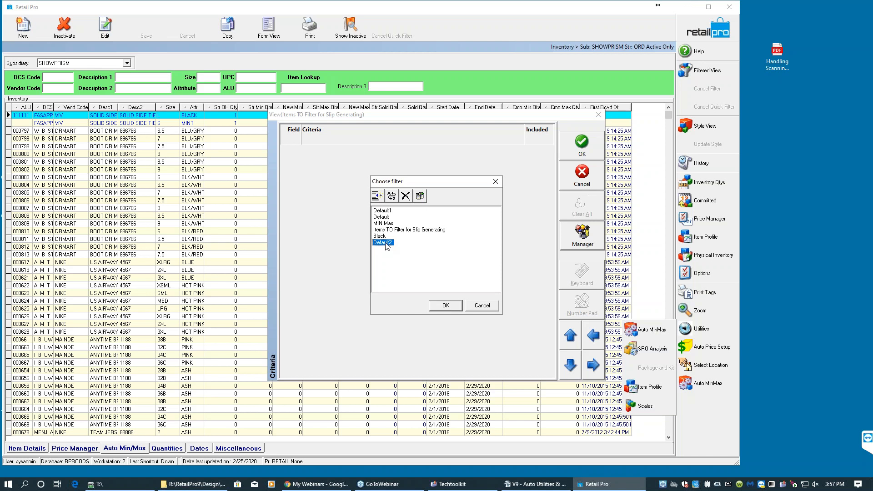
click(383, 243)
text(XJ123456)
key(Return)
click(443, 304)
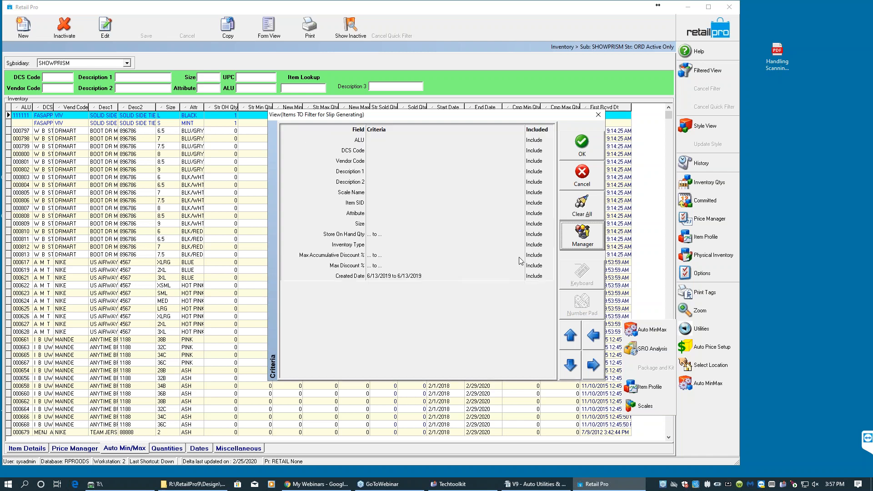
- Clear all filter criteria and set the Description 2 criterion to XJ123456, opening its value list
click(586, 200)
click(381, 183)
text(XL)
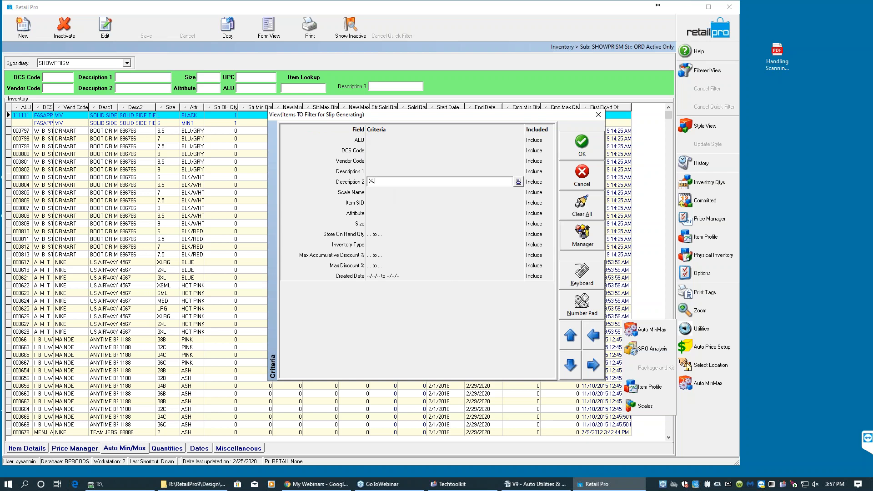
text(123456)
click(518, 182)
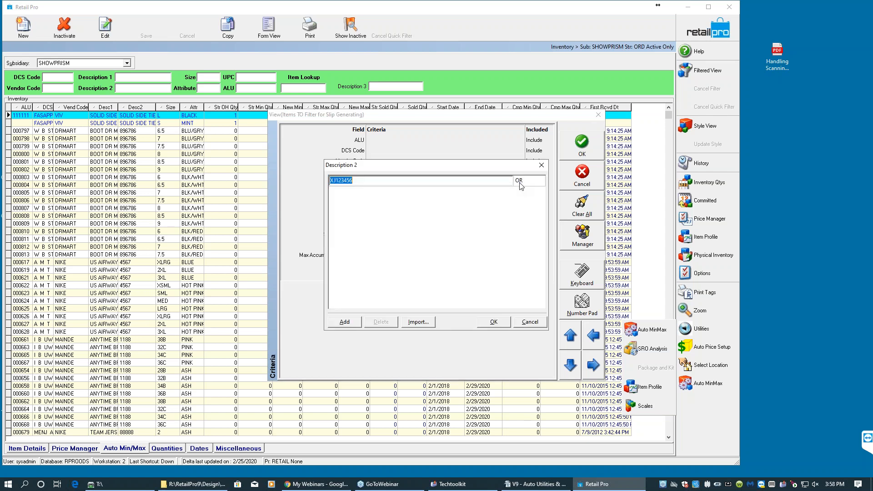
- Add 321654 and 654987 as further OR values for Description 2, then delete them again
key(Down)
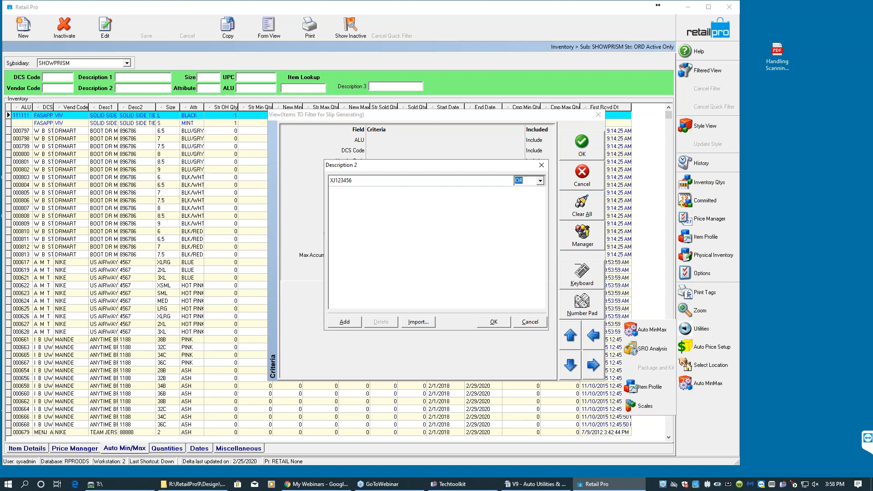
text(321654)
key(Tab)
key(Down)
text(654987)
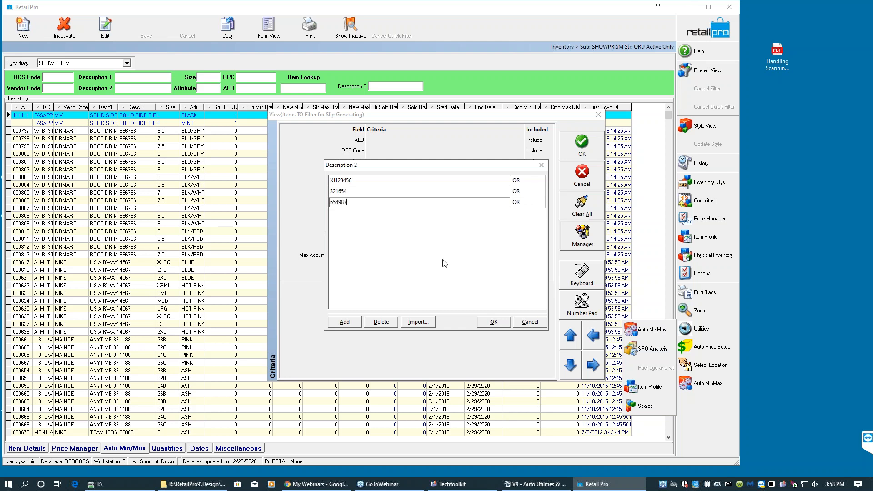
click(394, 323)
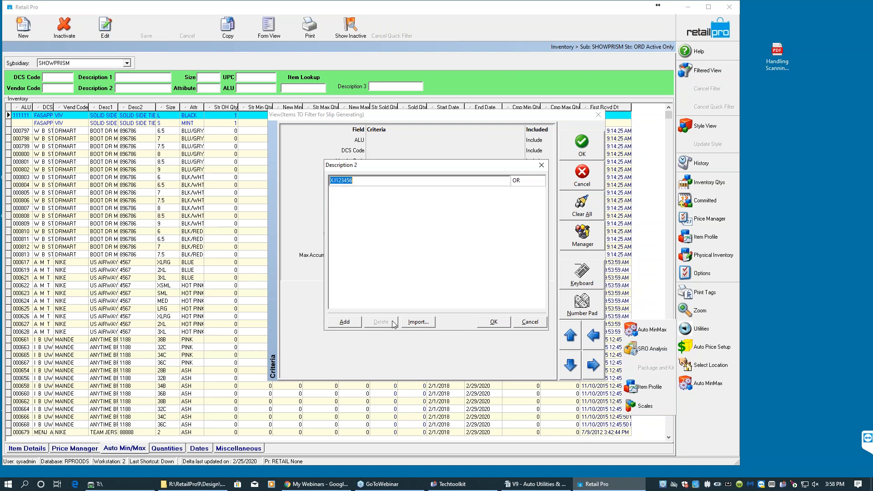
- Confirm the Description 2 value list and save the XJ123456 filter
click(493, 322)
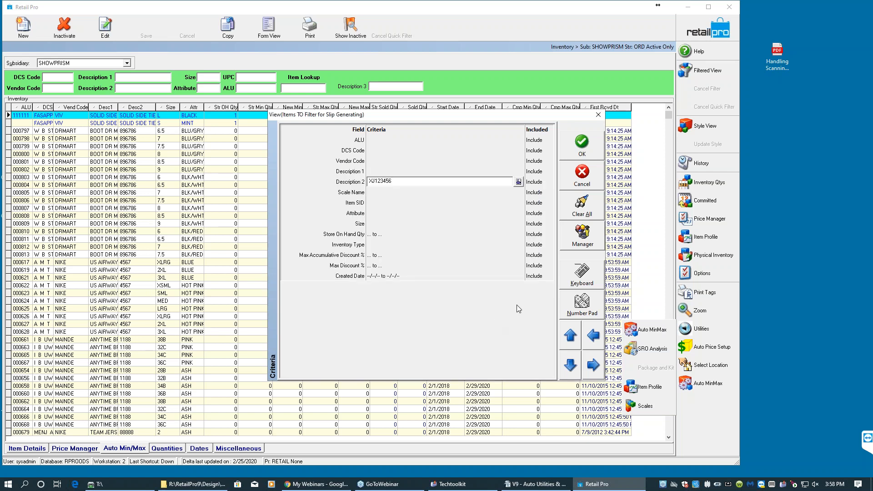
click(582, 146)
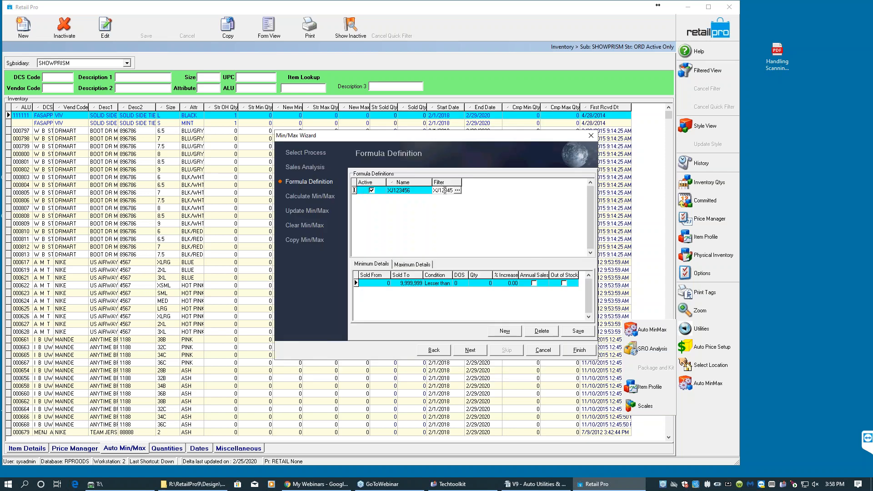
- Set the formula's minimum details to 180 days of supply, condition Greater than, and quantity 1
click(381, 281)
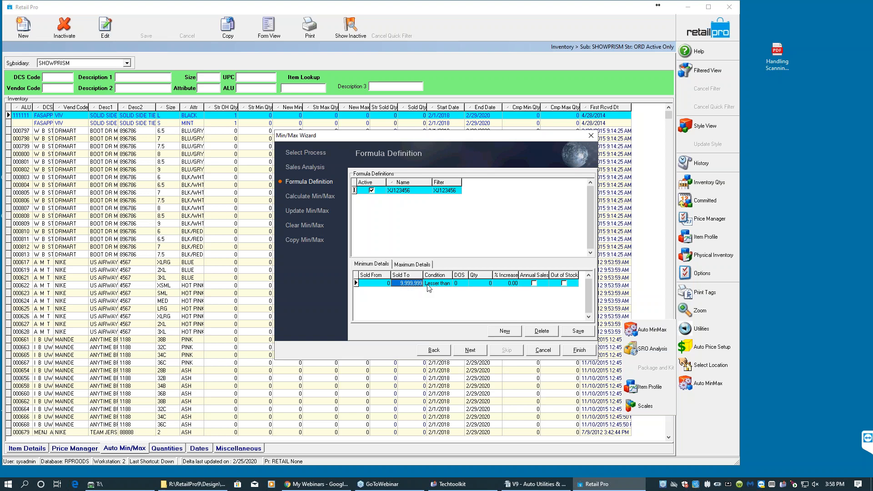
click(469, 284)
text(180)
key(Tab)
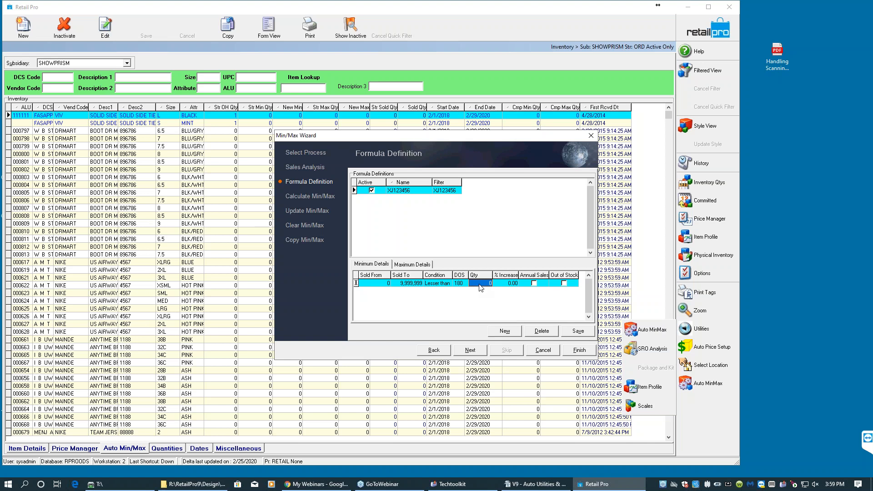
click(436, 284)
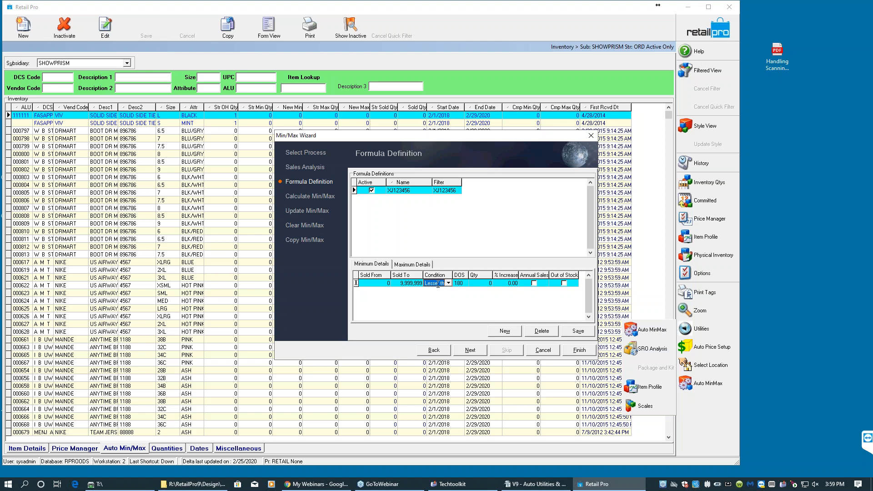
click(448, 283)
click(441, 296)
click(458, 283)
click(482, 284)
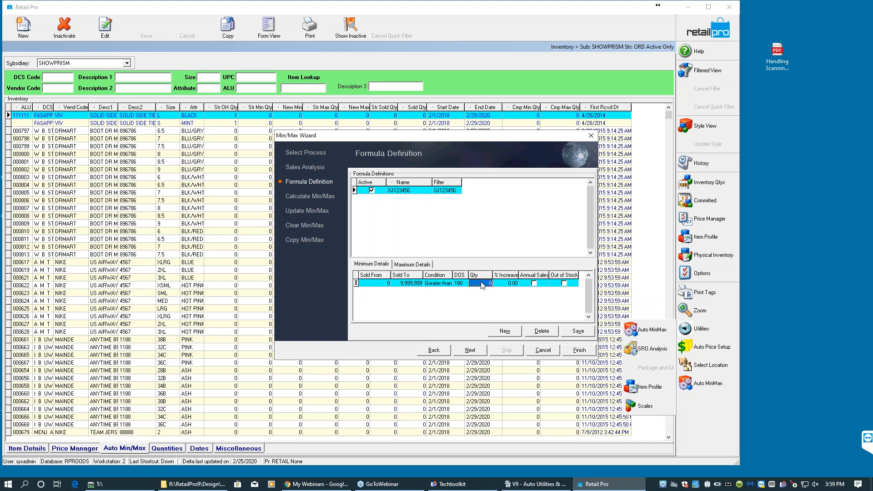
text(1)
key(Tab)
- Switch between the formula's Minimum Details and Maximum Details tabs to compare them
click(478, 284)
click(431, 283)
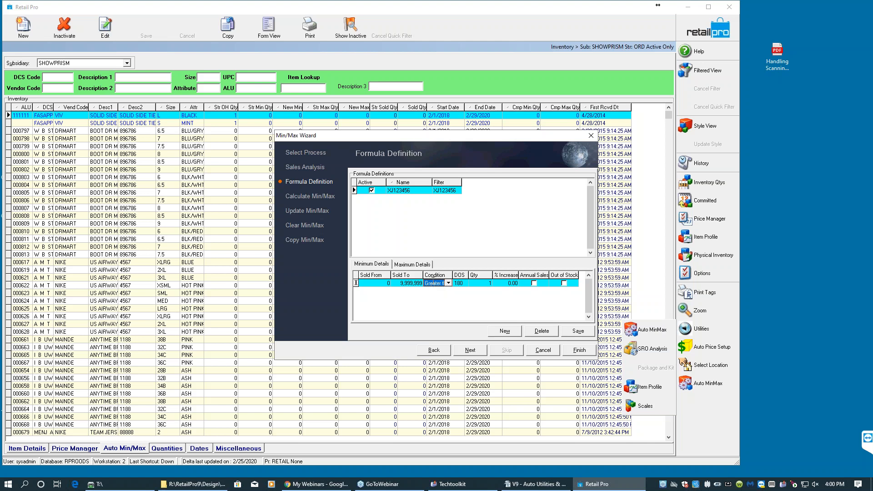
click(423, 183)
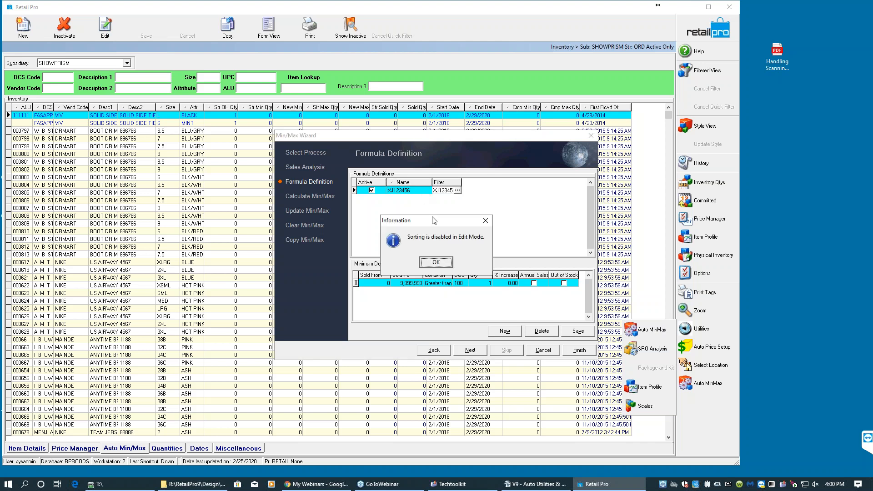
click(436, 262)
click(437, 193)
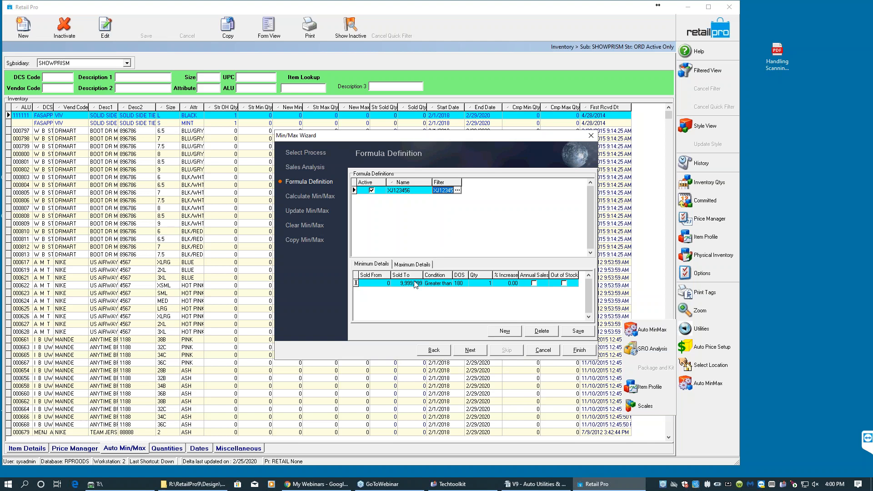
click(410, 266)
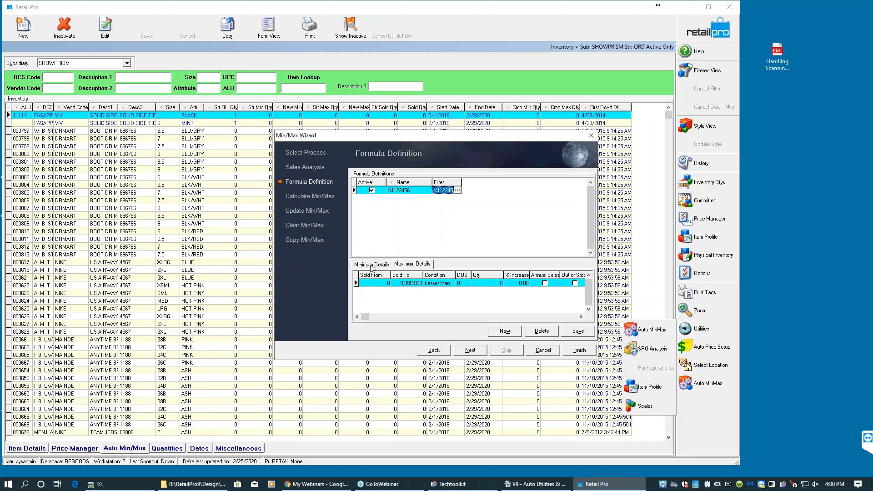
click(372, 265)
click(404, 265)
click(372, 266)
click(406, 266)
click(372, 265)
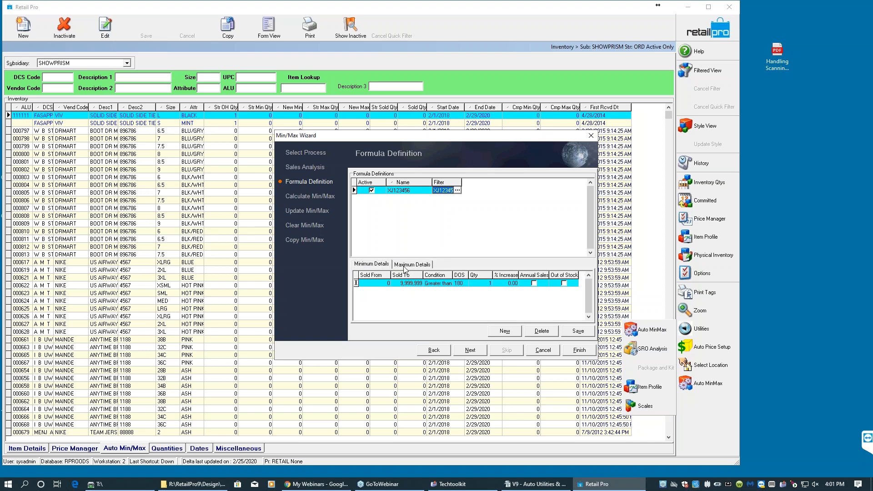
click(372, 266)
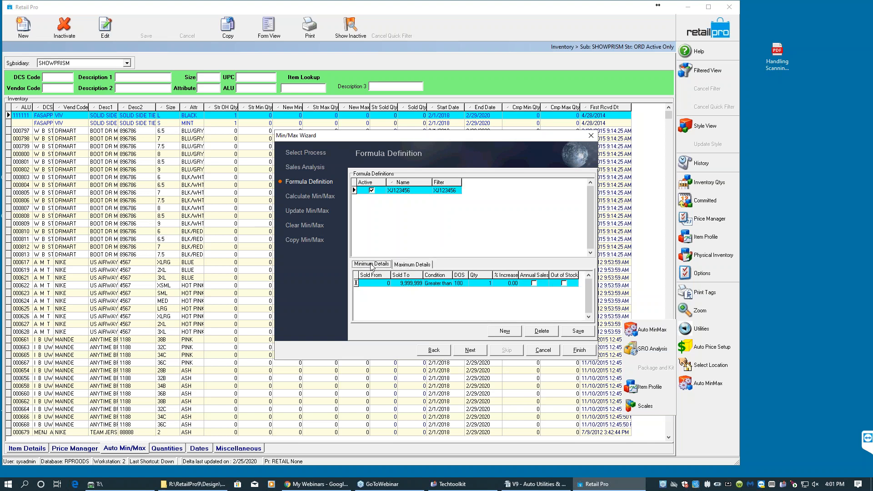
click(462, 283)
- Set the formula's maximum details to 270 days of supply, quantity 1, and condition Greater than
click(422, 265)
click(461, 284)
text(270)
key(Tab)
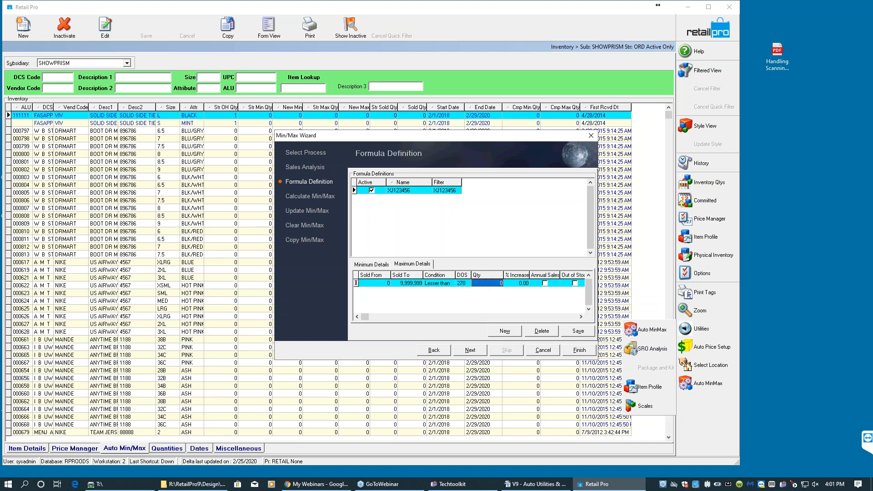
text(1)
key(Tab)
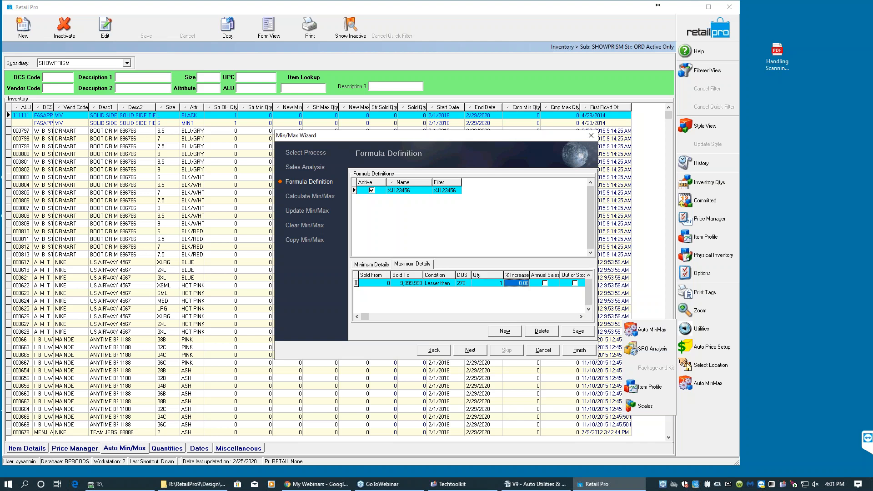
click(462, 283)
click(443, 284)
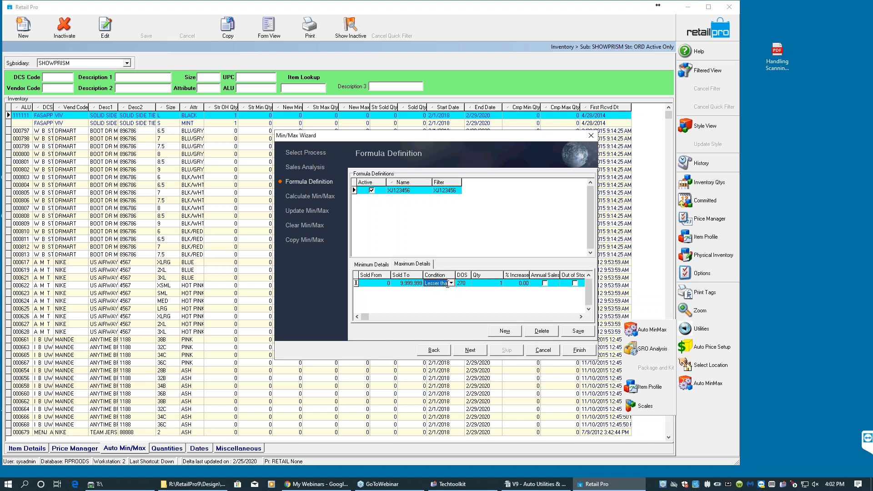
click(450, 284)
click(445, 295)
- Advance to Calculate Min/Max, calculate levels, and finish the wizard saving the settings
click(386, 265)
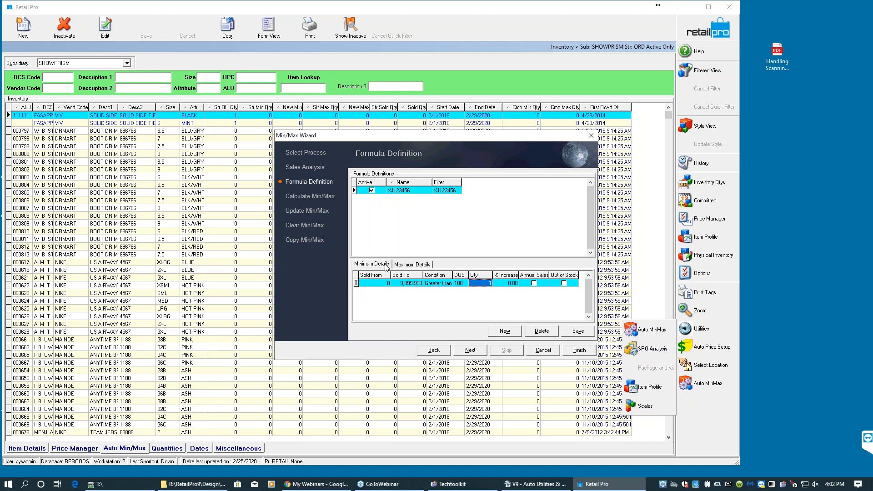
click(474, 351)
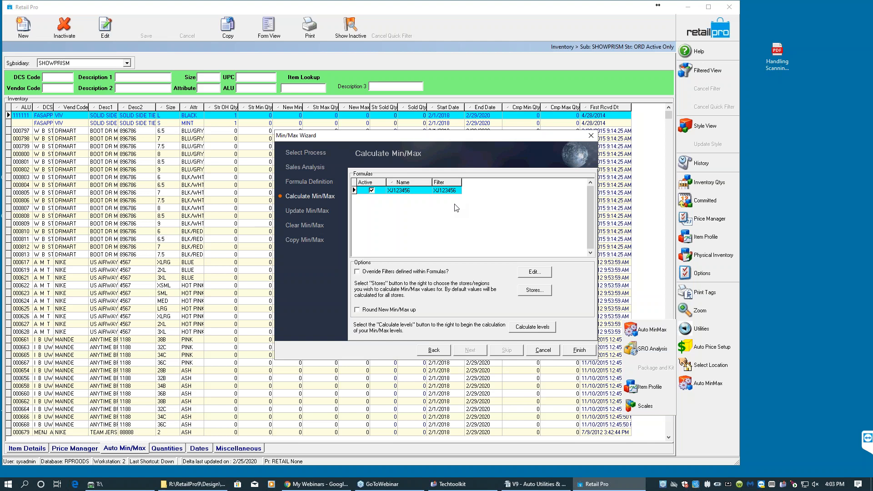
click(538, 328)
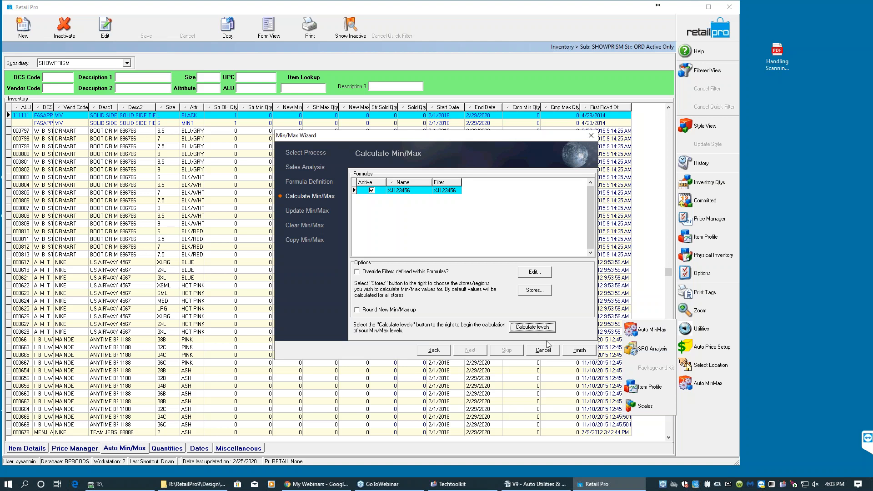
click(571, 350)
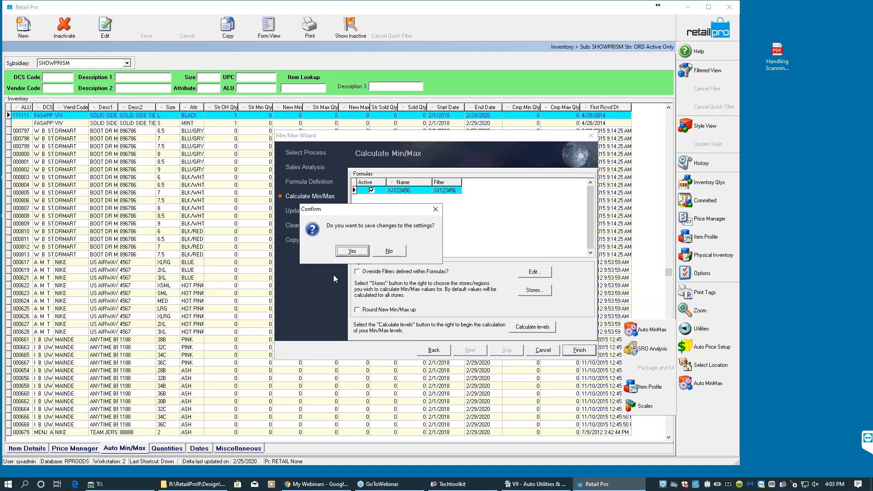
click(351, 252)
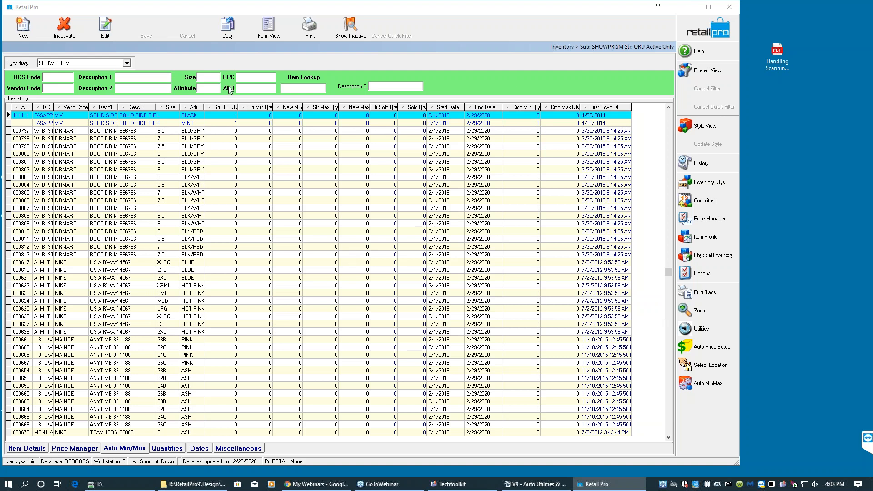
- Quick-filter the inventory list by Description 2 xj123456
click(130, 88)
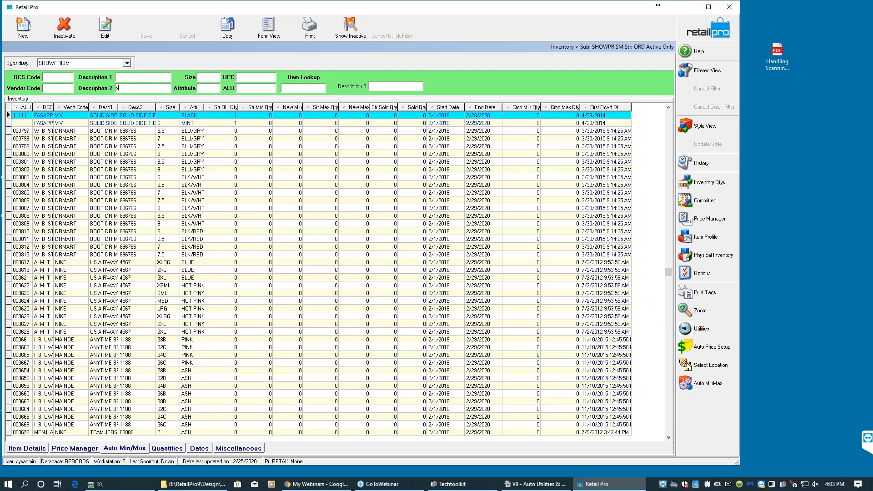
text(xj123456)
key(Return)
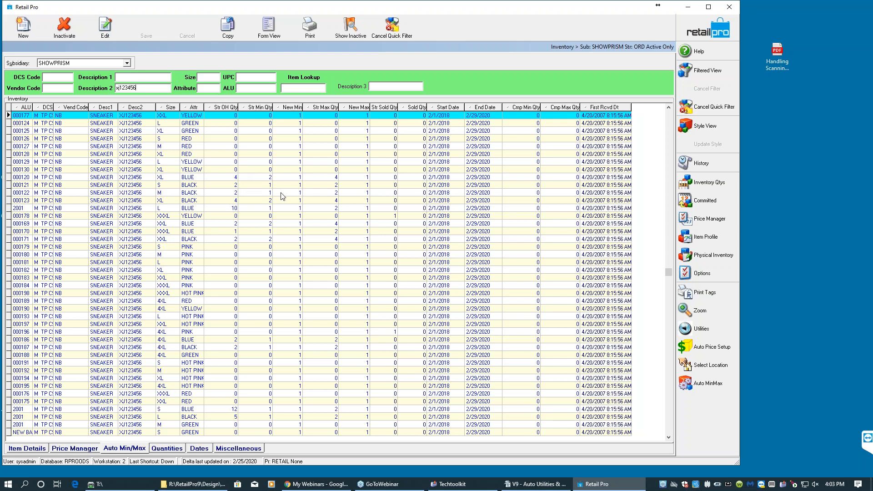
- Review the new min/max values and switch the current store to SFO
click(297, 117)
click(295, 138)
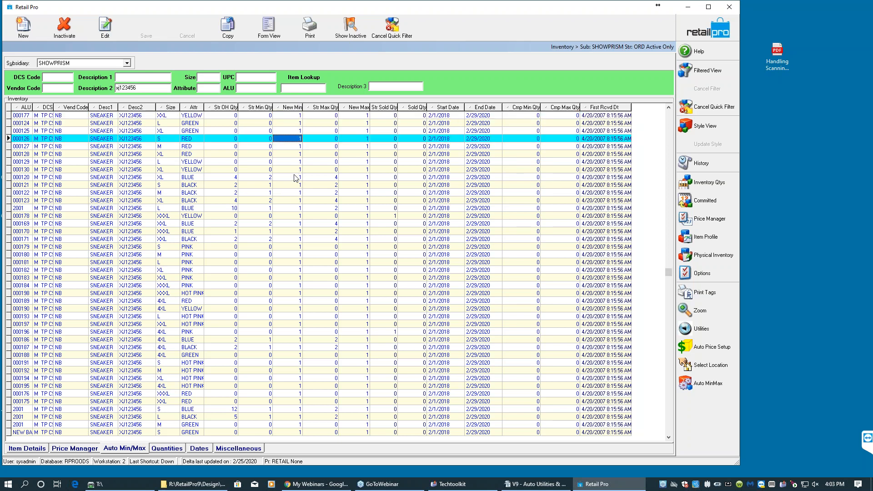
click(295, 177)
click(296, 262)
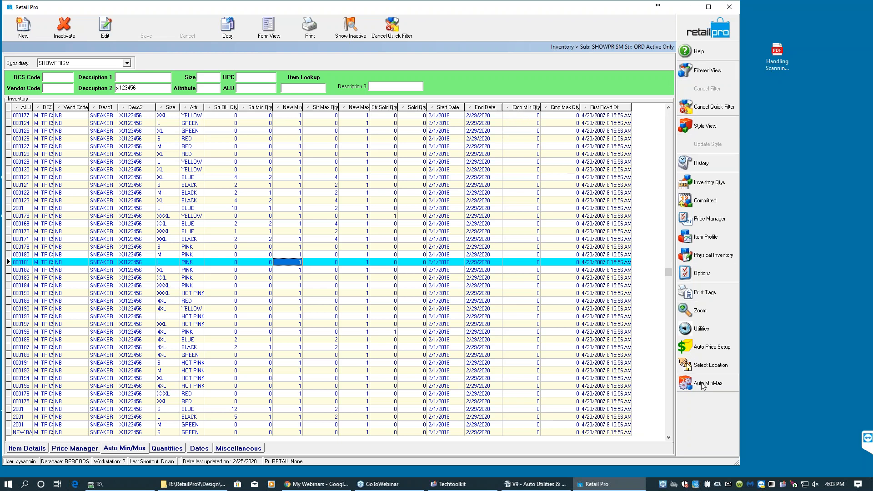
click(709, 366)
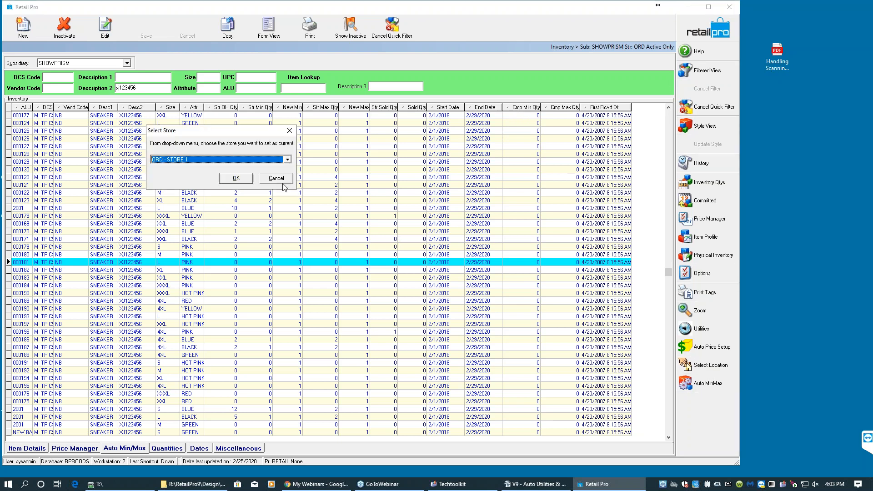
click(246, 161)
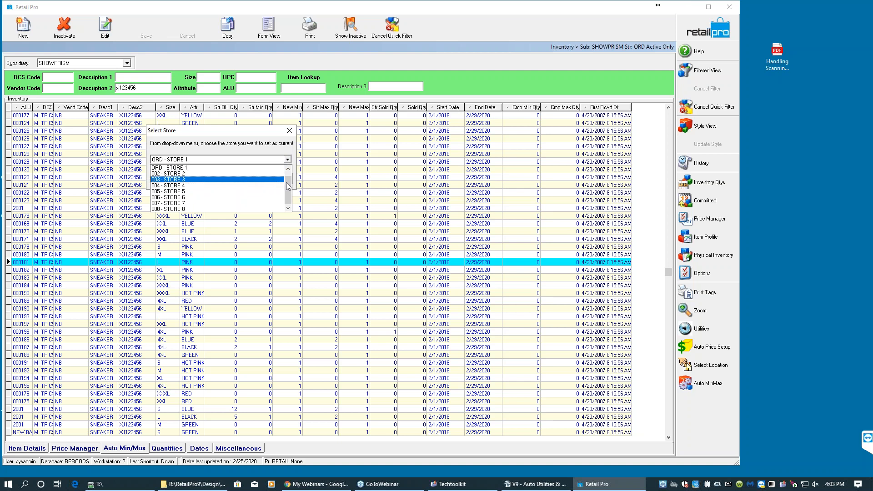
click(248, 168)
click(236, 179)
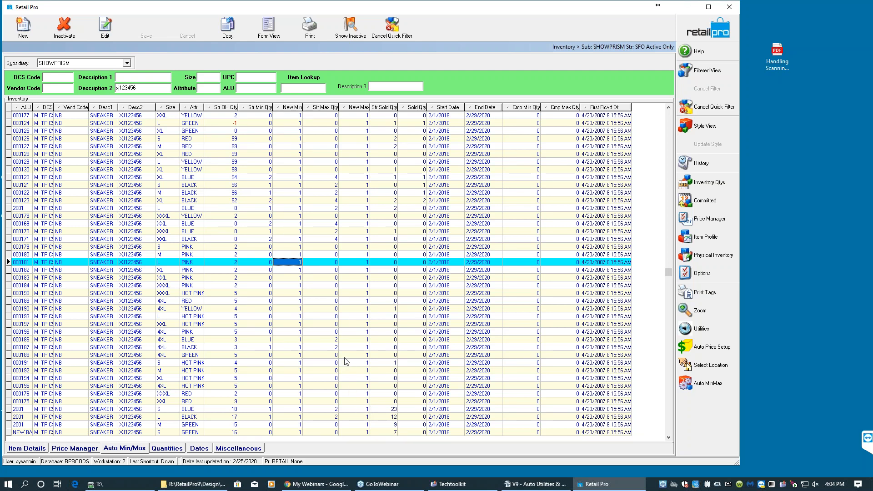
- Reopen the Min/Max Wizard and choose Change Min/Max Options
click(392, 410)
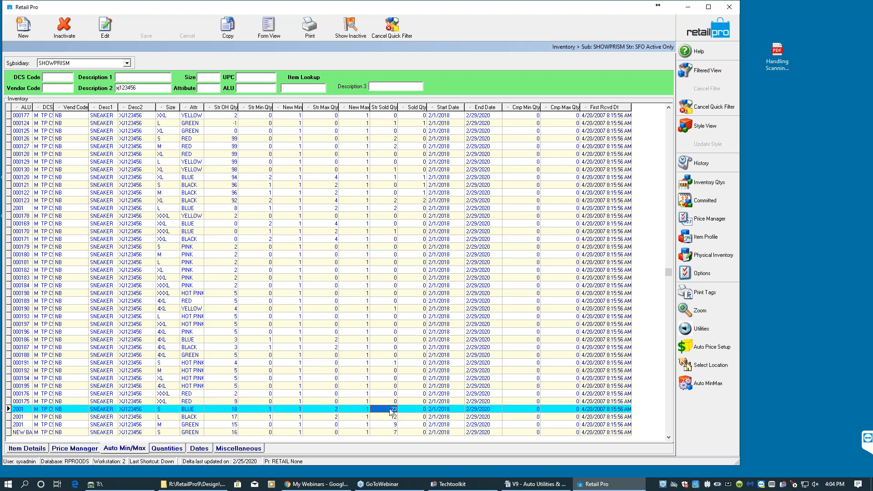
click(702, 384)
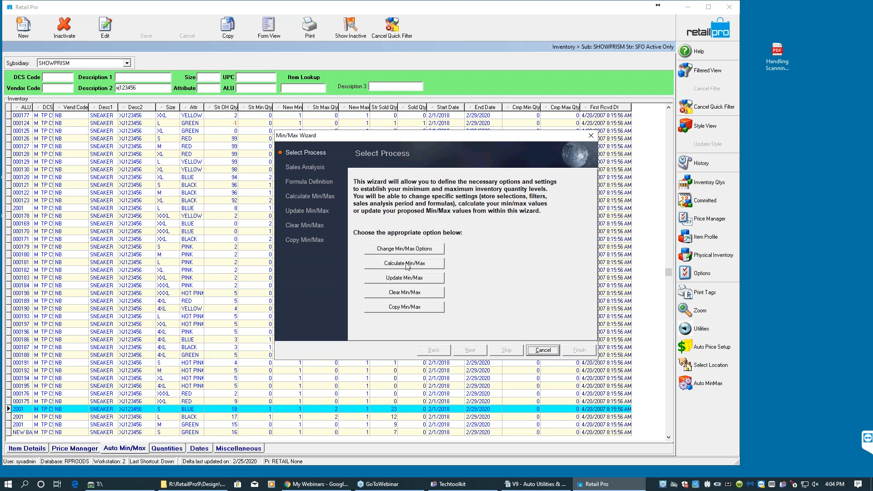
click(406, 248)
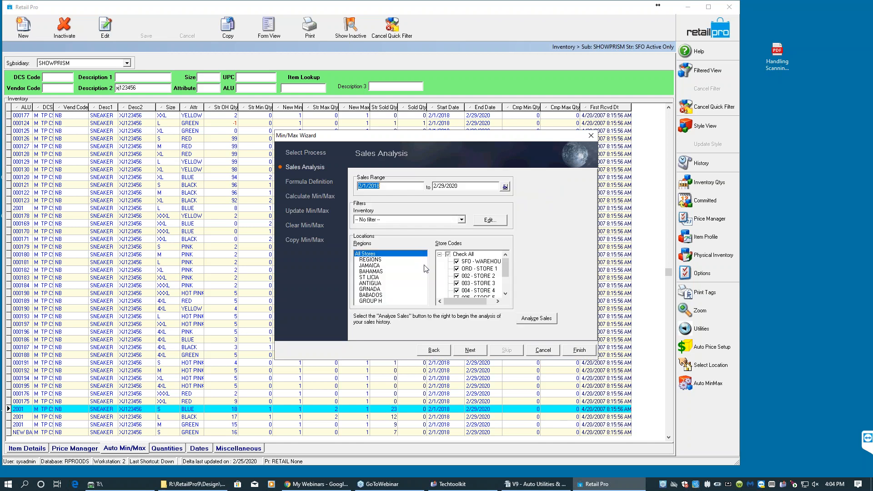
- Advance to Formula Definition and set the formula's minimum DOS to 1180 and maximum DOS to 1270
click(472, 352)
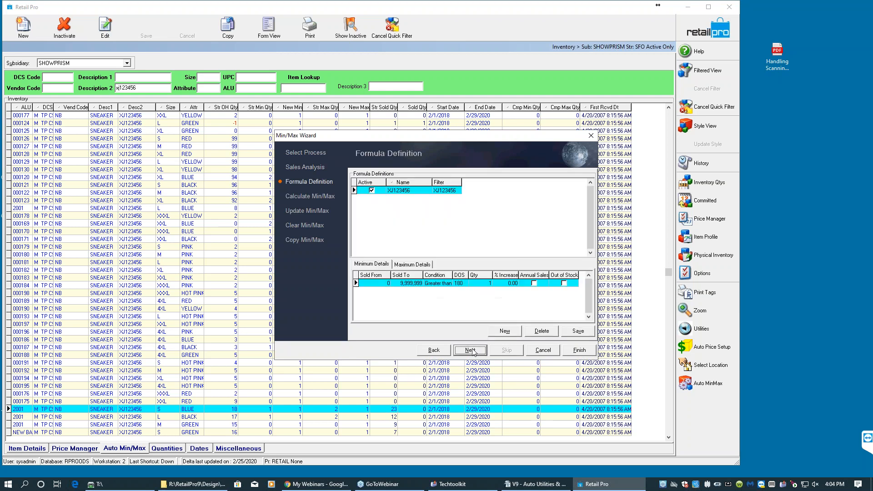
click(460, 283)
text(1180)
key(Tab)
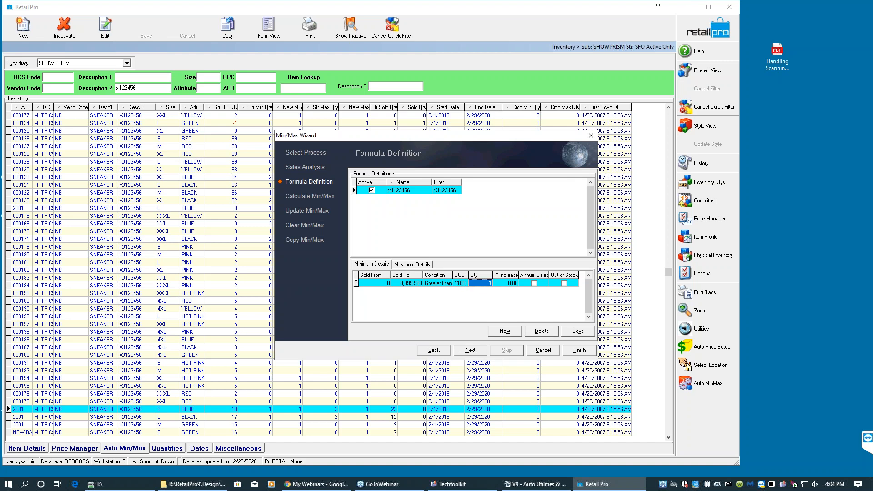
click(422, 265)
click(461, 283)
text(1270)
key(Tab)
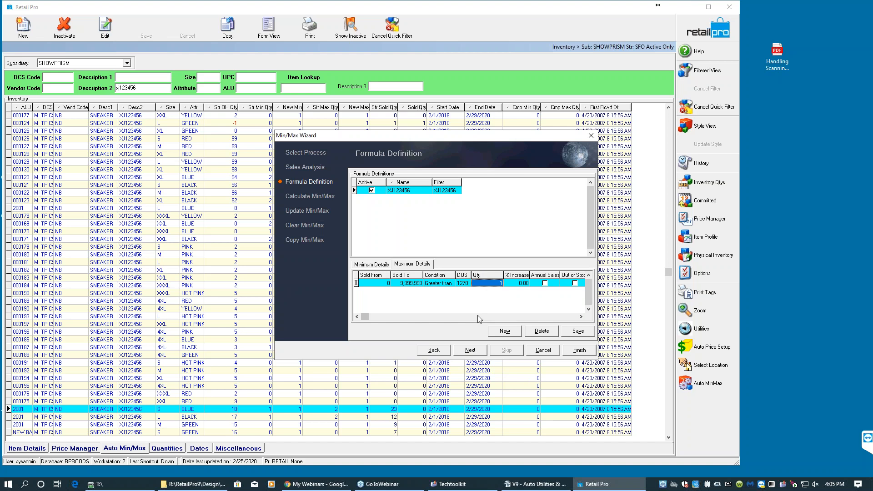
- Advance to Calculate Min/Max, calculate levels, and finish the wizard saving the settings
click(476, 352)
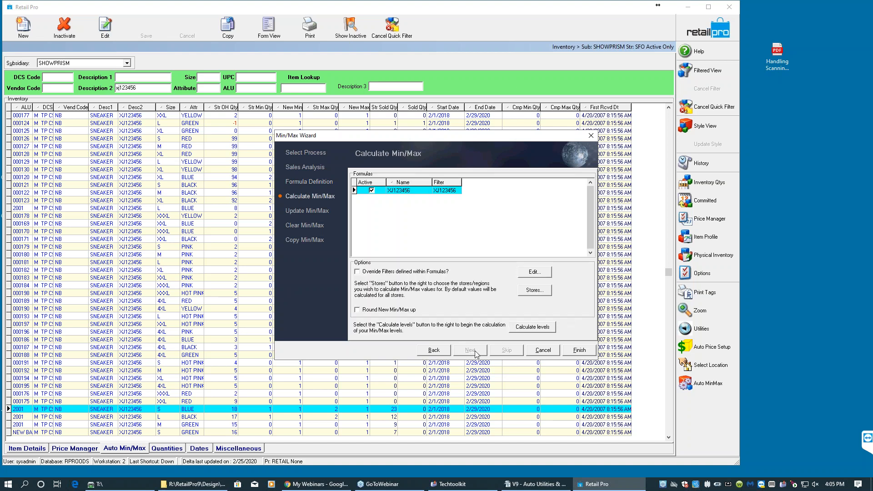
click(528, 330)
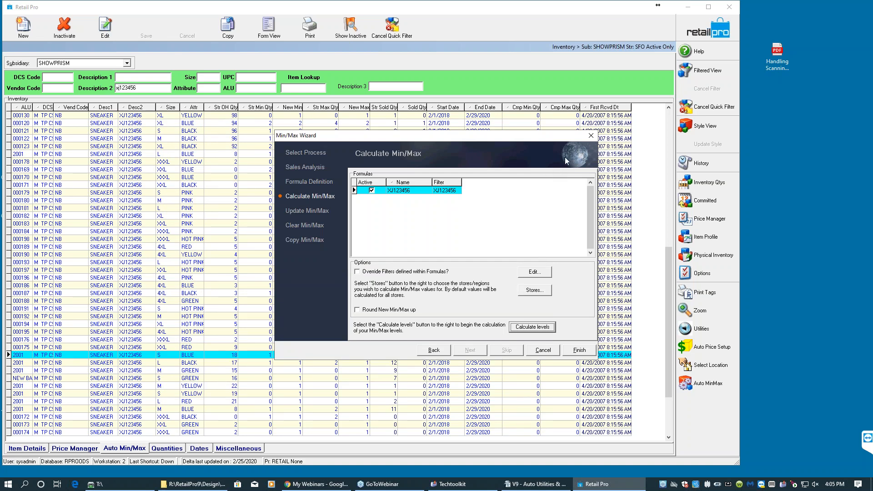
click(581, 351)
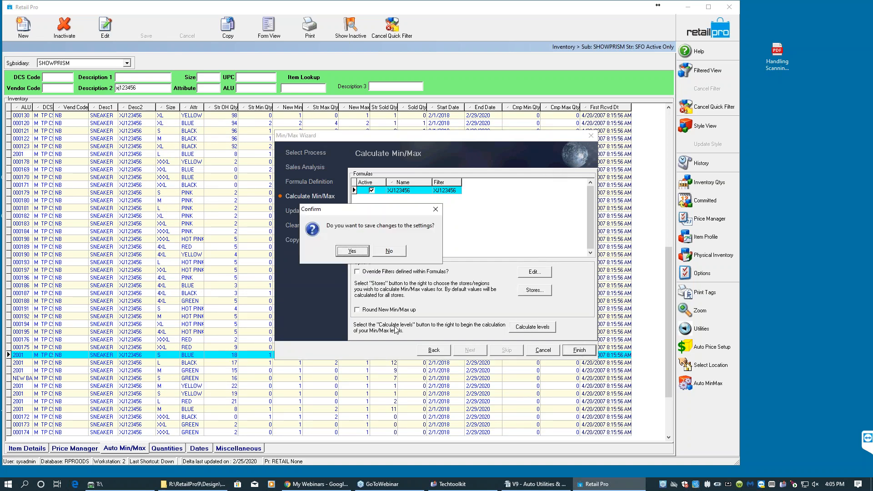
click(352, 251)
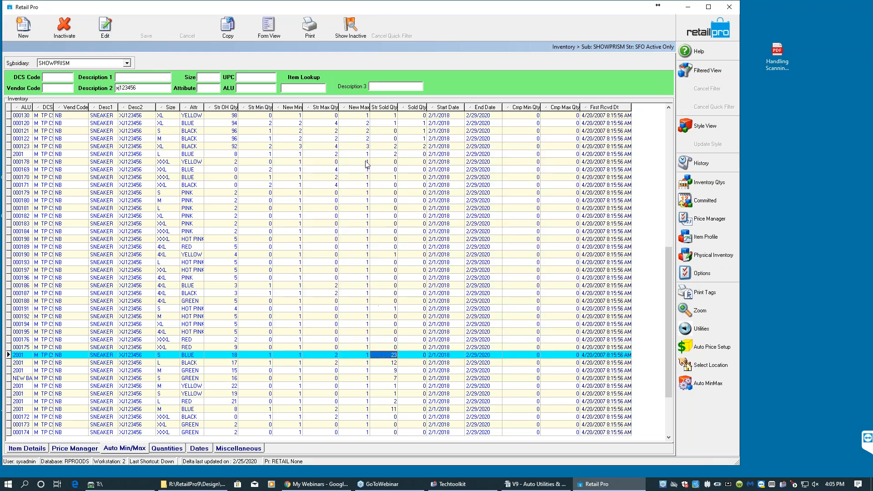
- Examine the recalculated store min, new min and new max quantities for the filtered items
click(365, 146)
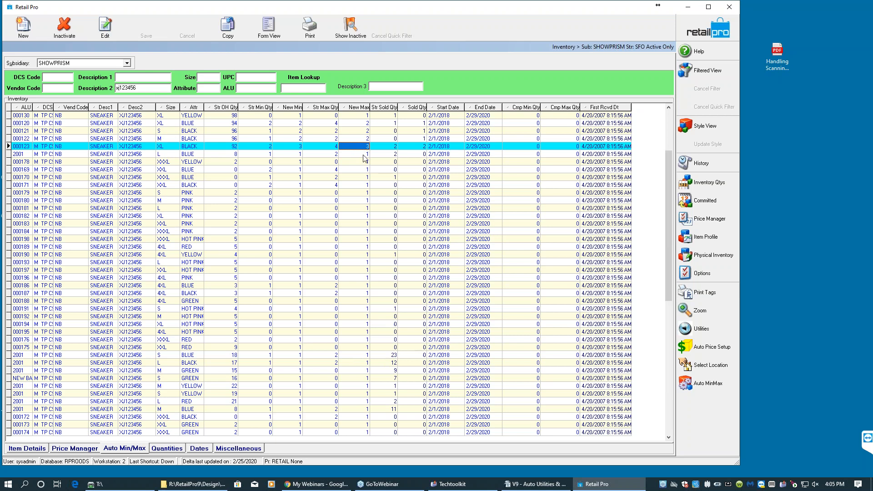
click(333, 147)
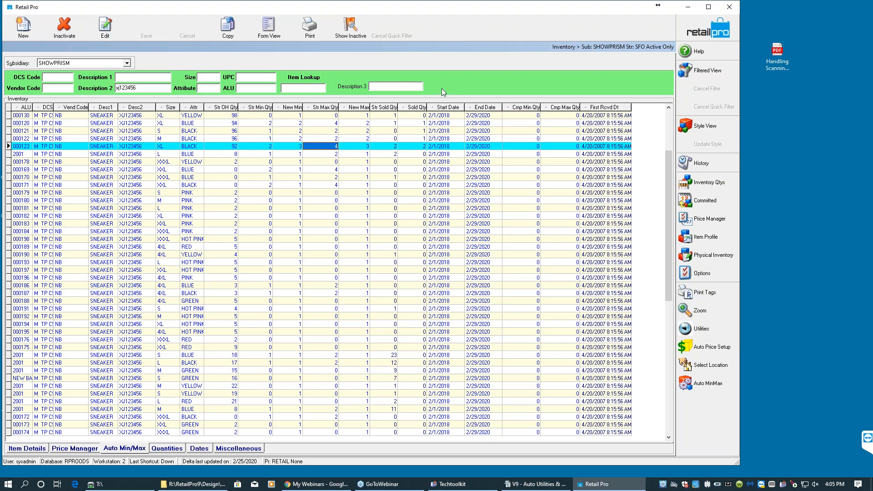
click(270, 130)
click(266, 139)
click(267, 155)
click(271, 170)
click(272, 192)
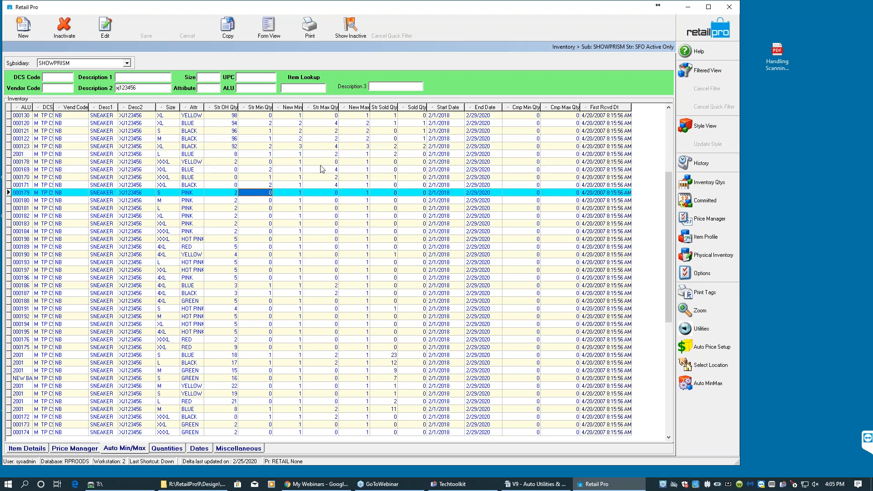
click(299, 146)
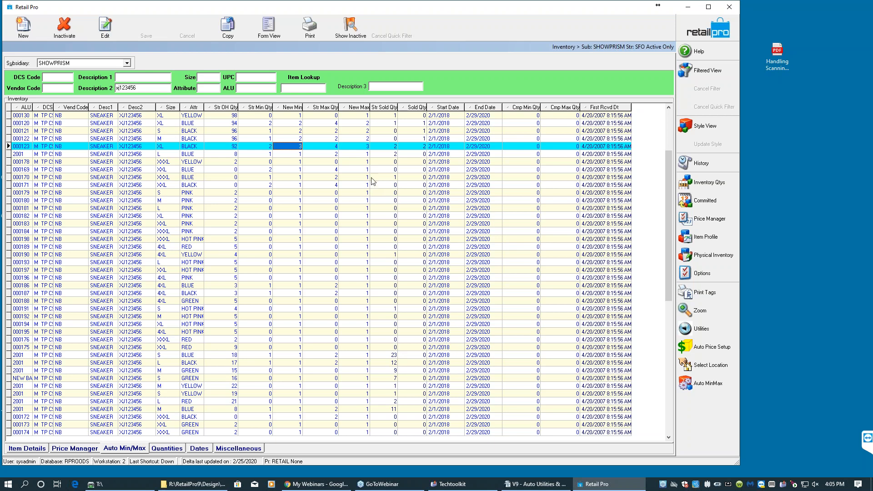
click(369, 146)
click(368, 139)
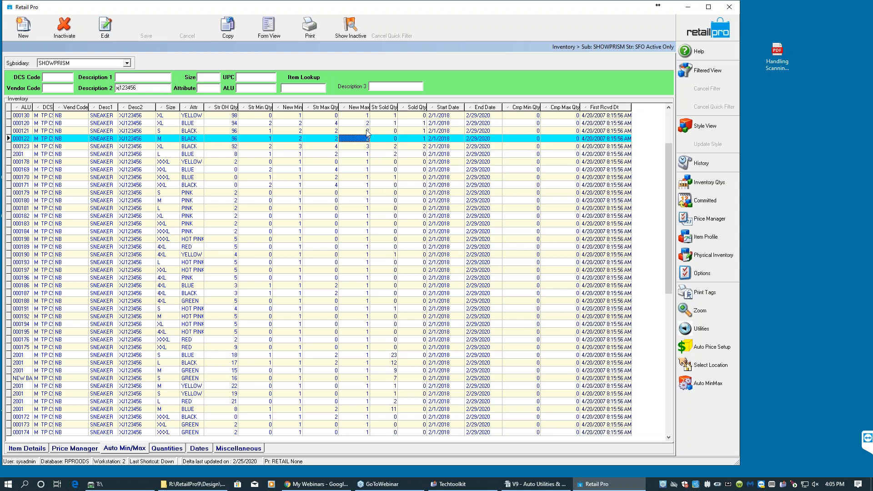
key(Up)
key(Up)
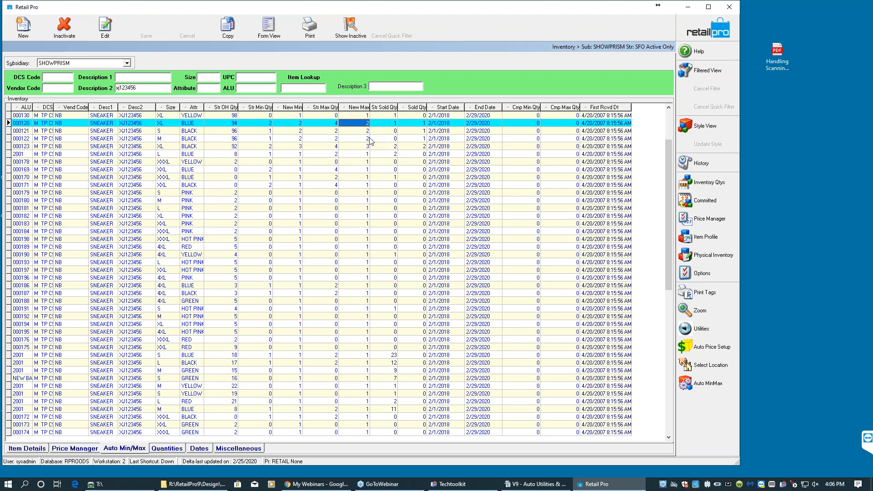
click(364, 138)
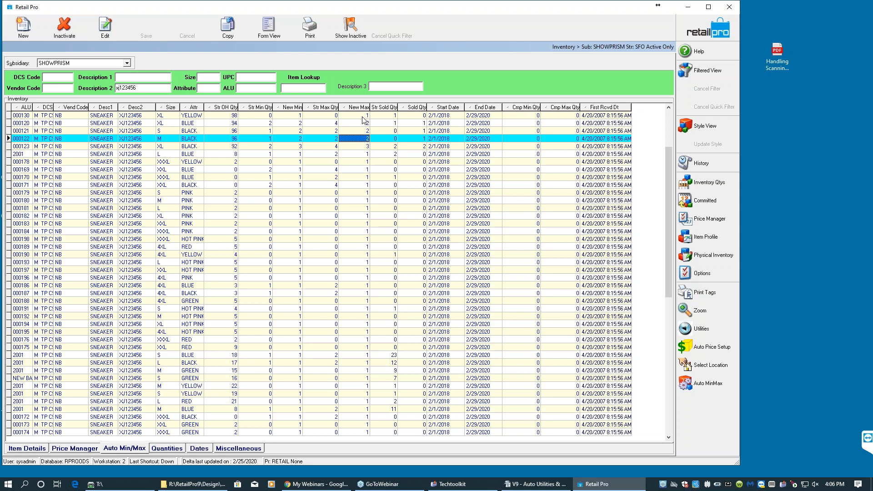
- Highlight the New Max and New Min columns to compare the calculated values
click(362, 116)
key(shift+Down)
key(shift+Down)
key(shift+Down)
key(shift+Down)
key(shift+Down)
key(shift+Down)
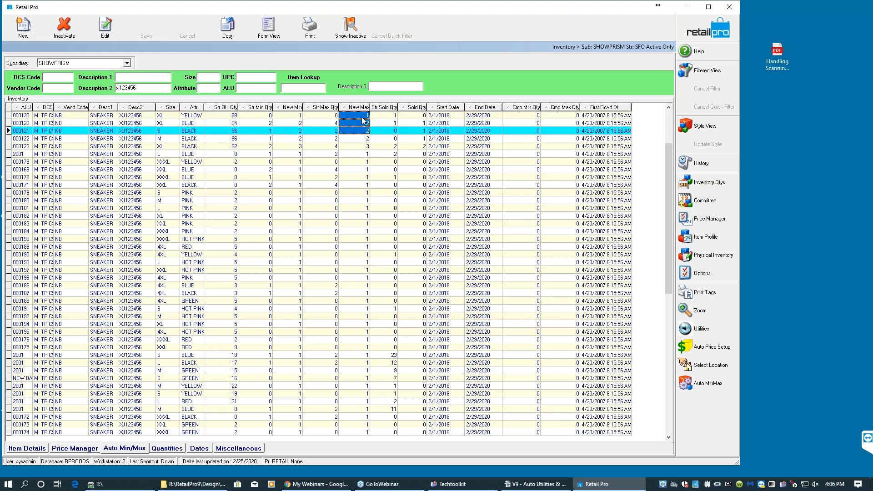
key(shift+Down)
key(shift+Down)
key(shift+Down)
key(shift+Down)
key(shift+Down)
key(shift+Down)
key(shift+Down)
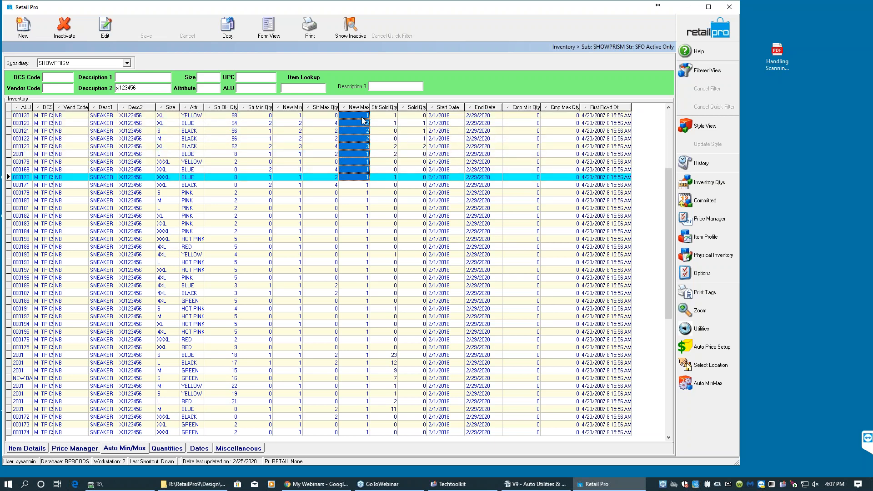
click(290, 117)
key(shift+Down)
key(shift+Down)
key(shift+Down)
key(shift+Down)
key(shift+Down)
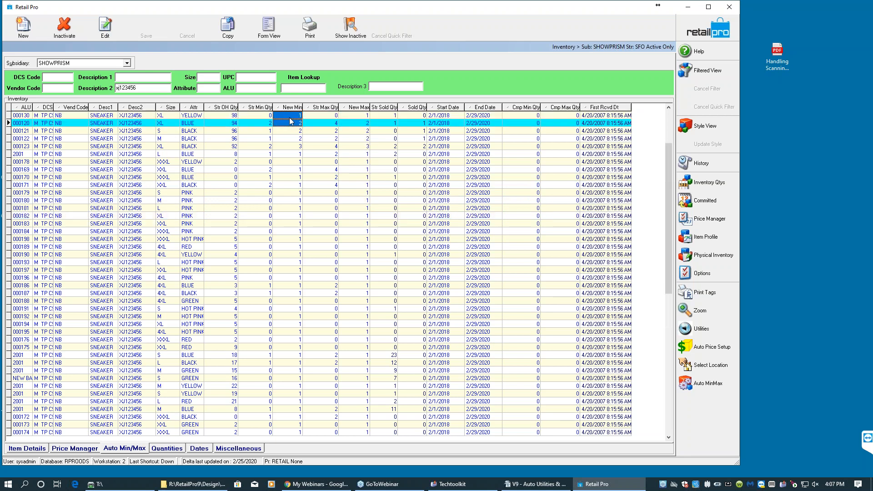
key(shift+Down)
key(shift+Down)
key(shift+Down)
key(shift+Down)
key(shift+Down)
key(shift+Down)
key(shift+Down)
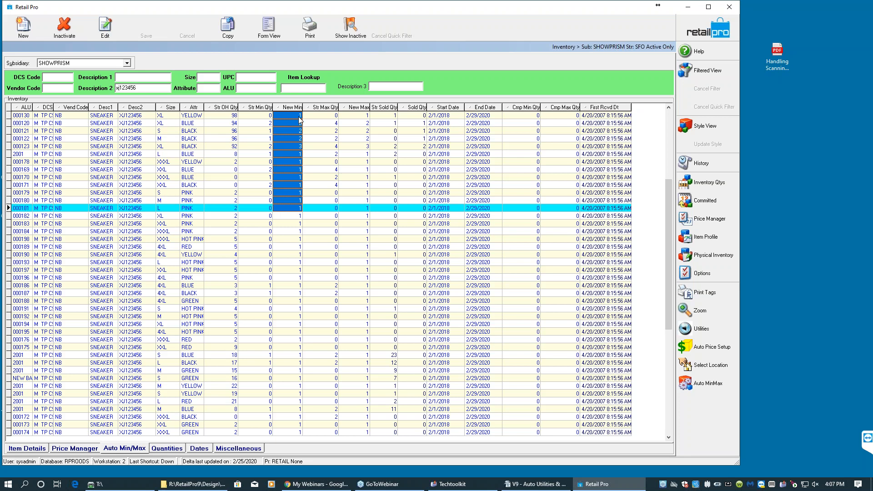
- Inspect the start date, end date and first received date columns of the items
click(448, 115)
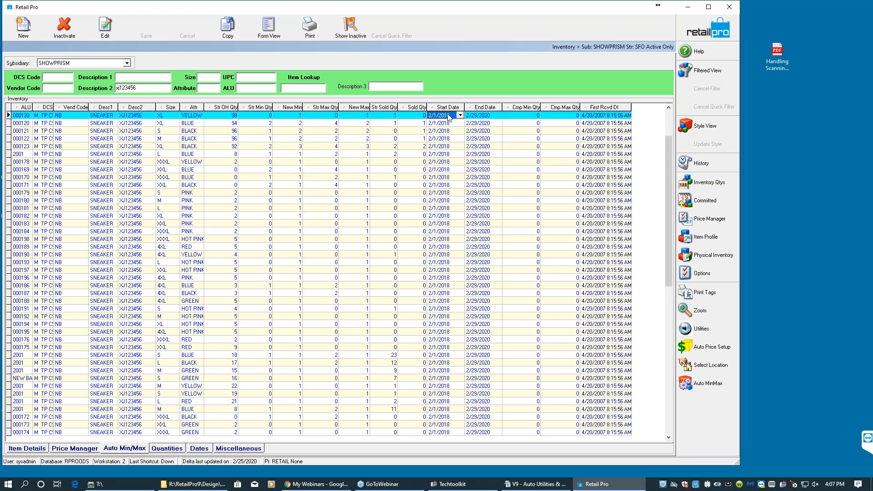
click(474, 117)
click(607, 117)
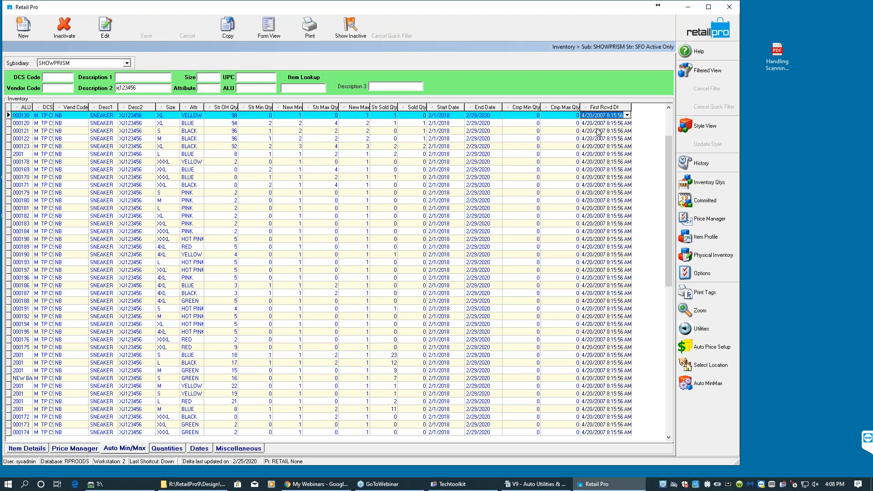
click(449, 115)
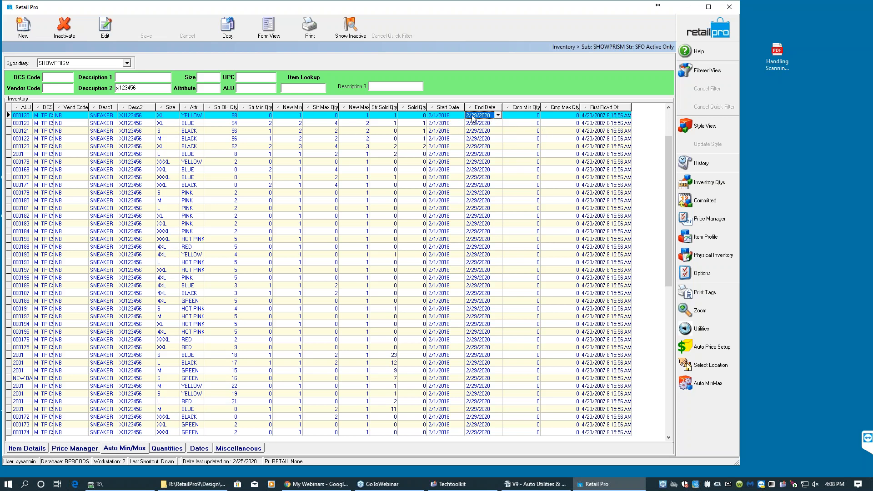
click(452, 123)
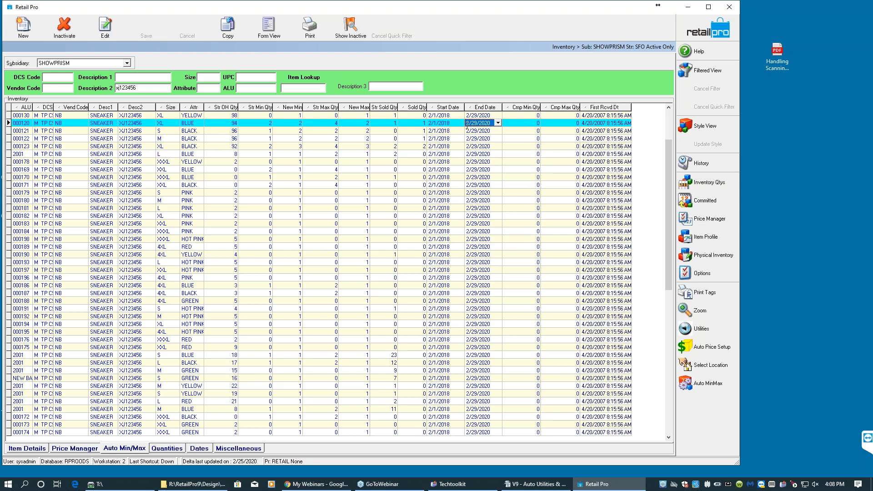
click(443, 146)
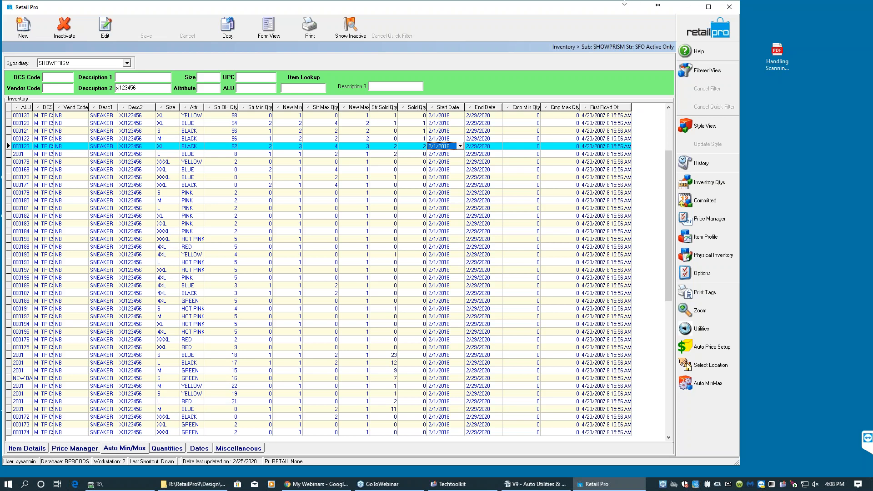
click(430, 116)
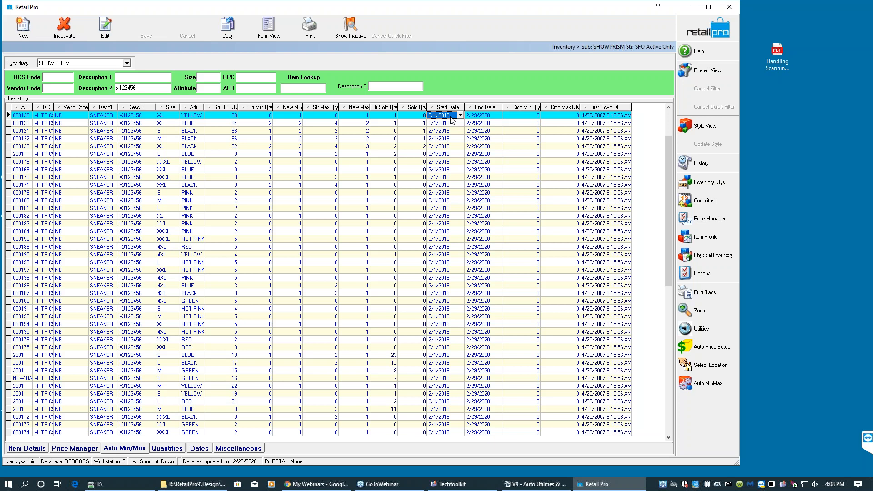
click(601, 116)
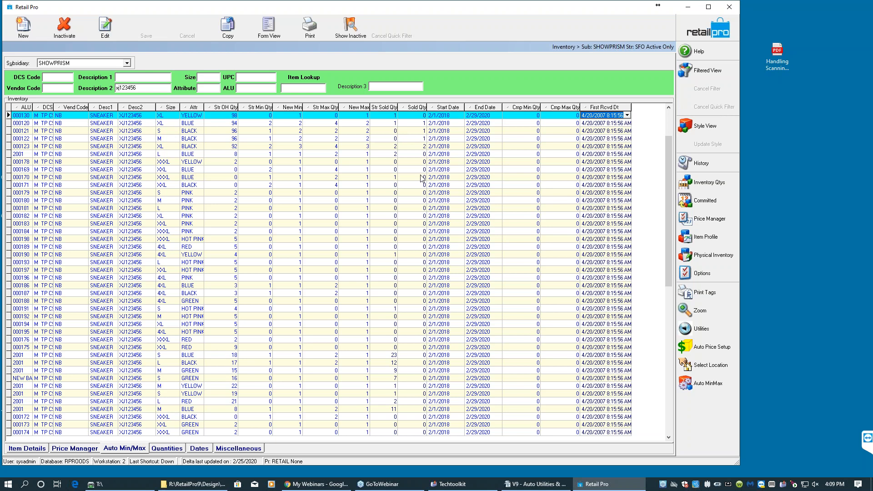
click(422, 131)
click(420, 139)
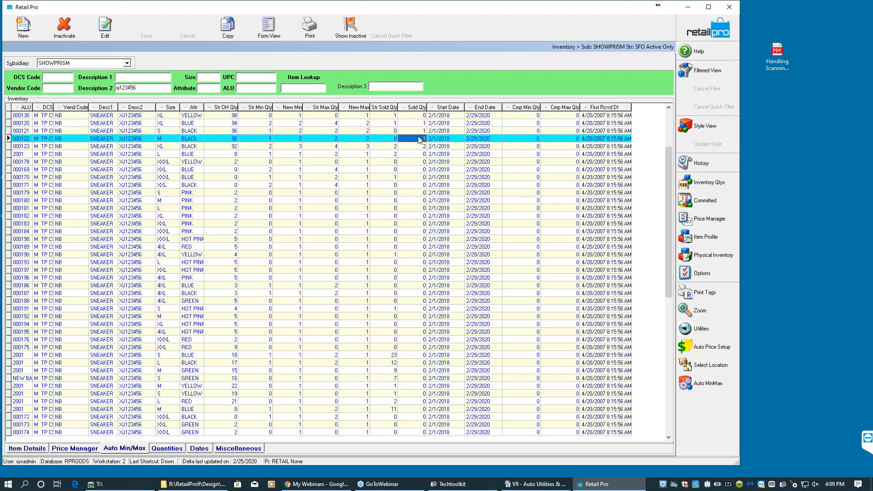
click(364, 132)
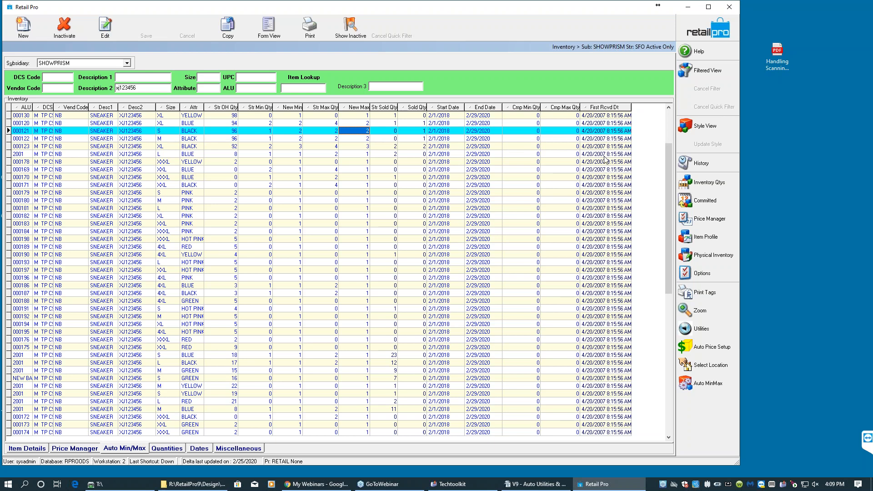
click(607, 132)
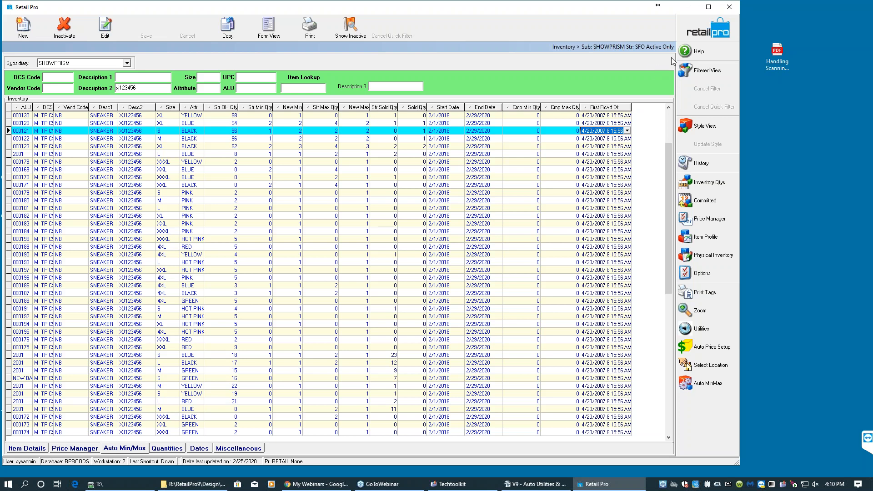
- Close and reopen the inventory, then launch the Min/Max Wizard from utilities
click(697, 39)
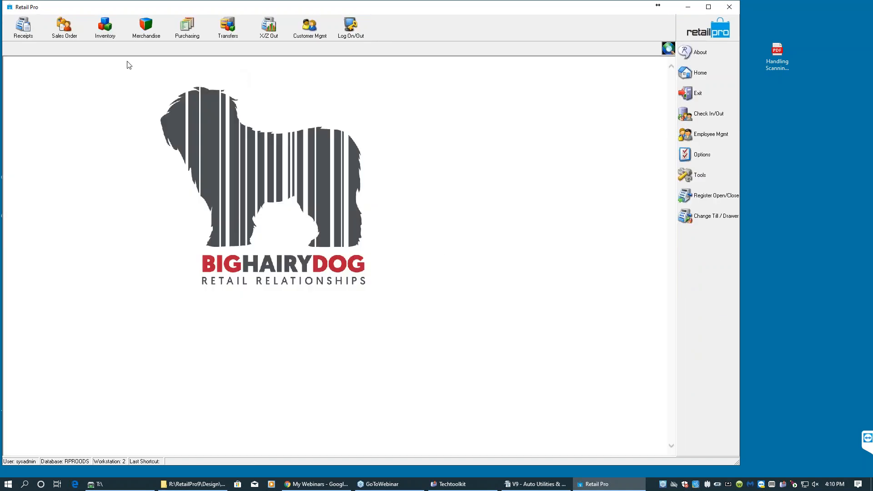
click(102, 36)
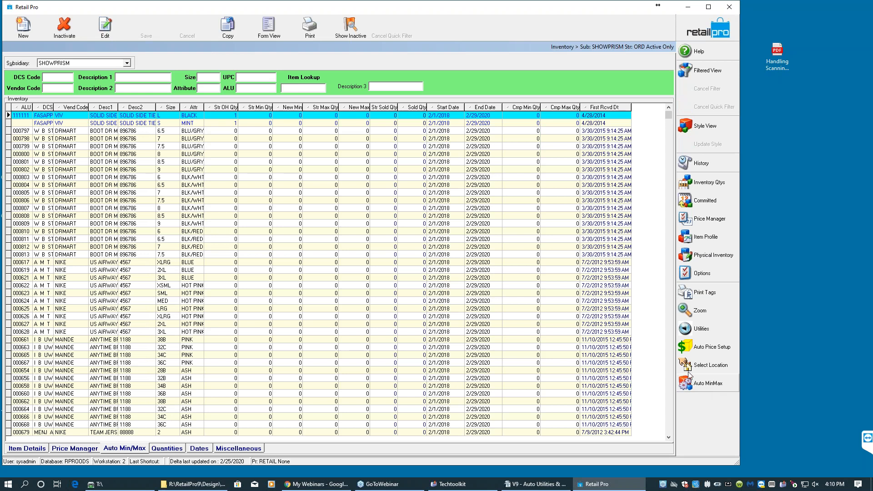
click(706, 330)
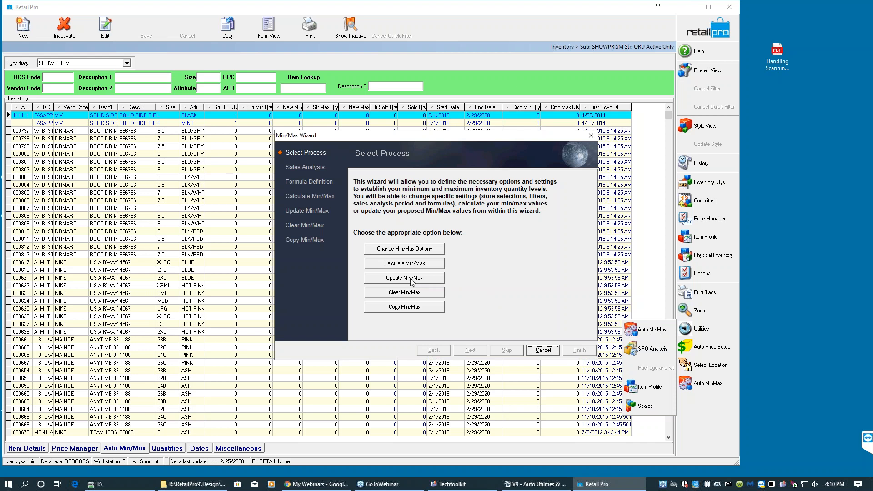
- Open the Update Min/Max page of the Min/Max Wizard and choose the XJ123456 inventory filter
click(414, 281)
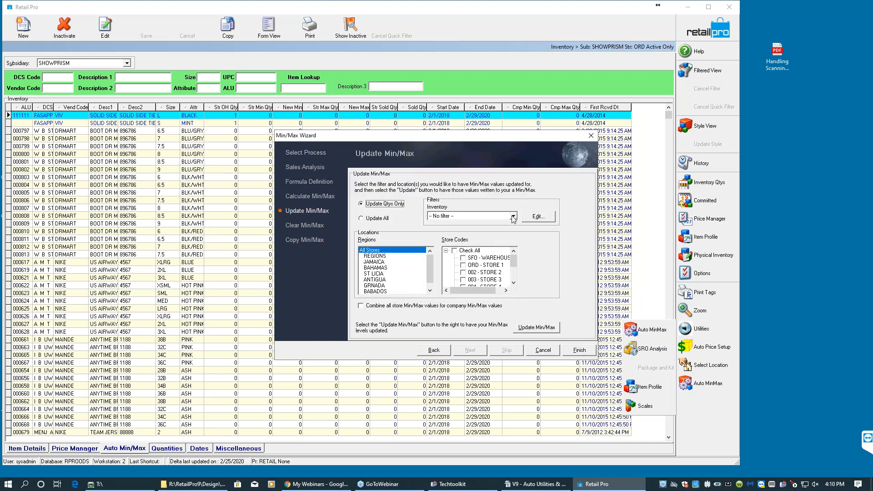
click(513, 216)
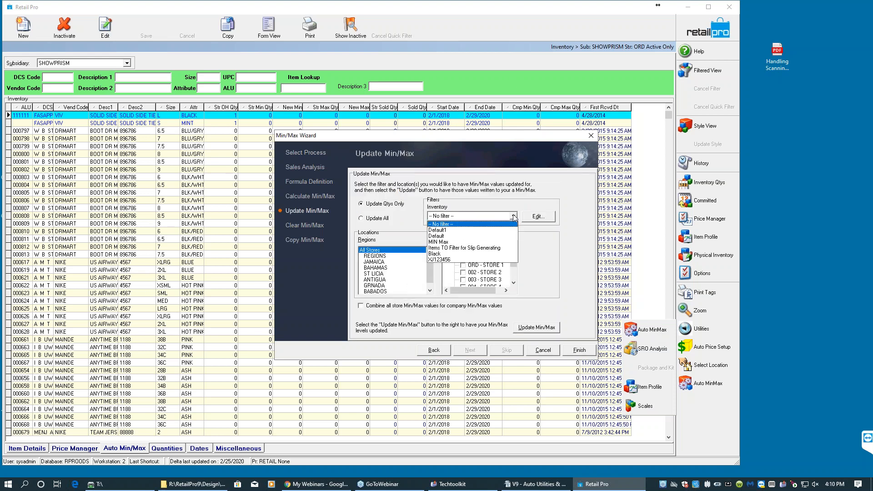
click(465, 260)
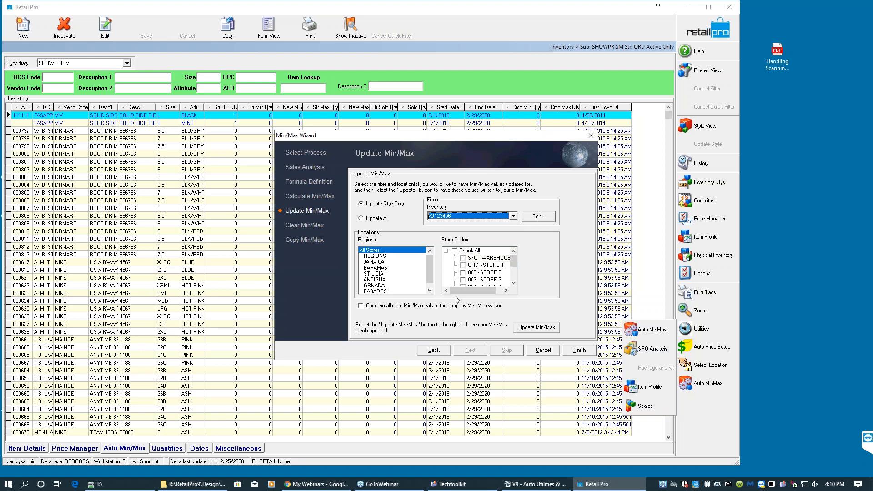
click(513, 217)
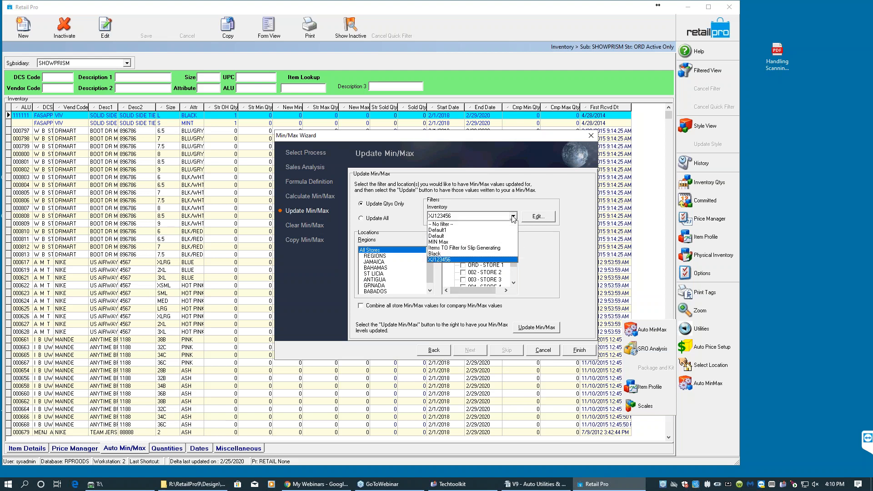
click(513, 218)
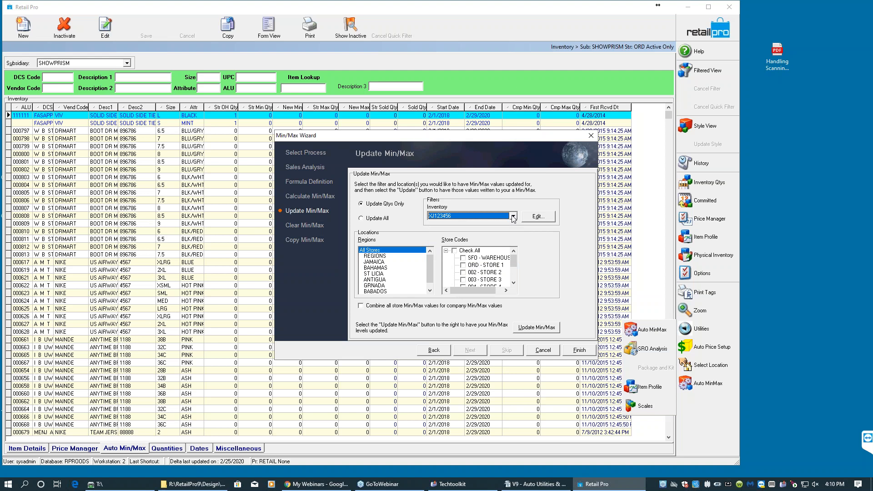
- Update all min/max values for every store code, then finish the wizard, saving the settings
click(384, 207)
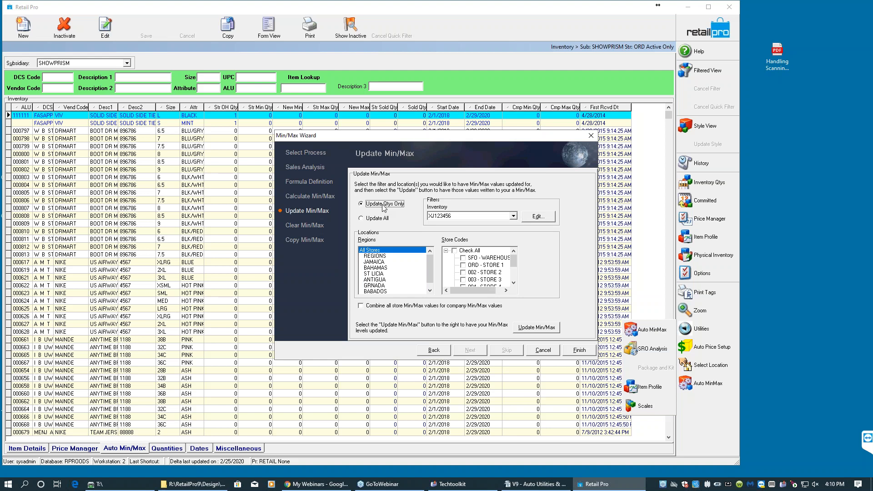
click(381, 219)
click(454, 251)
drag(368, 137, 497, 140)
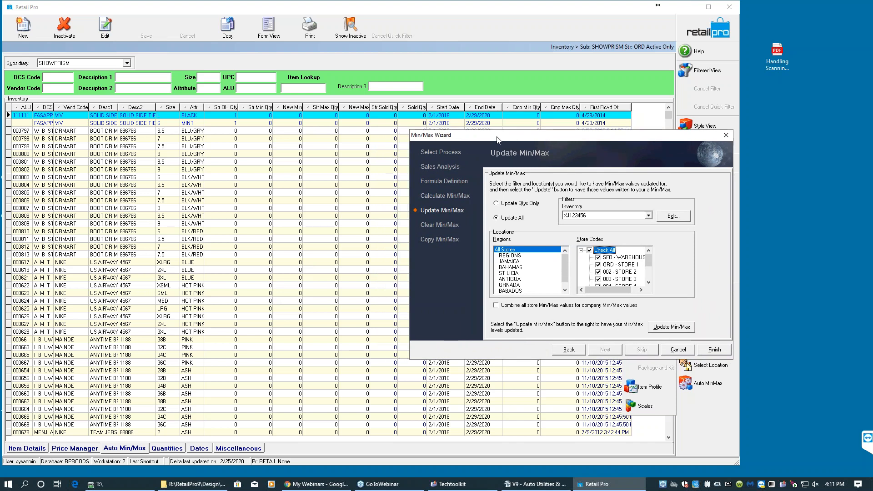
click(657, 327)
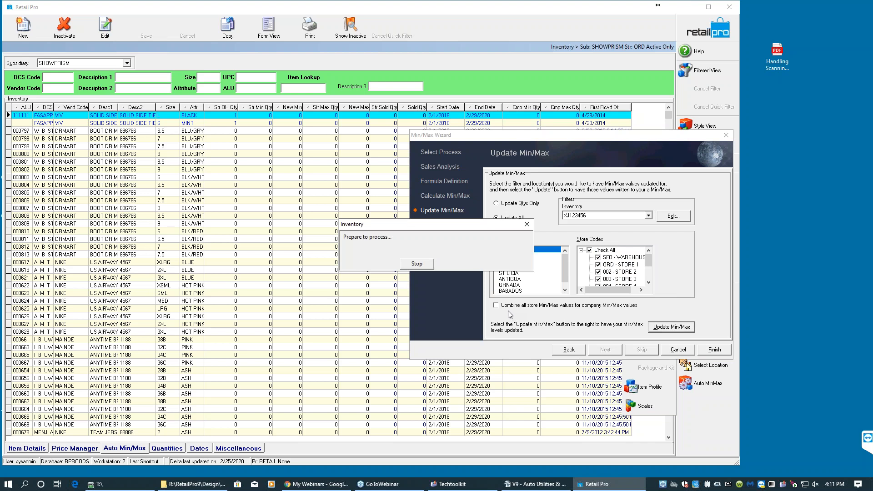
click(712, 350)
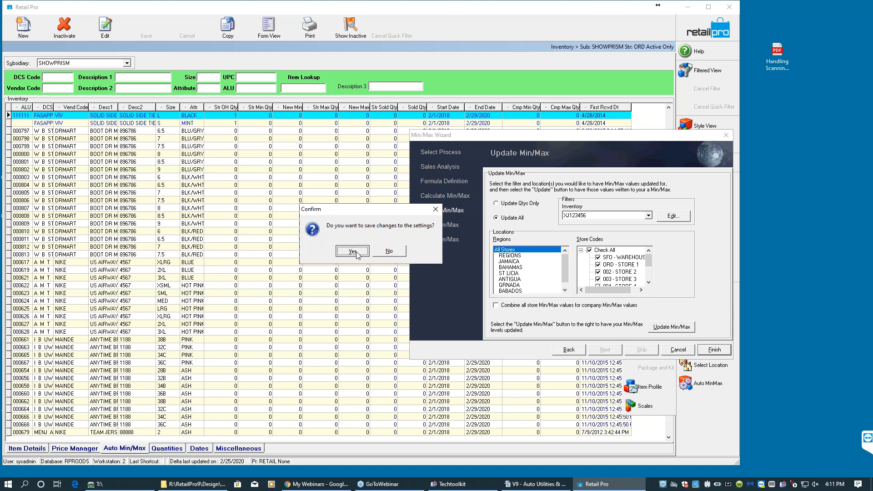
click(353, 251)
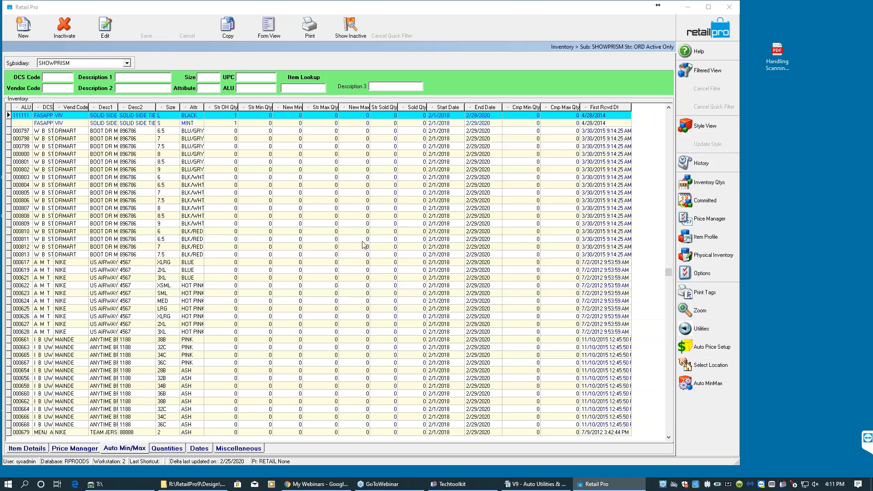
- Quick-filter the inventory by Description 2 xj123456 and inspect the items' min and max quantity columns
click(134, 87)
text(xj12345)
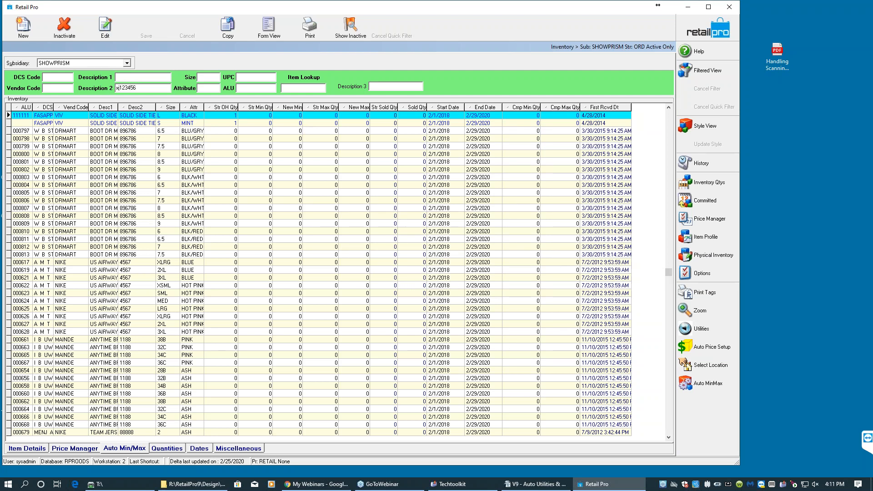
text(6)
key(Return)
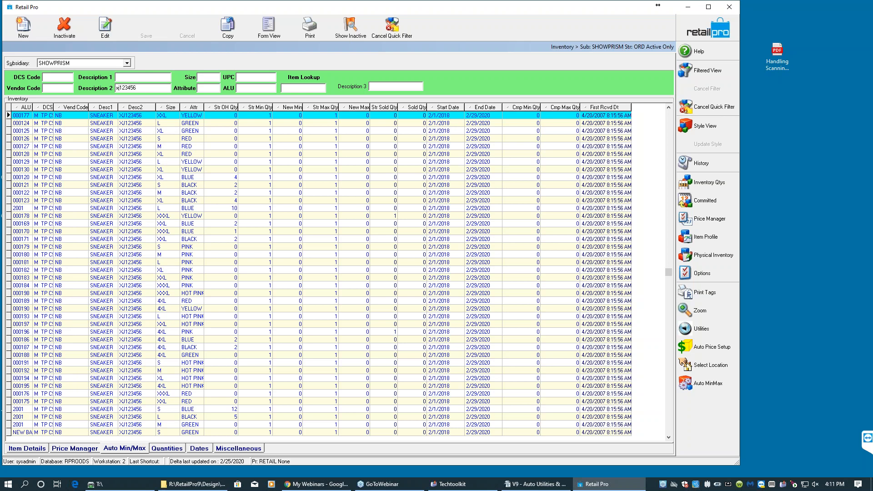
click(281, 123)
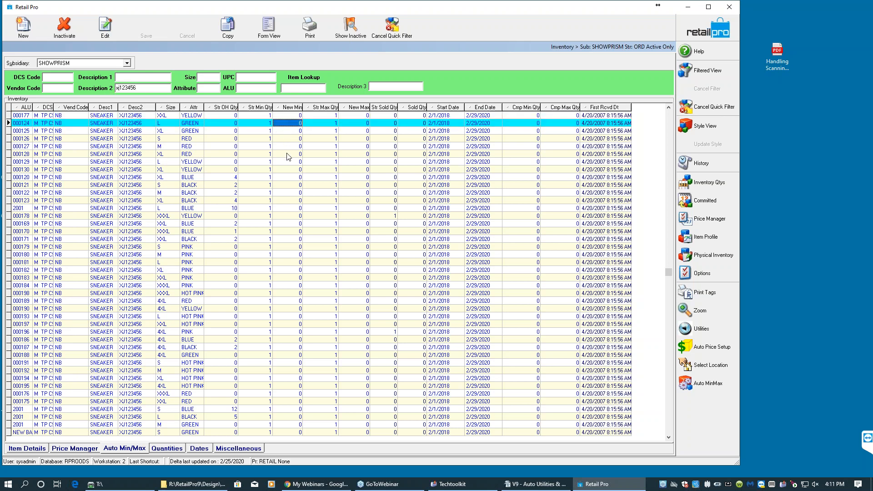
click(289, 156)
click(290, 178)
click(354, 149)
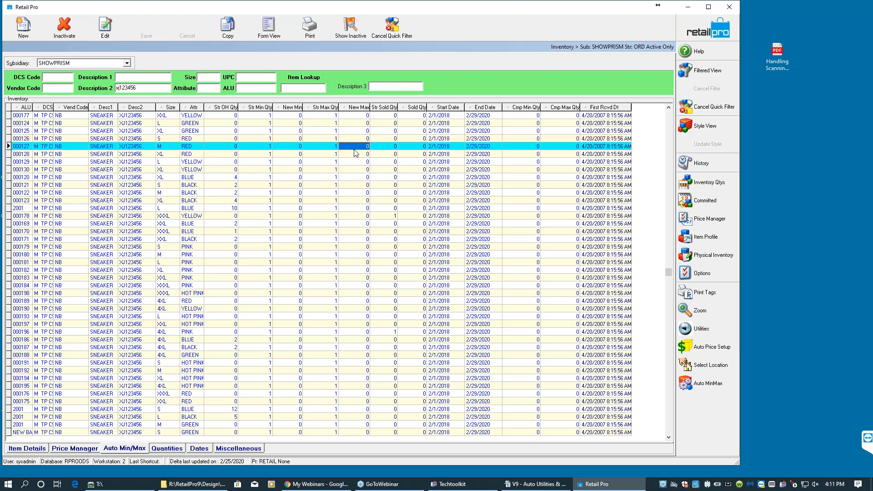
click(354, 170)
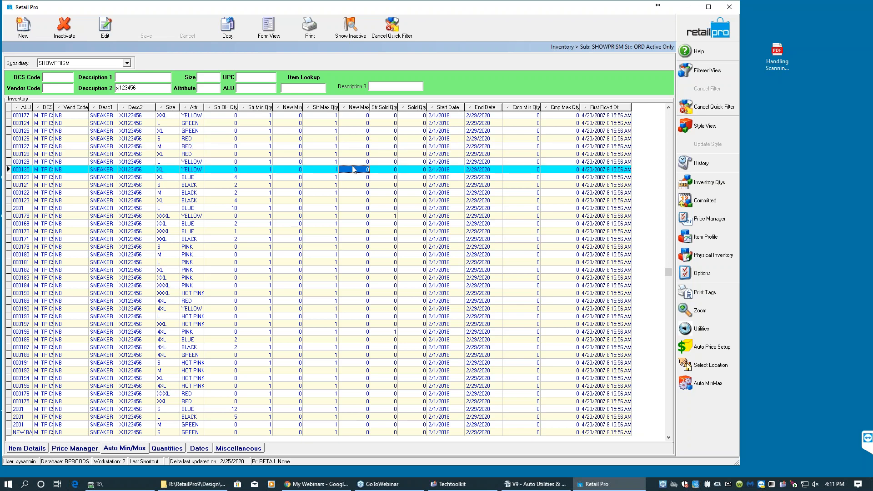
click(268, 132)
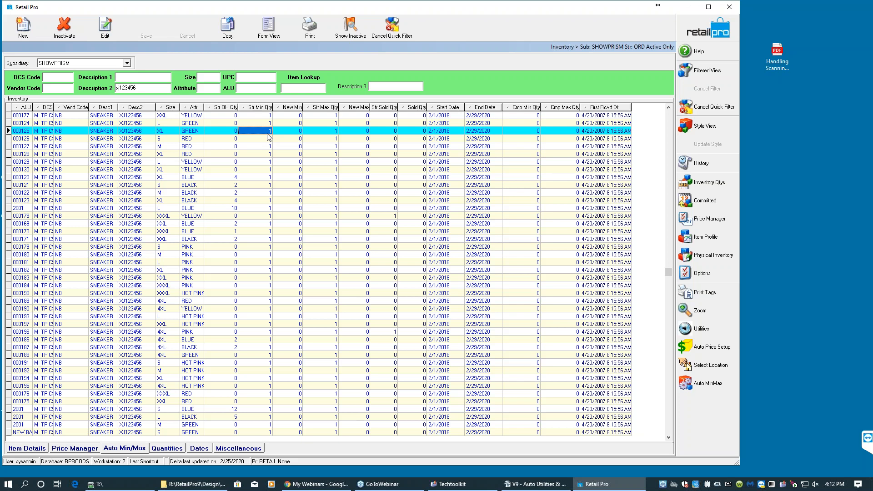
- Open the Clear Min/Max page of the Min/Max Wizard, then finish the wizard, saving the settings
click(689, 330)
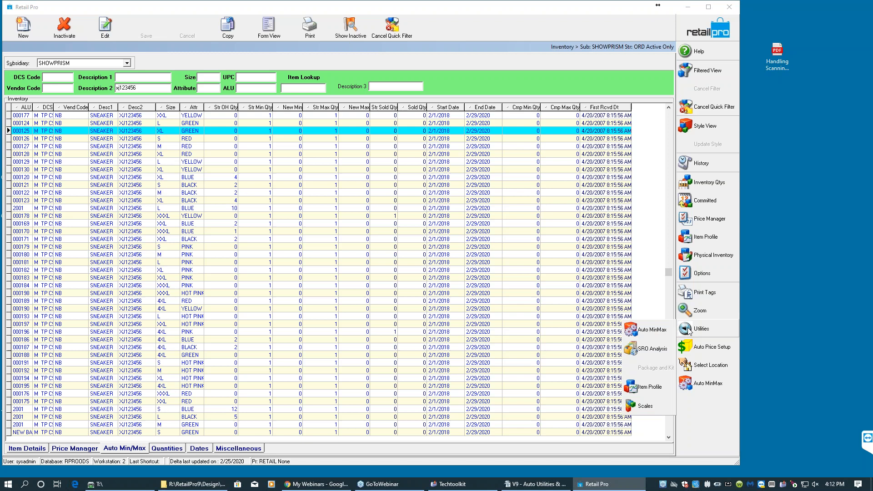
click(656, 333)
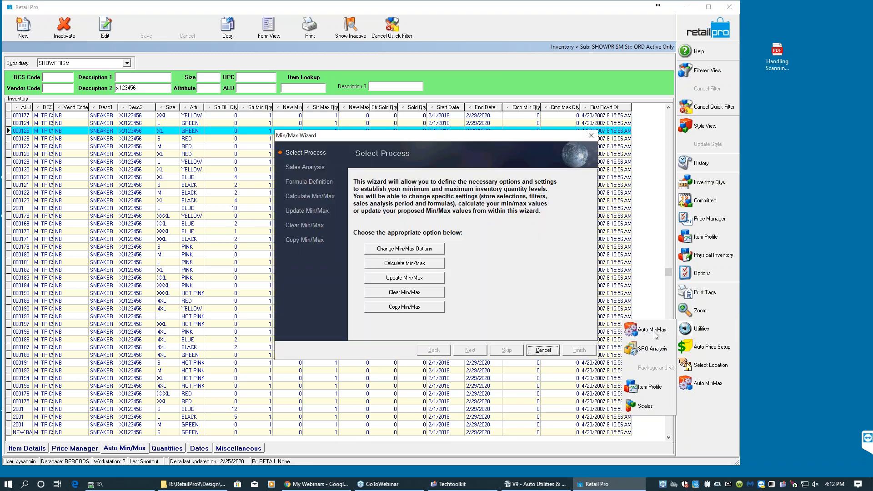
click(425, 292)
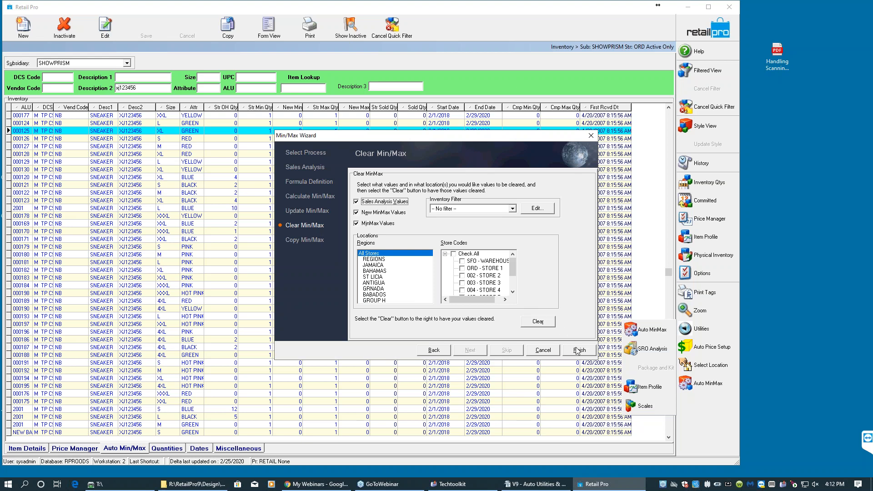
click(549, 352)
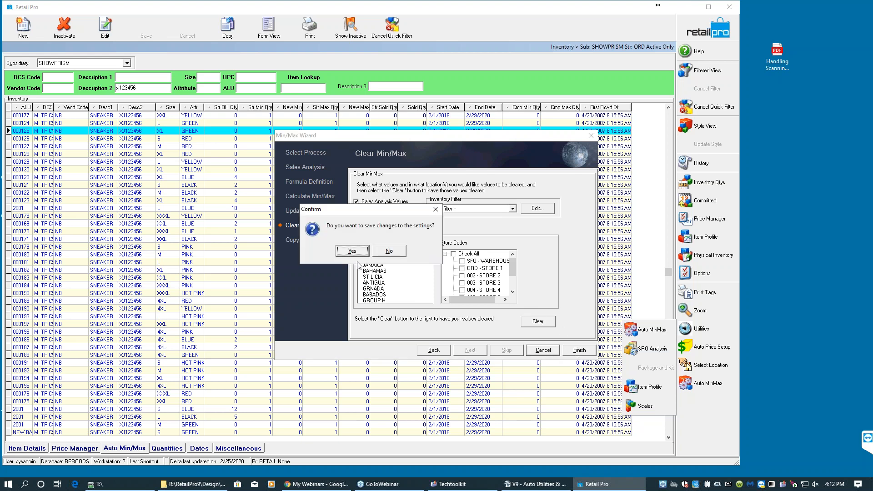
click(352, 251)
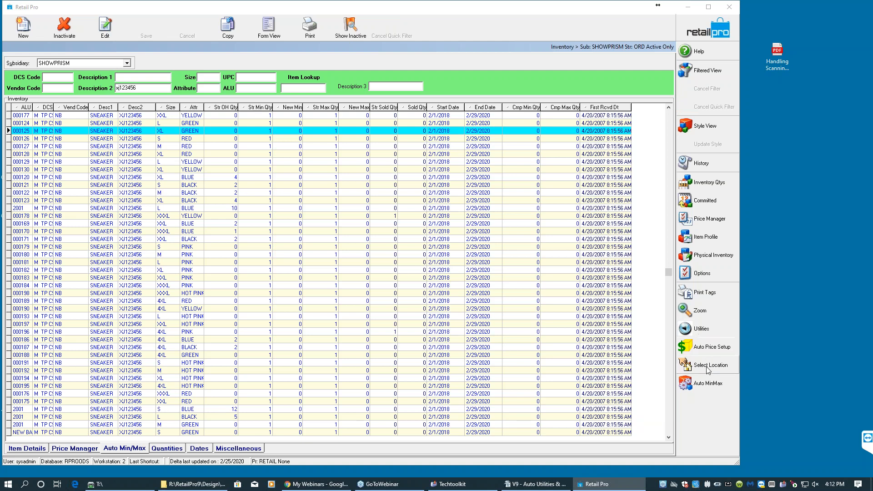
- Open the Copy Min/Max page of the Min/Max Wizard, then finish the wizard, saving the settings
click(702, 329)
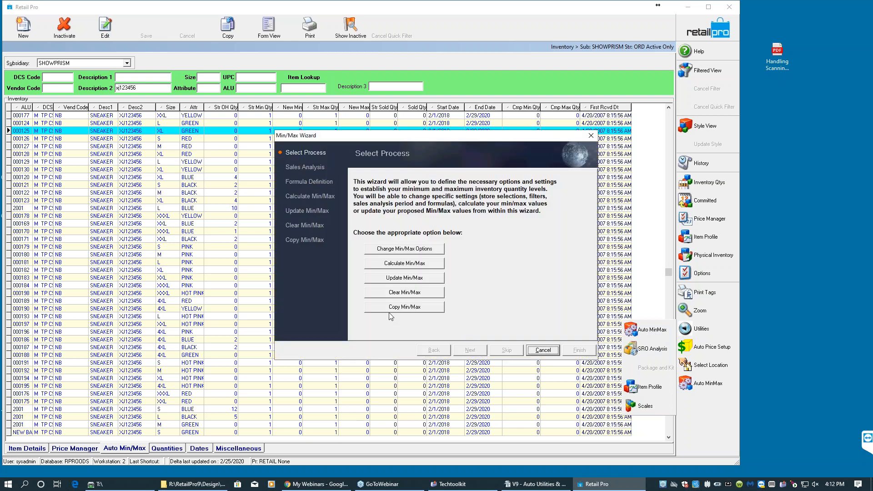
click(387, 308)
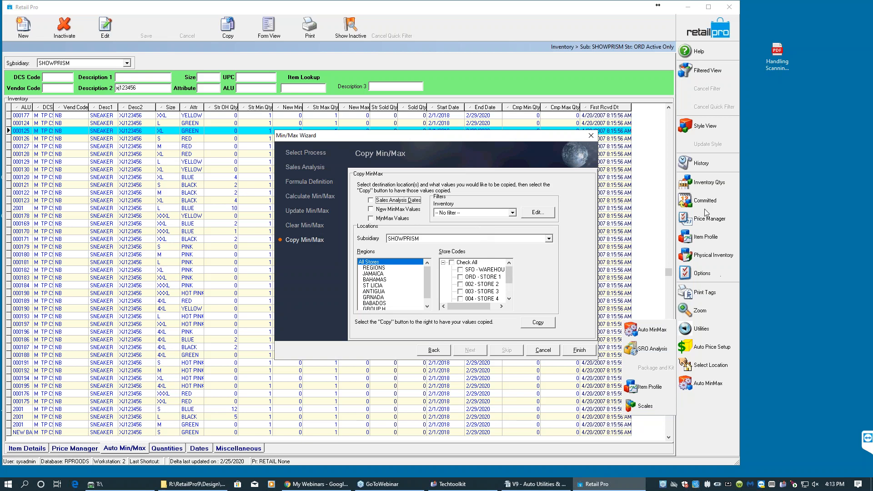
click(554, 353)
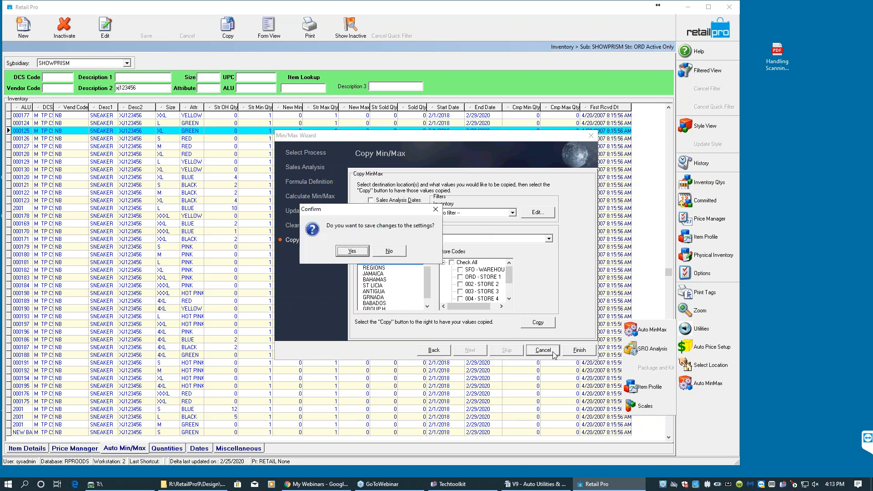
click(363, 253)
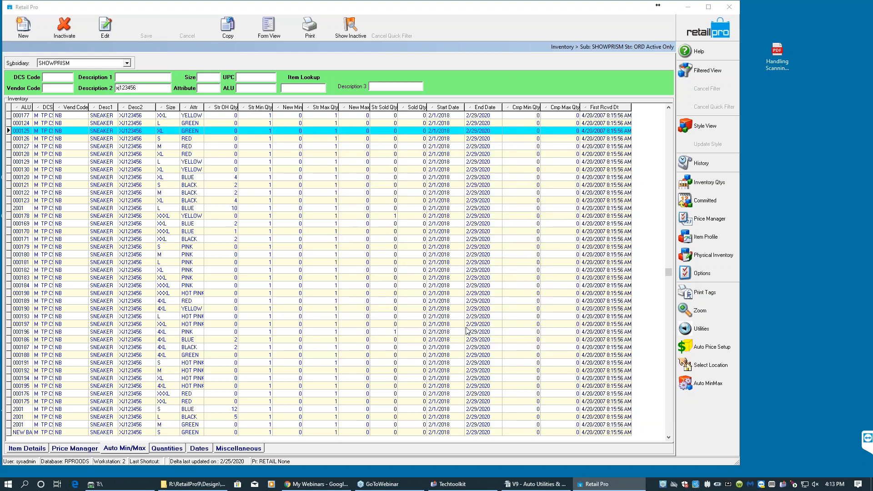
- Switch to the Auto Utilities outline document in OpenOffice Writer
click(535, 483)
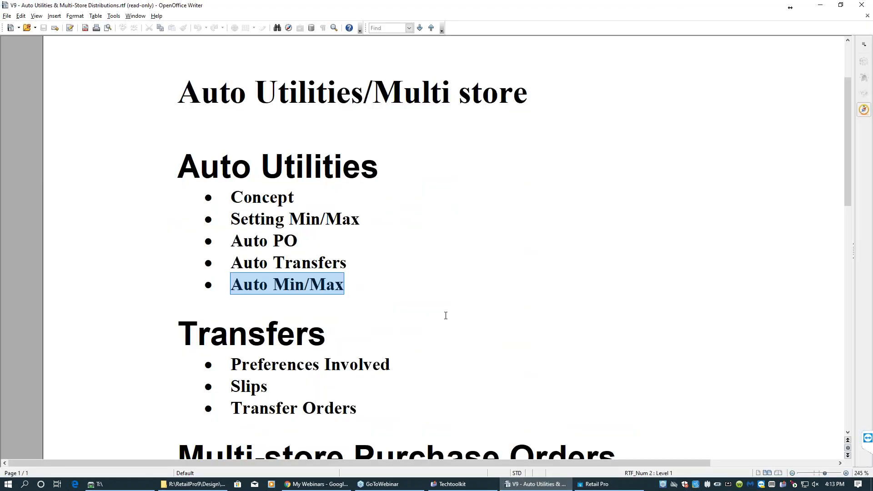
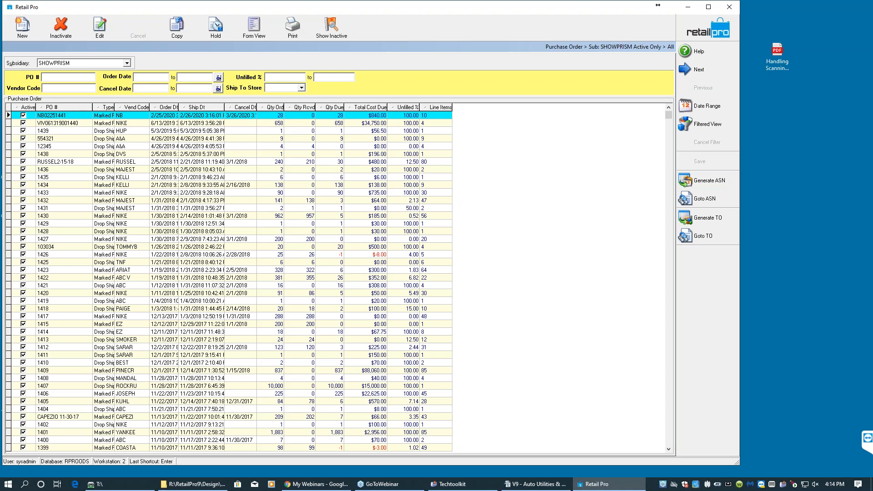
- Copy purchase order RUSSEL2-15-18 into a new PO and set the first seven khaki items' quantities to 33
click(241, 161)
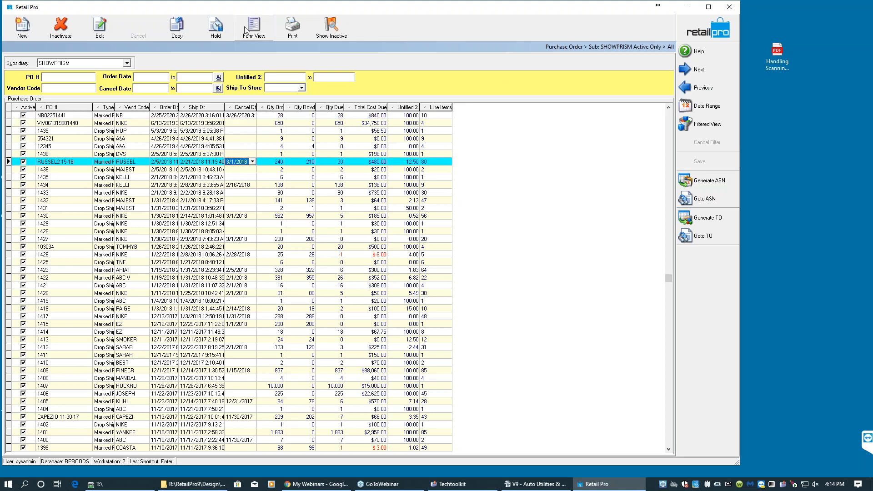
click(188, 34)
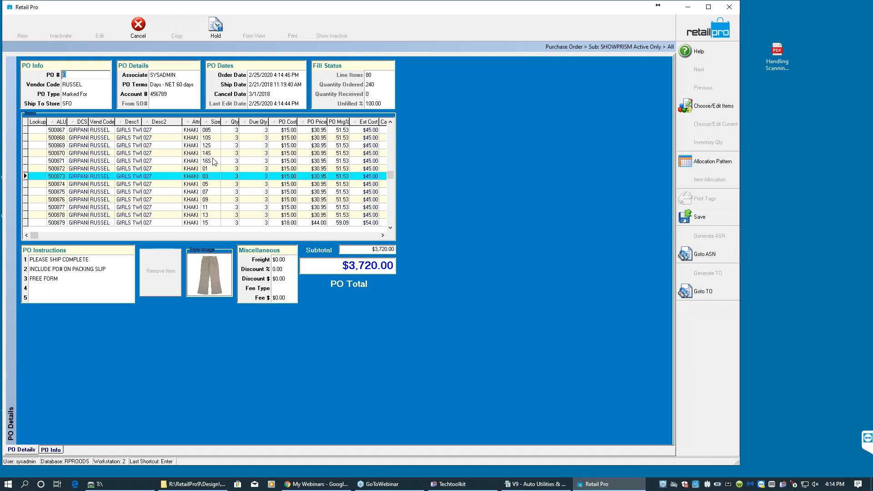
click(237, 132)
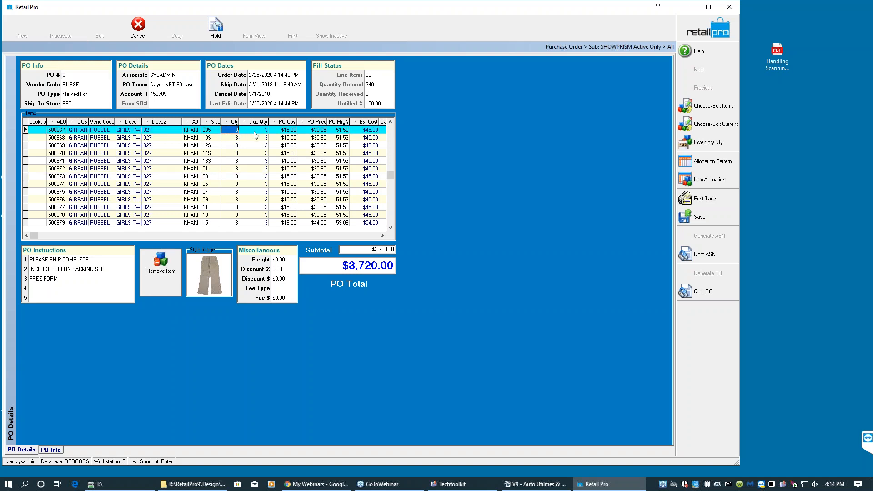
text(33)
key(Return)
text(33)
key(Return)
text(33)
key(Return)
text(33)
key(Return)
text(33)
key(Return)
text(33)
key(Return)
text(33)
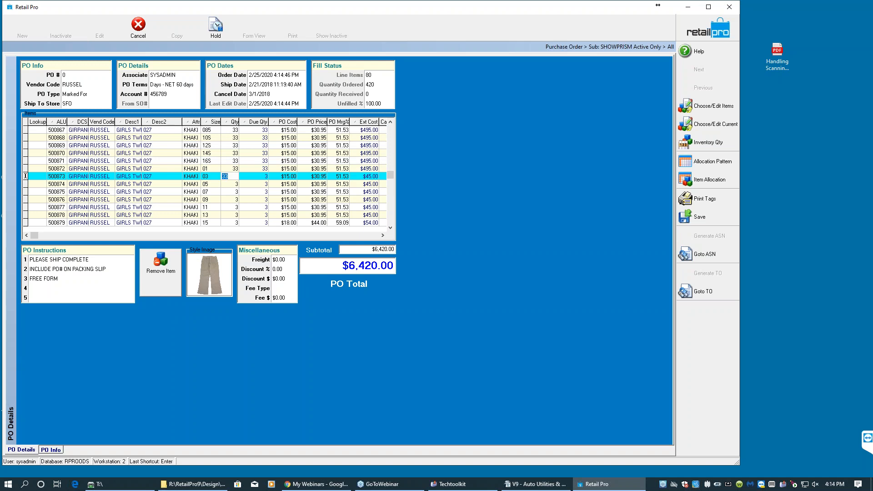
- Enter quantity 55 for the remaining khaki sizes, 58 for size 17, and 88 or 8 for the first navy sizes
key(Return)
text(55)
key(Return)
text(55)
key(Return)
text(55)
key(Return)
text(55)
key(Return)
text(55)
key(Return)
text(55)
key(Return)
text(58)
key(Return)
text(88)
key(Return)
text(8)
key(Return)
text(88)
key(Return)
text(88)
- Correct navy size 10R's quantity to 88 and enter 88 for the following navy item quantities
key(Return)
text(88)
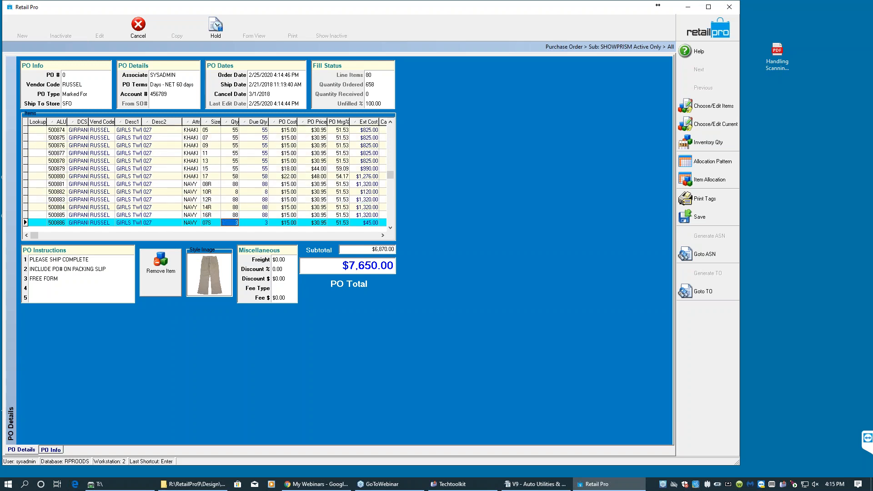
key(Return)
key(Up)
key(Up)
key(Up)
key(Up)
text(88)
key(Down)
key(Down)
key(Down)
key(Down)
key(Down)
text(88)
key(Return)
key(Down)
key(Down)
key(Down)
text(88)
key(Down)
text(88)
key(Down)
text(88)
key(Down)
key(Down)
text(88)
key(Down)
text(88)
key(Down)
text(88)
key(Down)
text(88)
key(Down)
text(88)
key(Down)
text(88)
- Enter quantities of 88 or 8 for the remaining navy and gray items through white size 10R
key(Down)
text(88)
key(Down)
text(88)
key(Down)
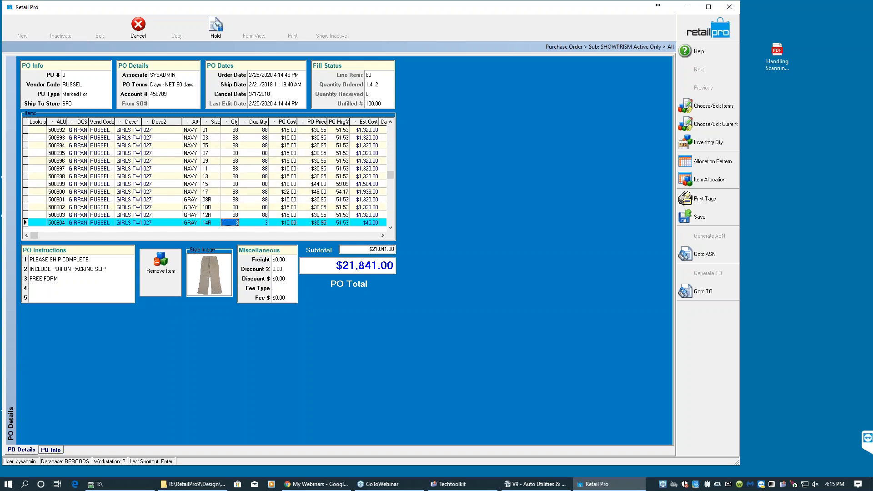
key(Down)
text(88)
key(Down)
text(88)
key(Down)
text(88)
key(Down)
text(8)
key(Down)
text(88)
key(Down)
text(88)
key(Down)
text(88)
key(Down)
text(88)
key(Down)
text(8)
key(Down)
text(88)
key(Down)
text(8)
key(Down)
text(8)
key(Down)
text(88)
key(Down)
text(8)
key(Down)
text(88)
key(Down)
text(8)
key(Down)
key(Down)
text(8)
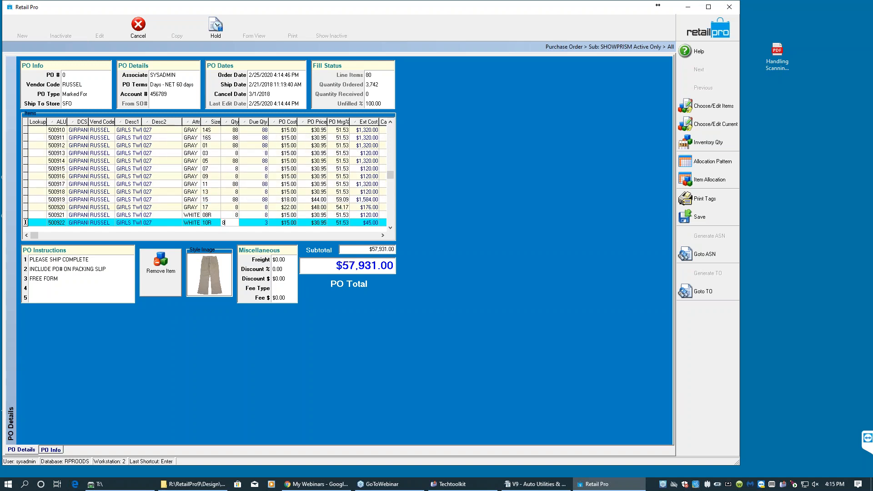
- Set gray sizes 03 through 17 quantities to 99, with size 11 at 999 and size 13 at 9
click(244, 147)
click(235, 154)
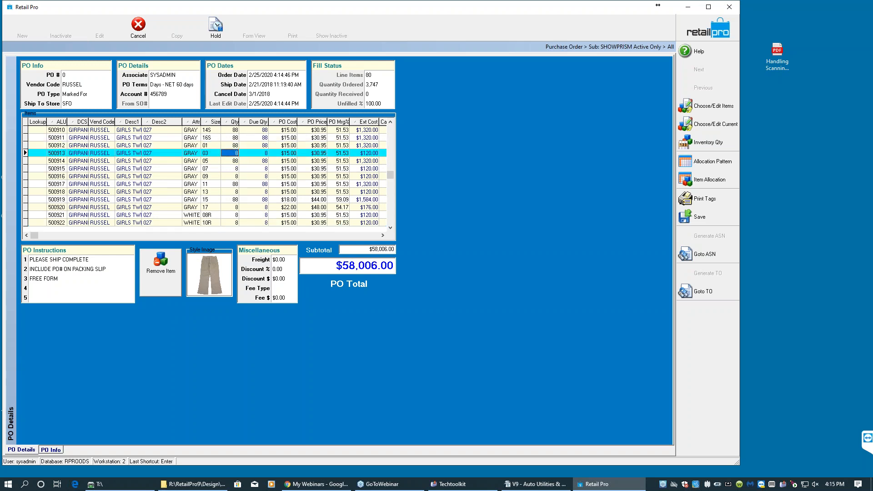
text(99)
key(Down)
text(99)
key(Down)
text(99)
key(Down)
text(99)
key(Down)
text(999)
key(Down)
text(9)
key(Down)
text(99)
key(Down)
text(99)
key(Down)
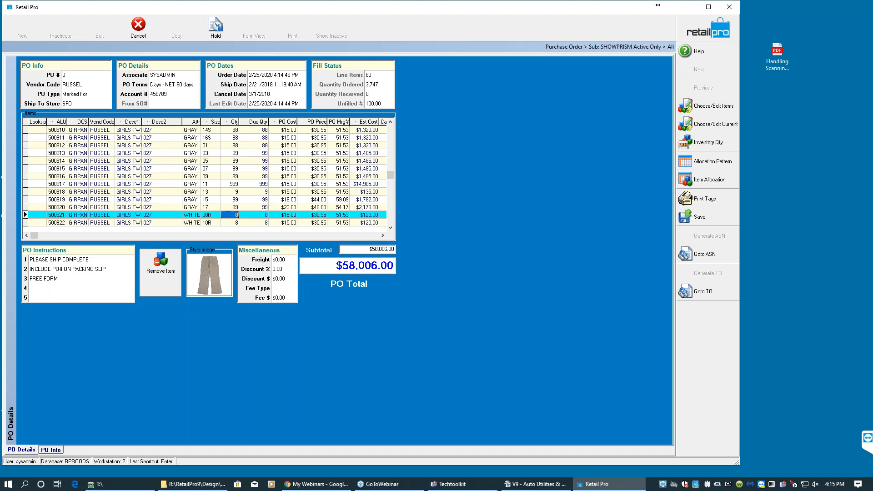
- Enter quantities of 99 or 9 for the white items, dismissing the lookup error on the extra row
text(99)
key(Down)
text(99)
key(Down)
text(99)
key(Down)
text(9)
key(Down)
text(99)
key(Down)
text(99)
key(Down)
text(9)
key(Down)
text(9)
key(Down)
text(99)
key(Down)
text(9)
key(Down)
text(9)
key(Down)
text(99)
key(Down)
text(9)
key(Down)
text(9)
key(Down)
text(9)
key(Down)
text(9)
key(Down)
text(9)
key(Down)
text(9)
key(Down)
text(9)
key(Down)
text(9)
key(Down)
text(9)
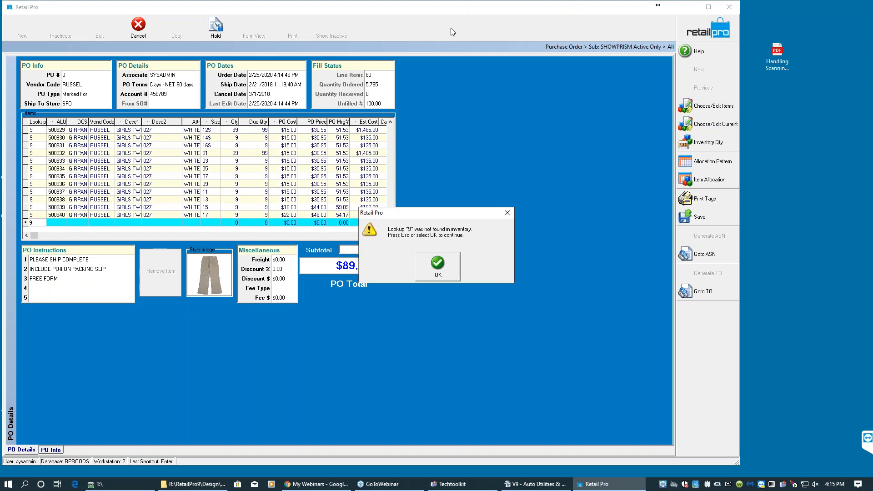
click(444, 274)
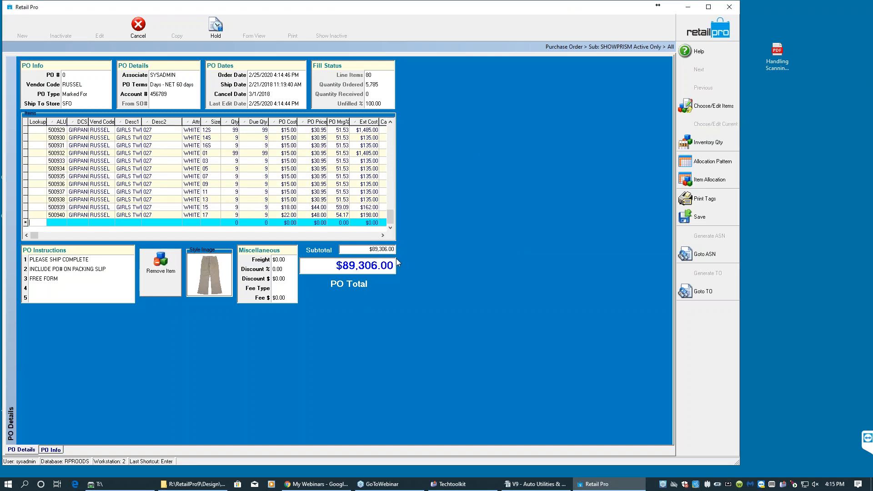
- Try to save the purchase order
key(Tab)
click(707, 217)
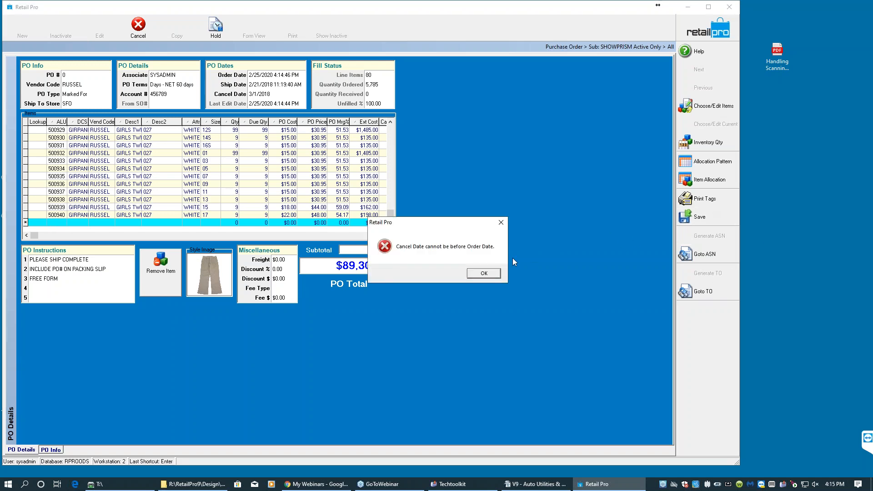
click(483, 274)
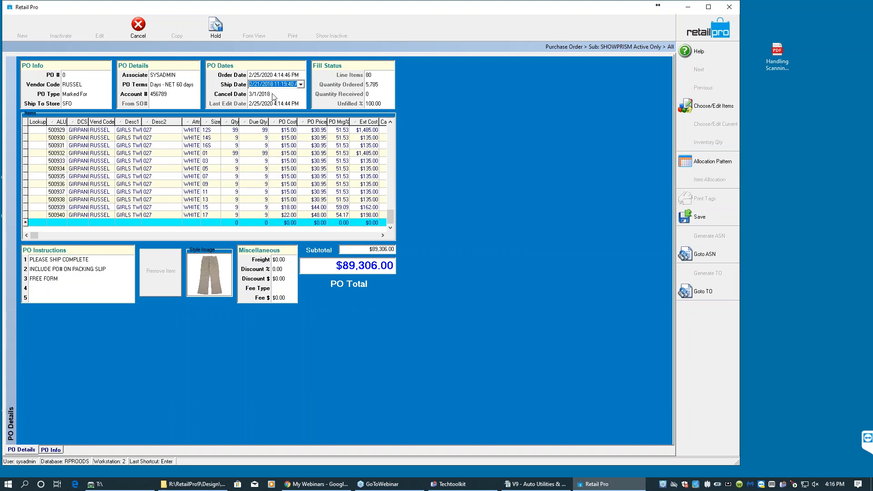
- Set the purchase order's cancel date to 3/3/2020 using the calendar
click(300, 94)
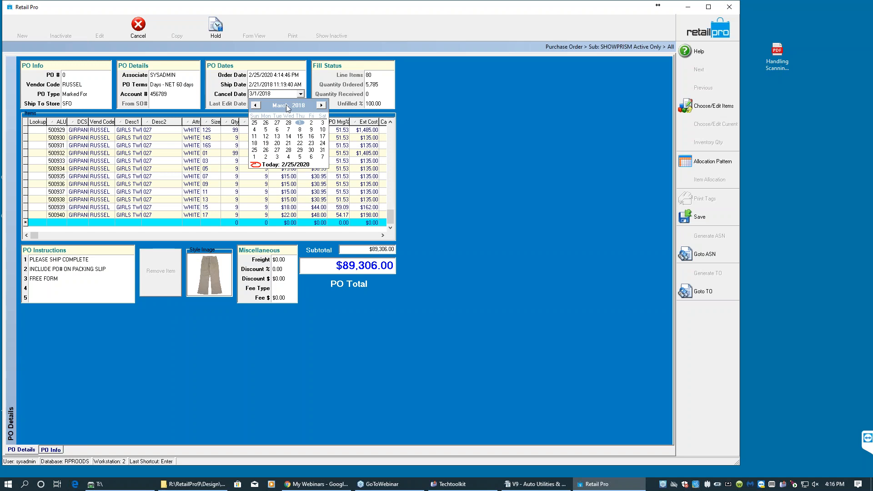
click(320, 106)
click(255, 105)
click(300, 106)
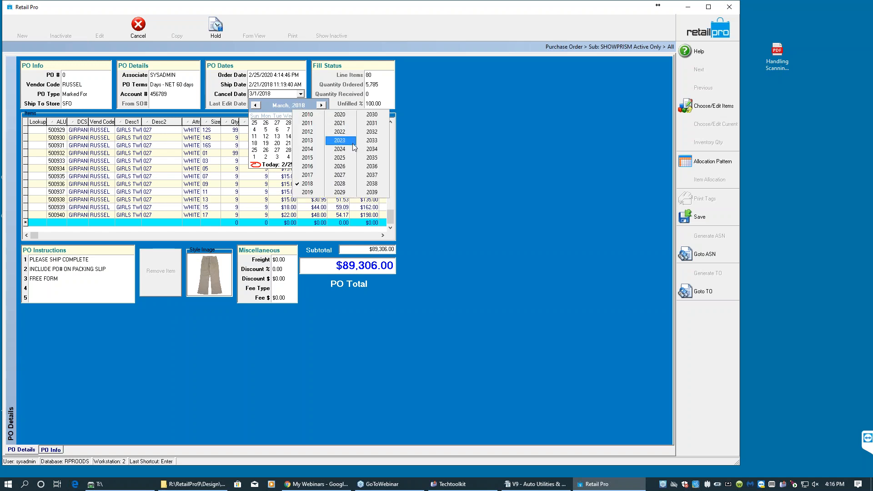
click(348, 117)
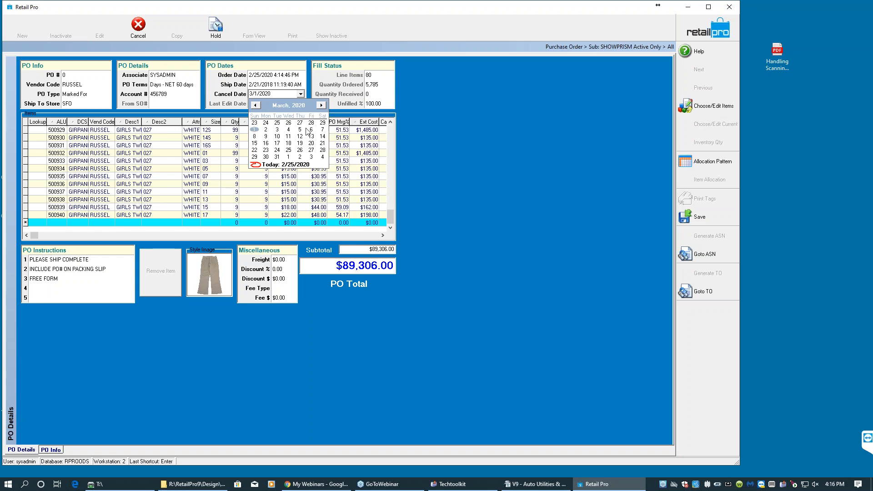
click(277, 130)
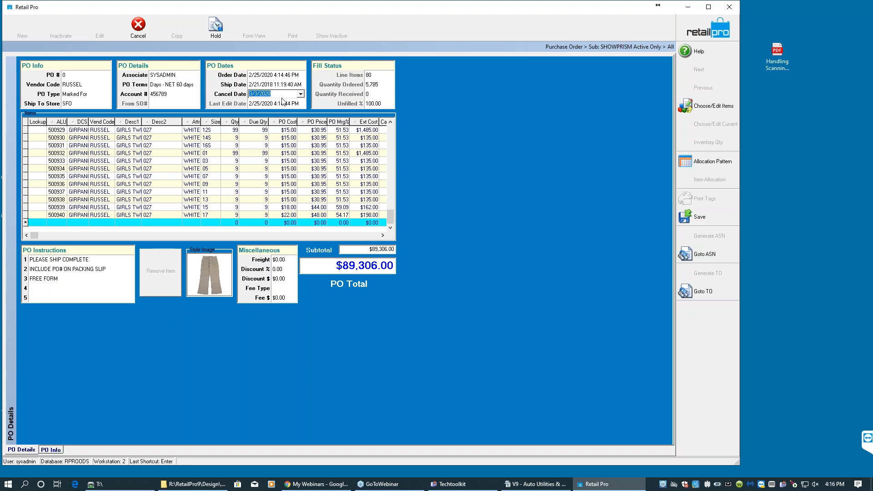
- Set the ship date to 2/27/2020 and save the purchase order
click(294, 85)
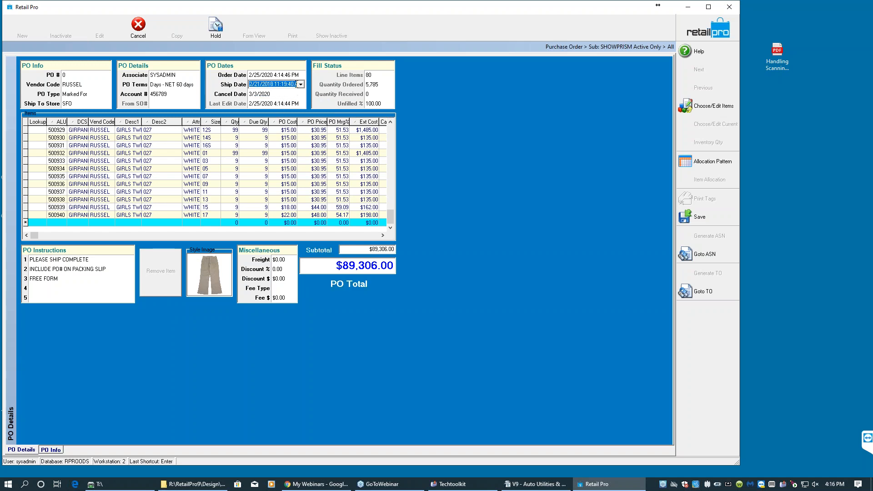
click(301, 84)
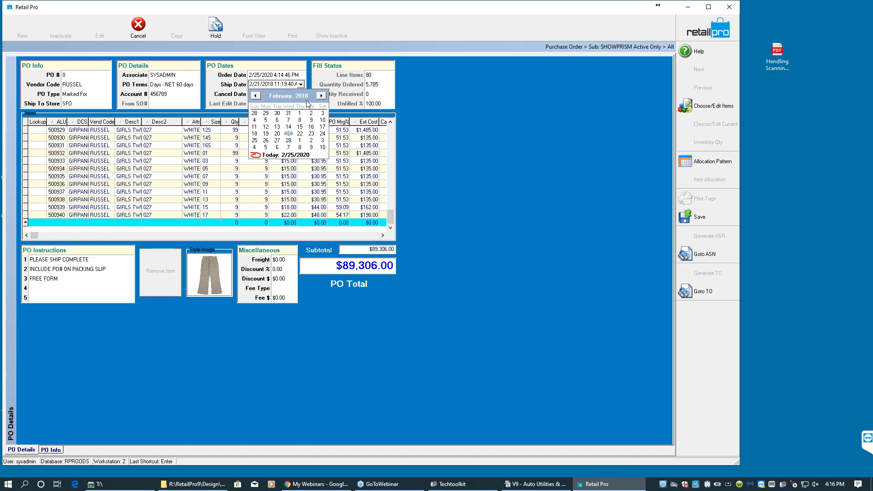
click(305, 98)
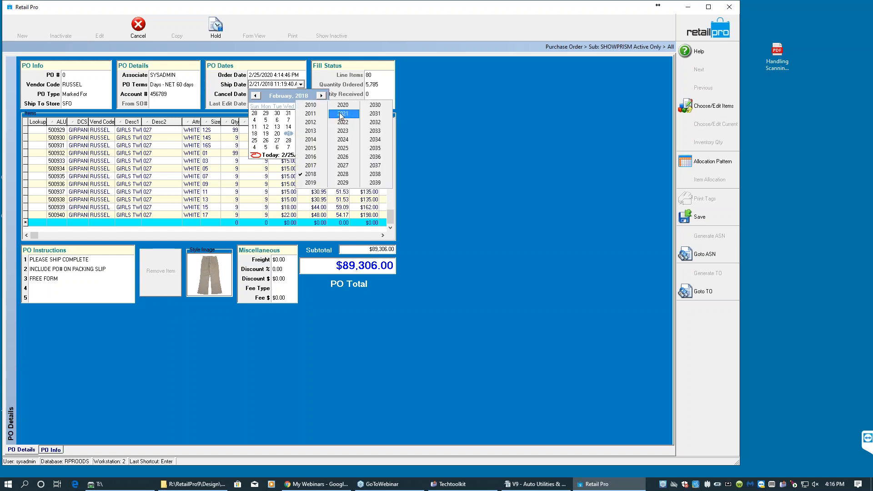
click(342, 104)
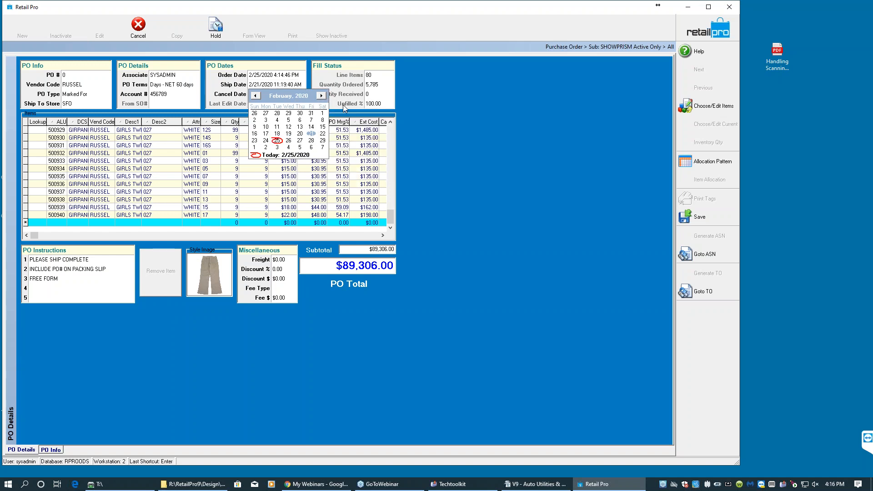
click(311, 134)
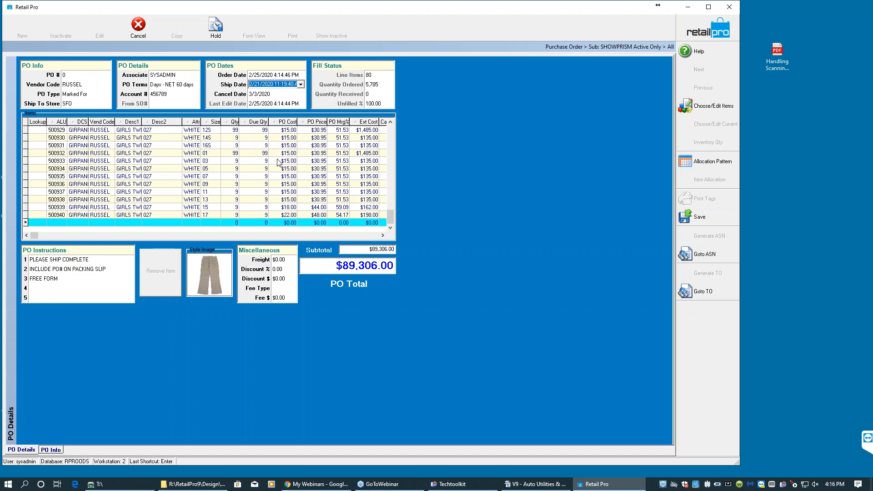
click(301, 84)
click(300, 142)
click(707, 220)
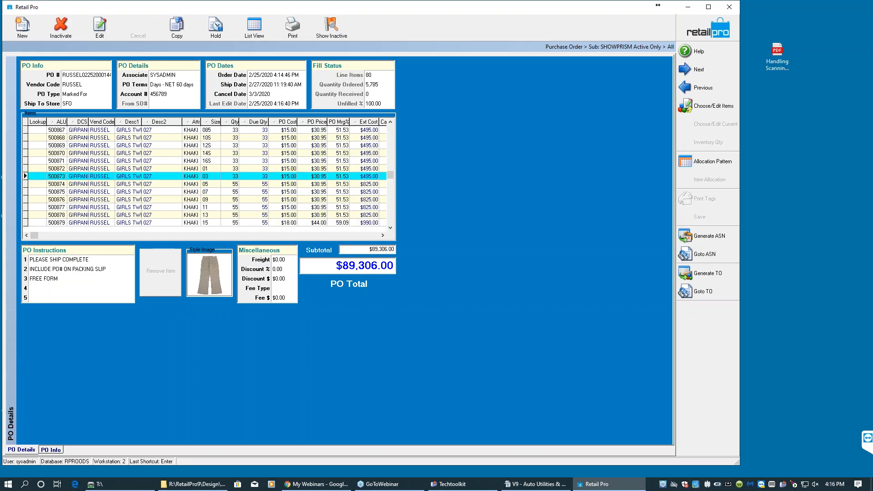
- Open allocation patterns for the khaki size 14S line and compare the T-SHIRTS, SUNBLOCK and SECOND RUN patterns
click(247, 153)
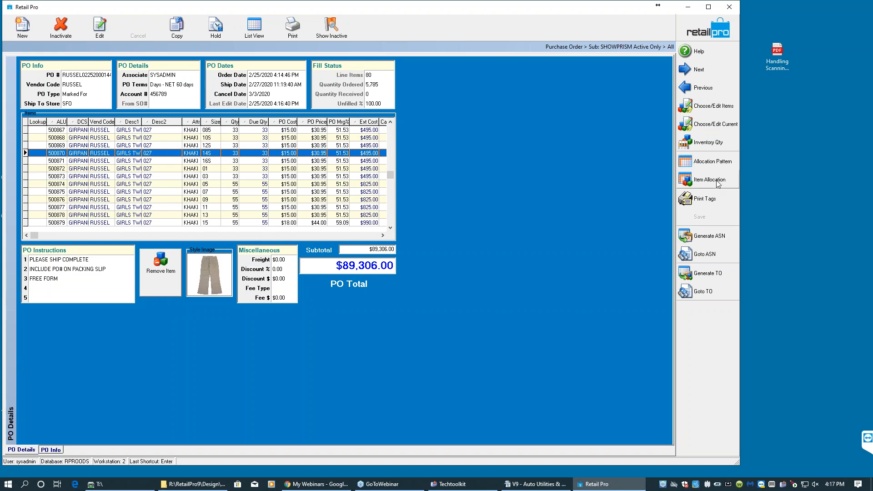
click(712, 161)
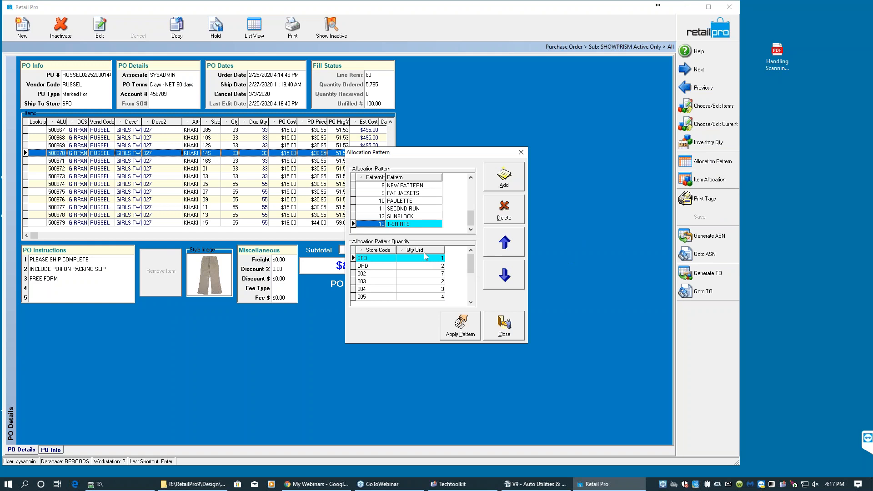
click(412, 225)
click(423, 217)
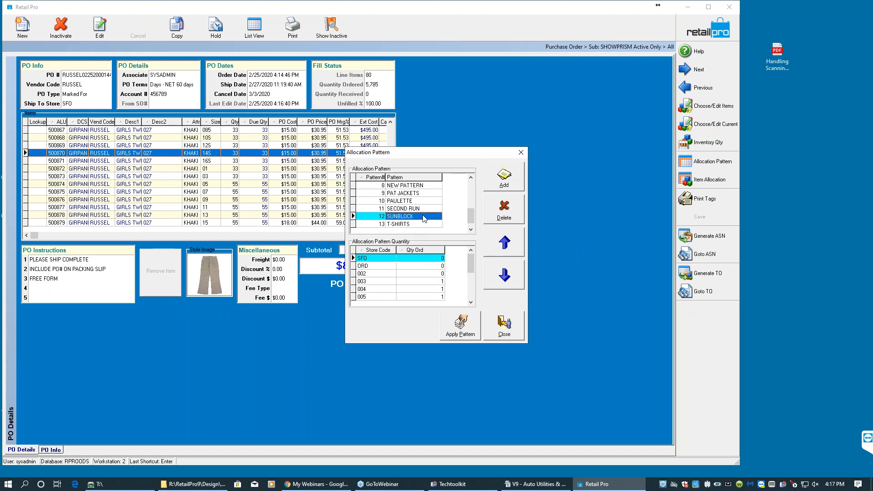
click(425, 210)
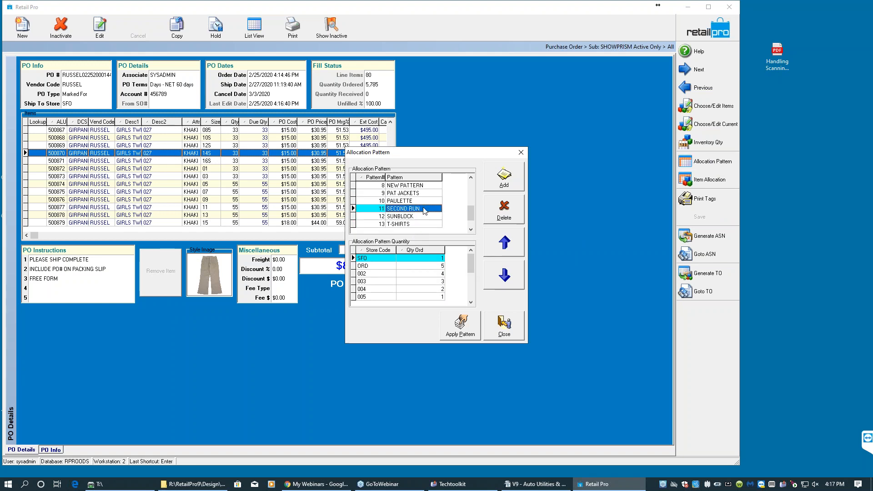
click(423, 217)
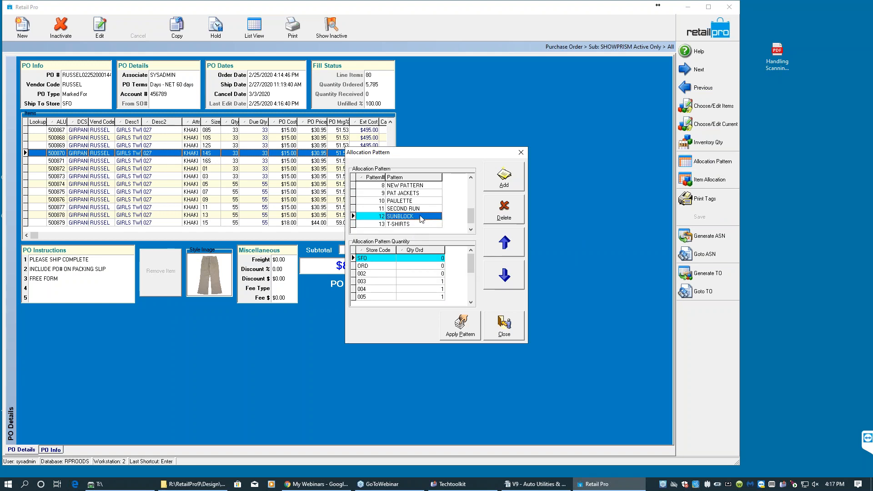
click(402, 267)
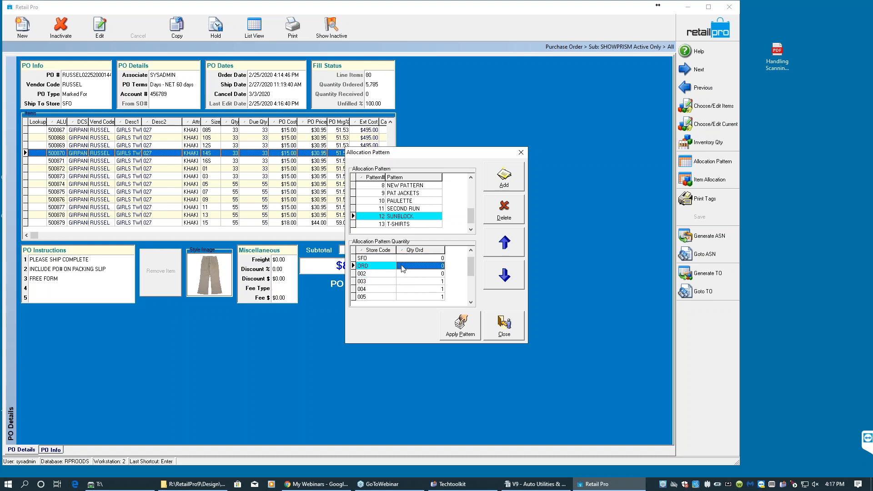
click(367, 268)
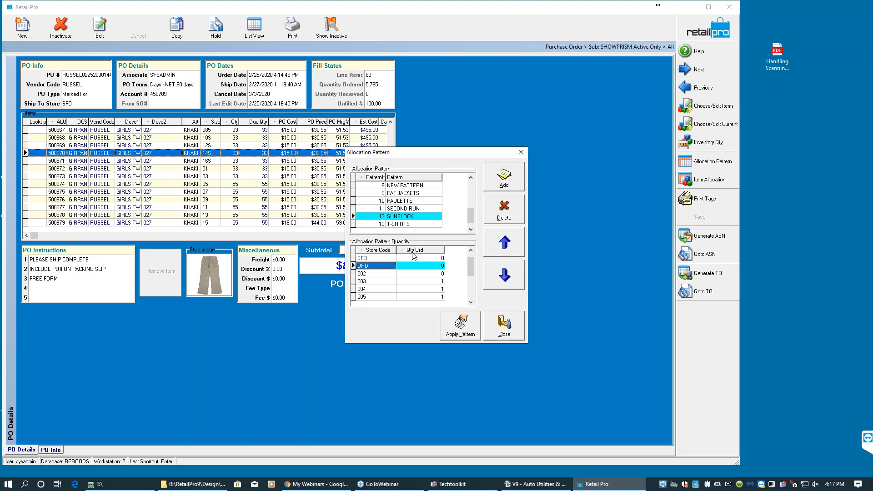
click(417, 225)
click(471, 302)
click(472, 301)
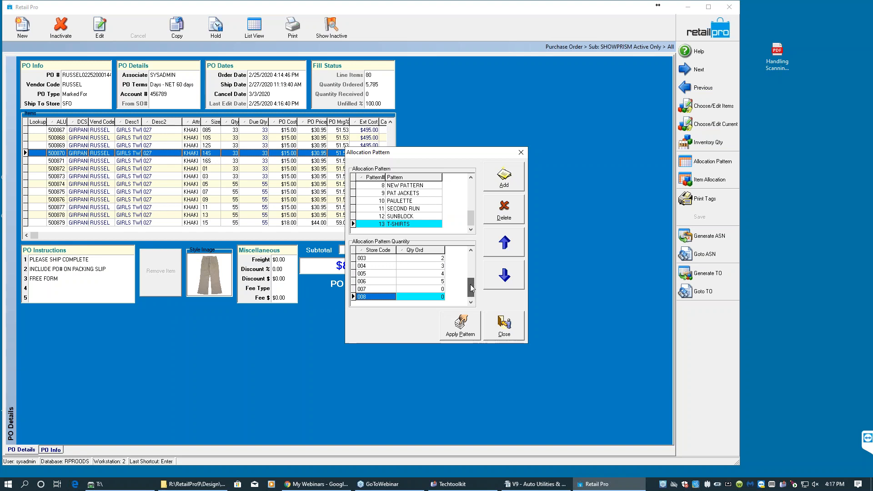
- Review the T-SHIRTS pattern's store quantities and apply it to the khaki size 14S line
scroll(471, 291, up, 1)
scroll(471, 295, down, 1)
click(372, 291)
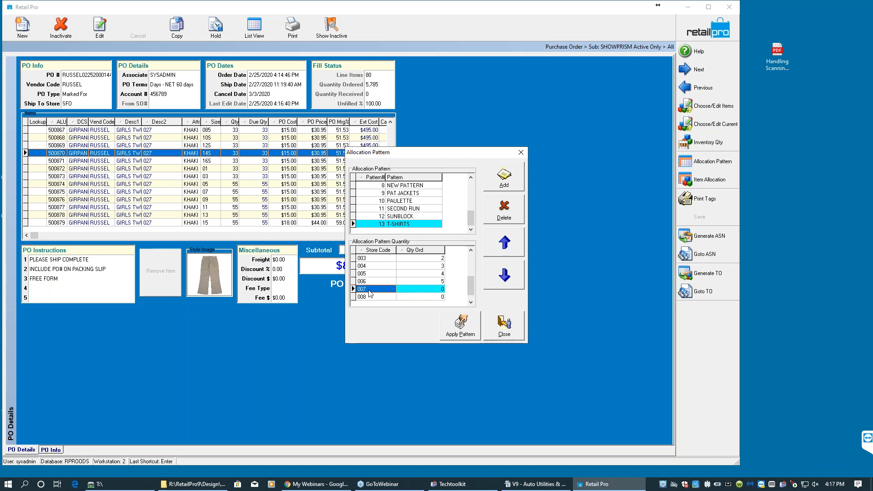
click(398, 282)
click(414, 272)
click(419, 265)
click(421, 258)
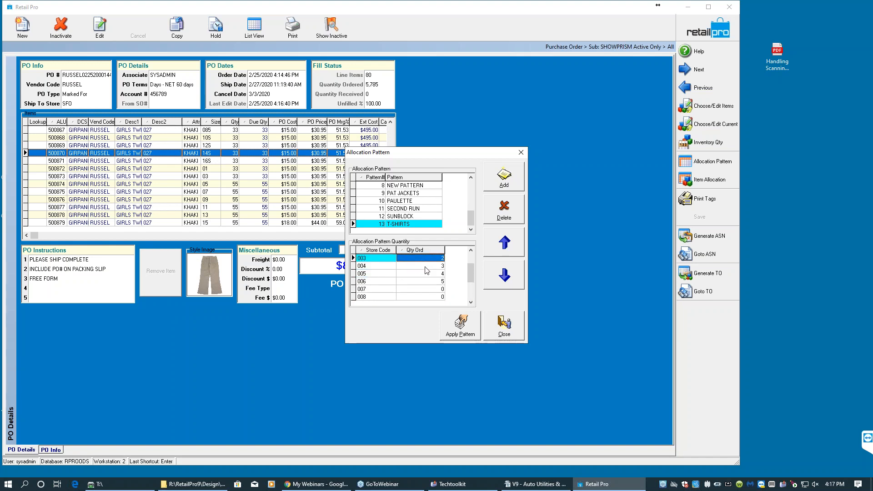
click(471, 250)
click(471, 251)
click(471, 251)
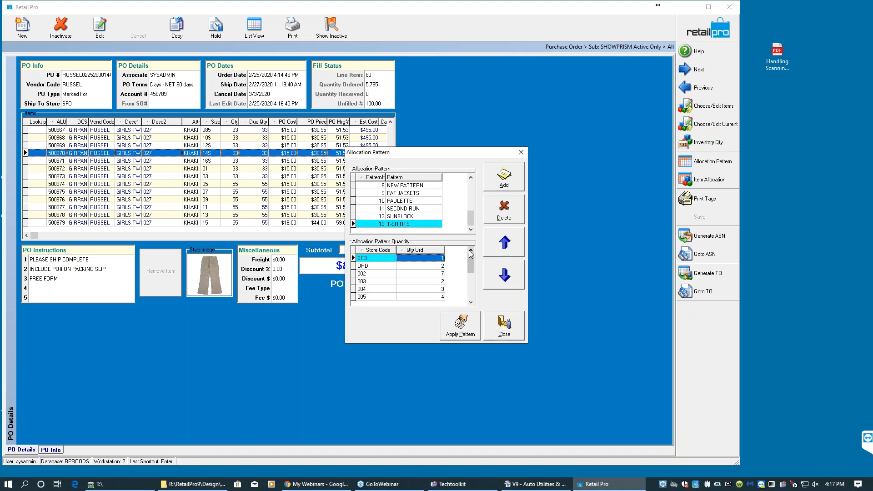
click(368, 267)
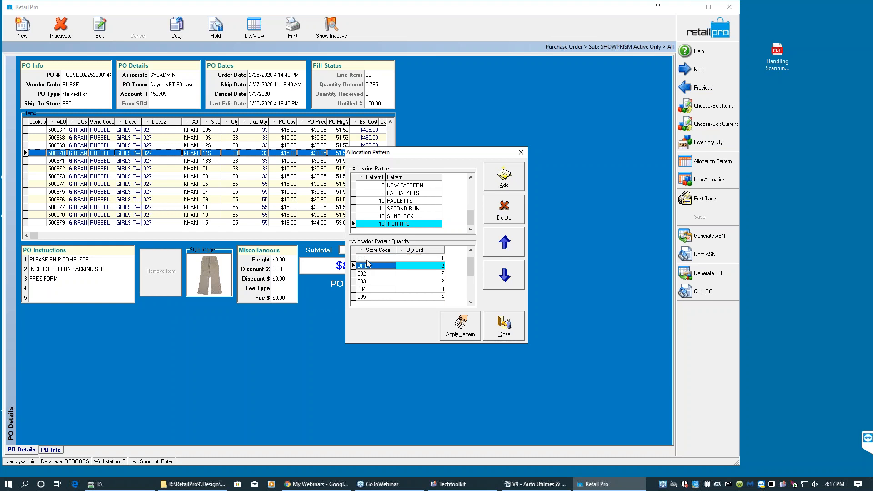
key(Up)
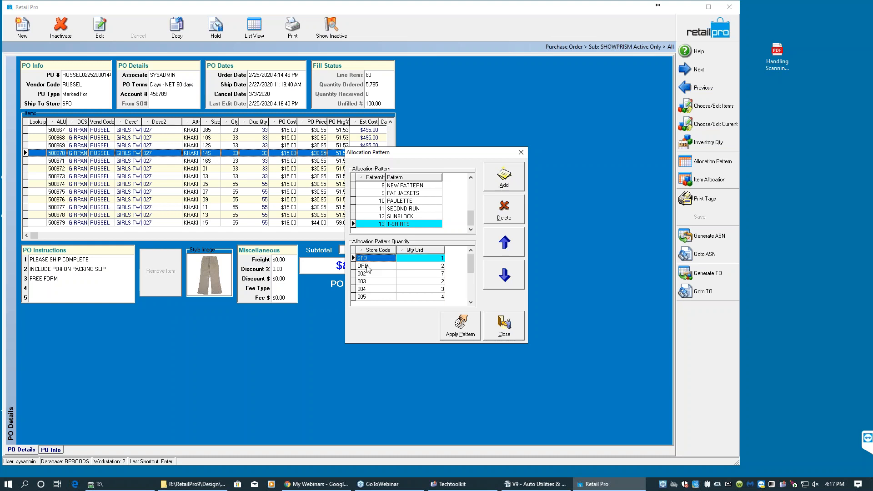
click(371, 274)
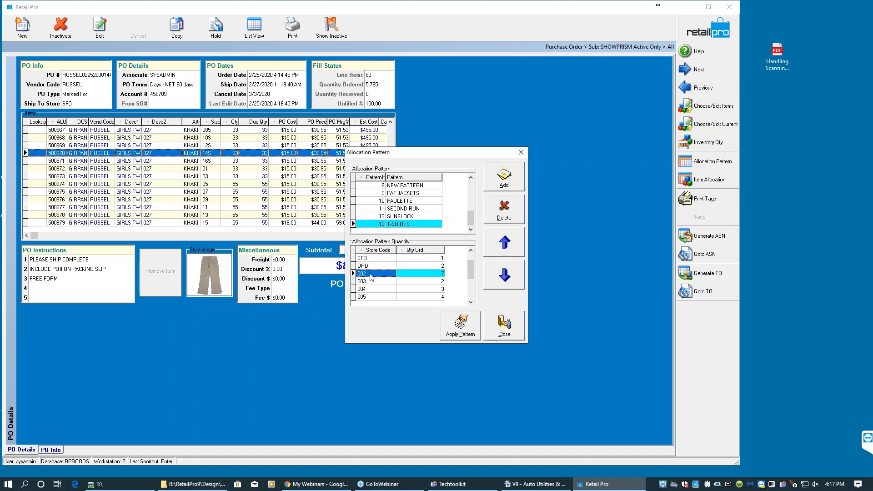
click(435, 260)
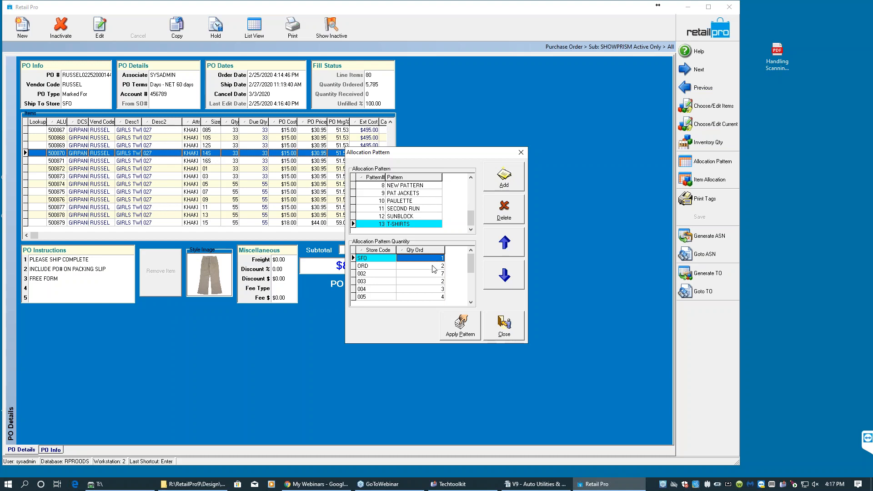
click(463, 330)
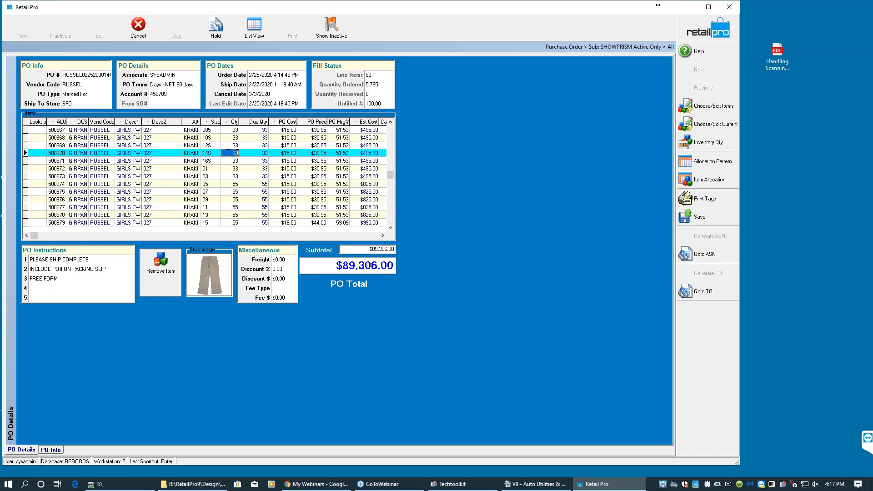
- Open item allocation for the khaki size 05 line and review its store quantities
click(235, 184)
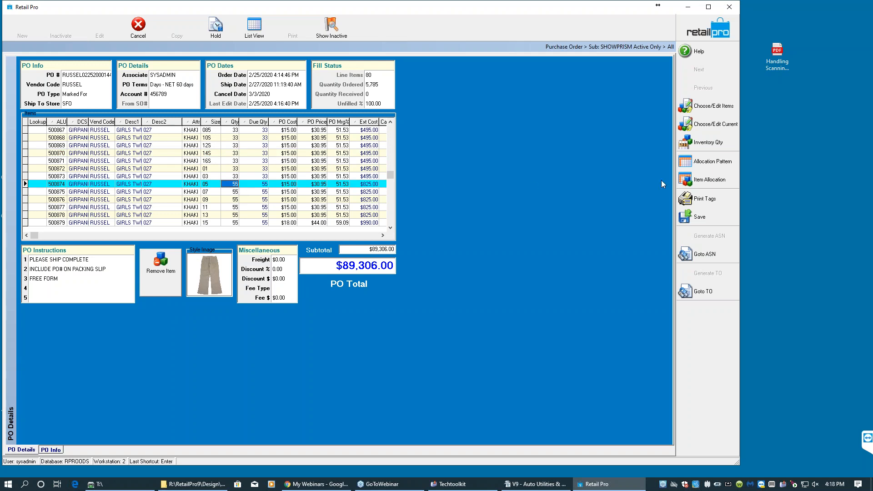
click(719, 180)
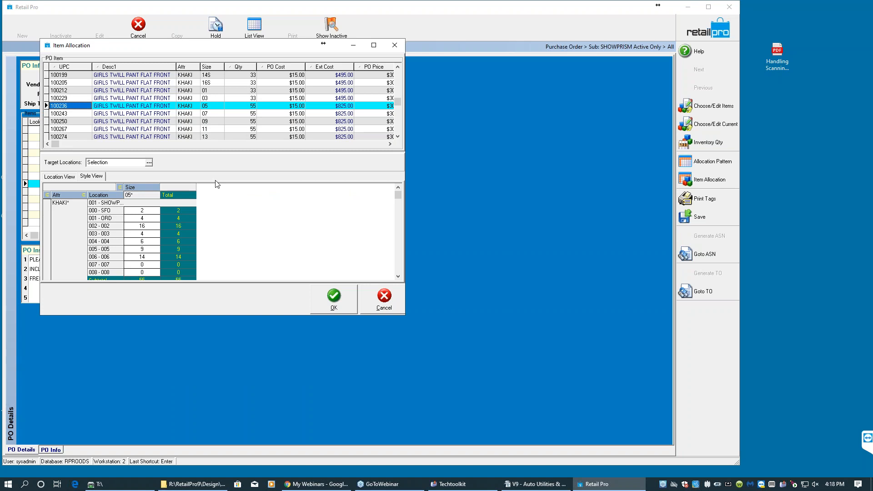
click(143, 257)
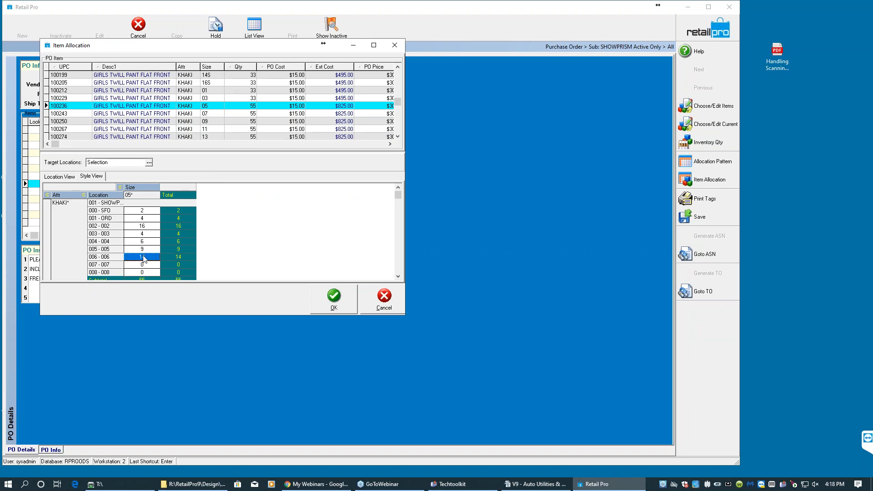
click(144, 250)
click(147, 242)
click(150, 233)
click(152, 227)
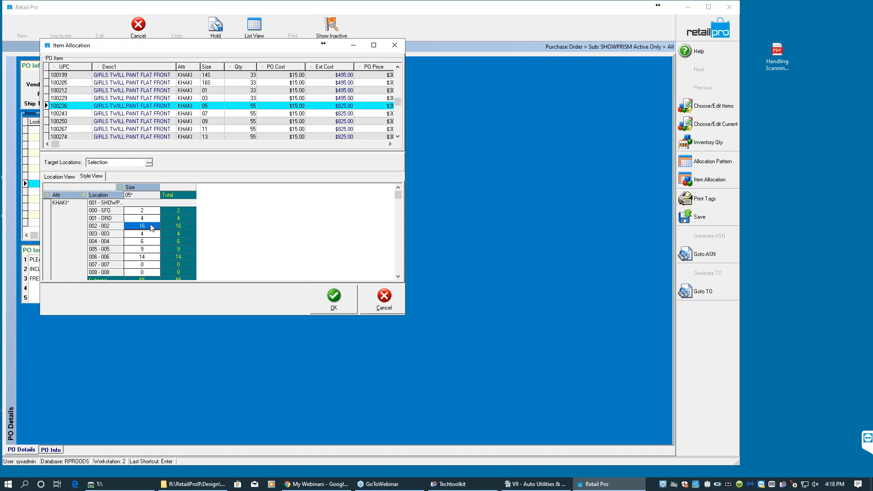
click(149, 211)
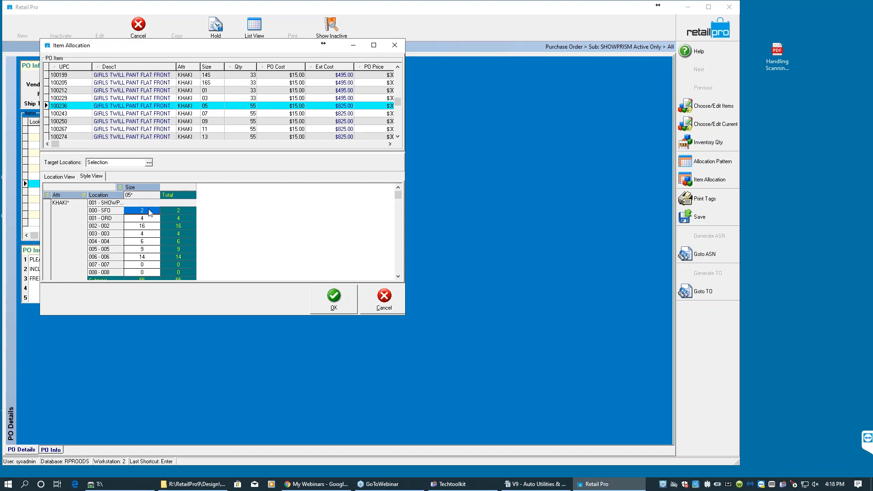
click(150, 226)
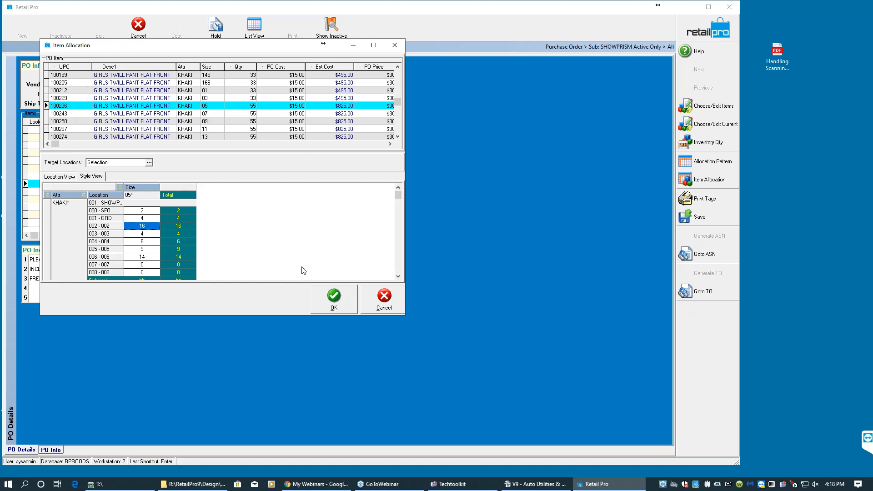
click(342, 304)
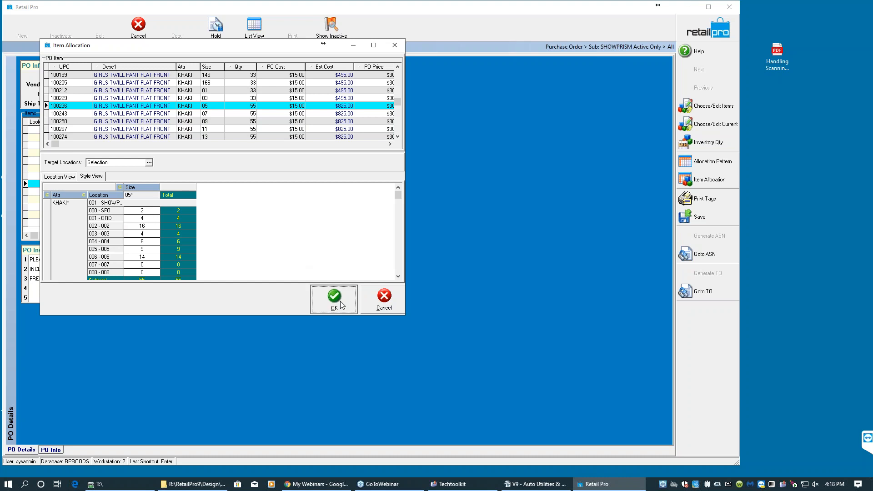
click(135, 210)
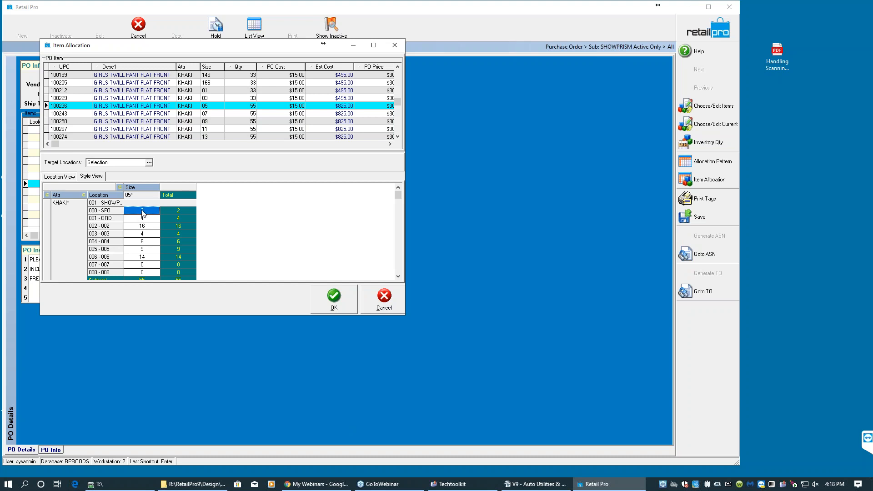
click(340, 302)
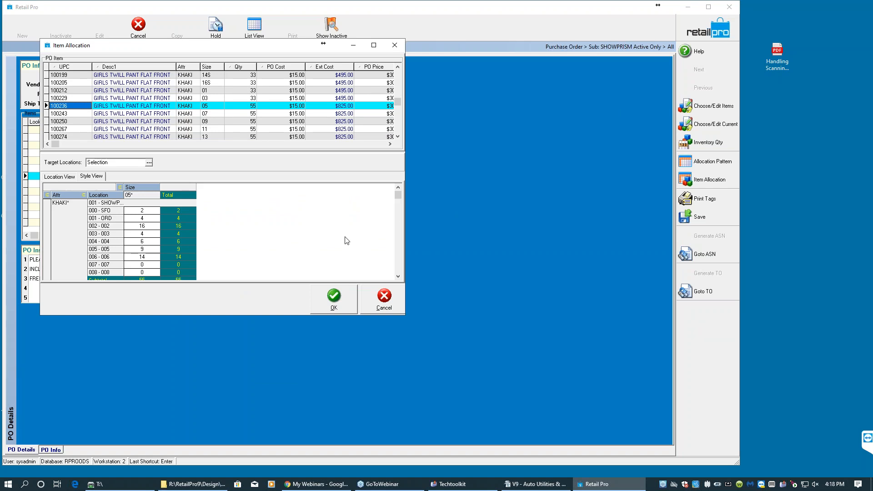
- Reallocate the size 05 line by setting store 002 to 14 and SFO to 4, and confirm the allocation
click(141, 226)
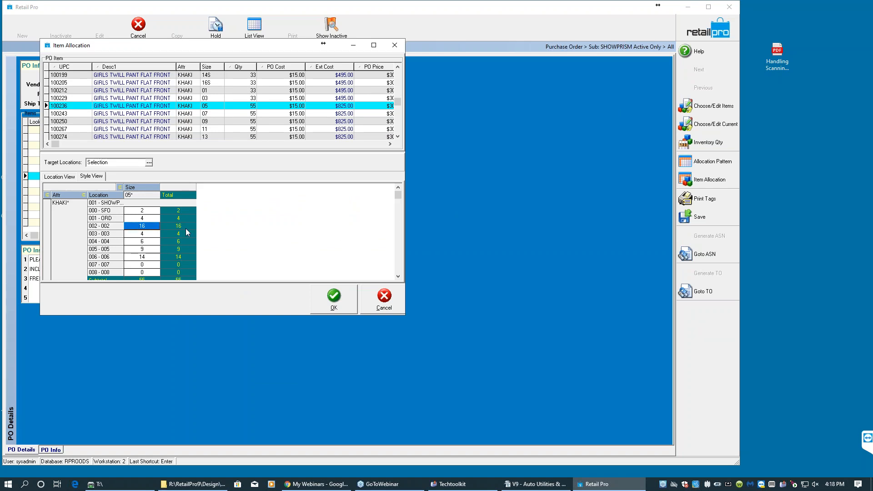
text(14)
key(Up)
key(Up)
text(4)
key(Down)
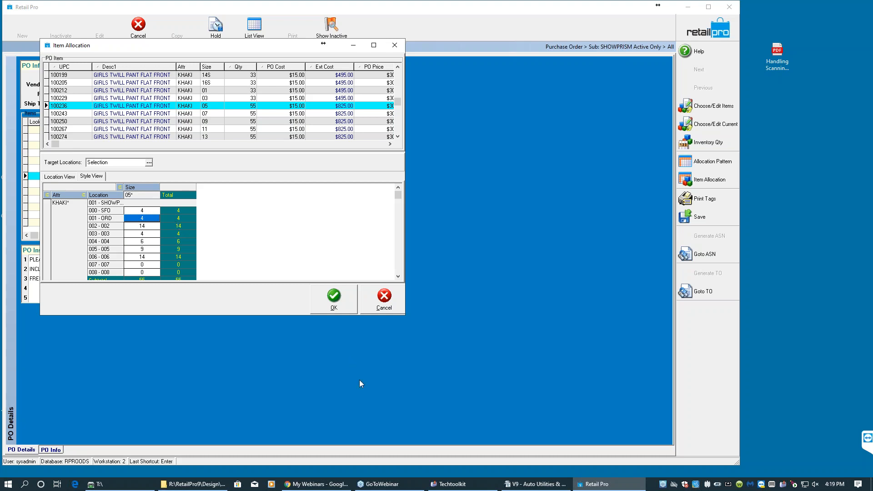
click(151, 226)
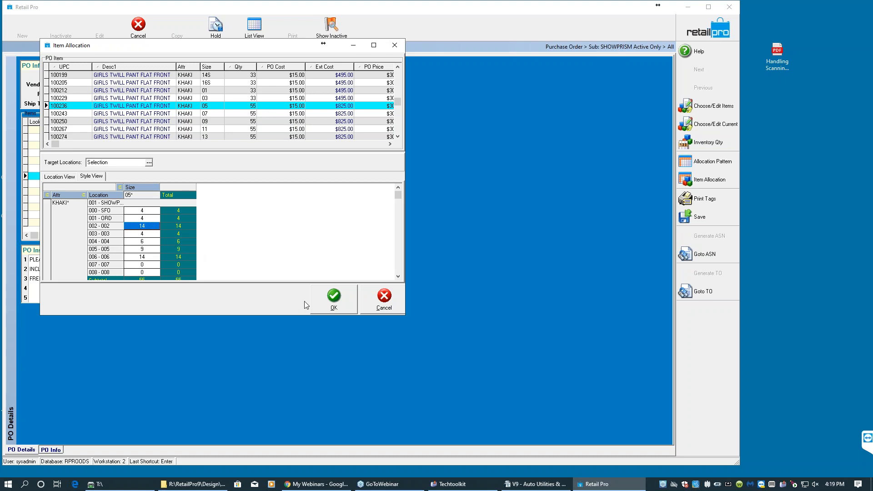
click(346, 299)
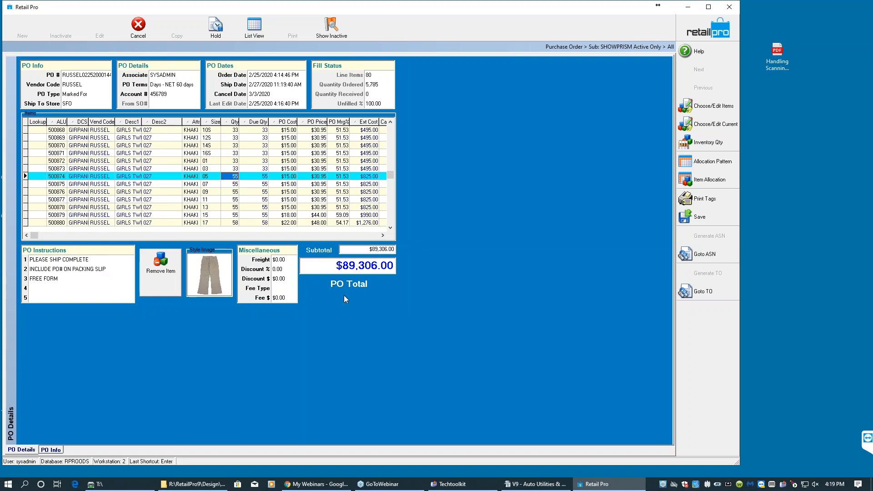
- Review the PO type options and save the purchase order
click(83, 95)
click(106, 94)
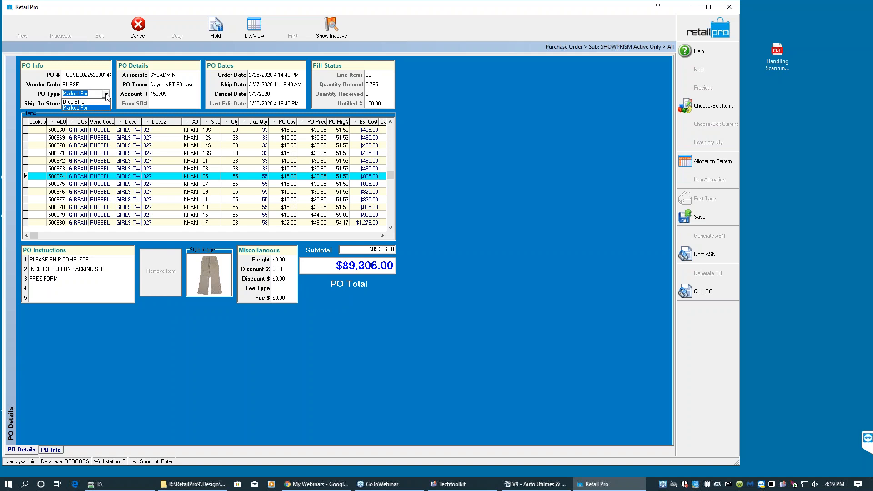
click(106, 95)
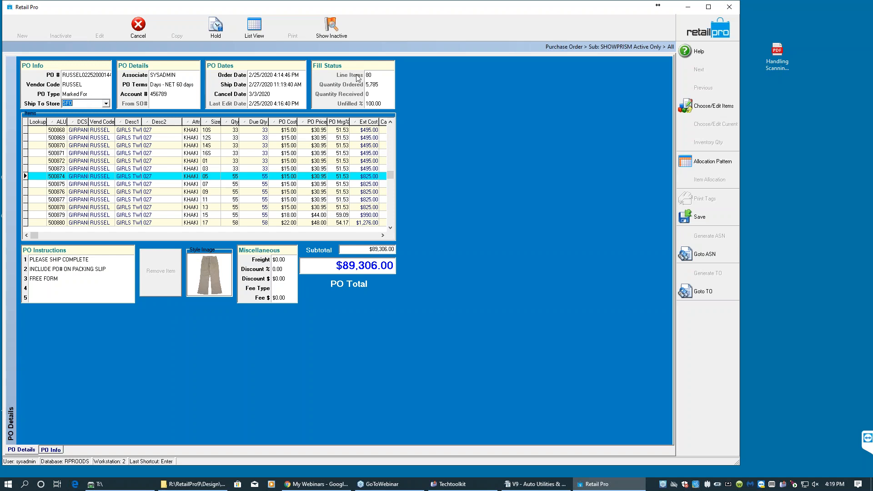
click(700, 216)
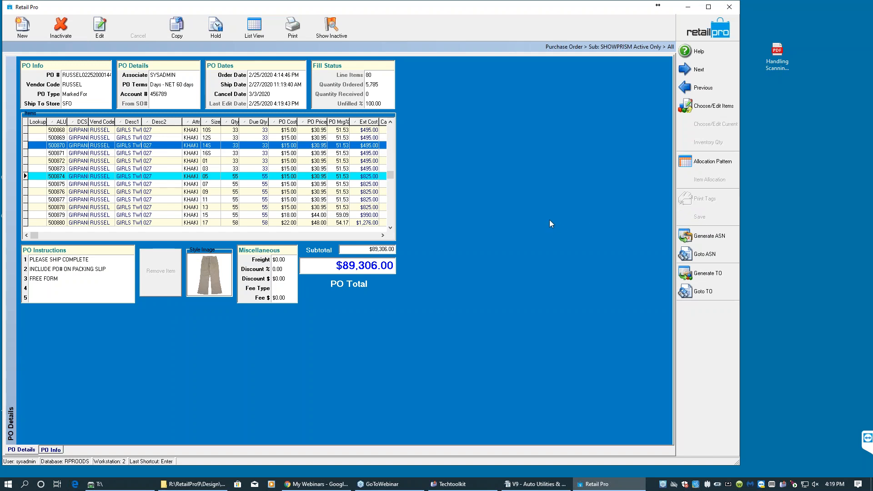
- Generate a Marked For transfer order from the purchase order and acknowledge it
click(704, 275)
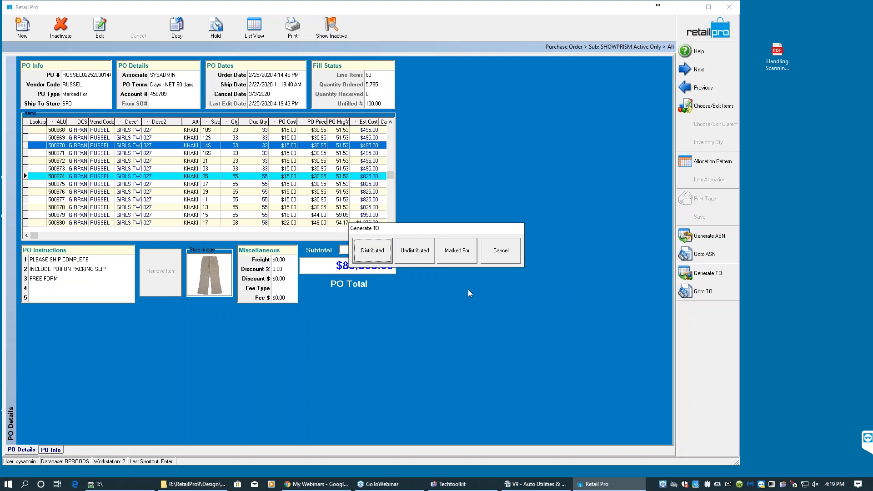
click(411, 258)
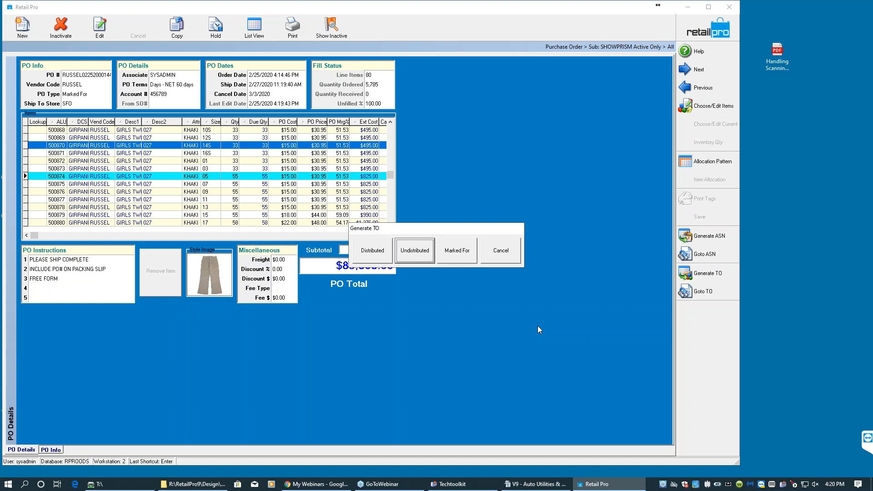
click(459, 253)
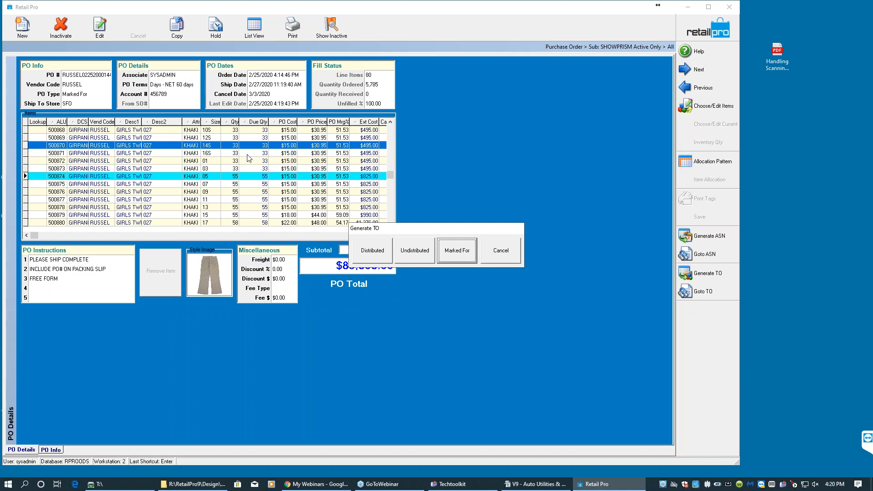
click(463, 254)
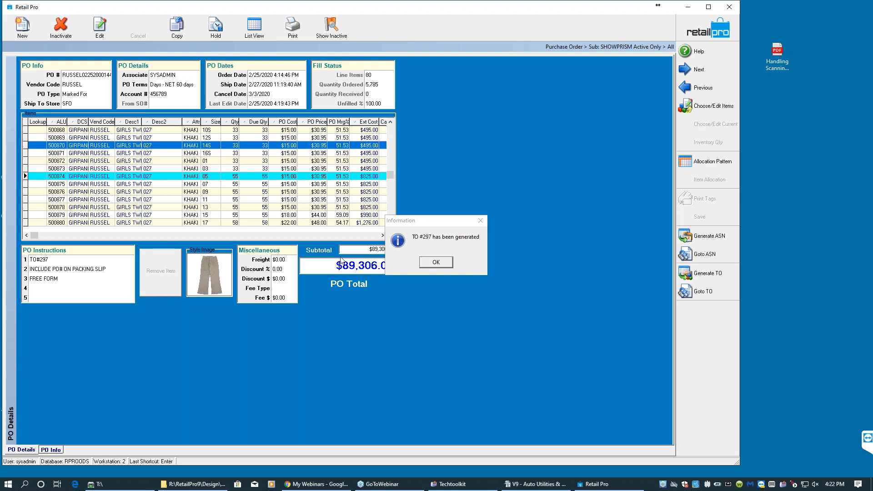
click(438, 265)
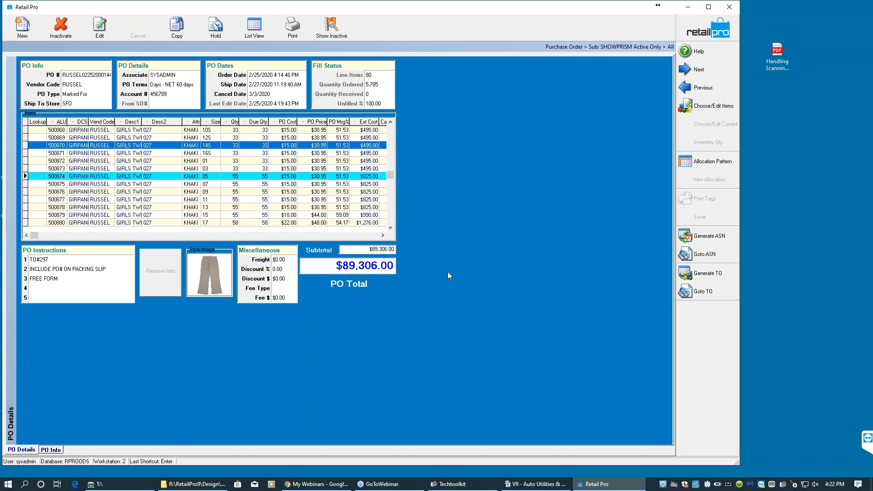
- Leave the purchase order and start a new receiving voucher from Purchasing vouchers
click(75, 260)
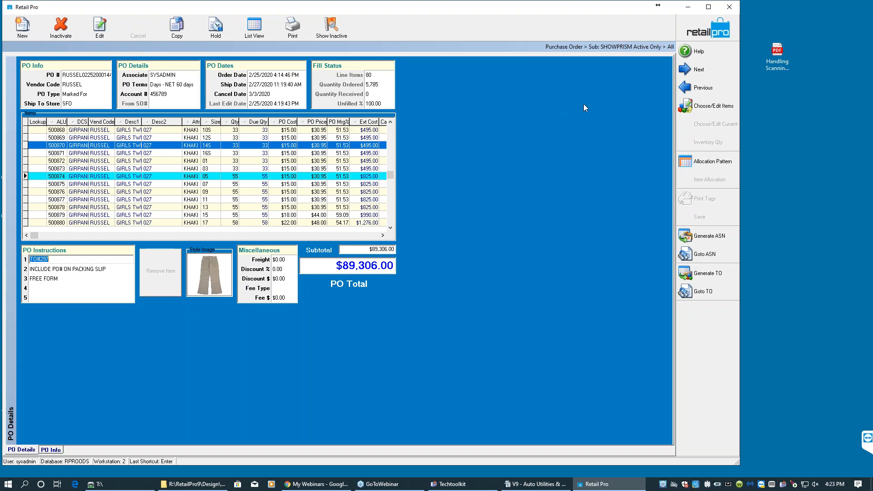
click(707, 28)
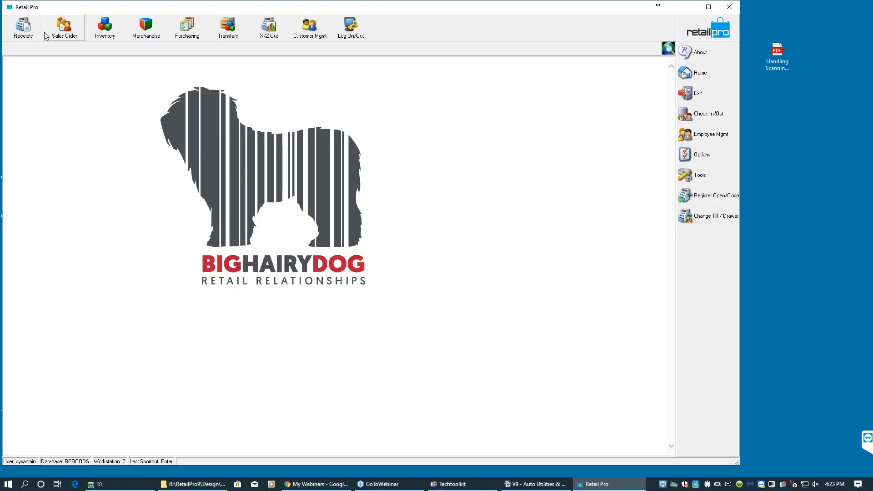
click(182, 38)
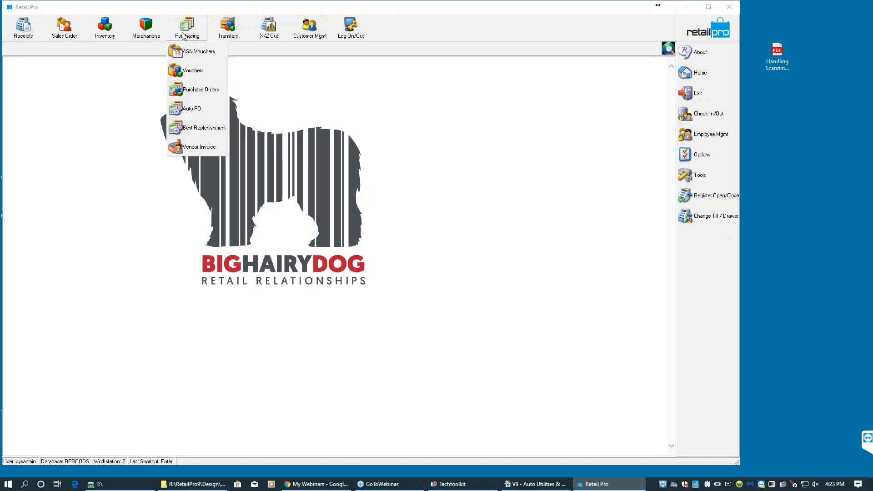
click(193, 69)
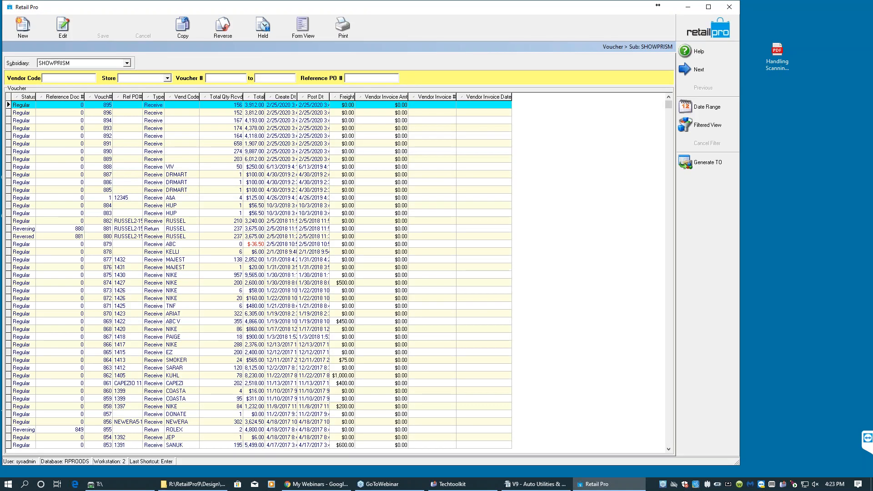
click(22, 27)
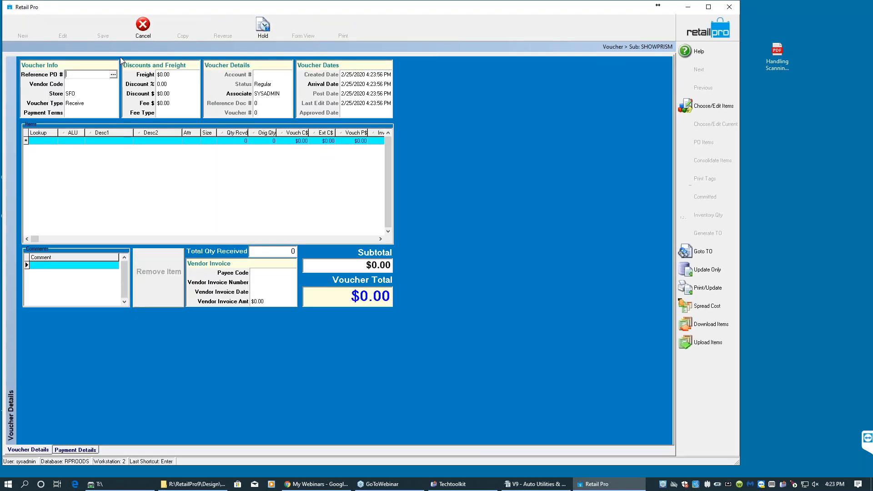
- Reference the latest RUSSEL purchase order on the voucher and load its PO items
click(113, 74)
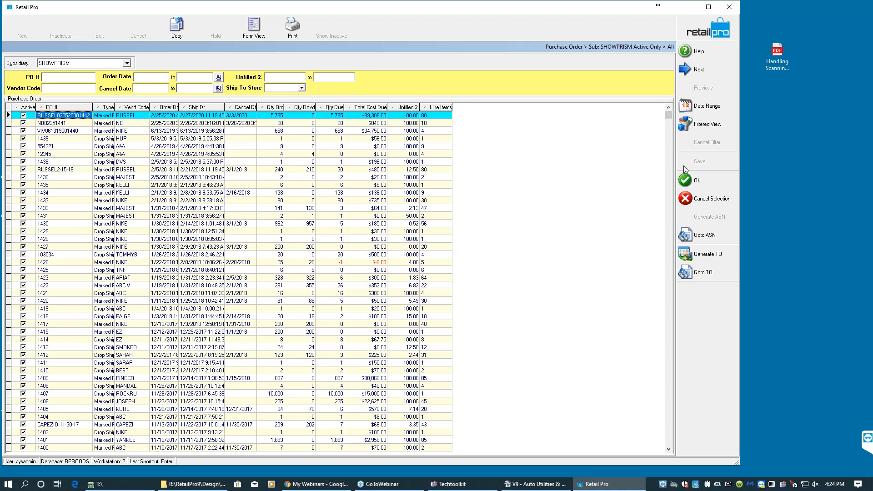
click(695, 180)
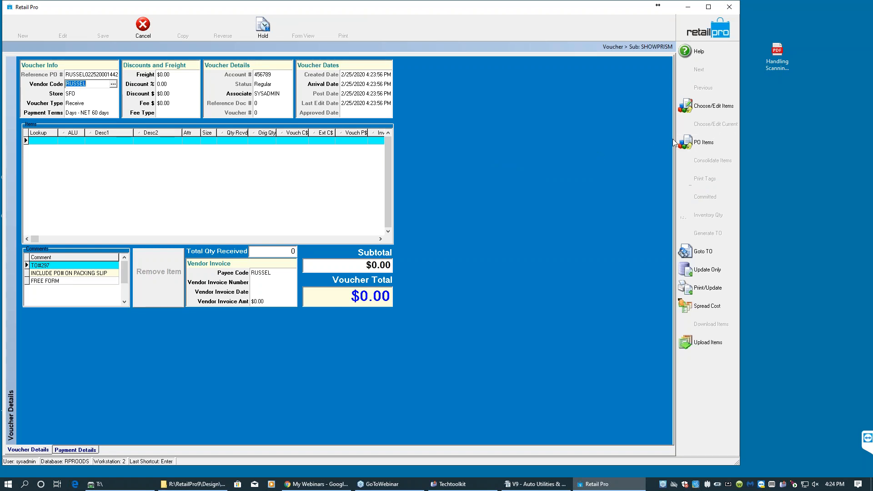
click(696, 142)
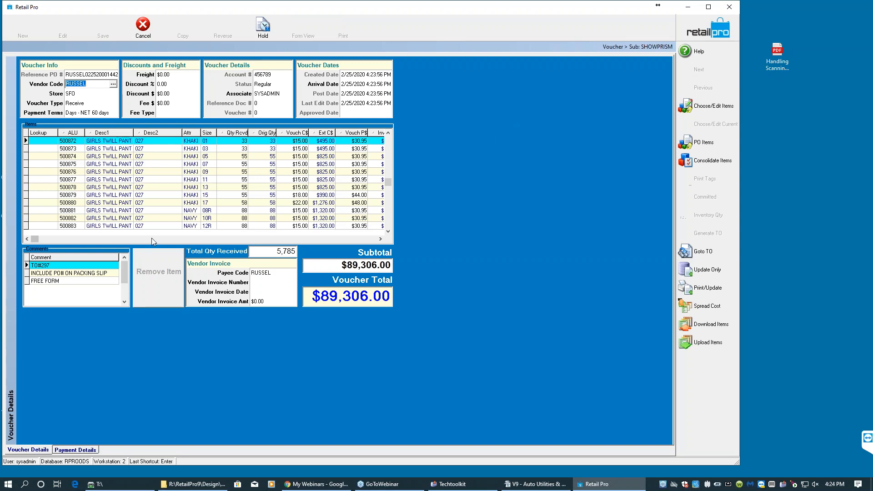
- Update the voucher only, agreeing to modify inventory prices
click(84, 268)
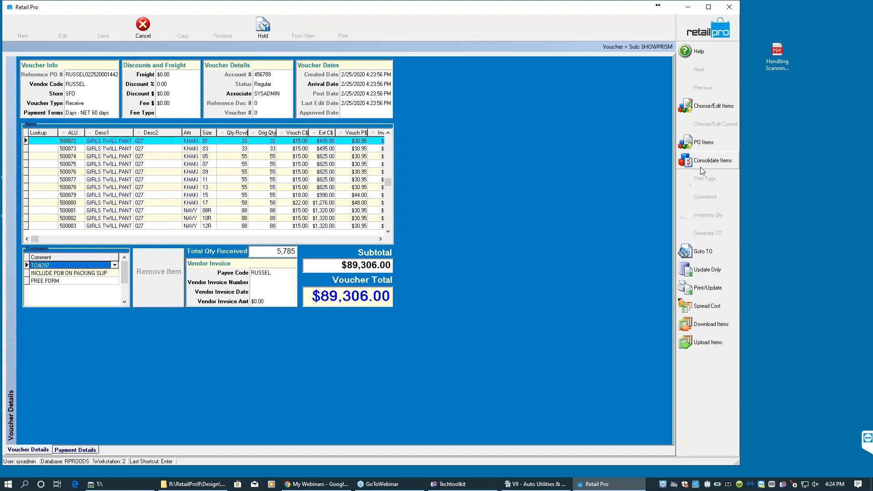
click(697, 275)
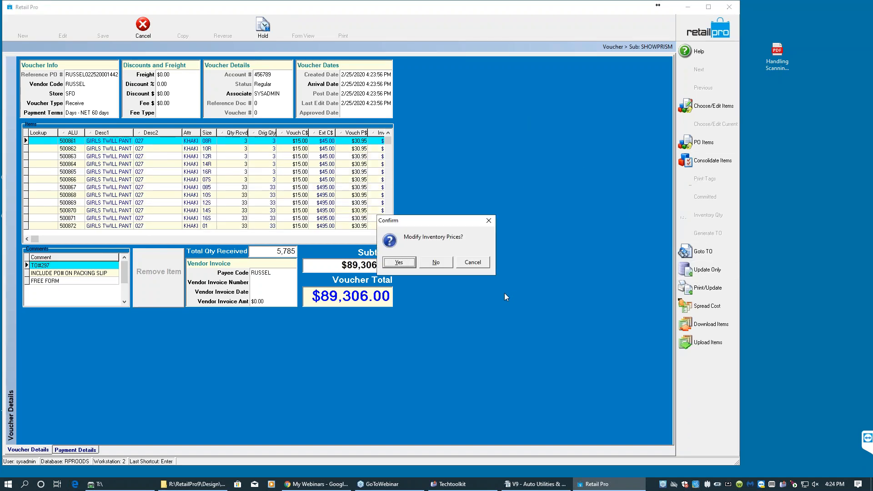
click(412, 264)
click(415, 262)
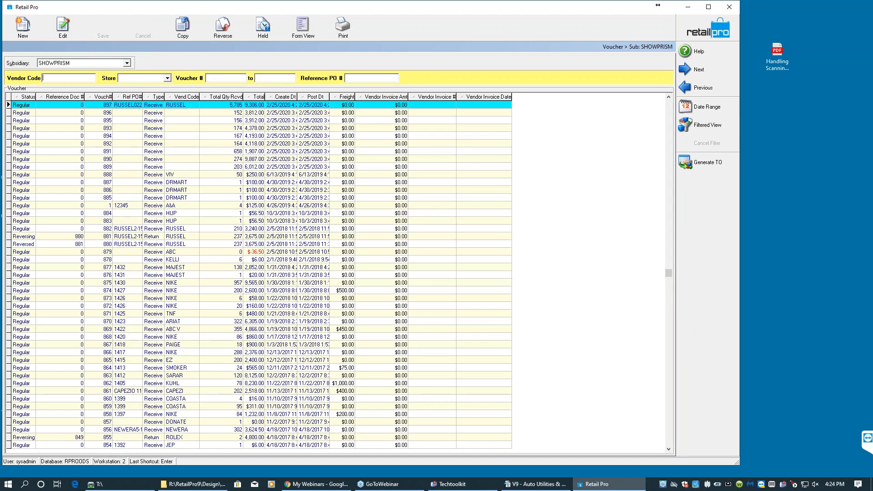
- Start a new receiving voucher and reference the latest RUSSEL purchase order on it
click(31, 37)
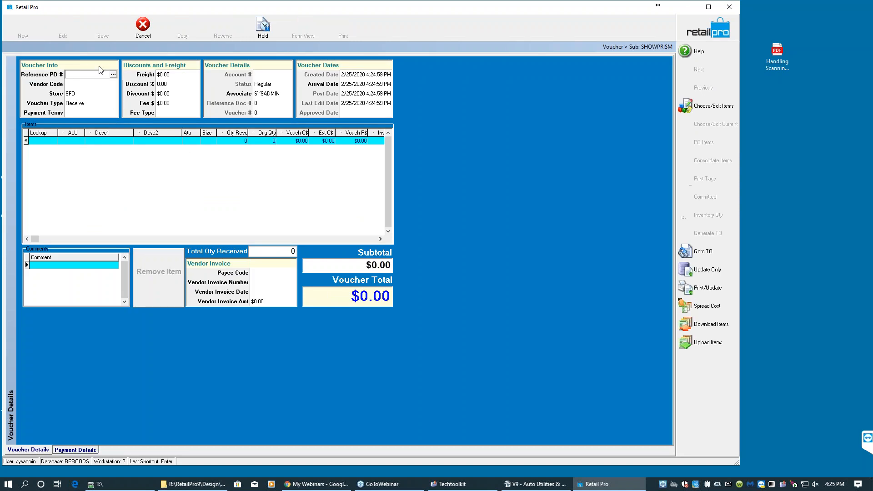
click(113, 76)
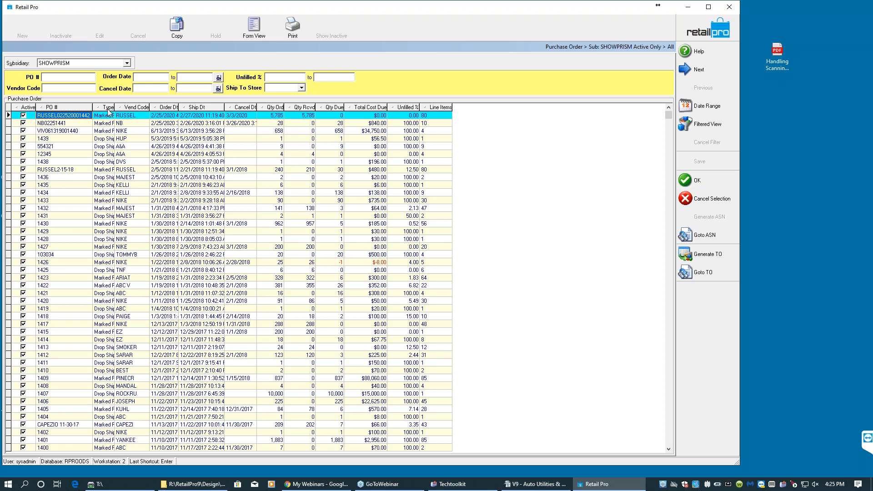
click(684, 182)
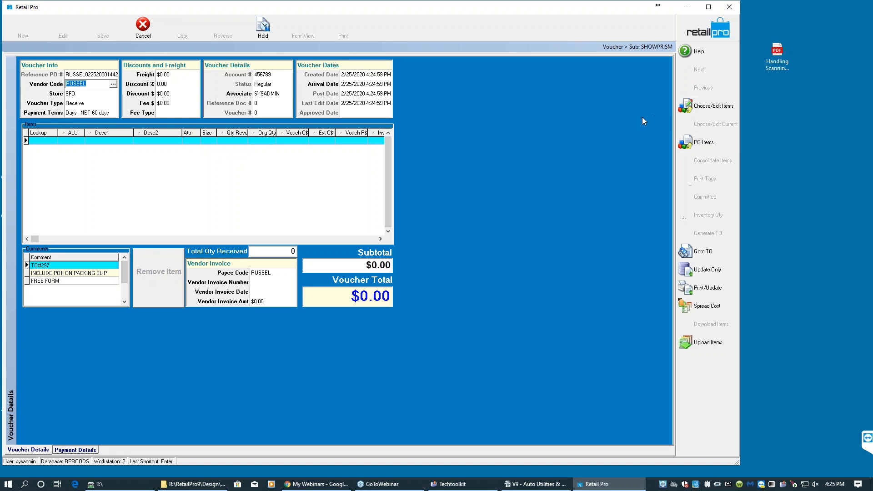
- Load PO items, receiving 1 unit of the first item, 500861, onto the voucher
click(695, 142)
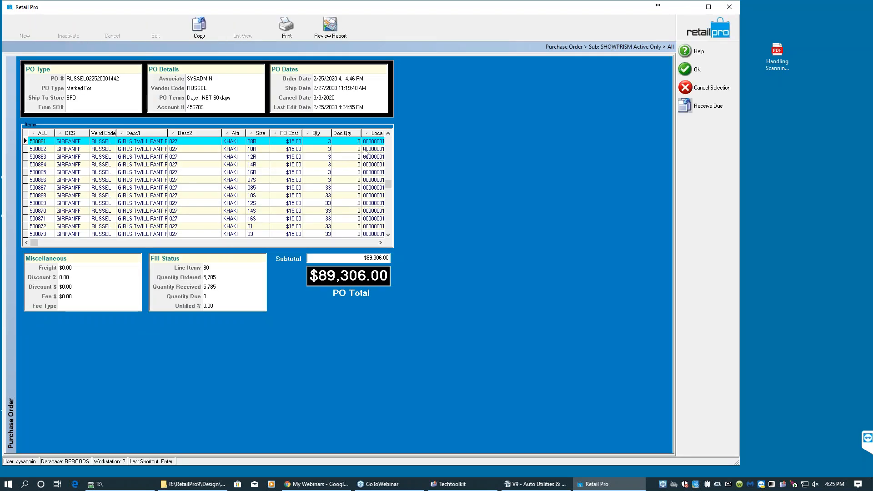
click(353, 143)
text(1)
key(Return)
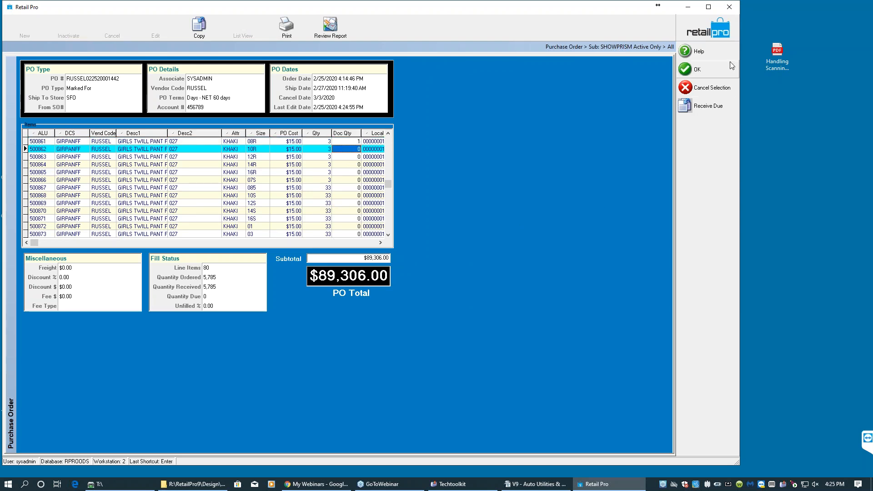
click(716, 70)
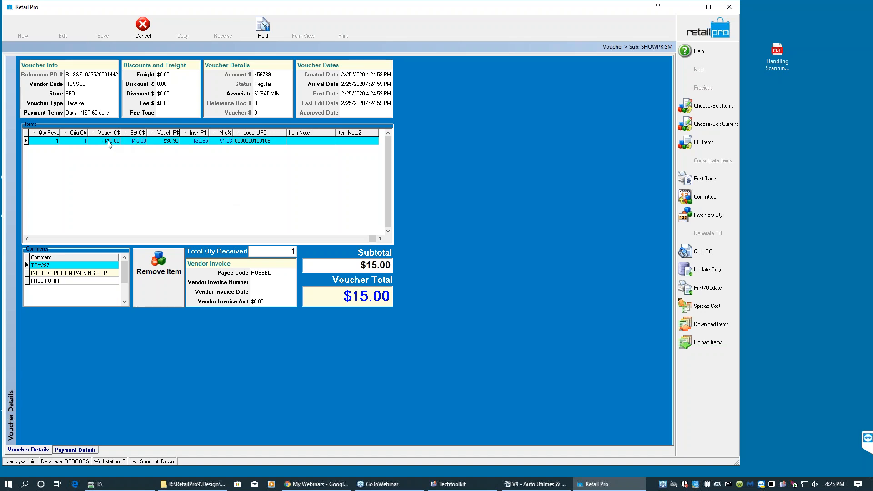
- Set the item's voucher price to $35.00
click(166, 145)
click(167, 144)
text(35)
key(Return)
click(168, 142)
click(199, 142)
click(33, 242)
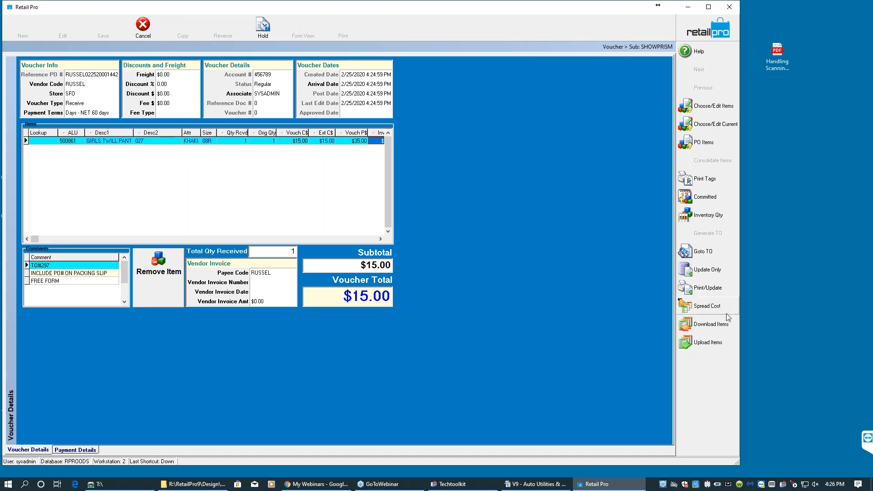
- Try to update the voucher only, cancelling the Modify Inventory Prices prompt, and check the voucher price cell
click(719, 289)
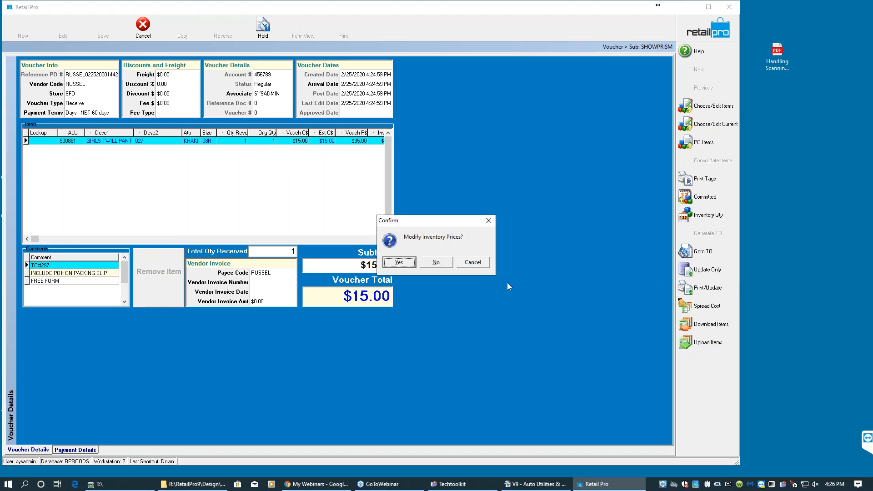
click(469, 263)
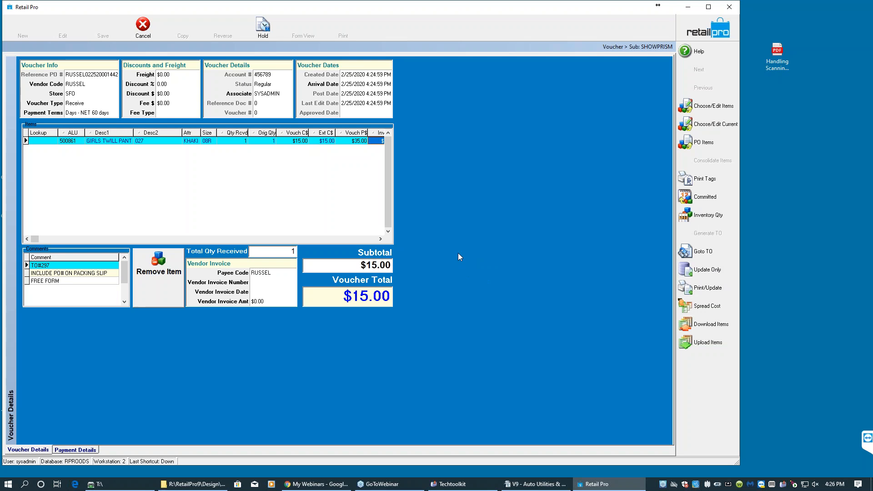
click(381, 239)
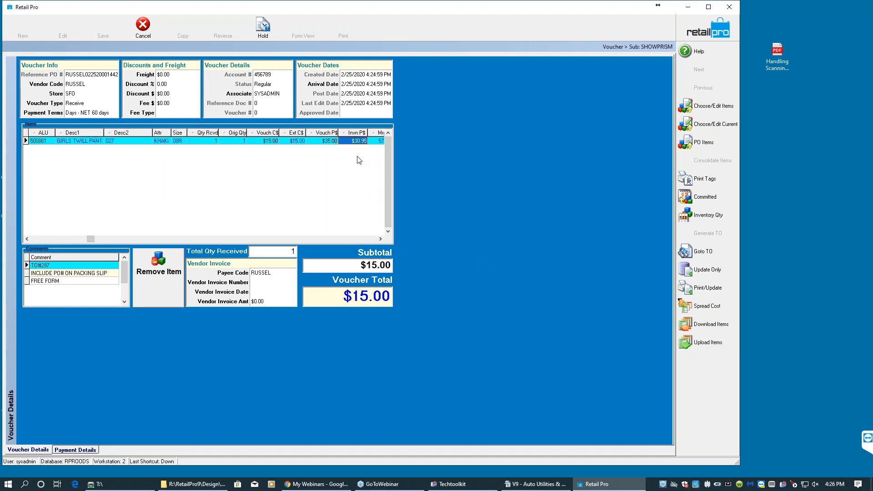
click(333, 142)
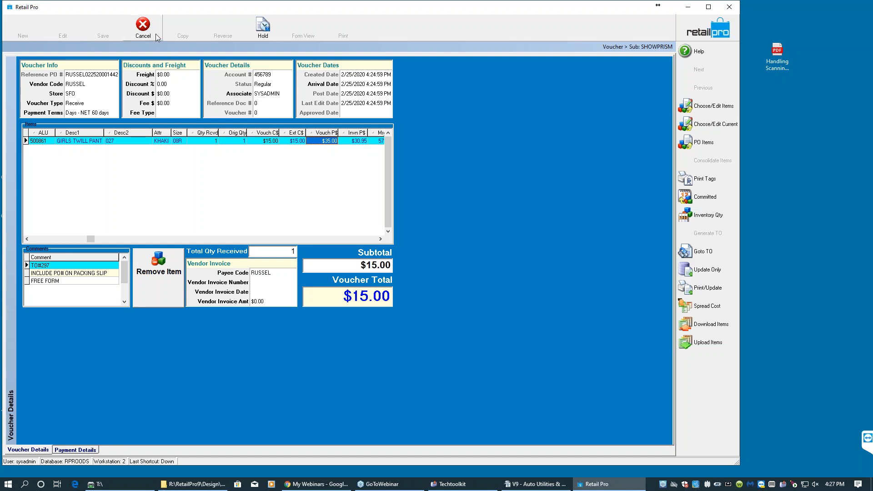
- Cancel the voucher and return to the home screen
click(142, 26)
click(424, 255)
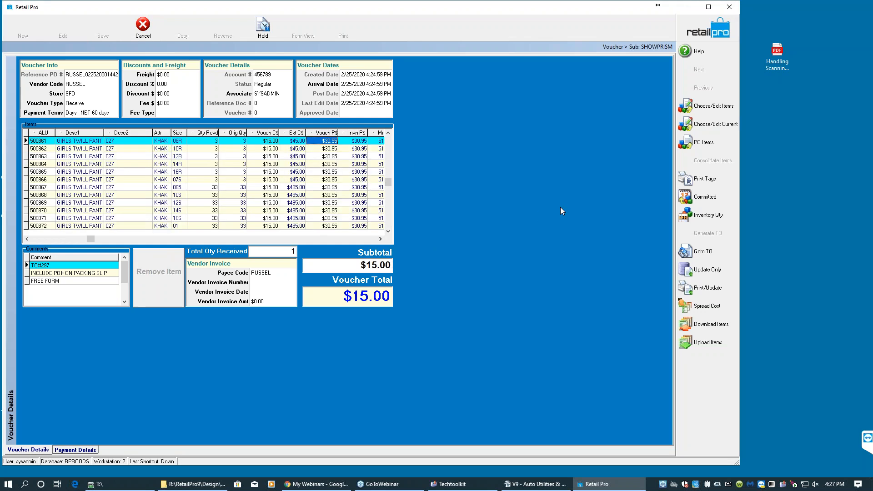
click(696, 21)
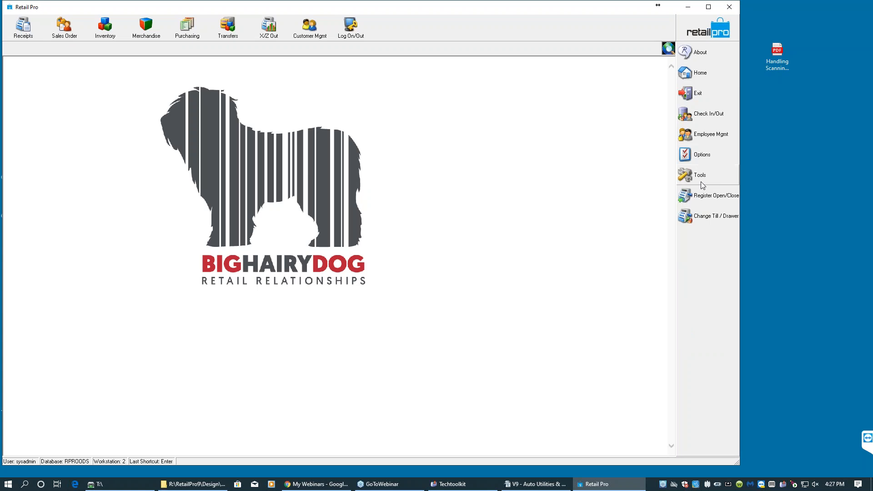
- In System Preferences under Merchandise Pricing General, uncheck Automatically clear the markdown after update and save the preferences
click(711, 159)
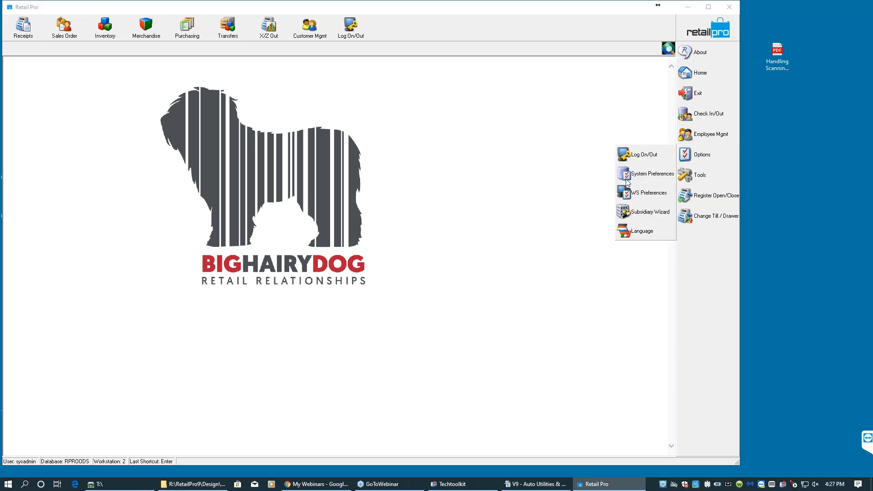
click(646, 175)
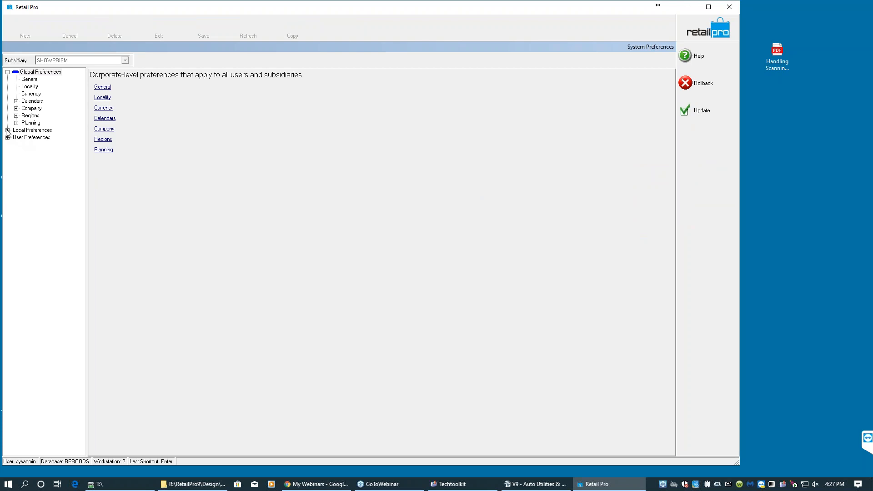
click(8, 130)
click(16, 167)
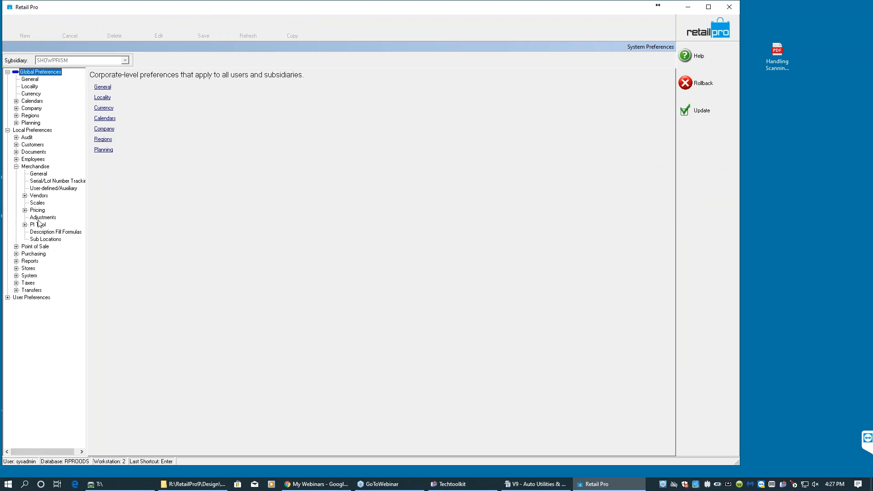
click(40, 173)
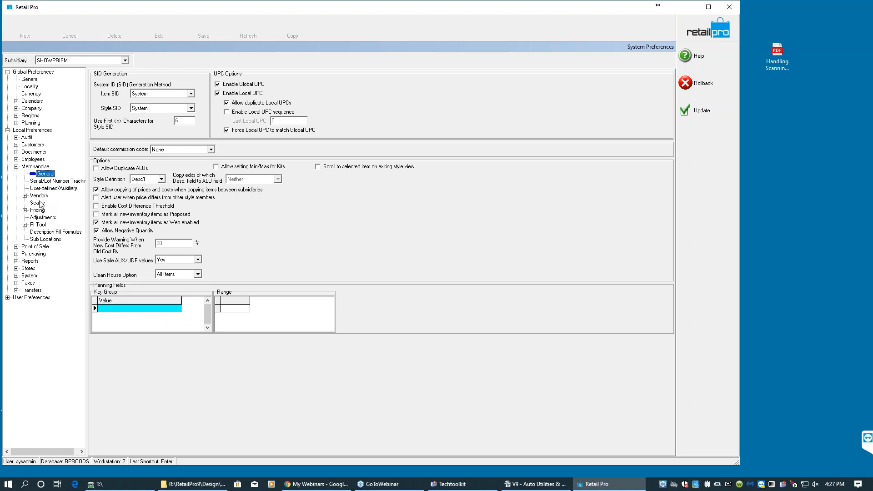
click(25, 196)
click(25, 196)
click(42, 217)
click(39, 211)
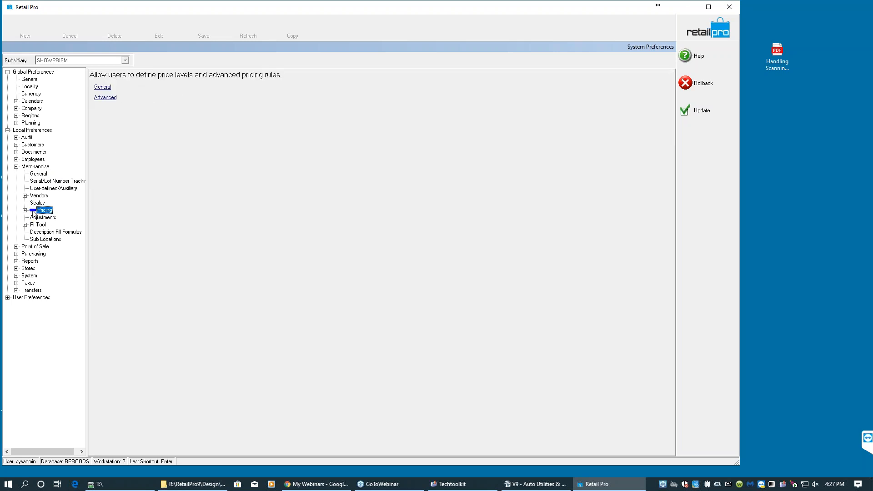
click(25, 210)
click(49, 220)
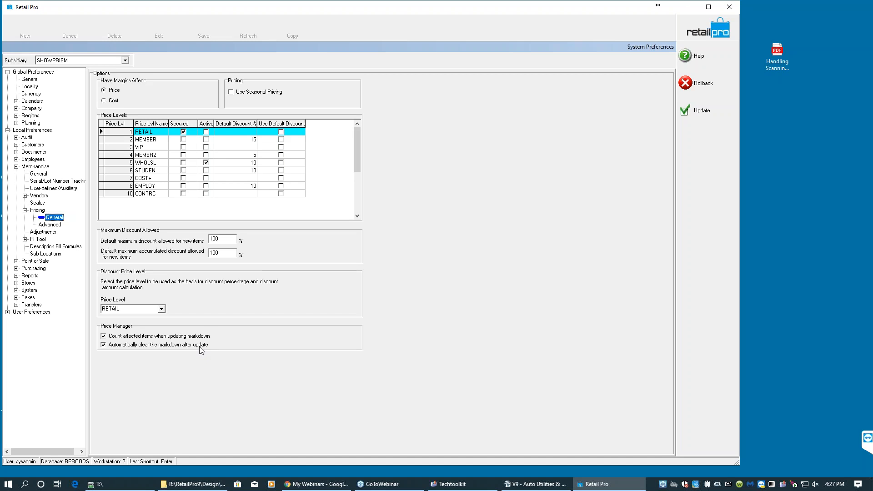
click(103, 344)
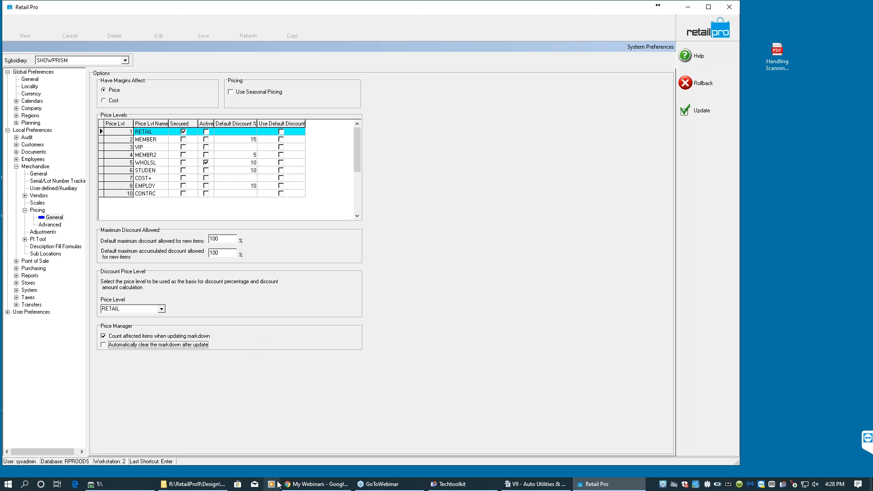
click(696, 115)
- Open transfer order 00000297 in form view
click(229, 33)
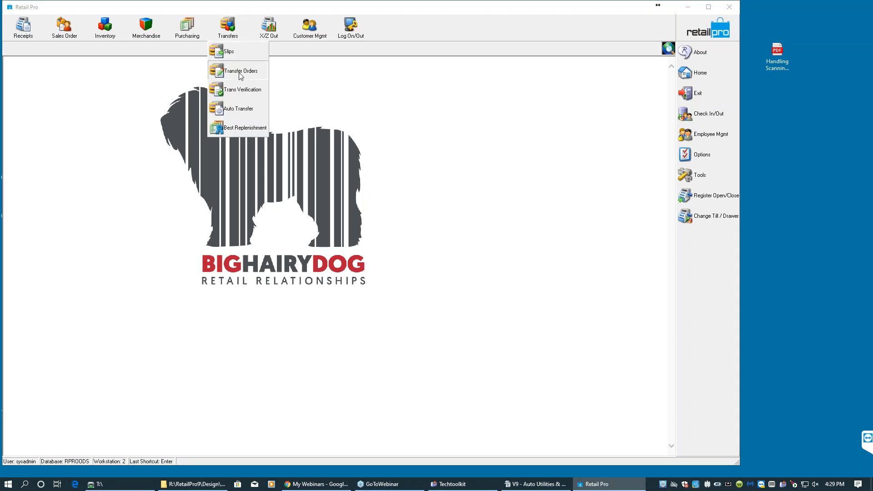
click(239, 73)
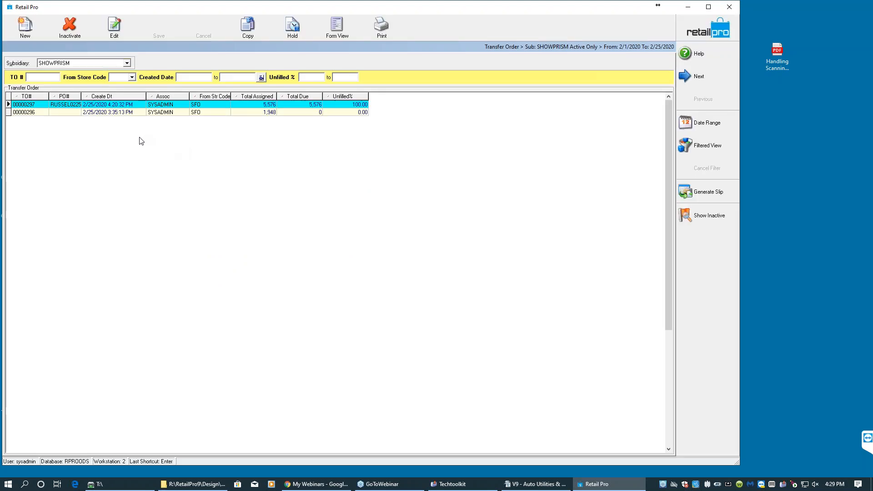
click(38, 107)
click(336, 27)
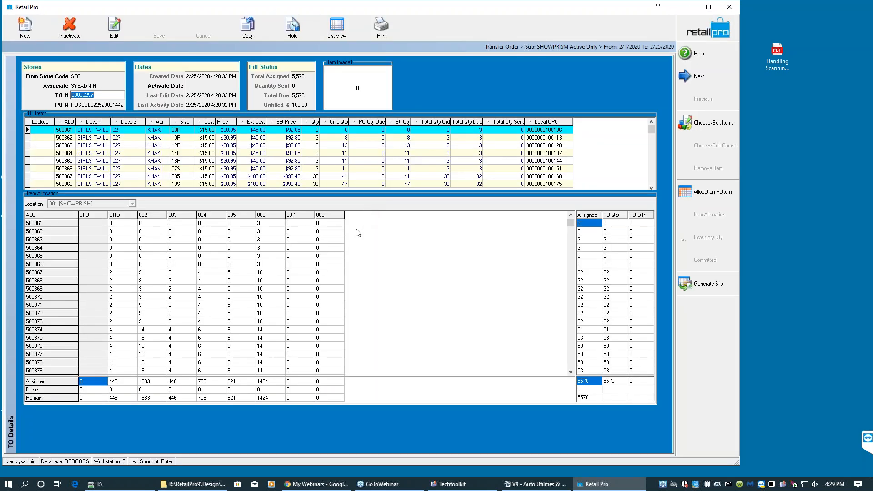
- Examine the transfer order's item allocation quantities across the stores
click(146, 347)
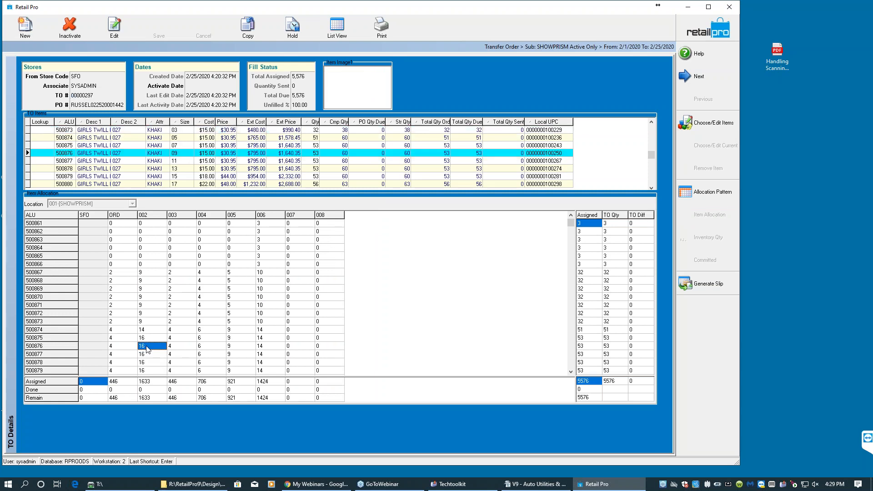
scroll(155, 338, up, 6)
scroll(156, 337, down, 9)
scroll(158, 337, down, 20)
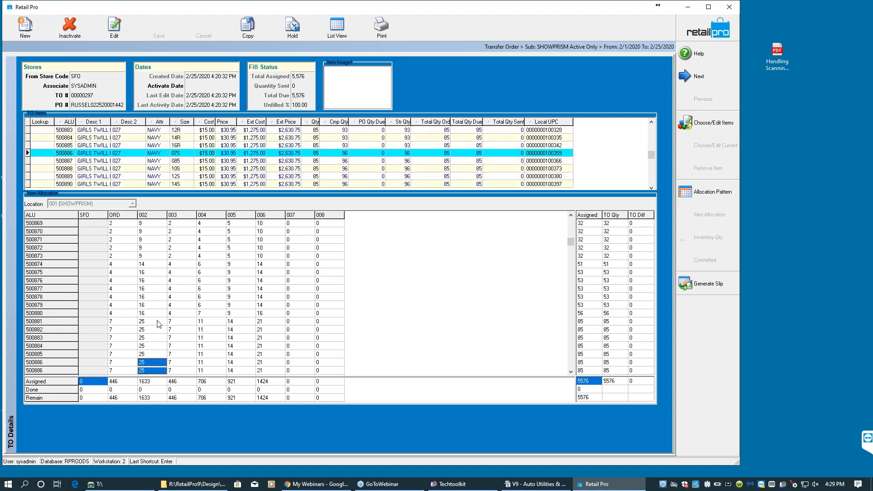
click(160, 315)
scroll(160, 318, up, 20)
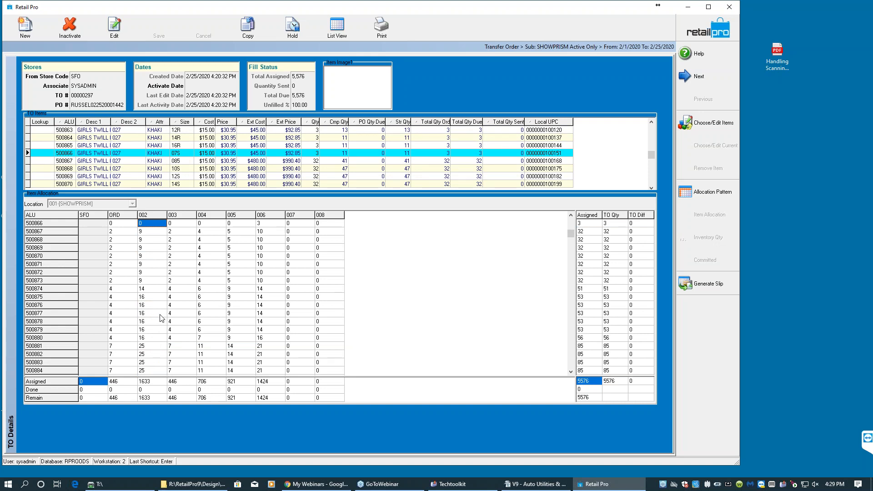
click(291, 307)
click(321, 305)
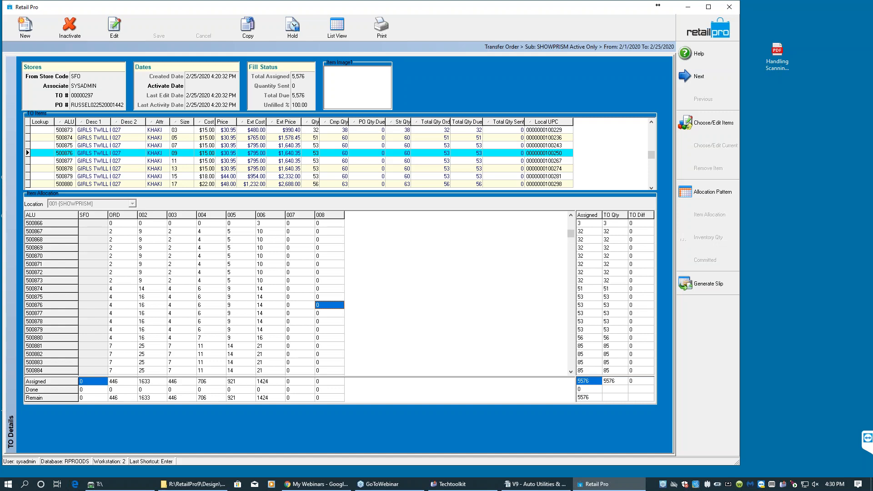
click(102, 272)
click(103, 298)
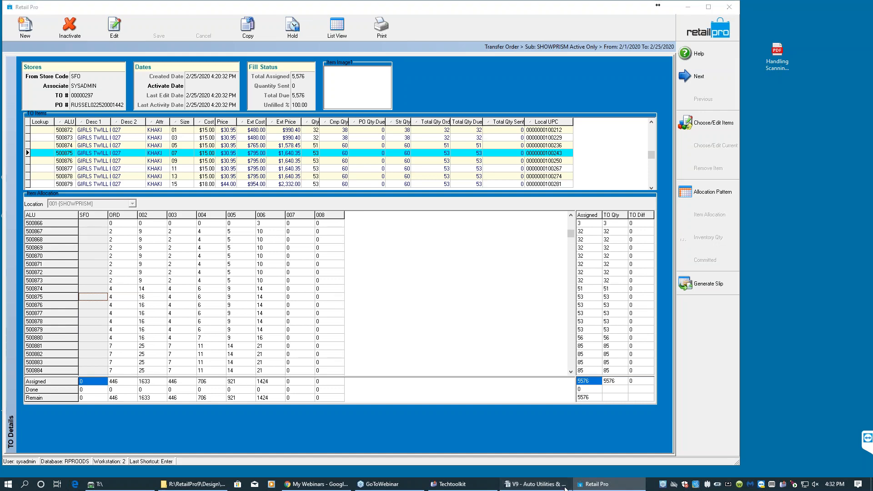
- Switch to the Auto Utilities & Multi-Store Distributions document and review its topic outline
click(535, 484)
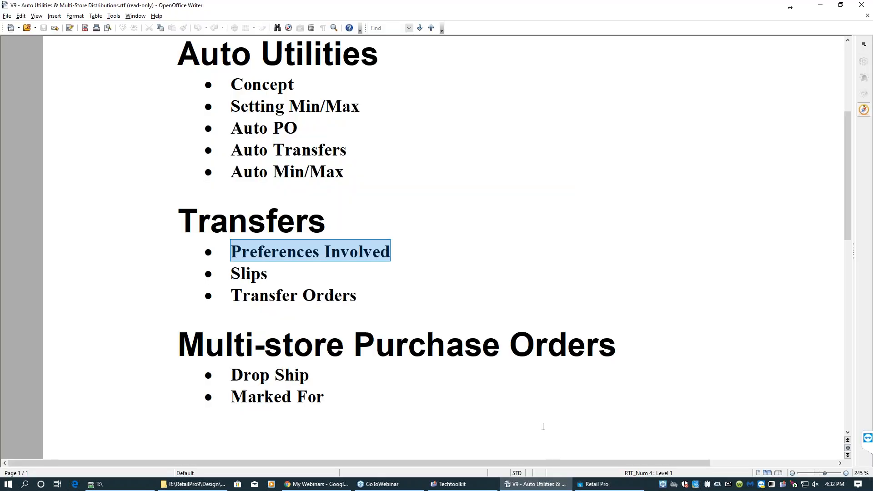
scroll(338, 393, down, 2)
scroll(339, 396, up, 7)
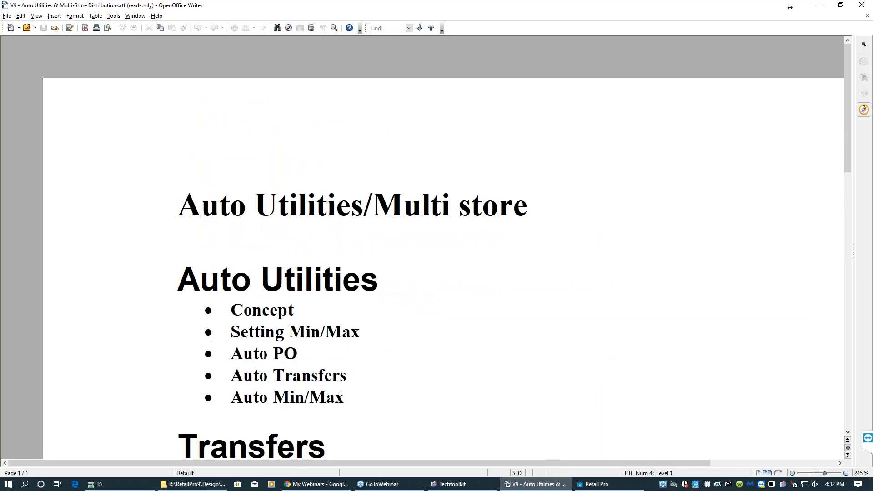
scroll(340, 396, down, 3)
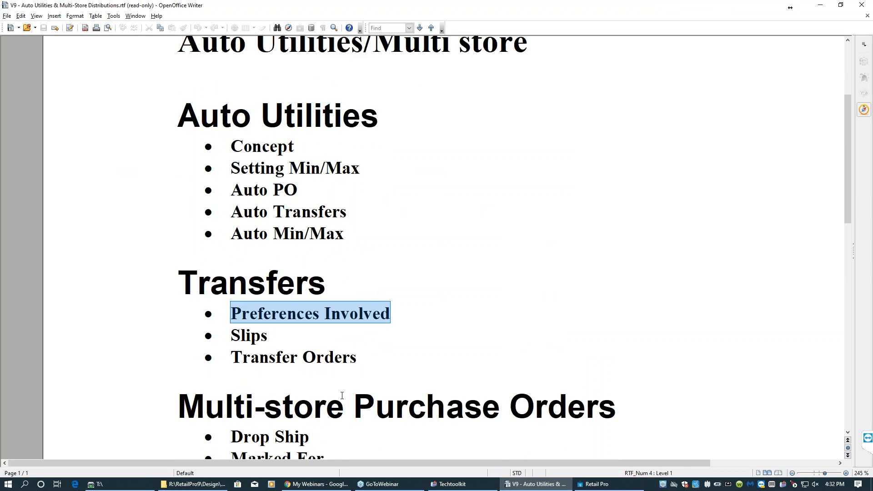
scroll(342, 396, up, 1)
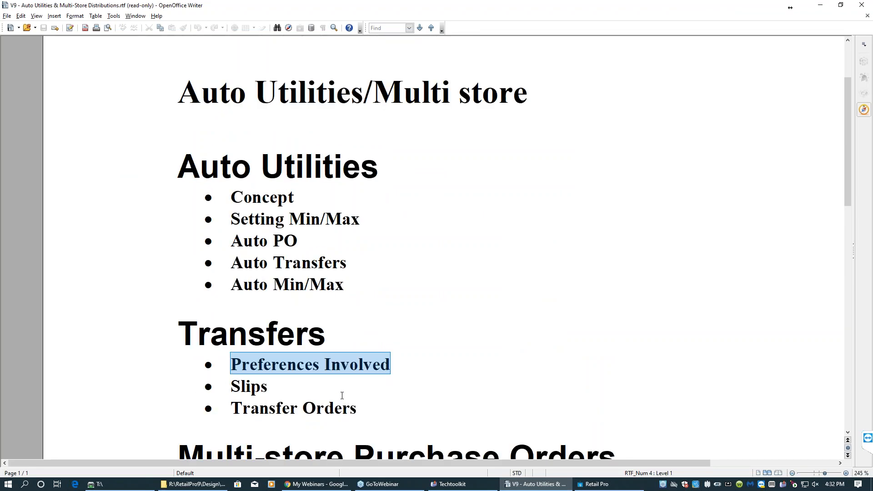